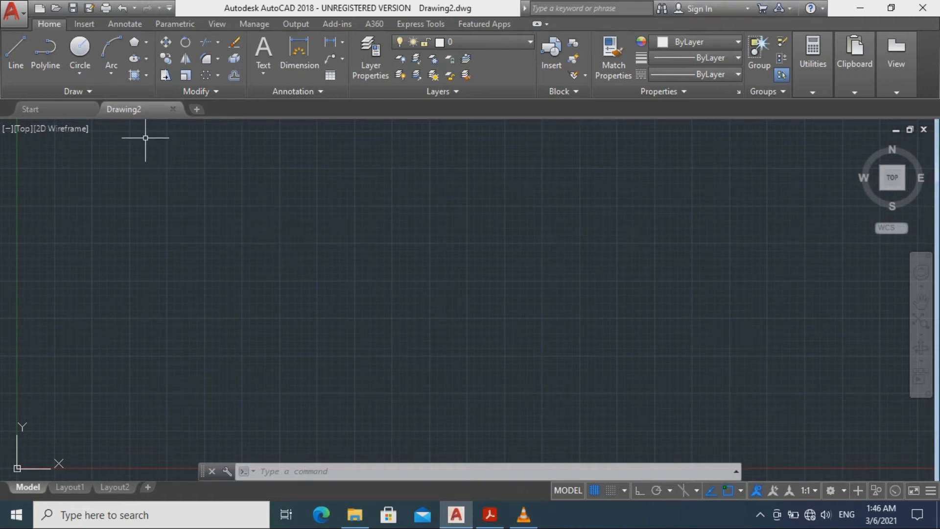
Draw a circle with a radius of 10 in the upper part of the drawing
key(Return)
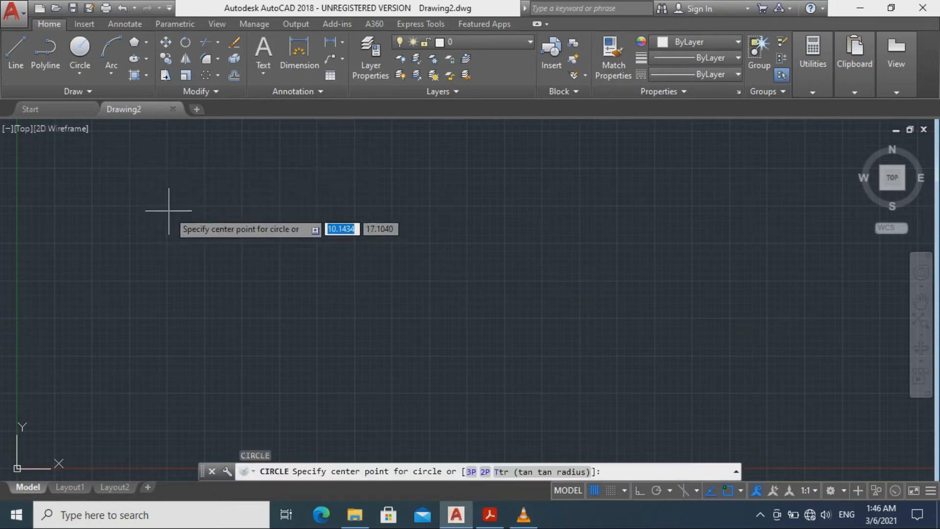
click(144, 177)
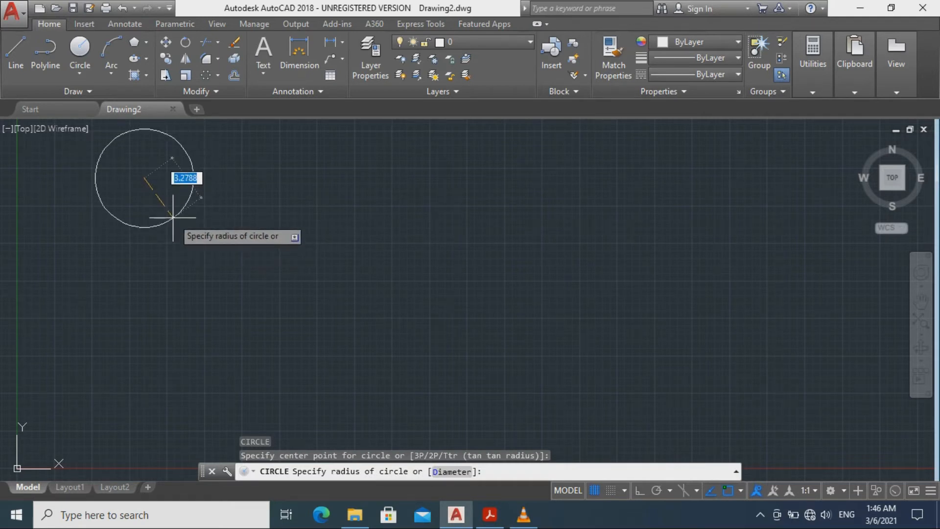
key(Return)
scroll(227, 244, down, 2)
scroll(189, 221, up, 1)
mouse_move(188, 222)
middle_down()
mouse_move(189, 234)
mouse_move(243, 239)
middle_up()
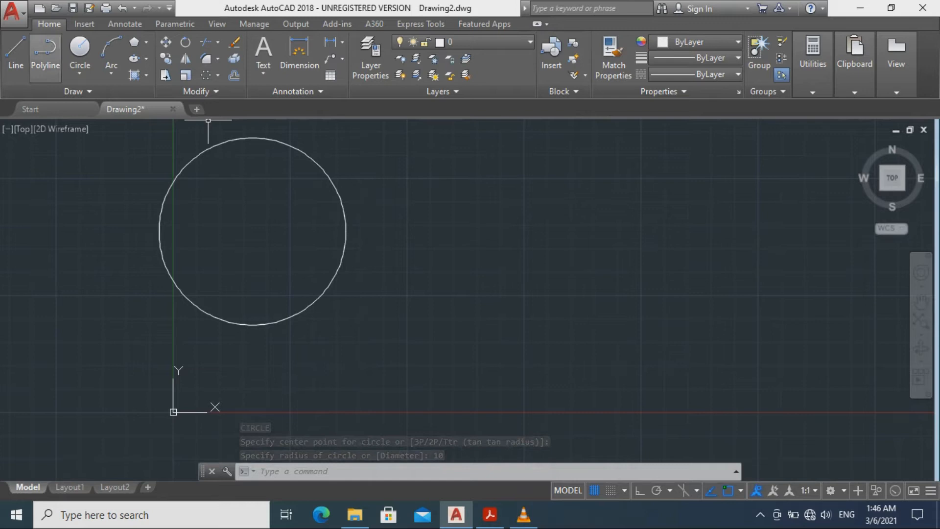
Draw a vertical line 30 long straight down from the circle's center, at a 90° angle
click(15, 52)
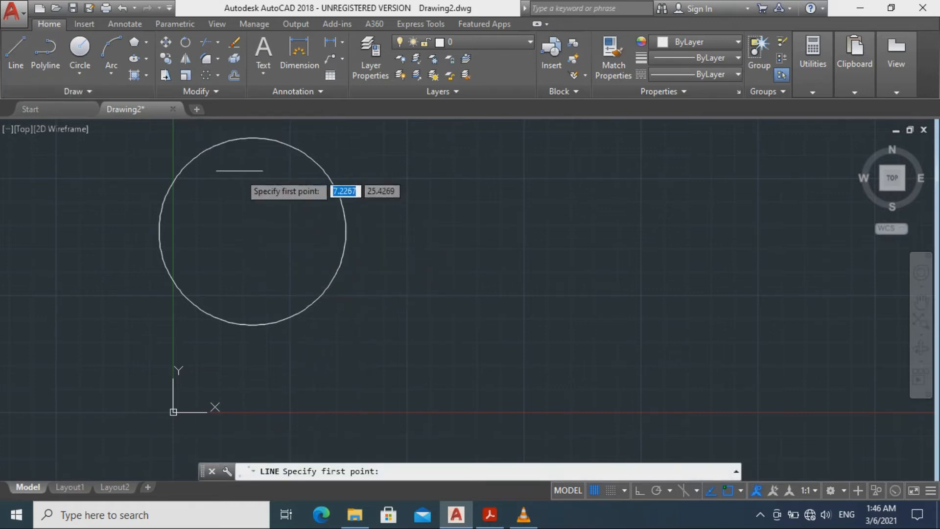
click(253, 231)
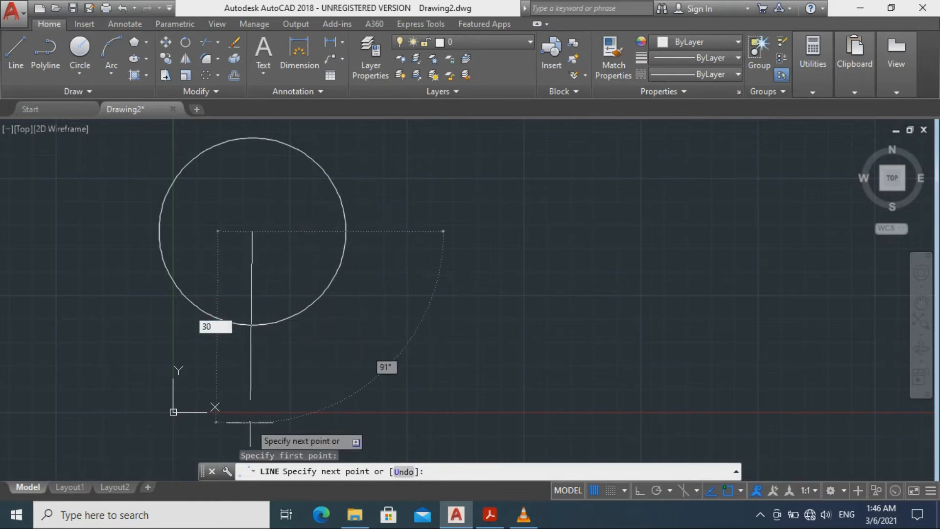
text(30)
key(Tab)
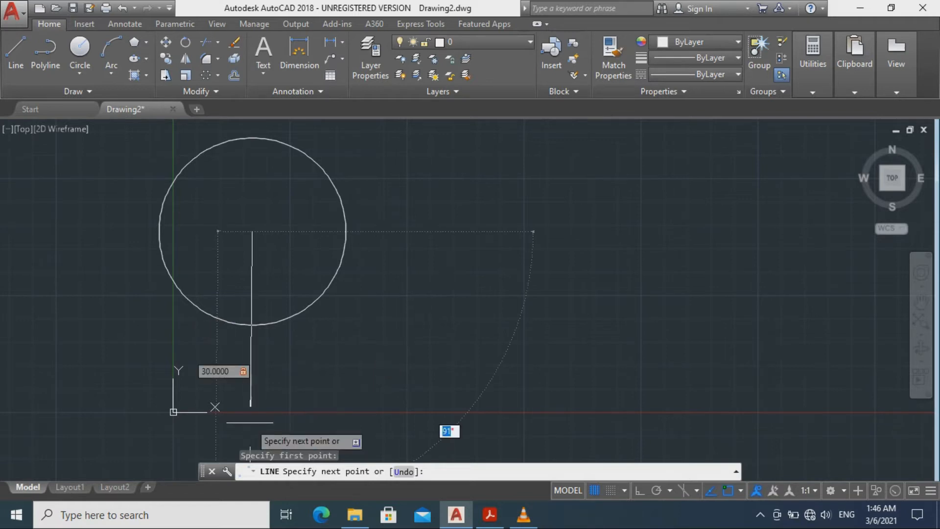
text(90)
key(Return)
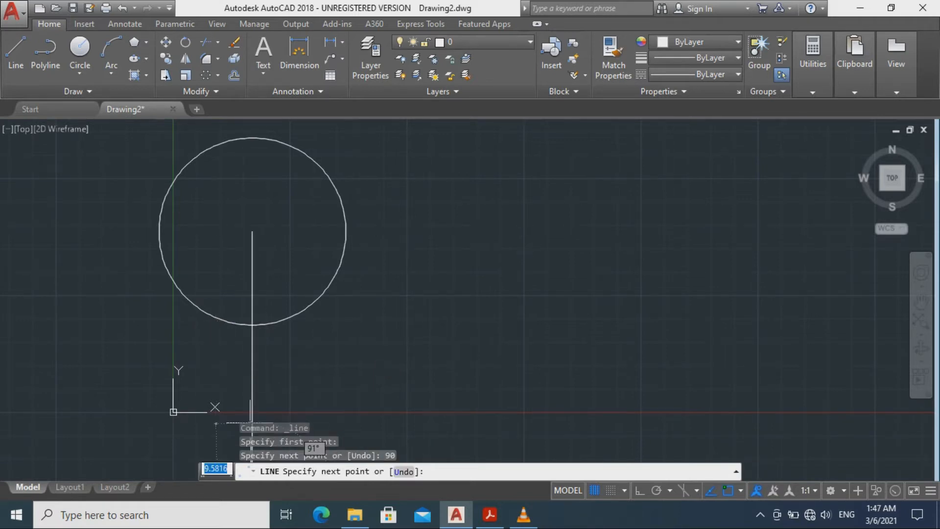
Continue the line with a horizontal base segment at 0°, running right from the vertical line's lower end
scroll(258, 421, down, 2)
middle_drag(249, 359, 246, 229)
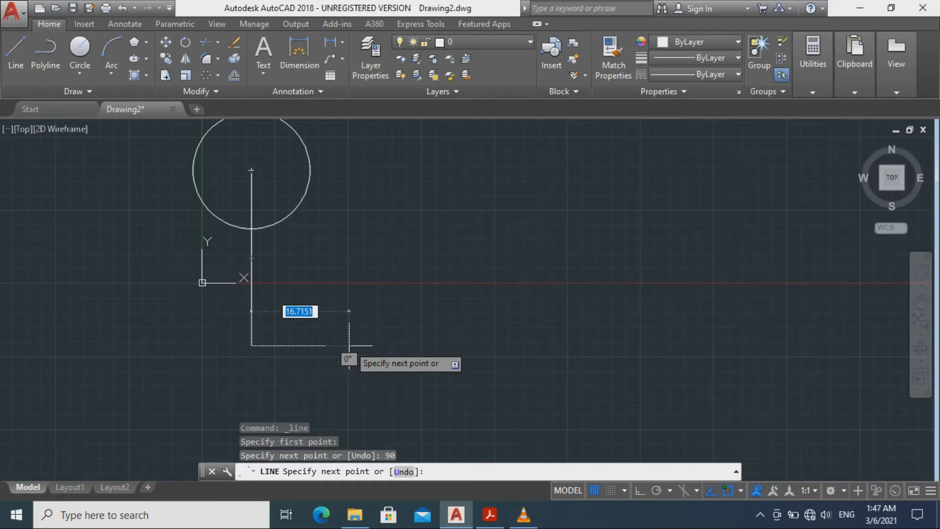
key(Tab)
text(0)
key(Return)
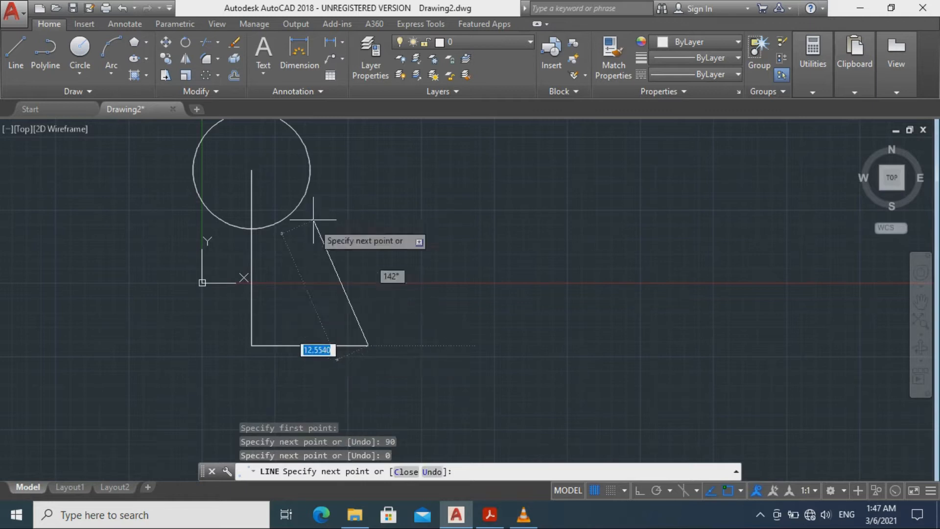
Add a slanted segment from the base's right end to the circle's right quadrant, and a vertical segment back down to the base
click(313, 171)
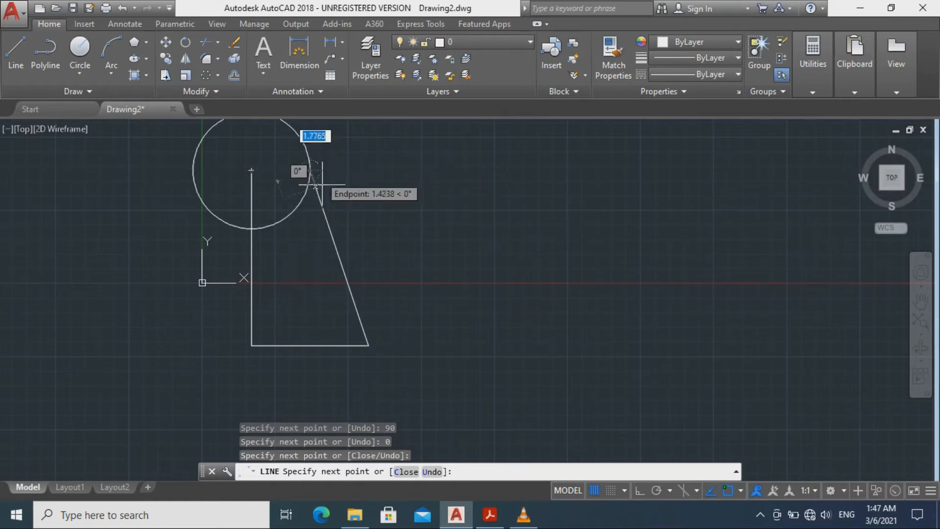
click(310, 346)
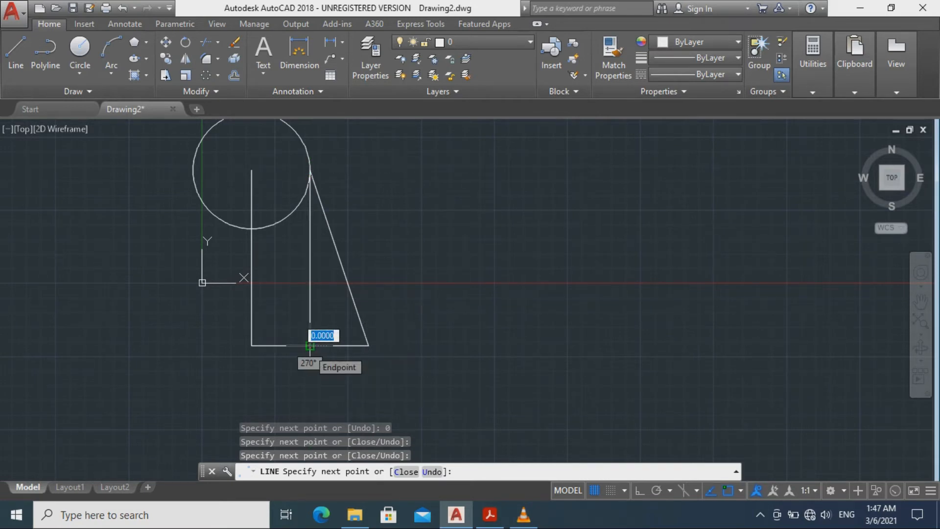
key(Escape)
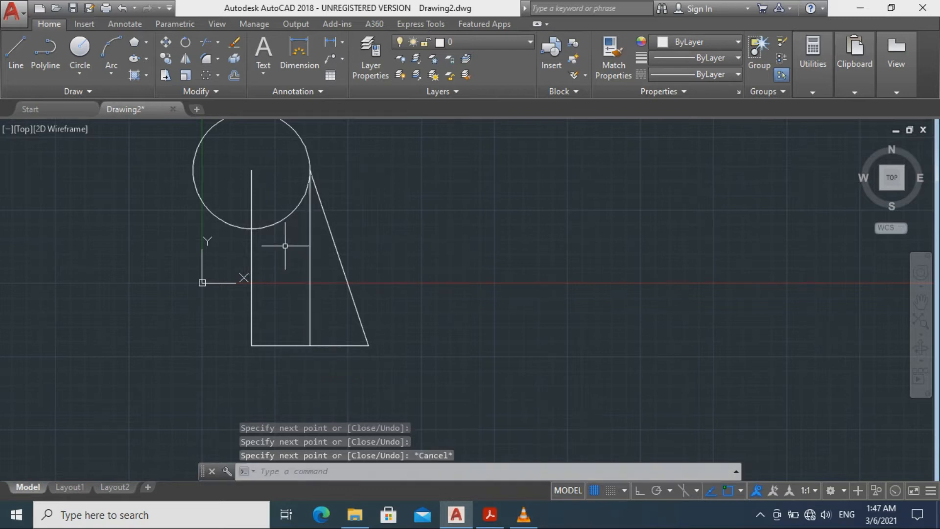
Draw a line 20 long leftward from the midpoint of the center vertical line, and connect its end to the circle's center
drag(175, 197, 230, 207)
middle_drag(226, 197, 279, 216)
click(16, 53)
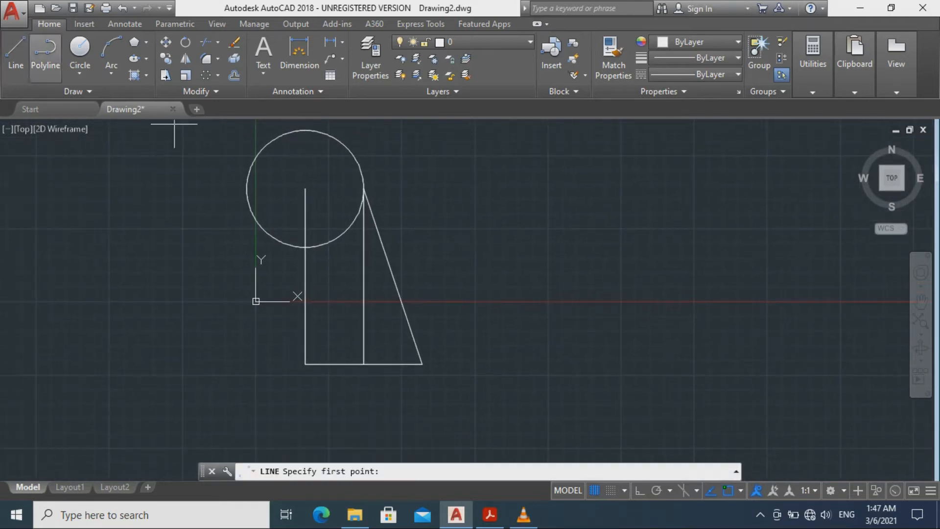
click(306, 276)
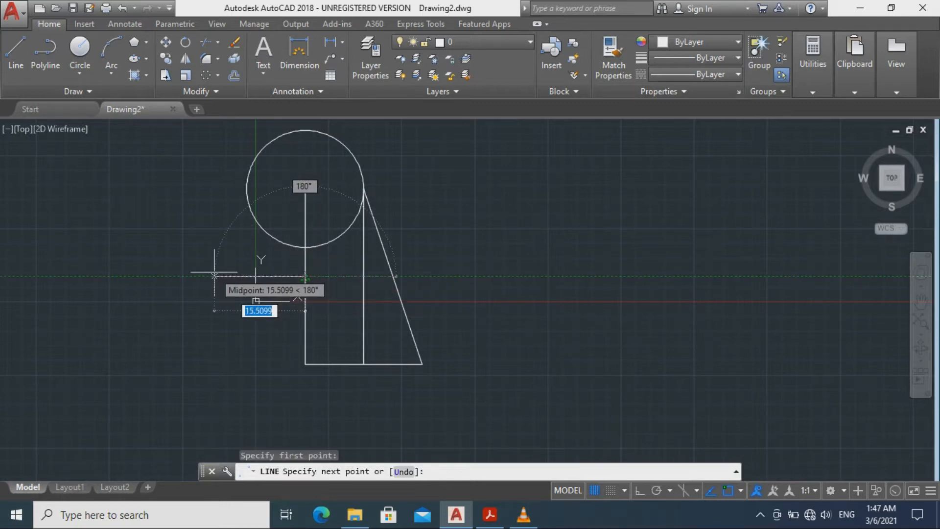
text(20)
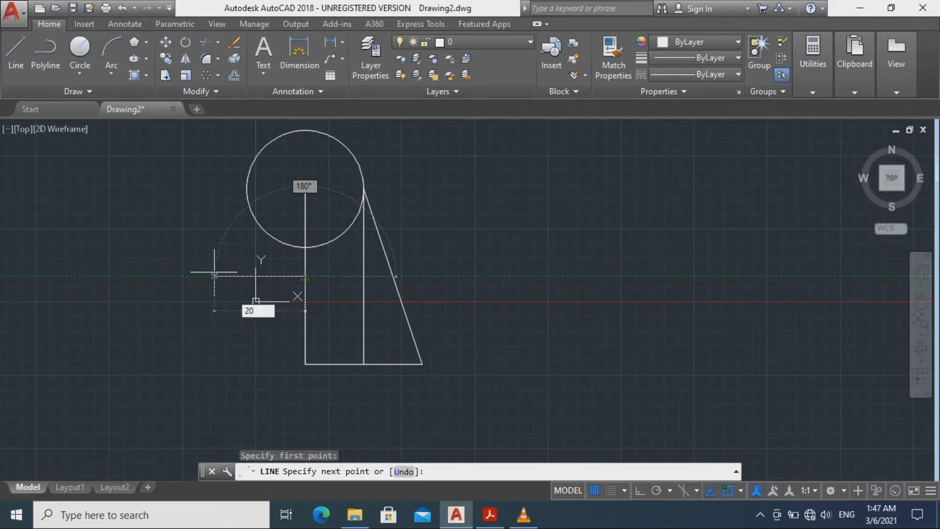
key(Return)
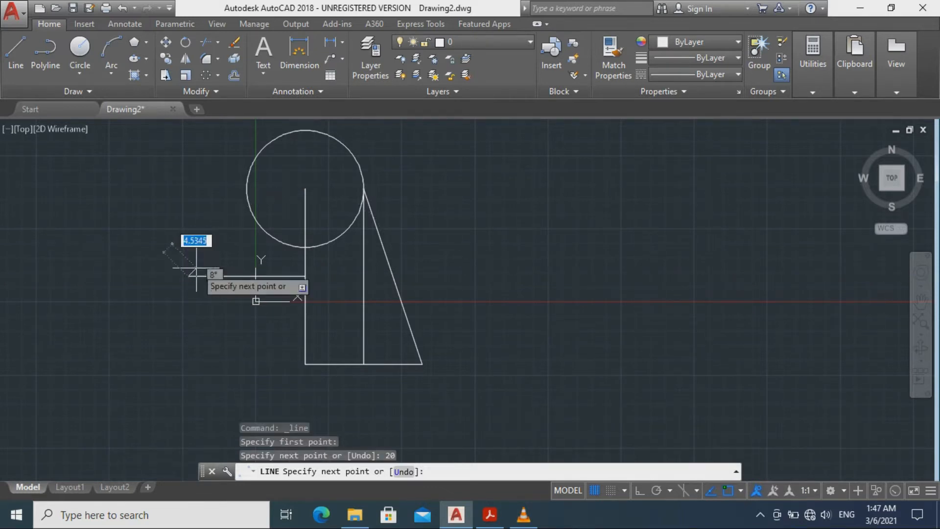
click(306, 189)
key(Escape)
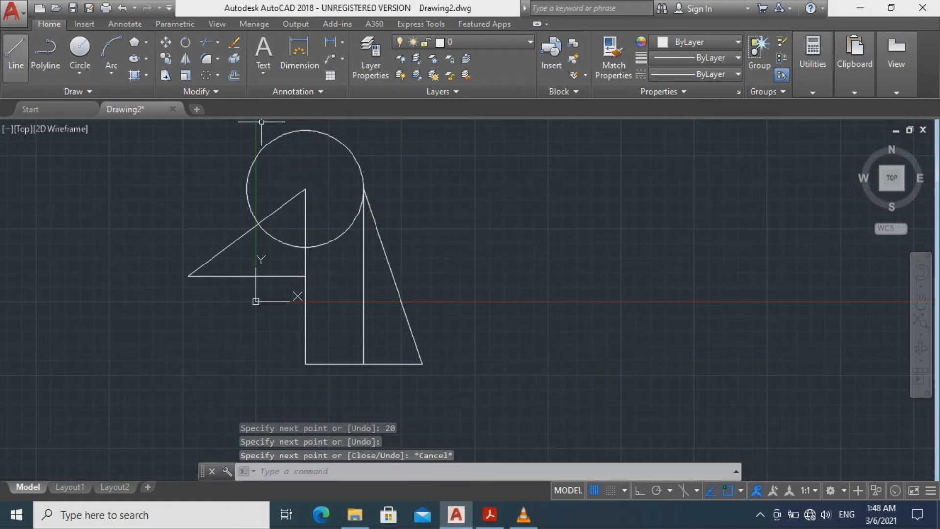
Draw a line about 32.5 long at about 60° from the left triangle's outer tip, crossing the circle's upper-left side
click(16, 51)
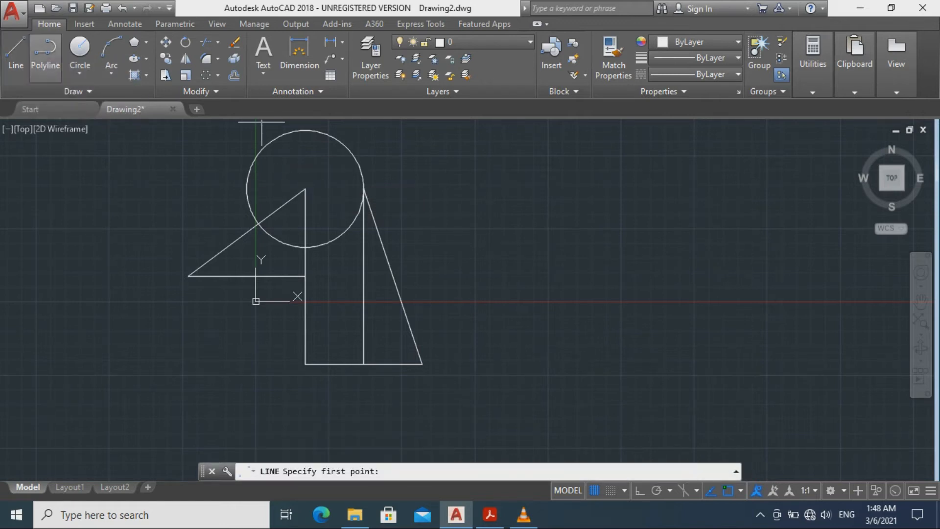
click(188, 276)
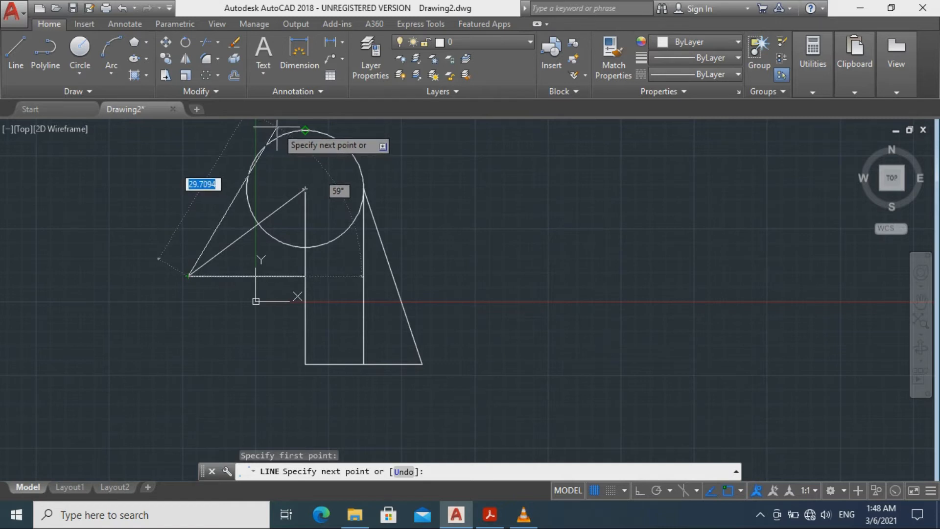
click(277, 128)
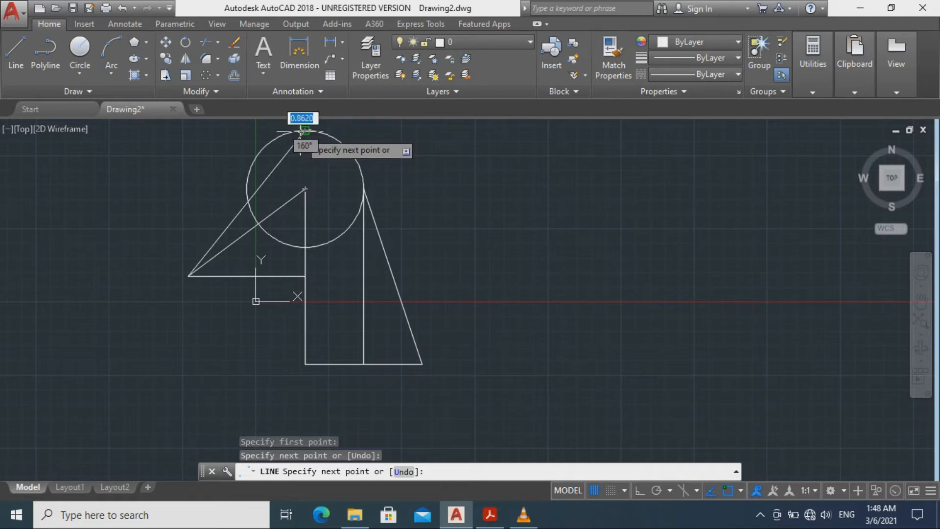
key(ctrl+z)
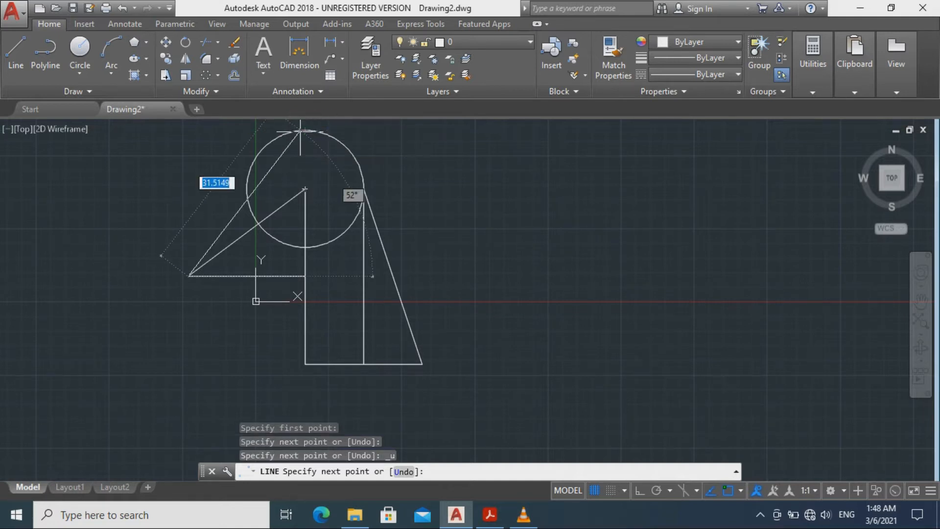
scroll(275, 123, up, 1)
scroll(276, 123, up, 4)
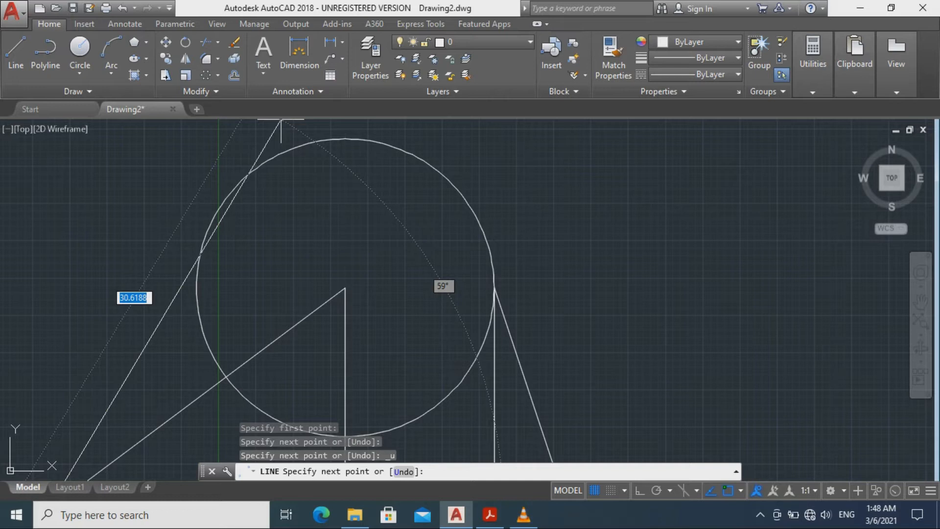
scroll(274, 142, down, 2)
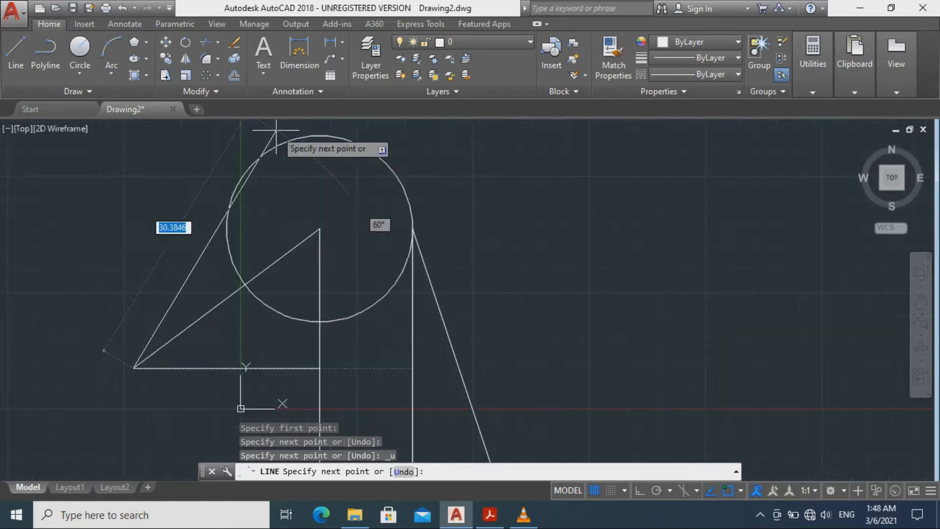
middle_drag(273, 140, 279, 171)
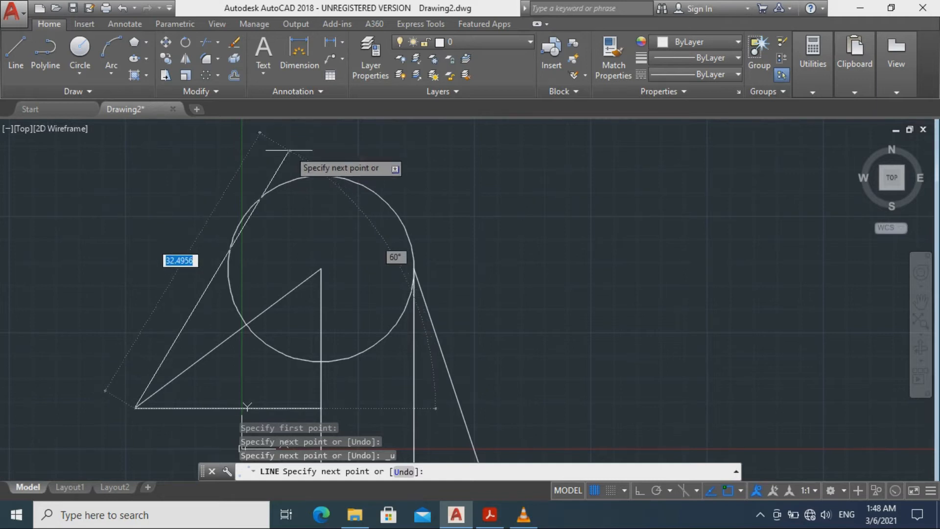
click(288, 146)
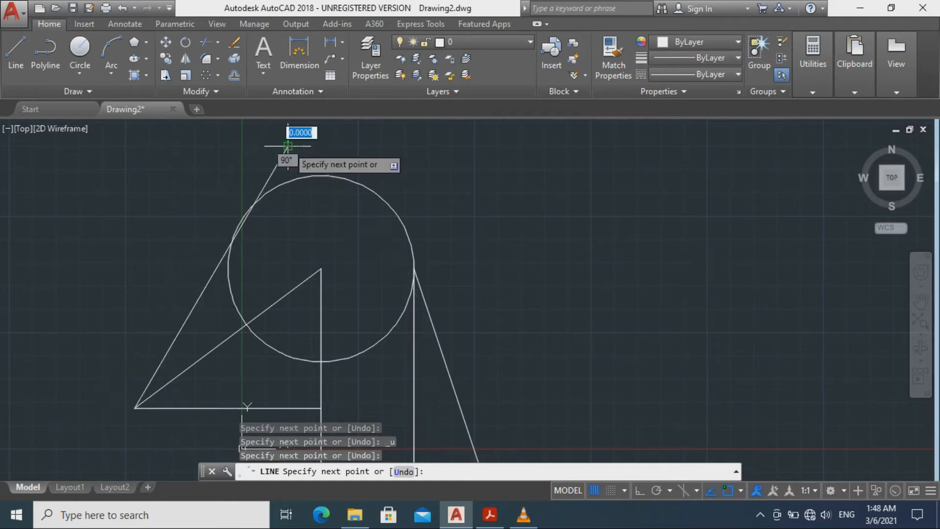
key(Escape)
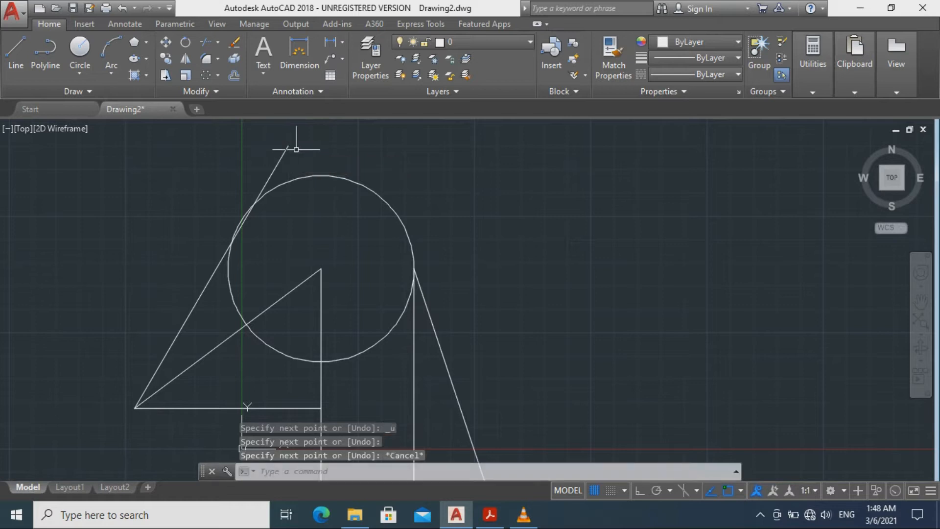
Trim the upper-left slanted line at the circle, removing both the overhang beyond it and the part inside it
middle_drag(331, 189, 448, 183)
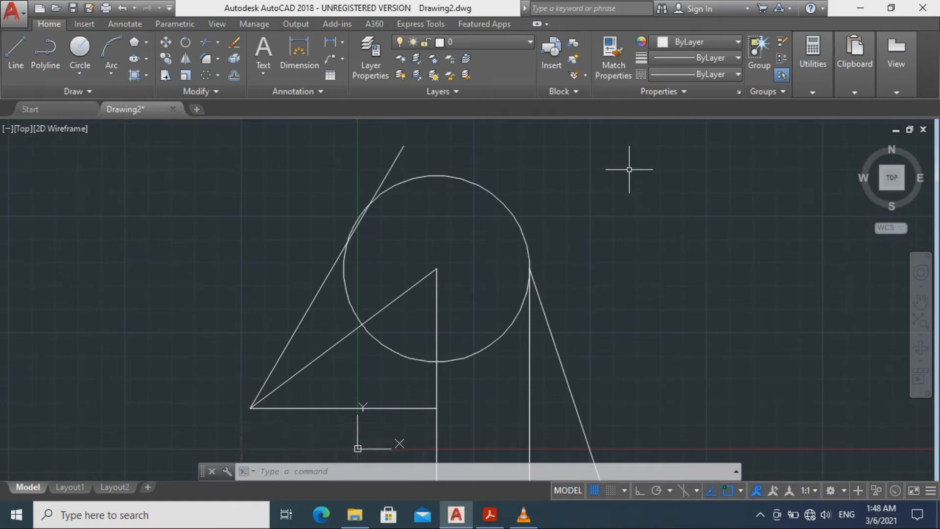
key(Down)
key(Up)
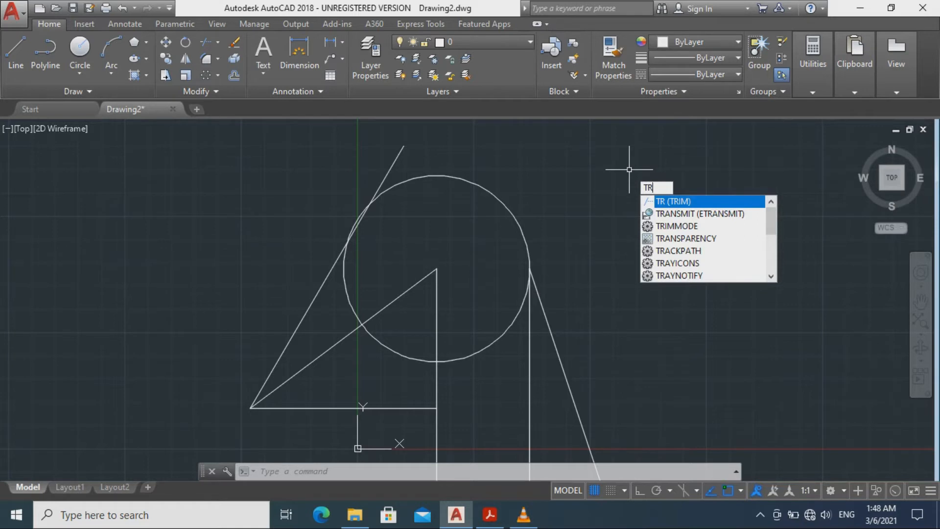
key(Return)
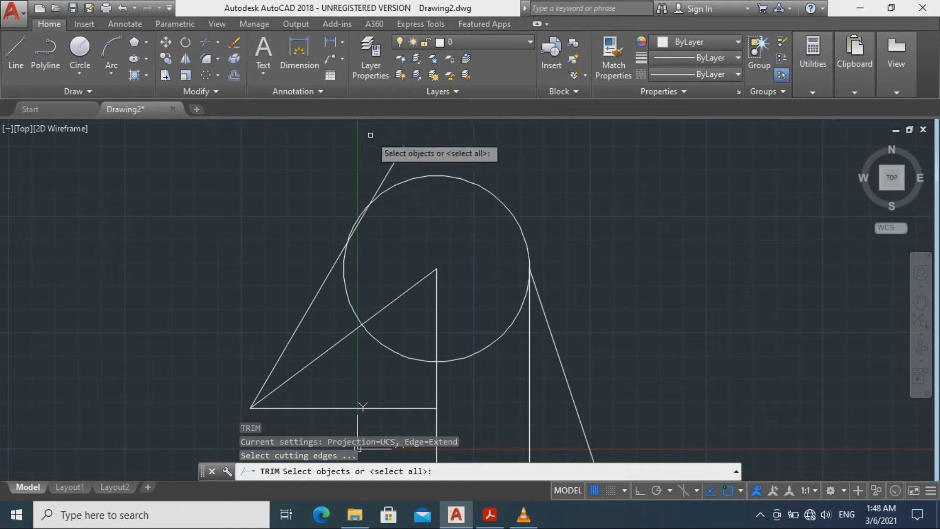
key(Return)
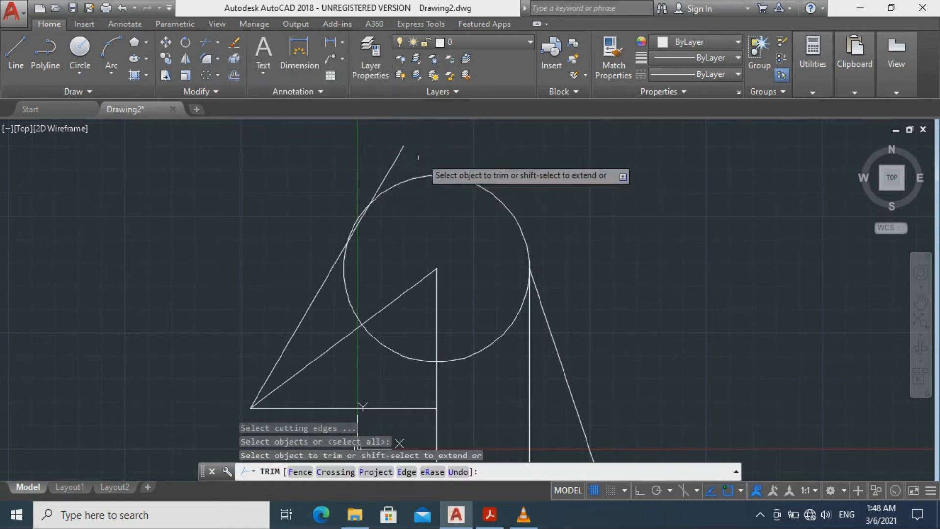
click(401, 157)
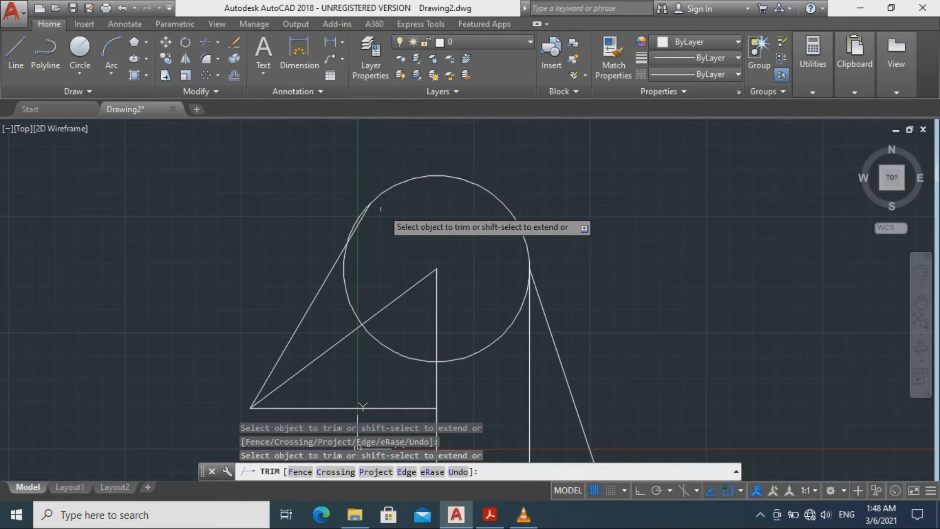
scroll(372, 222, up, 2)
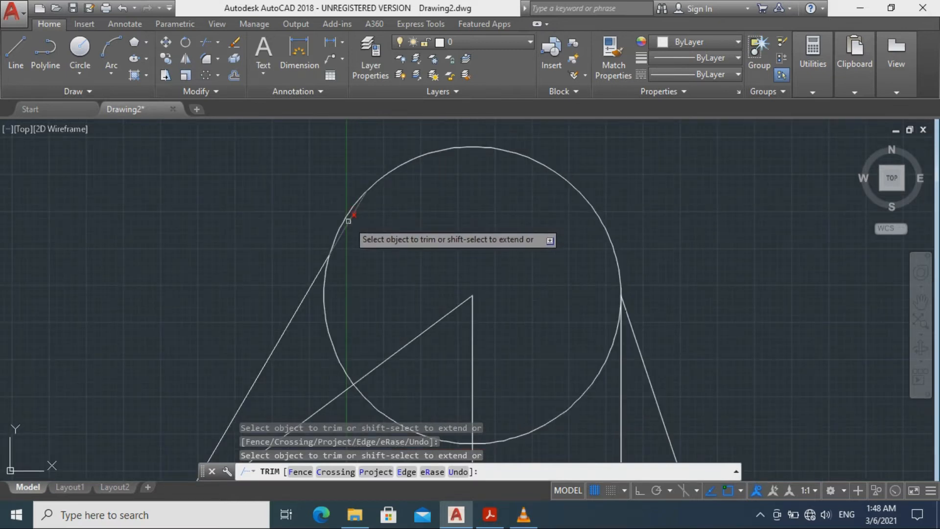
key(Escape)
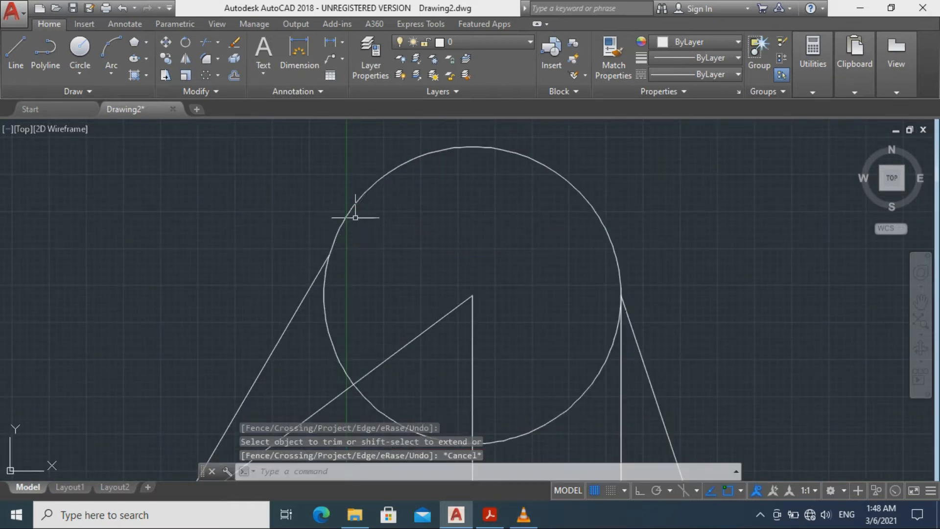
scroll(422, 247, down, 5)
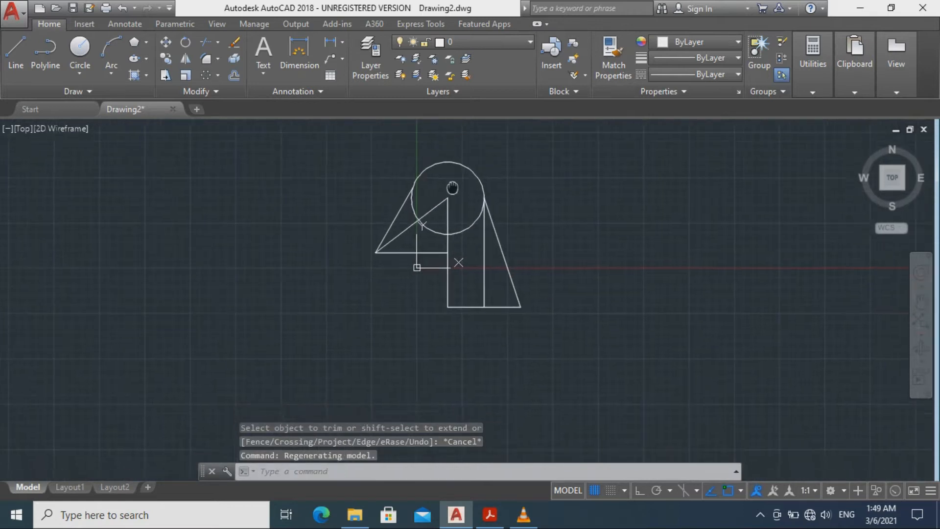
scroll(441, 214, up, 2)
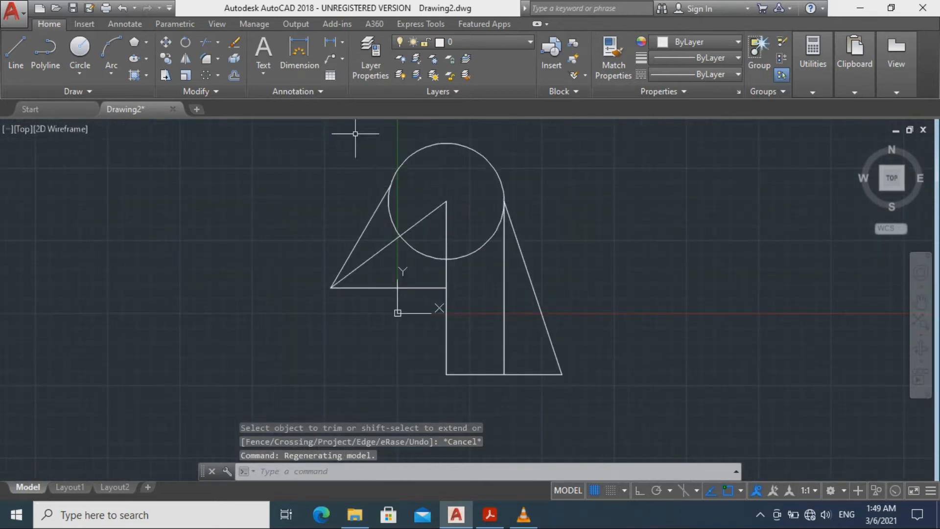
Move the complete figure up and slightly right, clear of the origin, using the circle's center as base point
click(335, 136)
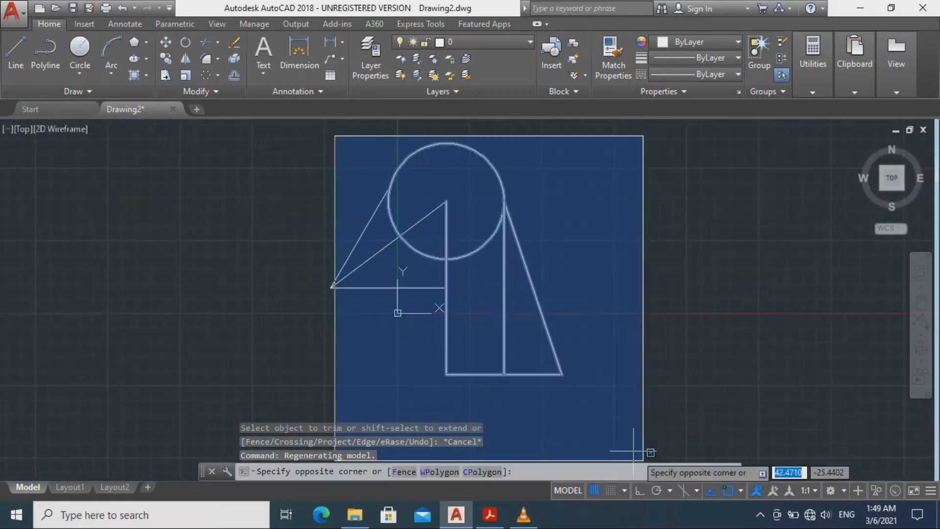
click(597, 407)
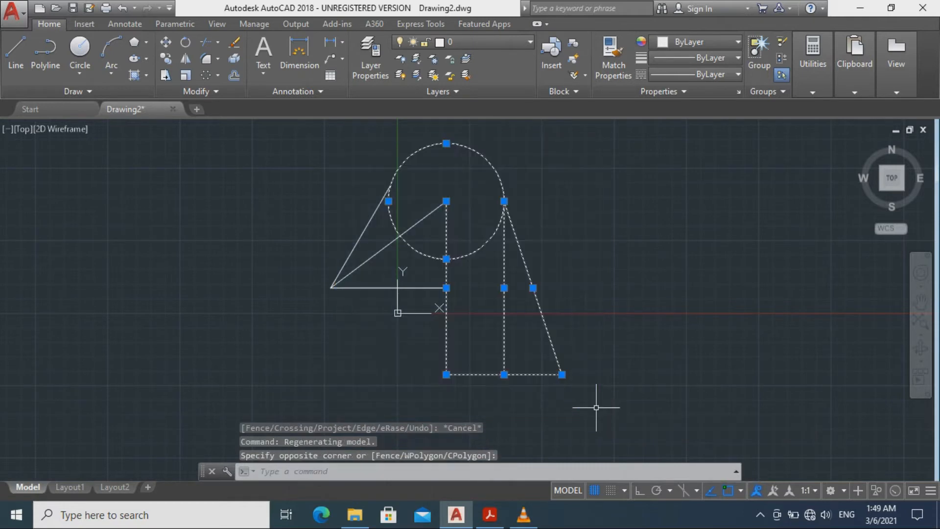
click(612, 383)
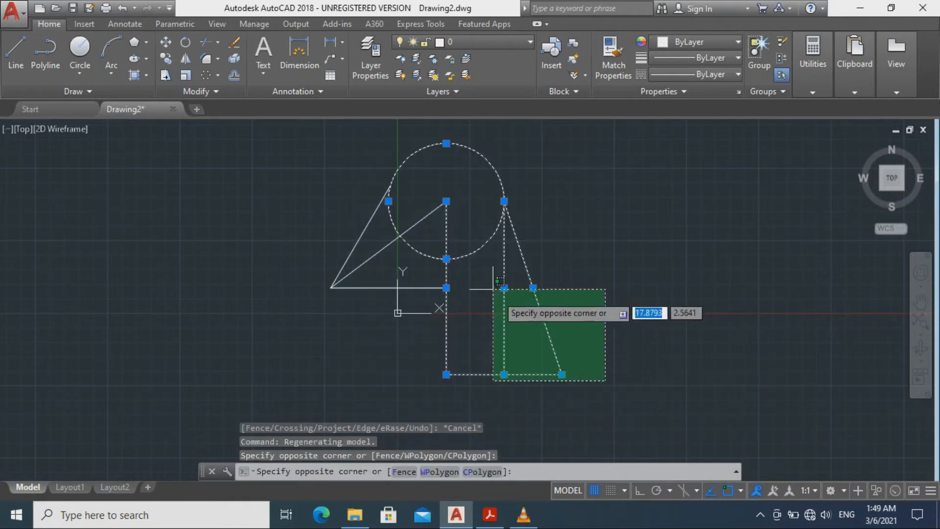
click(283, 121)
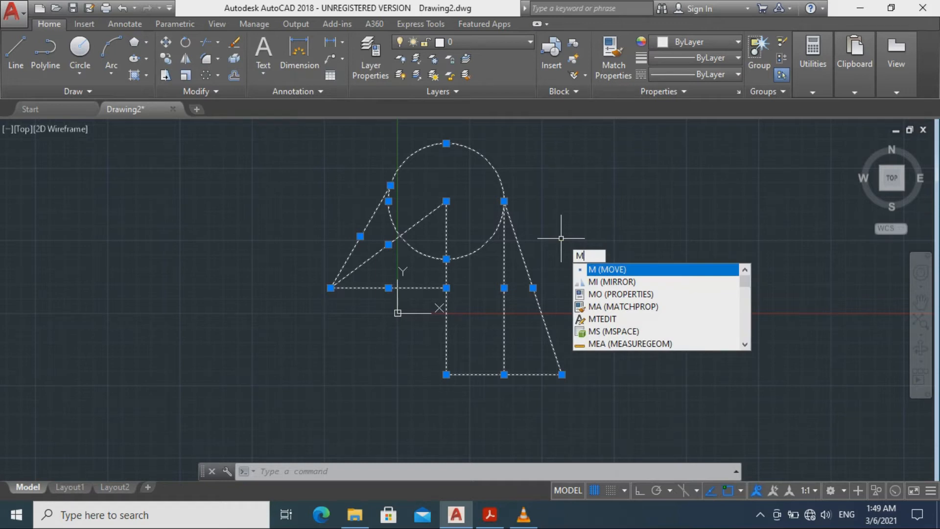
key(Return)
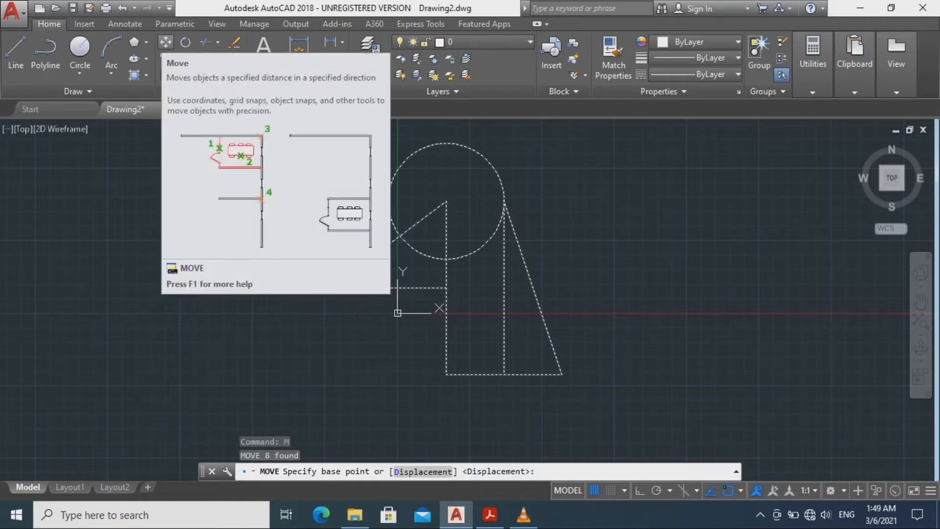
click(446, 200)
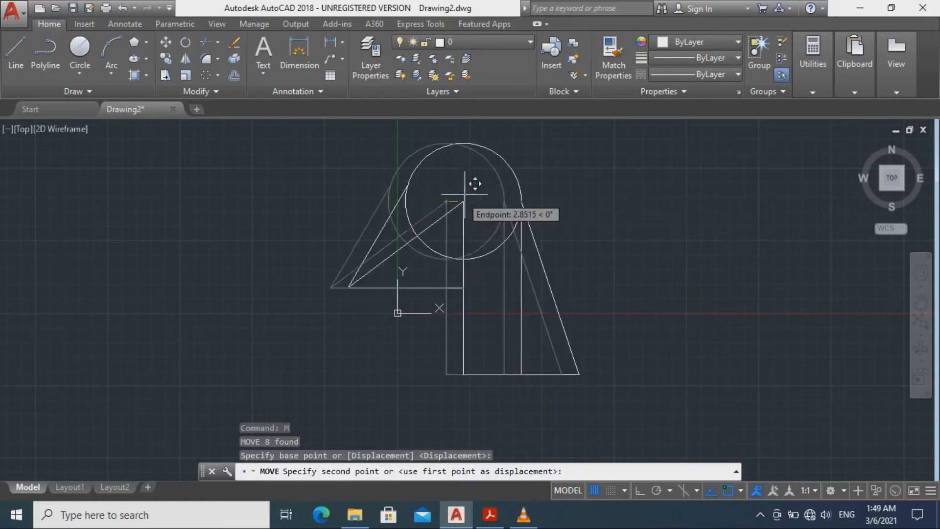
scroll(501, 190, down, 4)
mouse_move(513, 183)
middle_down()
mouse_move(429, 333)
mouse_move(436, 316)
middle_up()
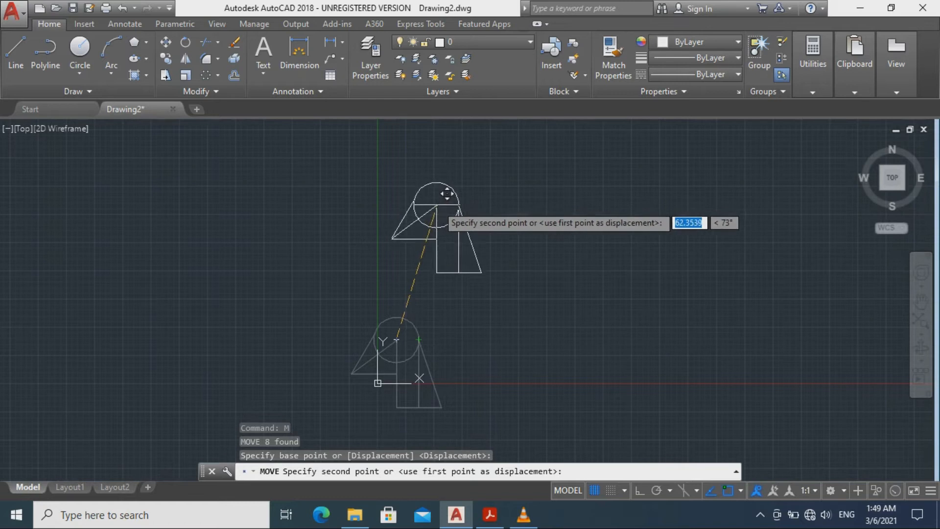
click(439, 189)
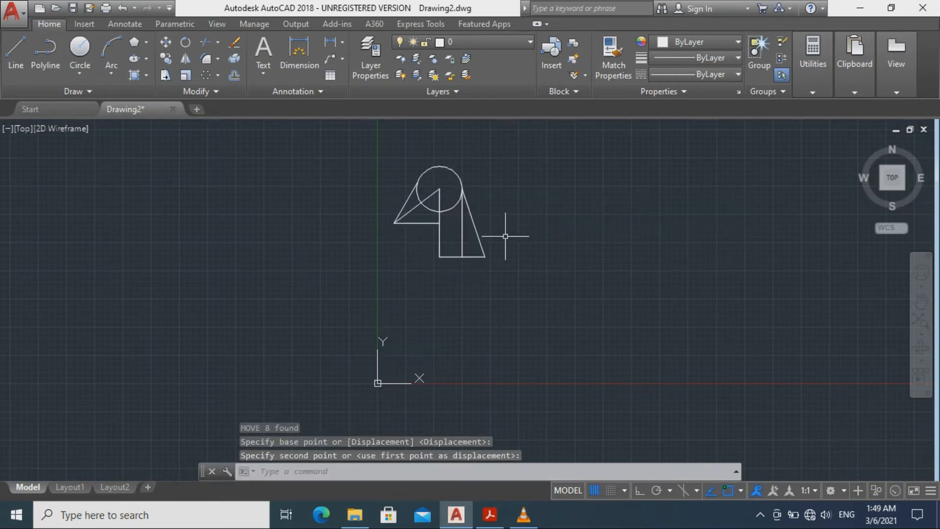
scroll(529, 210, up, 4)
middle_drag(536, 221, 462, 319)
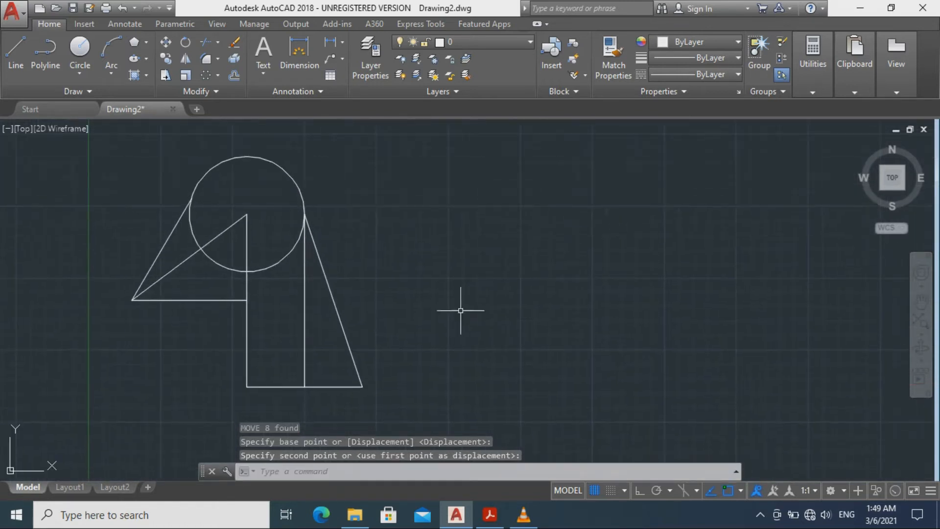
Check the Exercise 2-3 figures in CAD-MODULE.pdf in Acrobat Reader and return to AutoCAD
scroll(458, 306, down, 2)
mouse_move(490, 514)
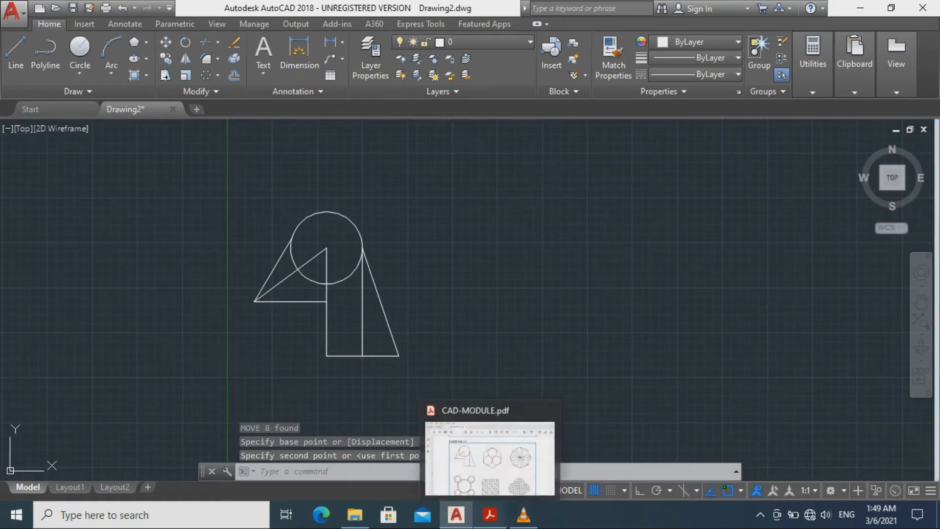
click(489, 458)
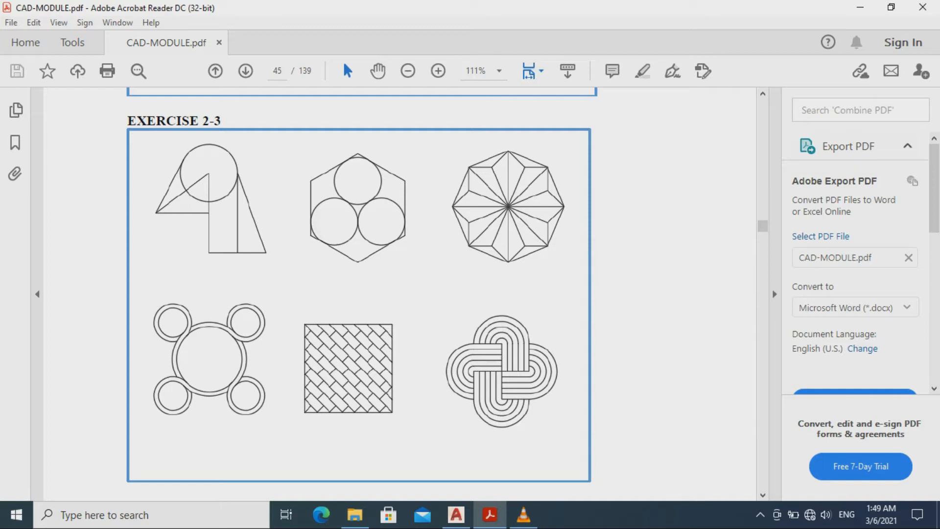
mouse_move(456, 514)
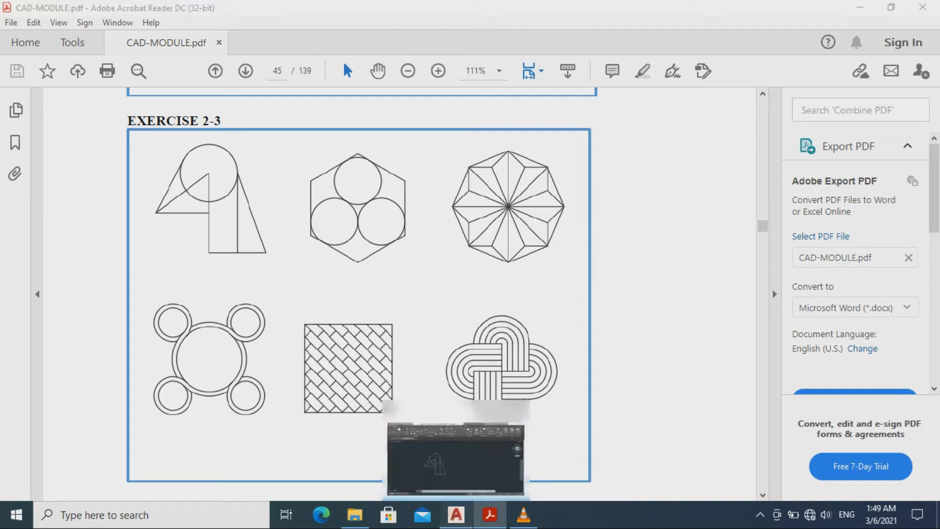
click(456, 460)
Draw a six-sided polygon inscribed in a circle of radius 20, to the right of the finished figure
mouse_move(515, 228)
middle_down()
mouse_move(453, 189)
mouse_move(387, 168)
mouse_move(396, 195)
middle_up()
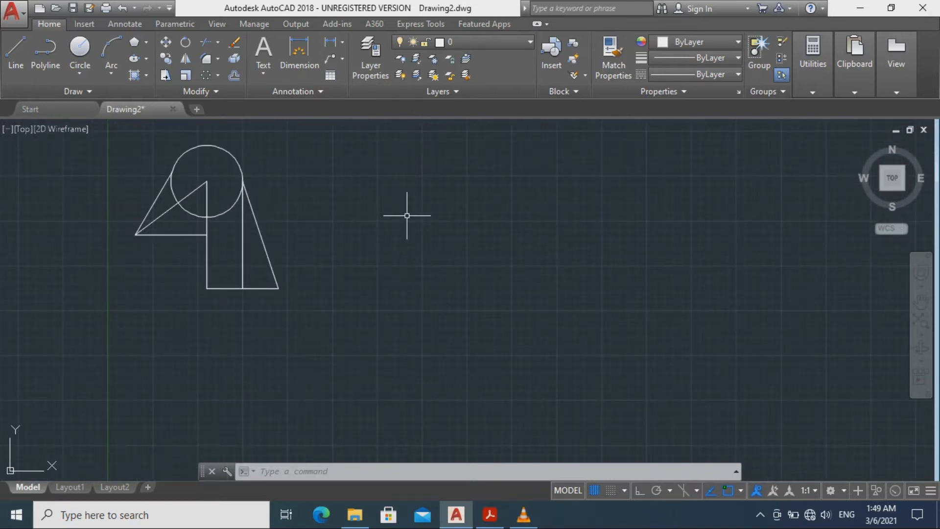
text(po)
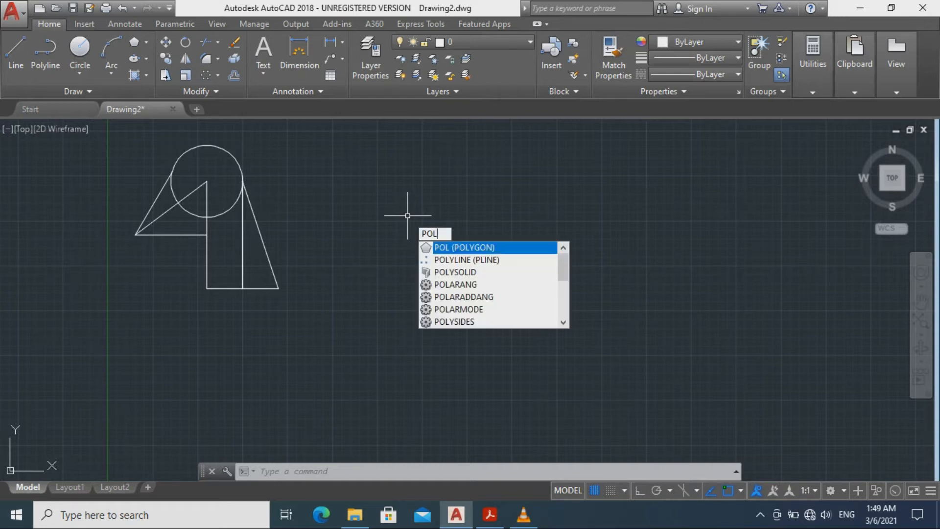
key(Return)
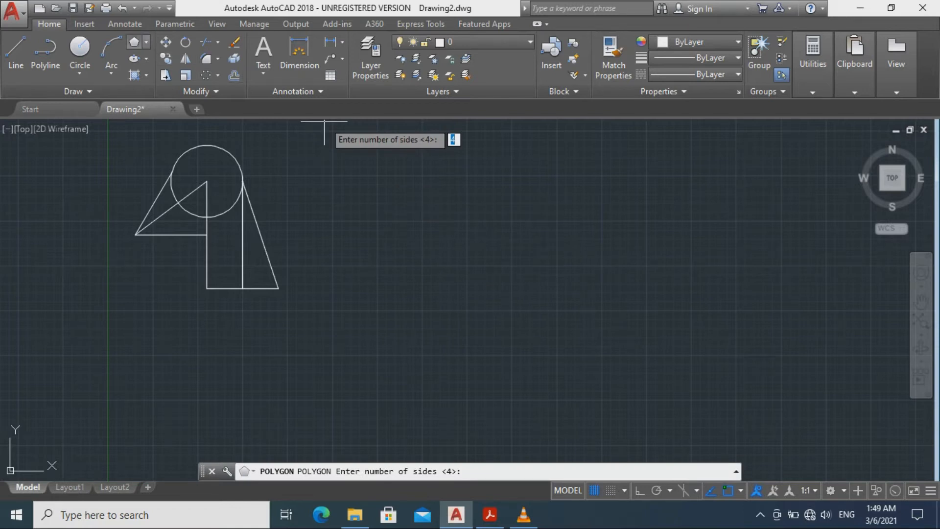
click(146, 42)
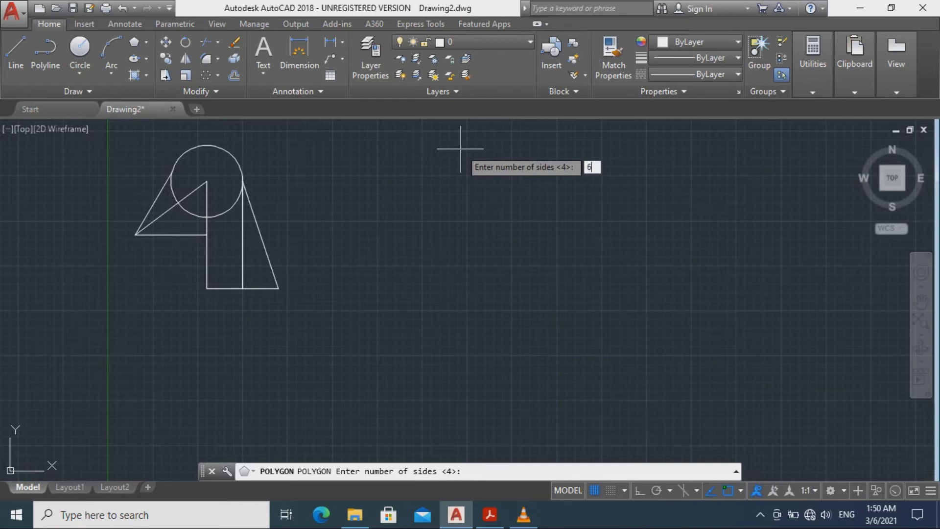
key(Return)
click(461, 195)
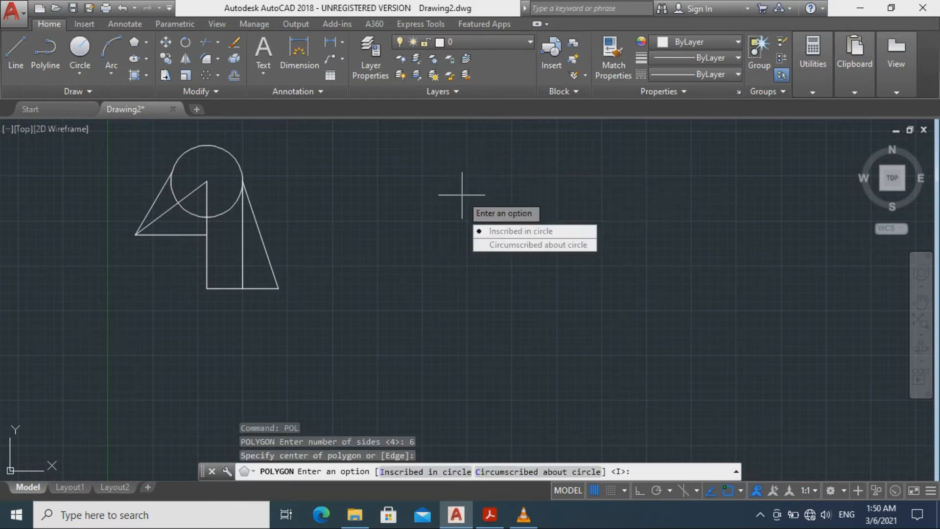
key(Return)
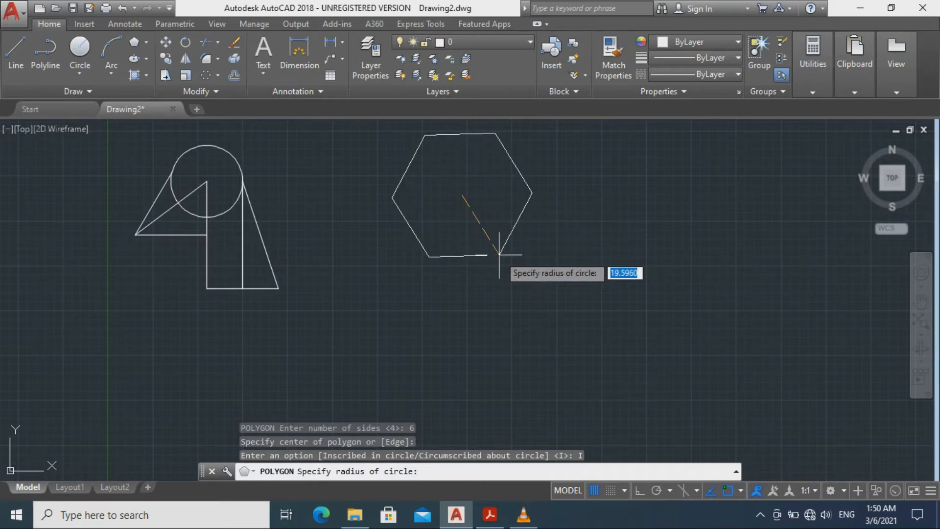
text(20)
key(Return)
Rotate the hexagon freehand about its upper-left vertex until one corner points roughly straight up
mouse_move(458, 189)
middle_down()
mouse_move(426, 221)
mouse_move(420, 259)
middle_up()
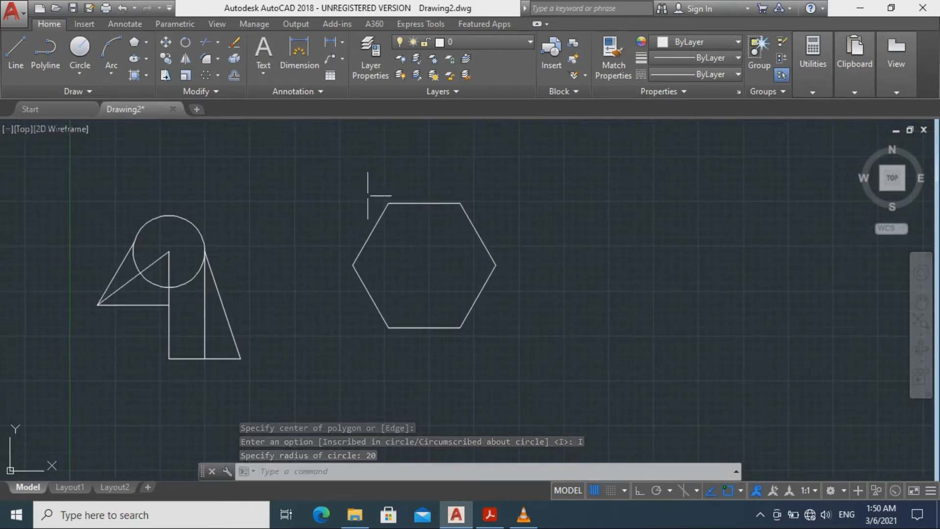
text(RO)
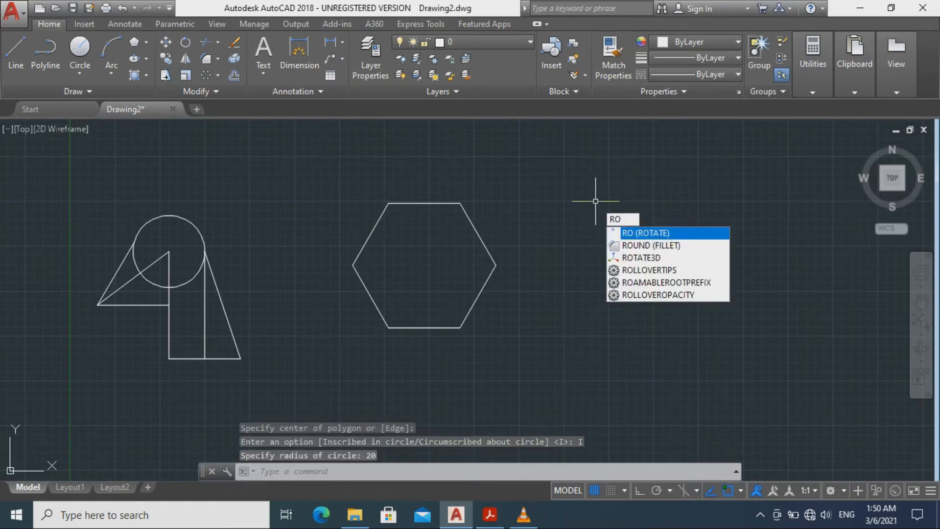
key(Return)
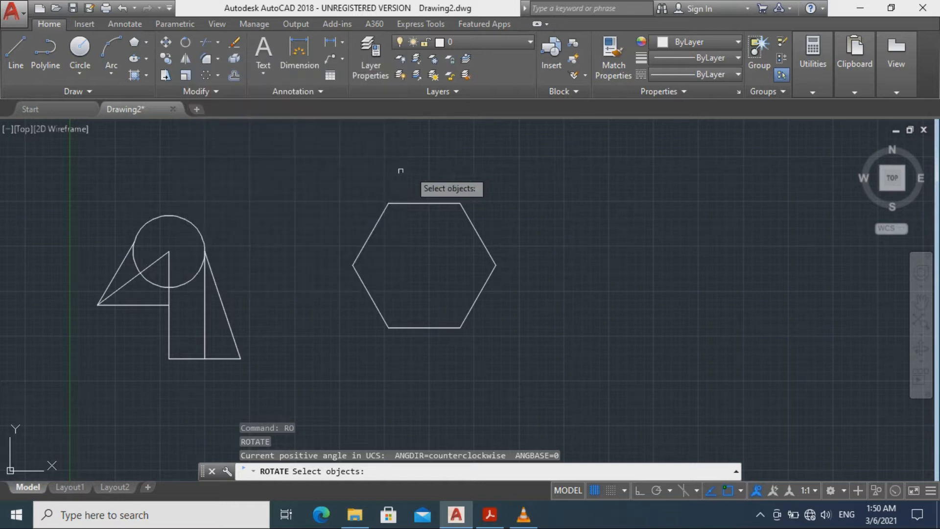
click(392, 203)
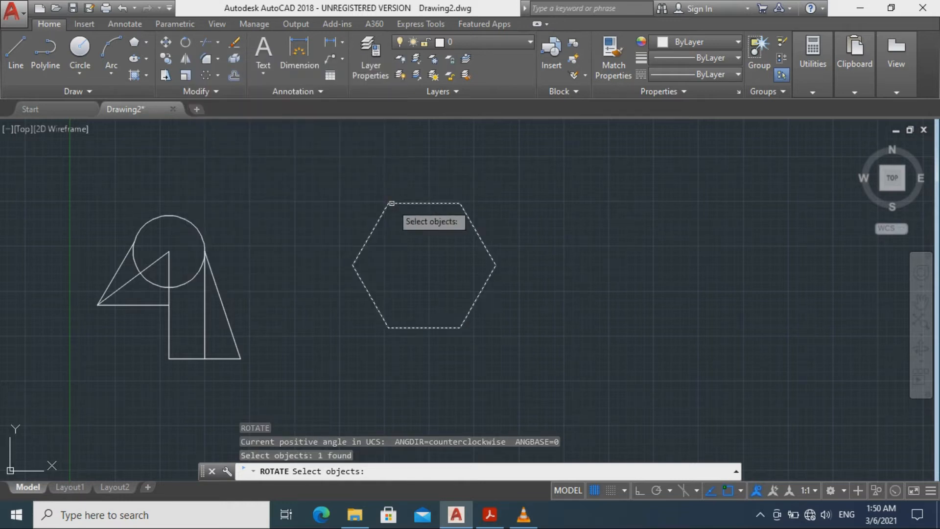
key(Return)
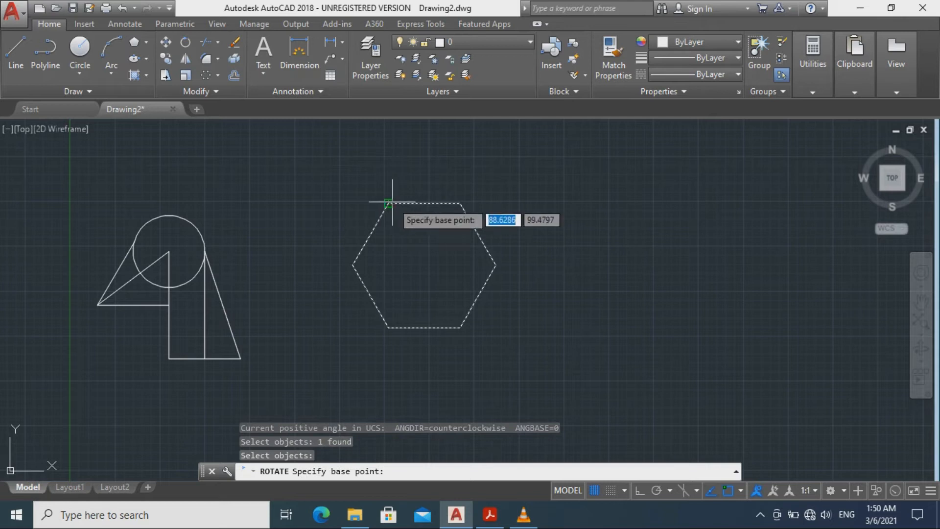
click(389, 202)
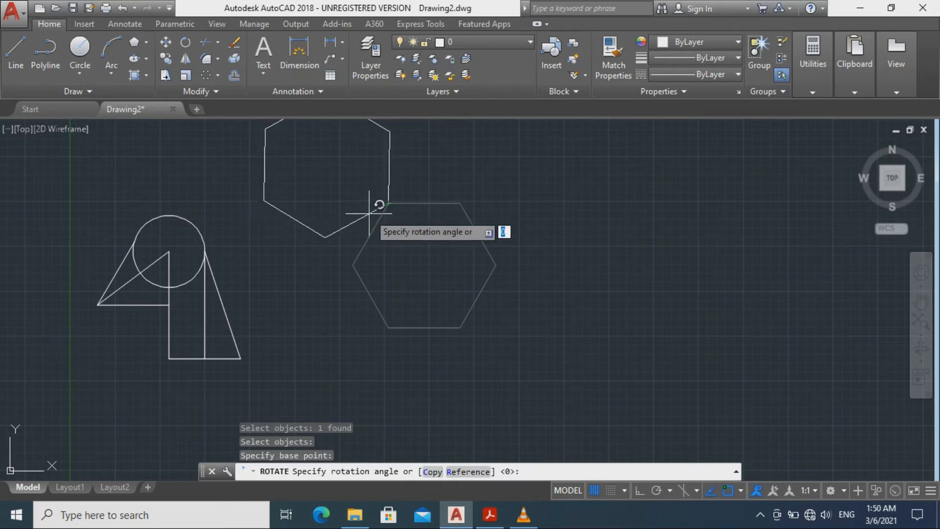
click(369, 213)
Move the rotated hexagon down and right, placing its top vertex where its lower-right vertex is
mouse_move(300, 195)
middle_down()
mouse_move(284, 225)
mouse_move(269, 223)
middle_up()
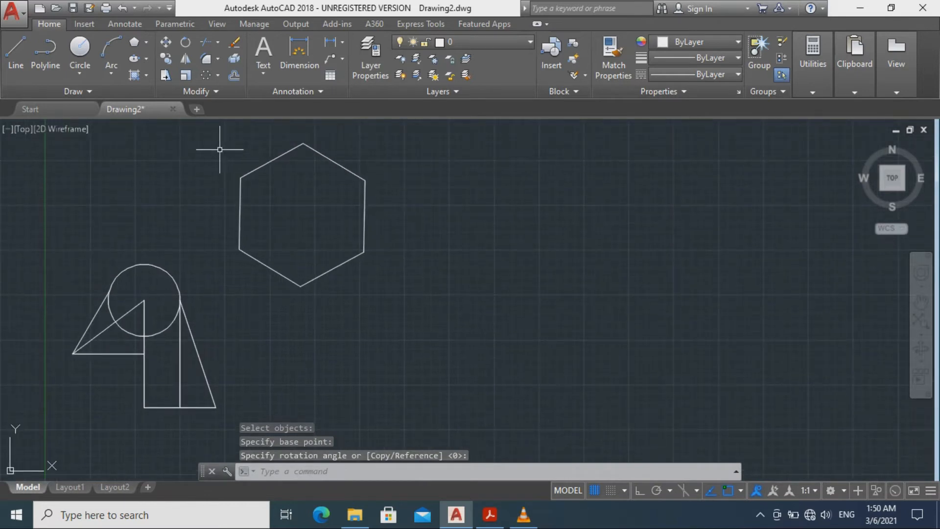
click(218, 147)
click(381, 274)
click(381, 273)
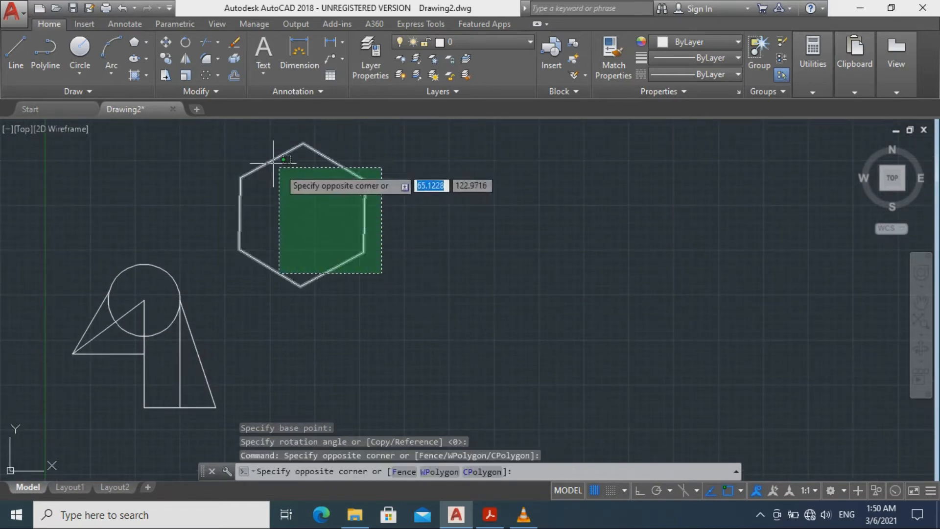
click(225, 146)
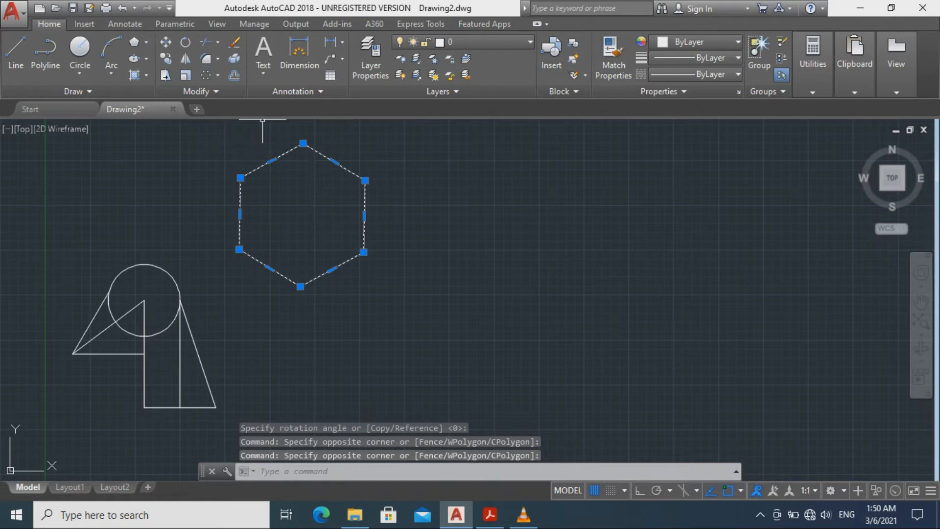
click(166, 42)
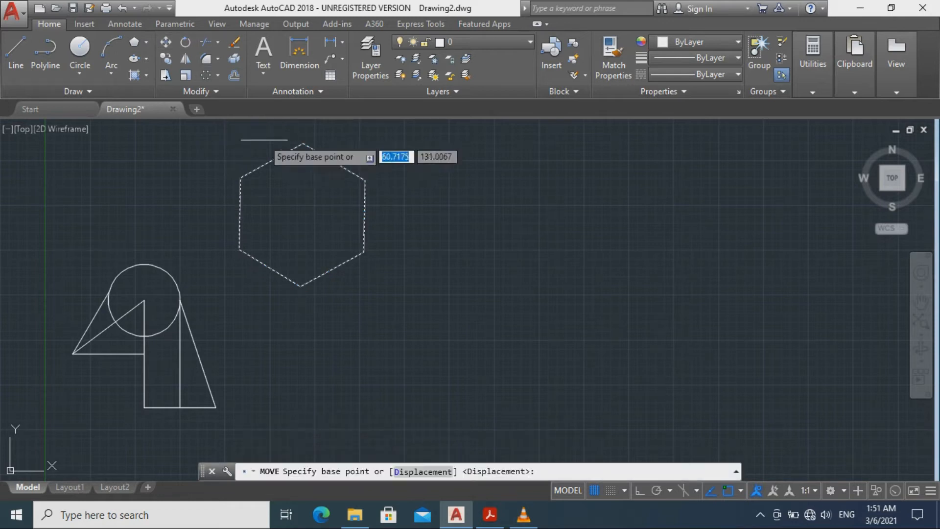
click(303, 143)
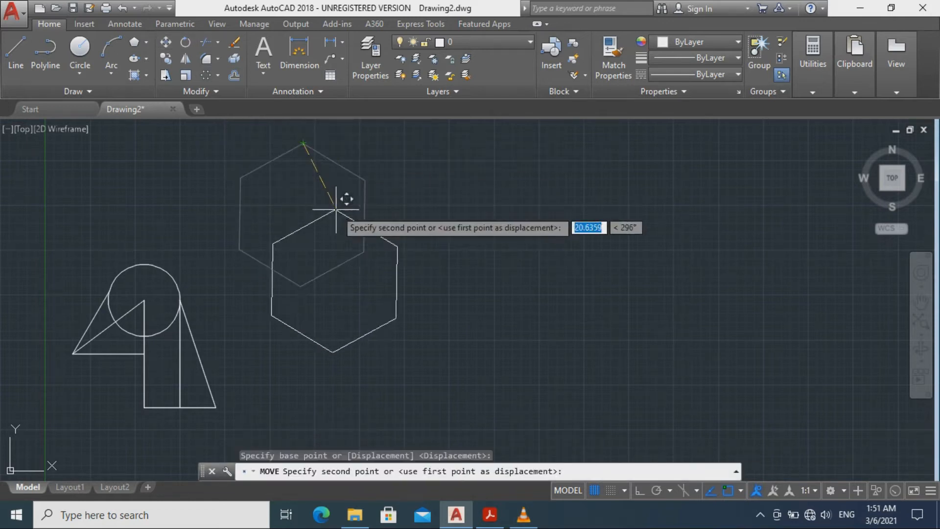
click(364, 252)
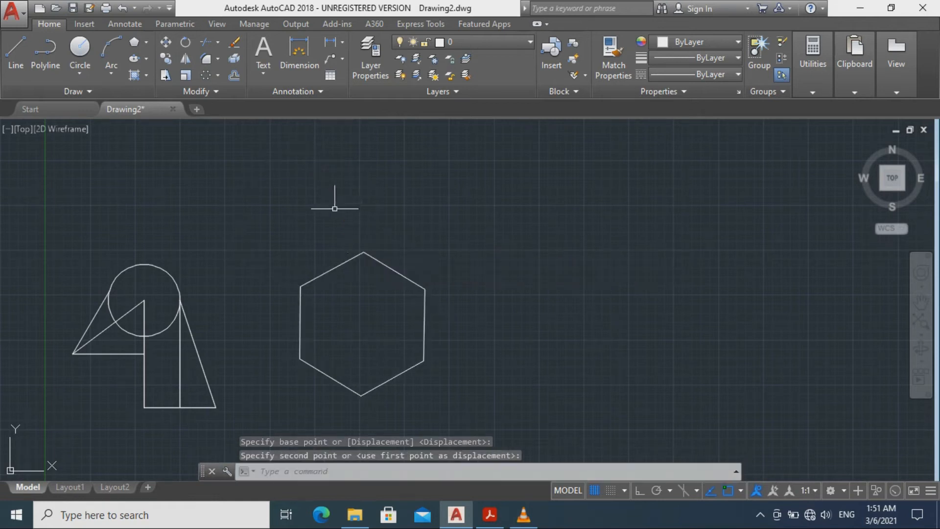
Draw a line across the hexagon from its upper-left vertex to its upper-right vertex
mouse_move(370, 295)
middle_down()
mouse_move(372, 236)
mouse_move(390, 216)
middle_up()
scroll(387, 234, up, 2)
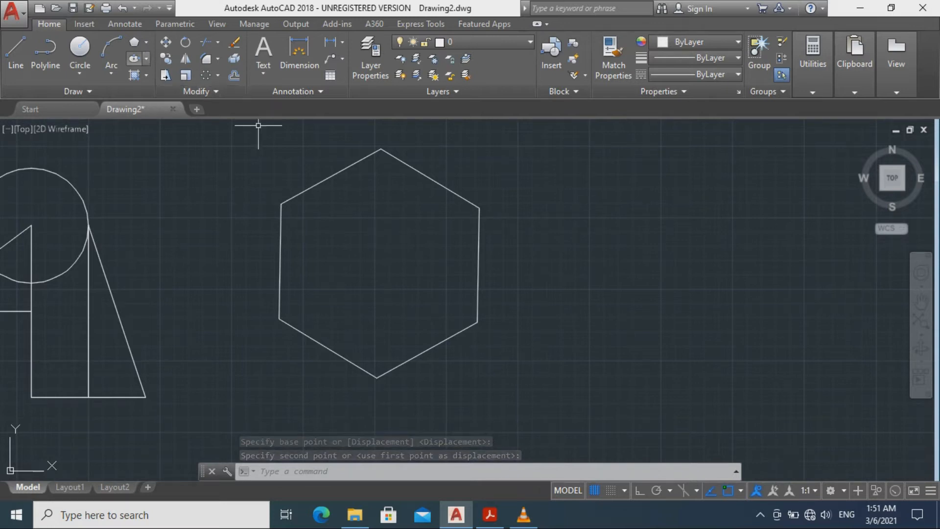
click(16, 54)
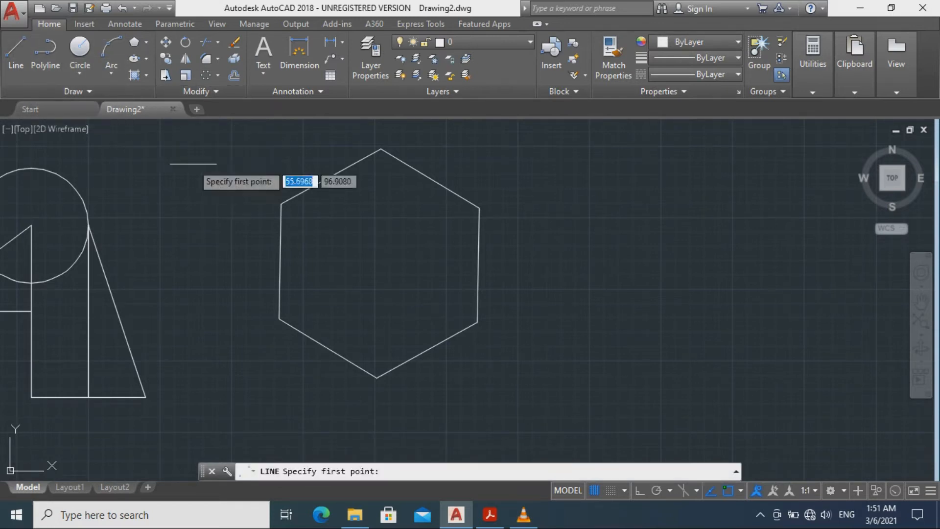
click(281, 205)
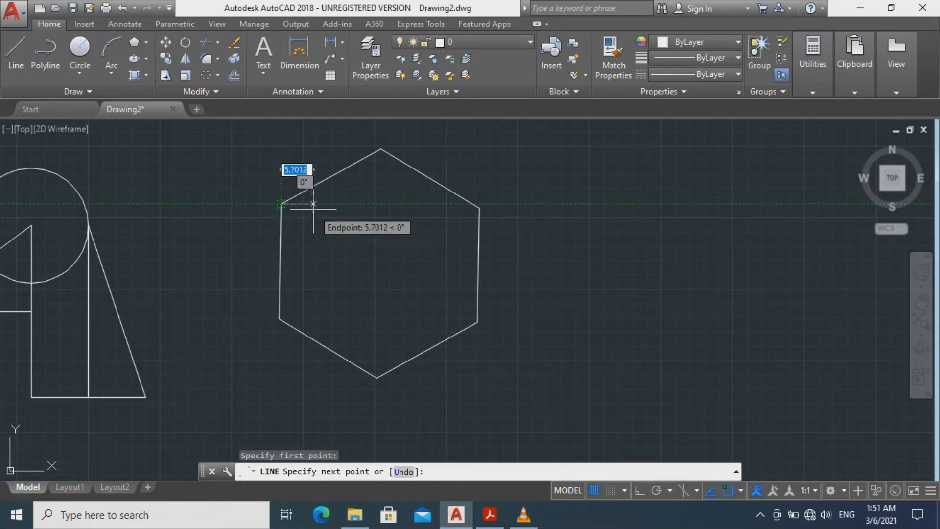
click(479, 208)
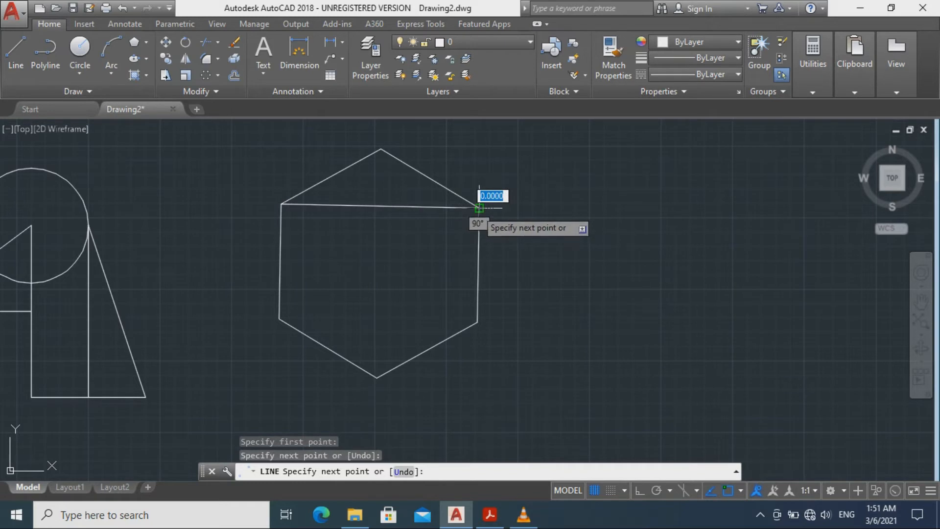
key(Escape)
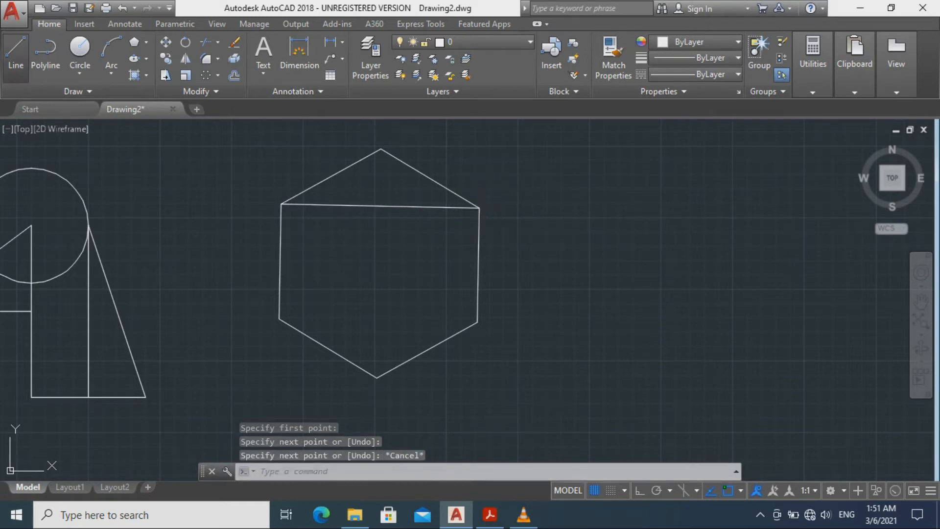
Draw a line from the hexagon's top vertex to the midpoint of the horizontal line across it
key(Return)
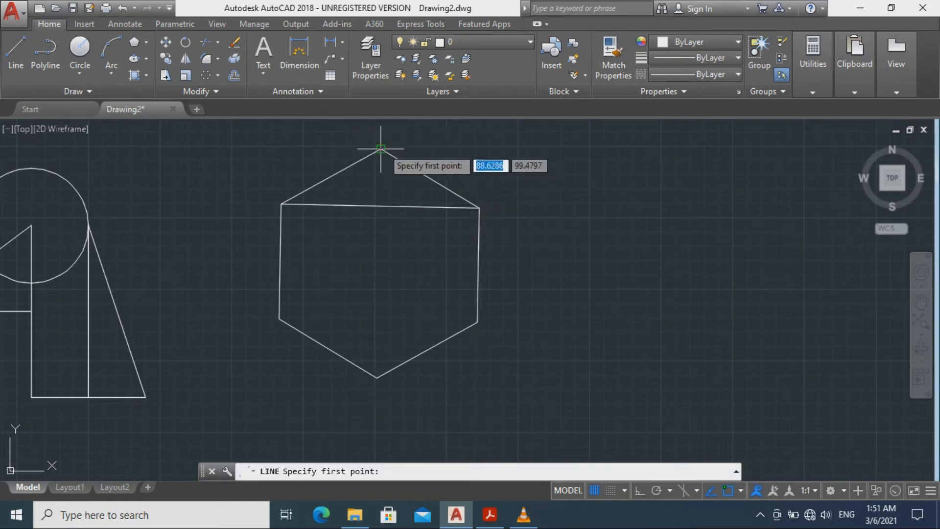
click(381, 149)
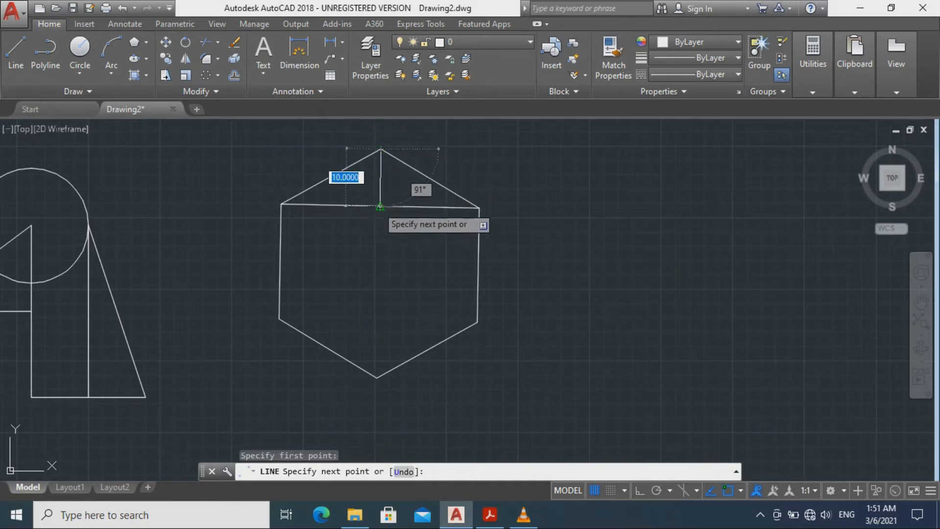
click(380, 205)
key(Escape)
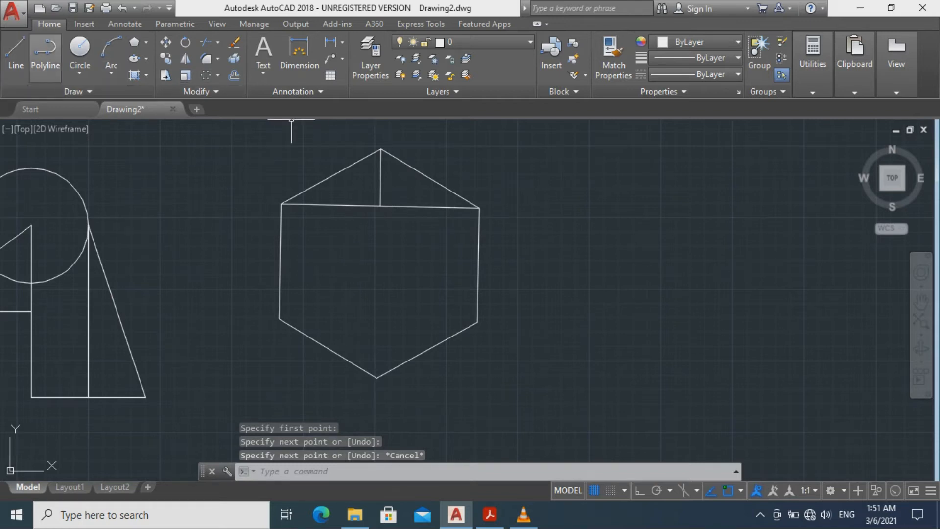
Draw a circle of radius 8.665 centred on the midpoint of the horizontal line inside the hexagon
click(79, 49)
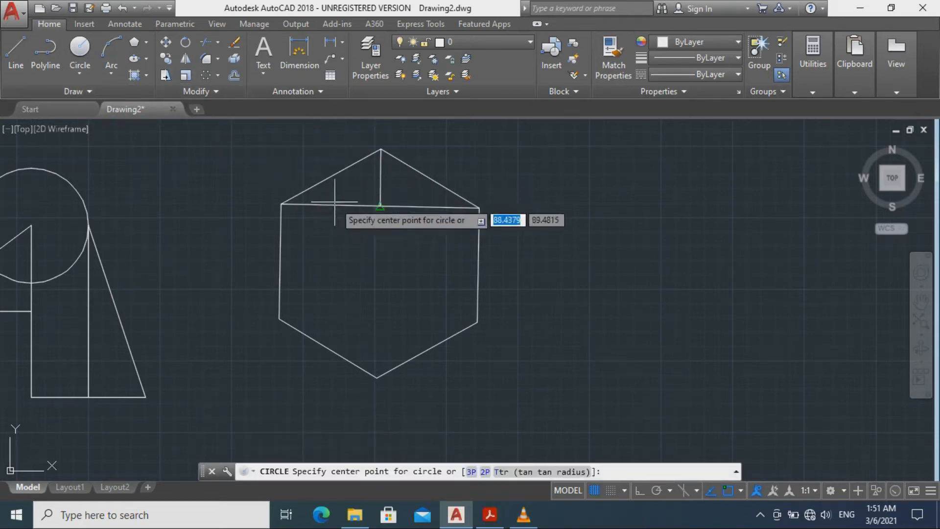
click(380, 206)
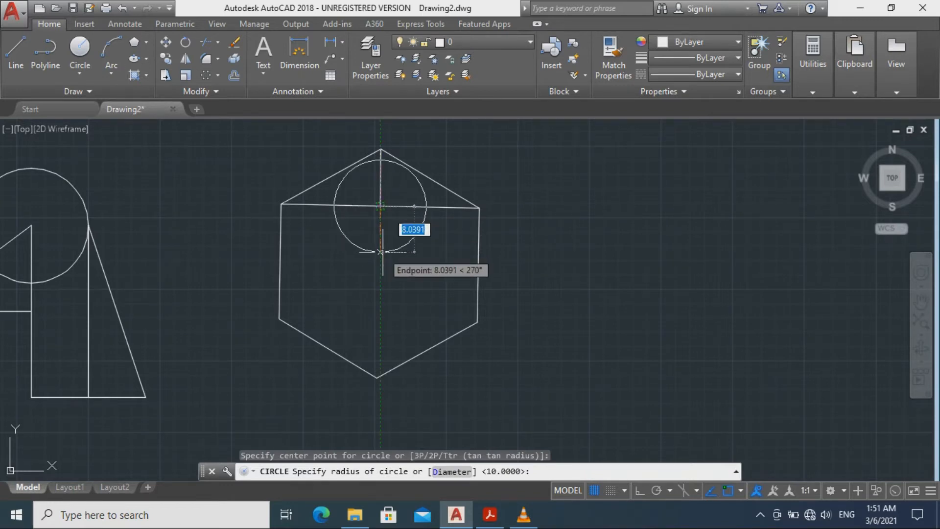
text(8.665)
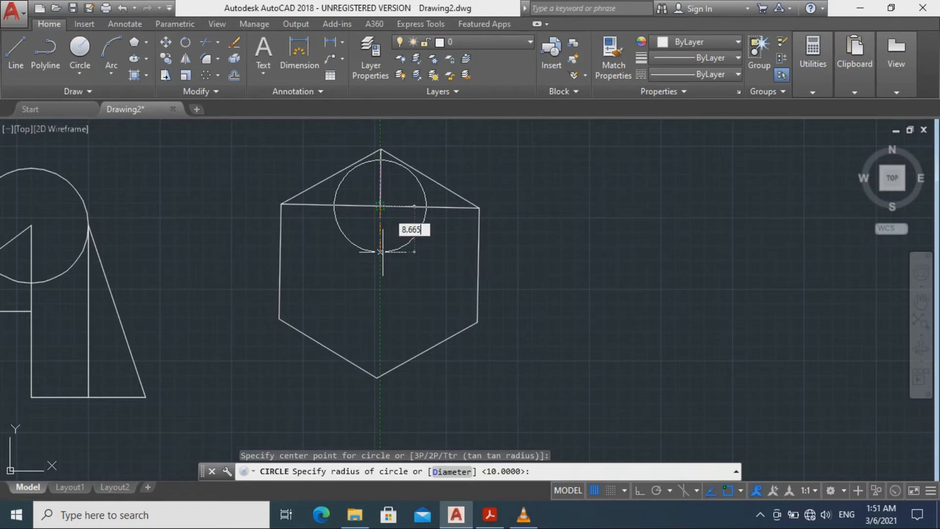
key(Return)
Stretch the lower end of the short vertical line down to the hexagon's bottom vertex
scroll(367, 240, up, 4)
middle_drag(395, 183, 341, 346)
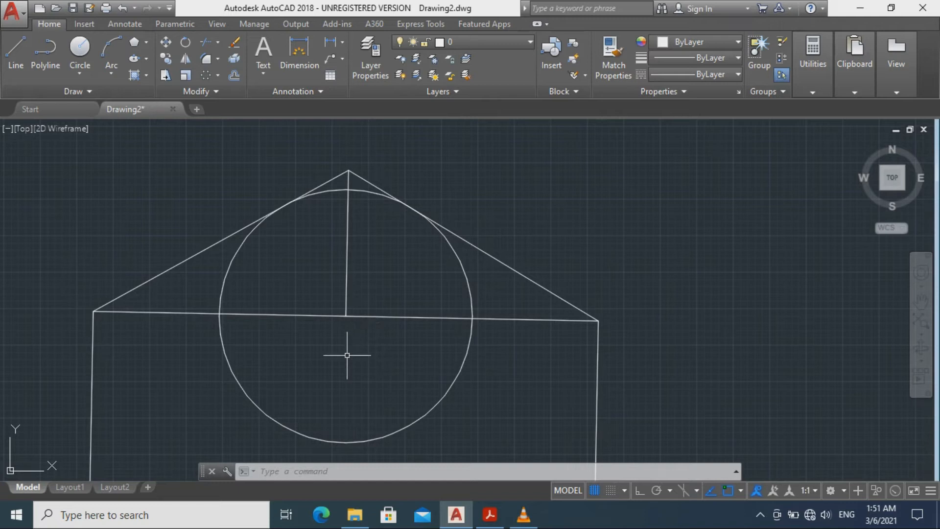
mouse_move(339, 362)
middle_down()
mouse_move(332, 335)
mouse_move(345, 224)
middle_up()
scroll(336, 269, down, 2)
scroll(346, 218, down, 2)
mouse_move(337, 298)
middle_down()
mouse_move(365, 294)
mouse_move(362, 286)
mouse_move(331, 290)
middle_up()
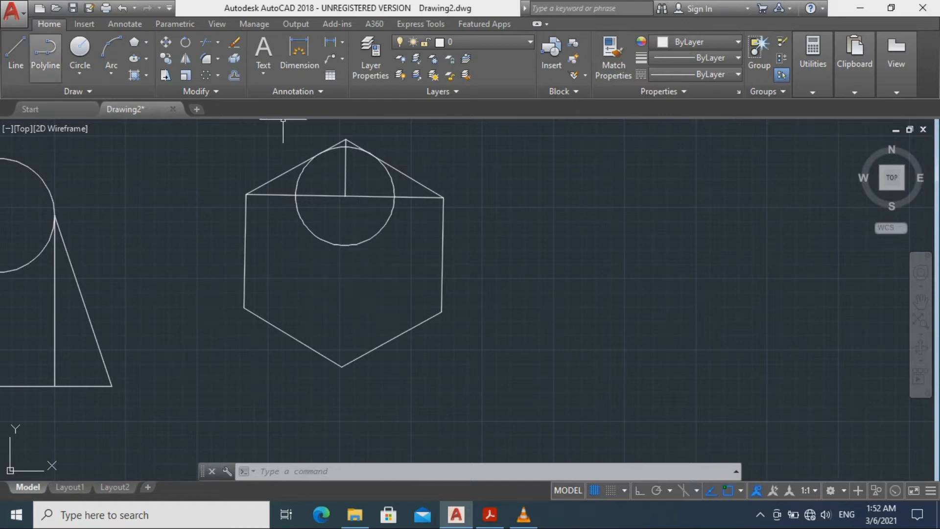
click(344, 176)
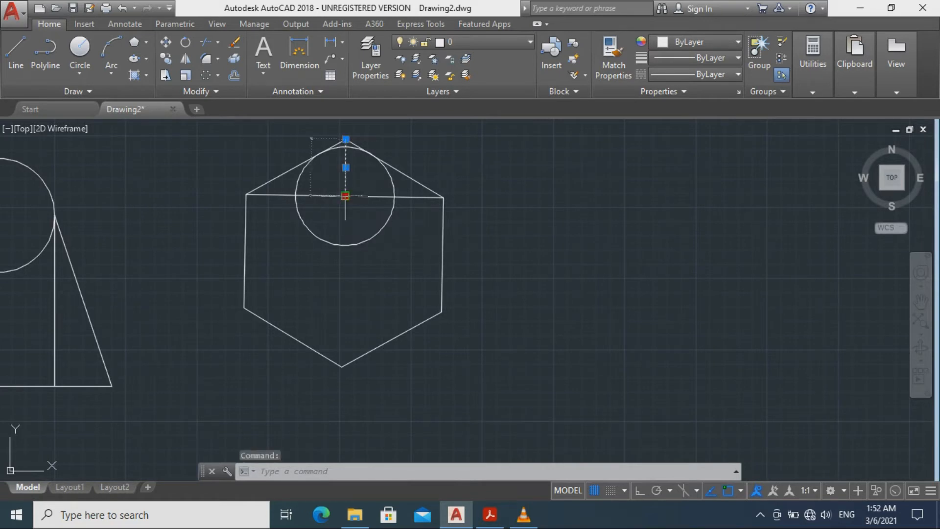
click(345, 196)
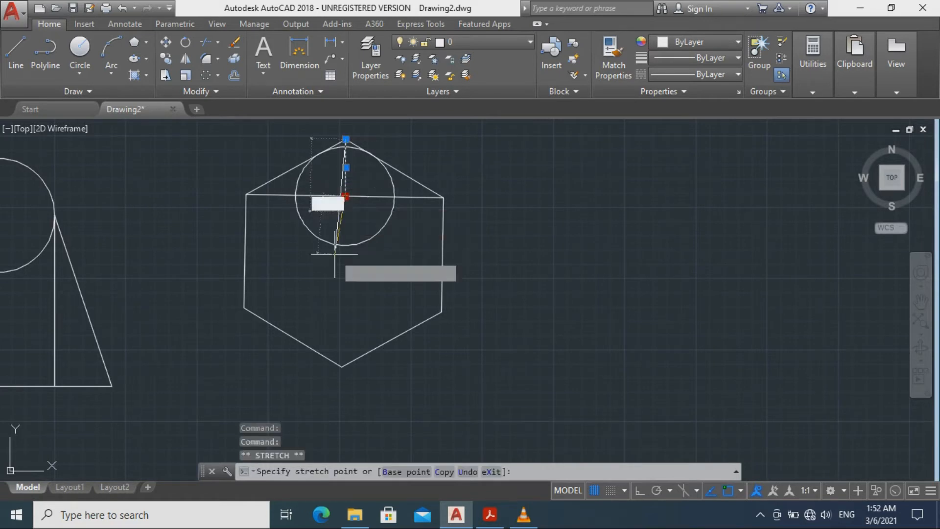
click(342, 367)
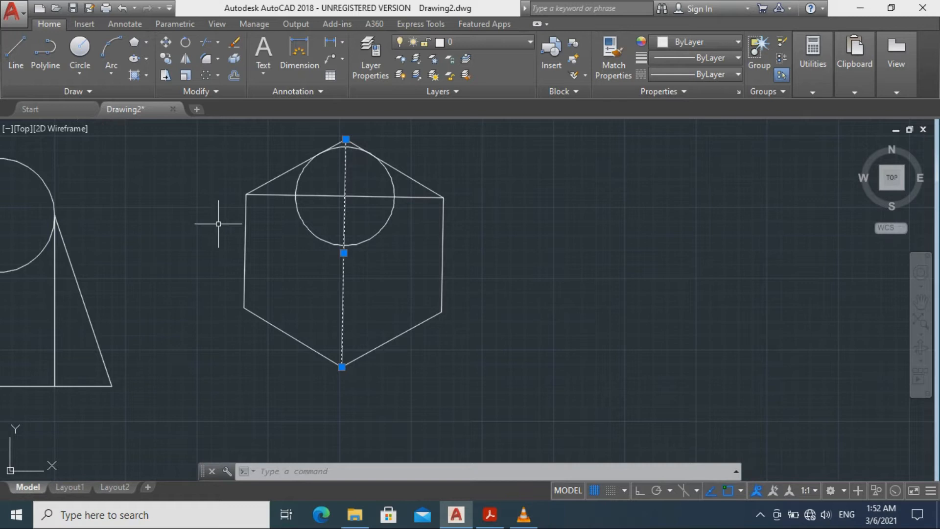
key(Escape)
Draw connected lines from the hexagon's lower-left vertex to the vertical line's midpoint and on to the lower-right vertex
click(16, 52)
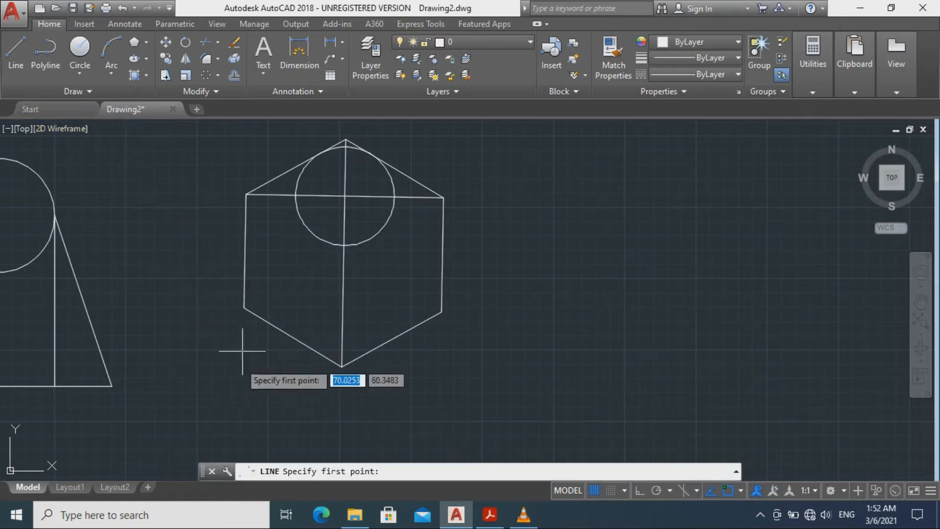
click(243, 308)
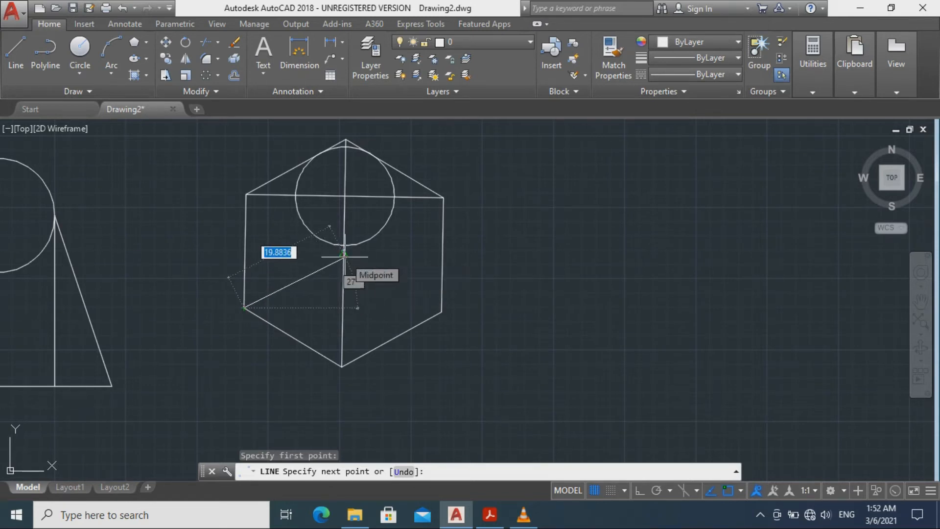
click(343, 254)
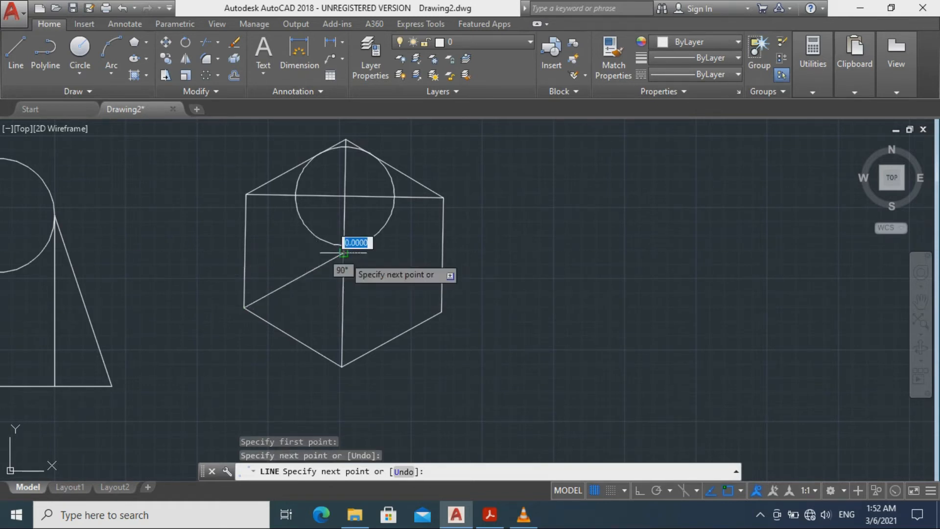
click(441, 311)
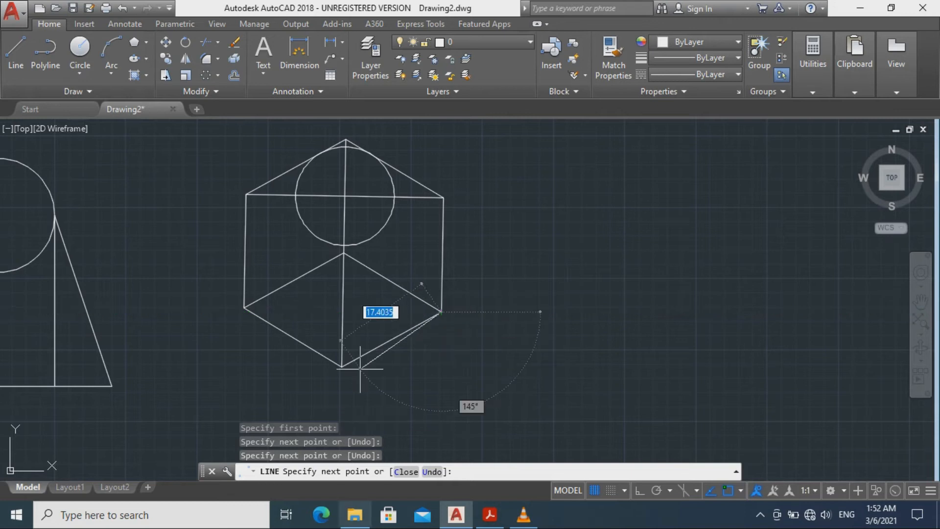
key(Escape)
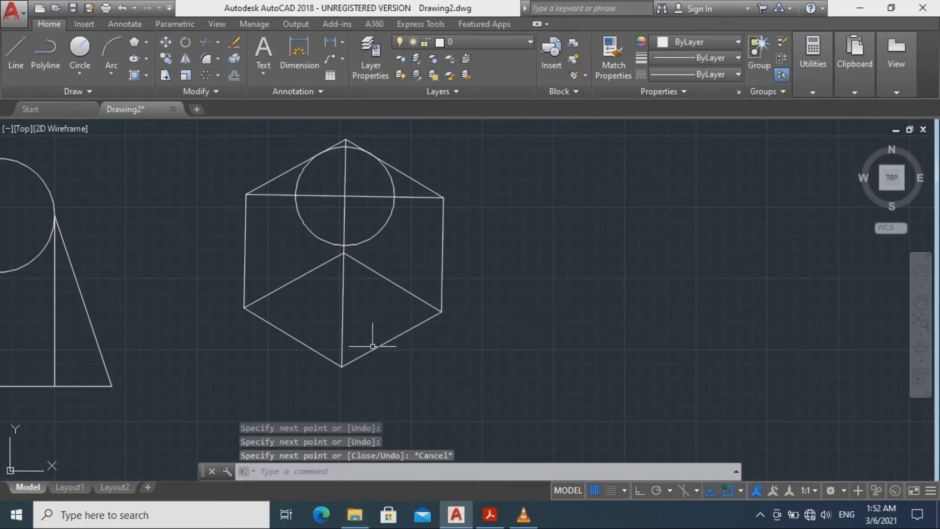
Copy the circle from its centre to the midpoints of the two sloping lines inside the hexagon
click(383, 229)
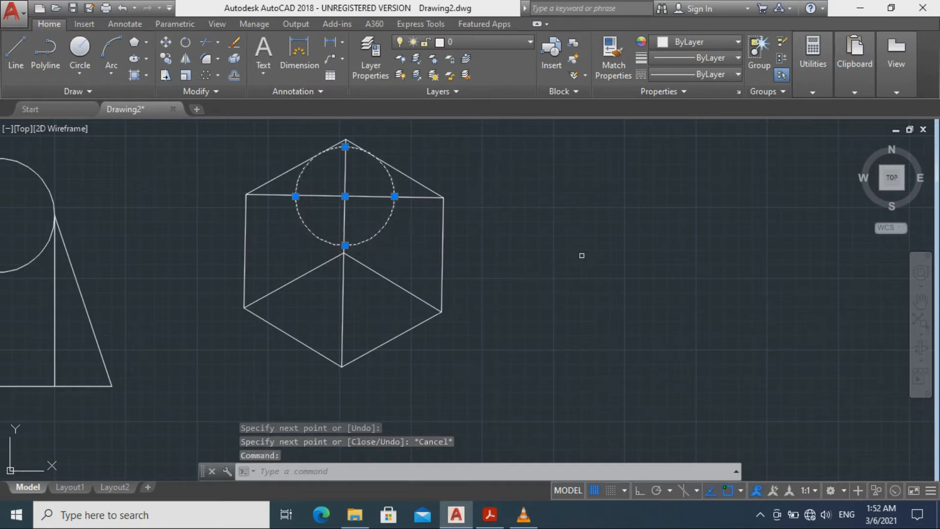
text(C)
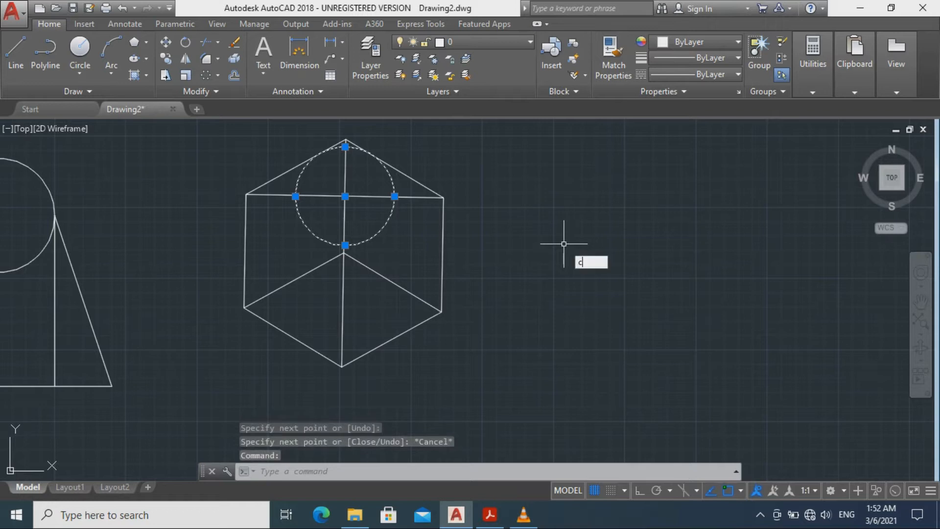
text(o)
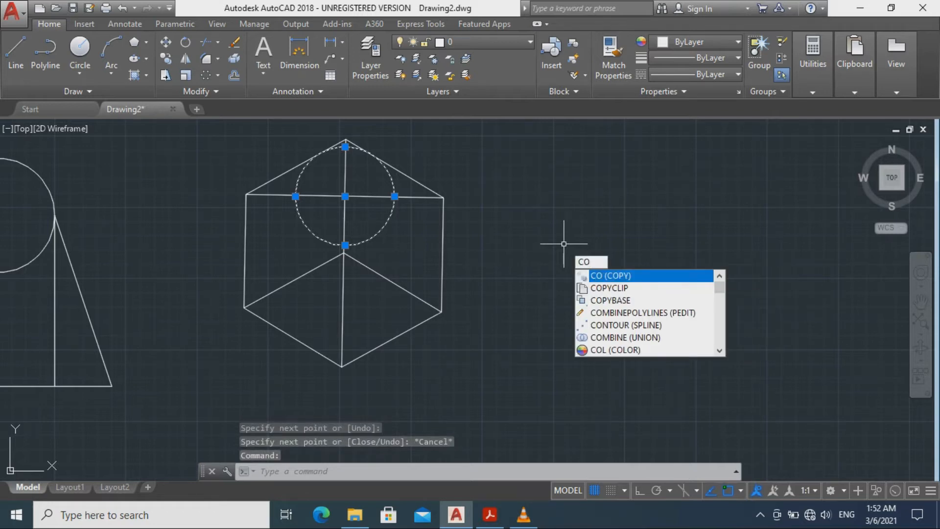
key(Return)
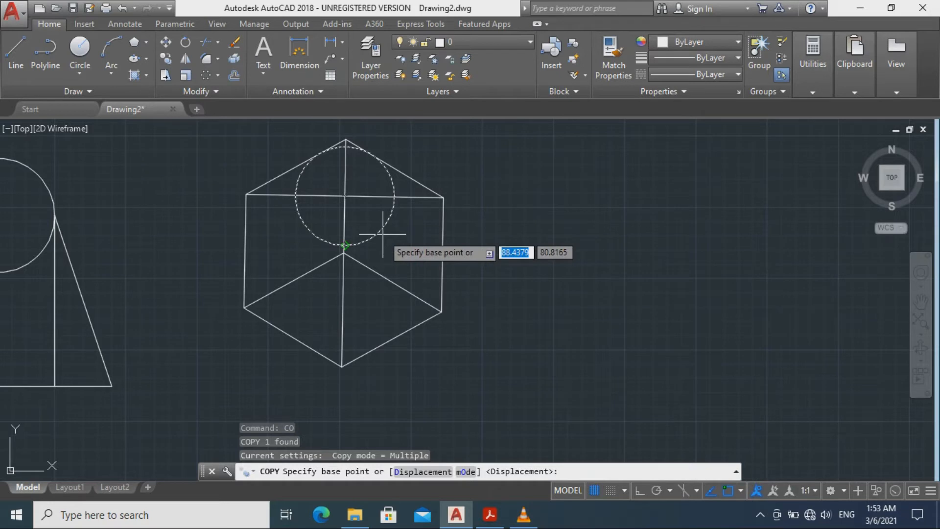
click(345, 197)
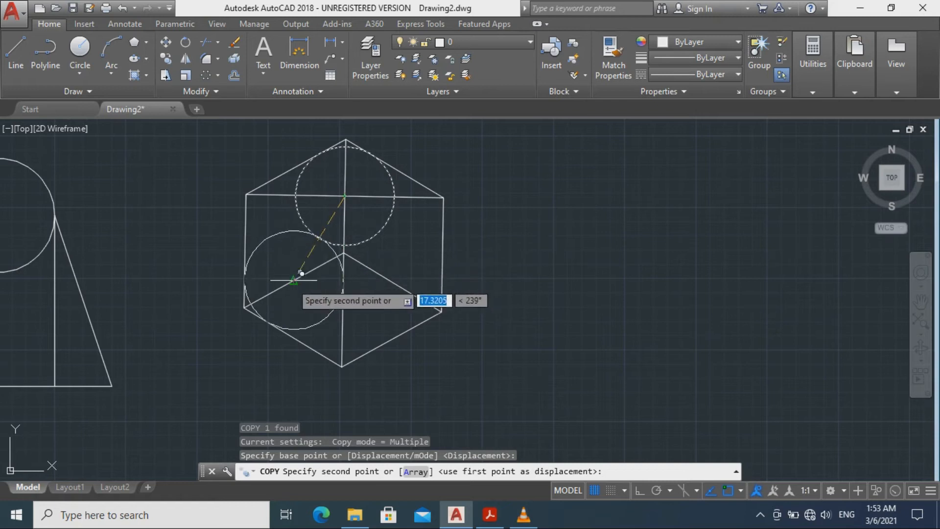
click(294, 281)
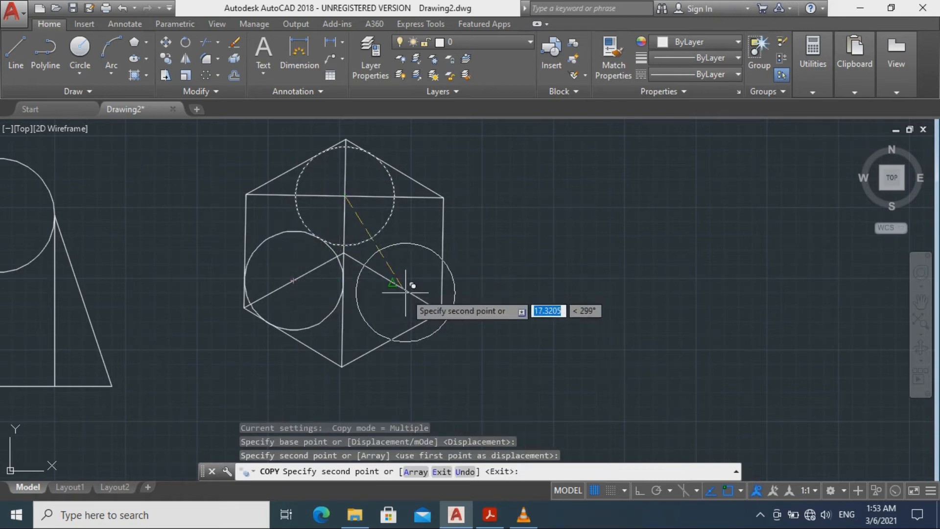
click(393, 283)
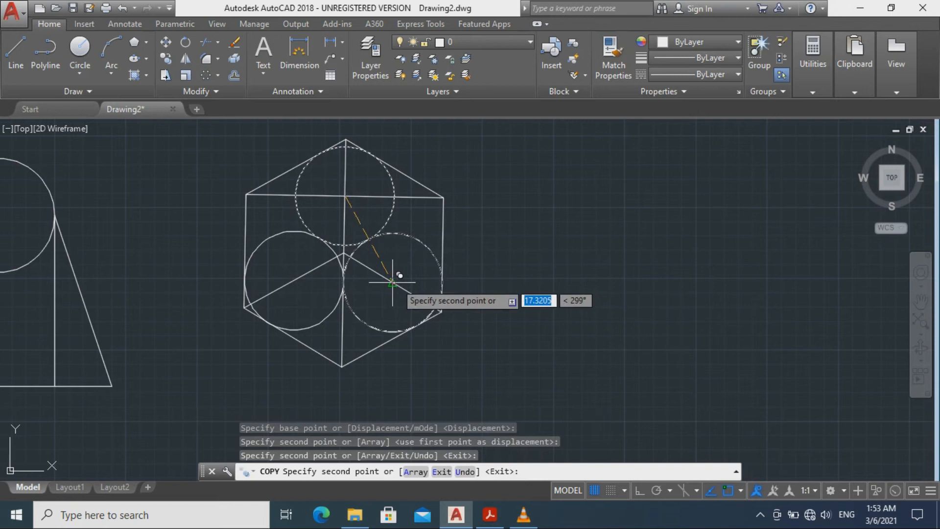
key(Escape)
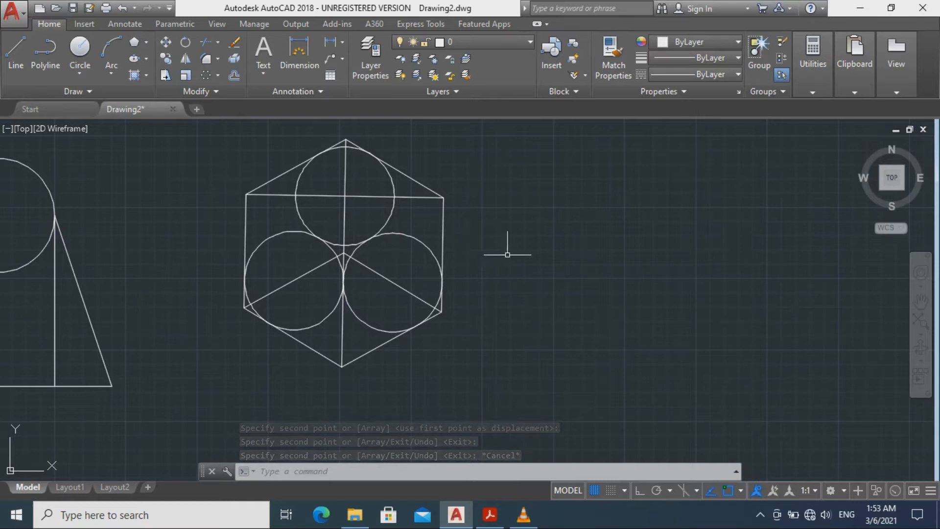
Erase the vertical, horizontal and two sloping construction lines inside the hexagon
click(348, 175)
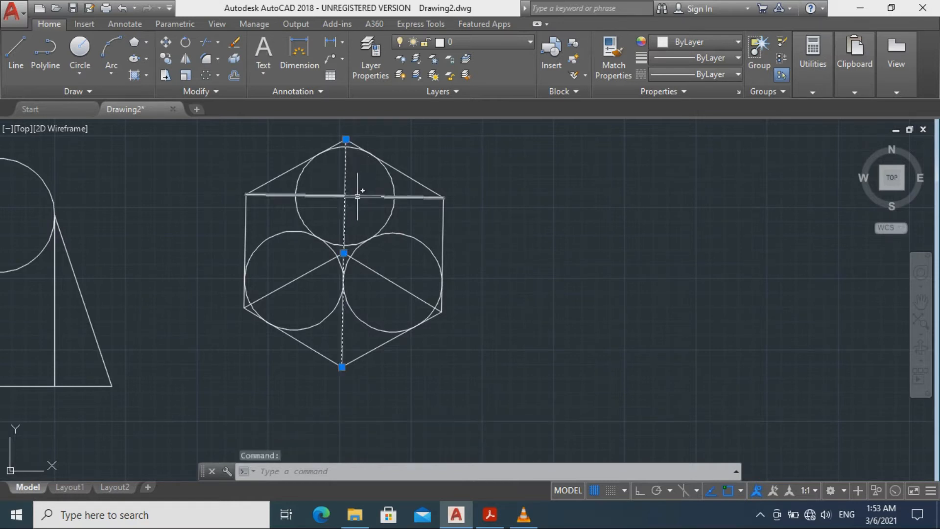
click(358, 196)
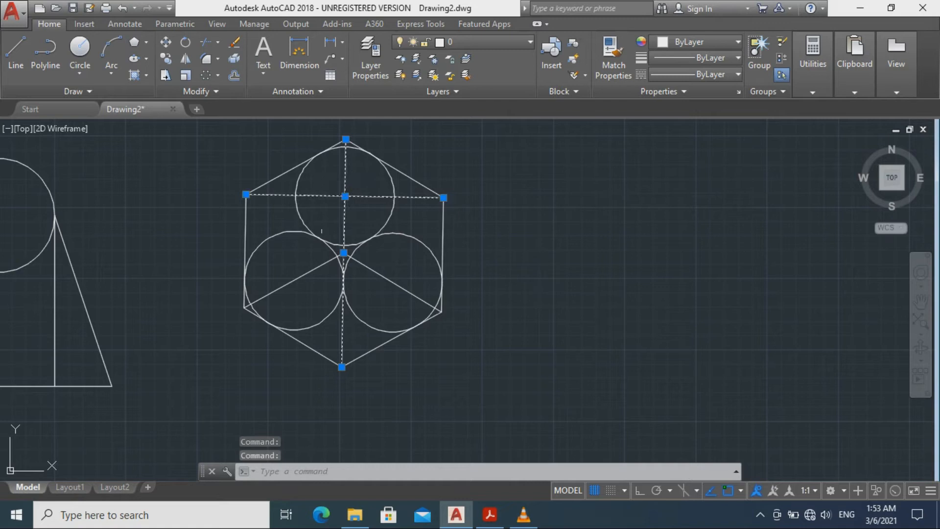
click(300, 275)
click(394, 282)
text(E)
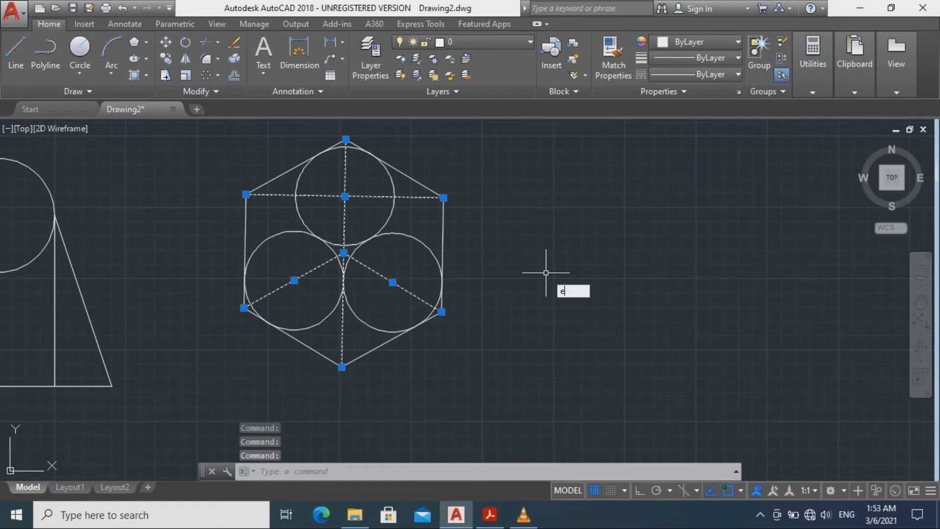
key(Return)
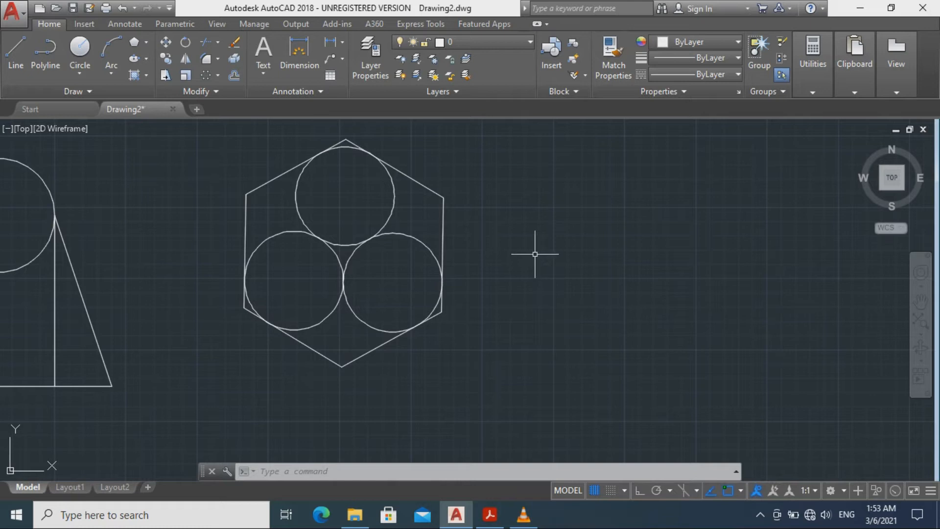
Move the hexagon with its three circles about 4.3 units straight down, beside the circle-and-lines figure
scroll(525, 277, down, 3)
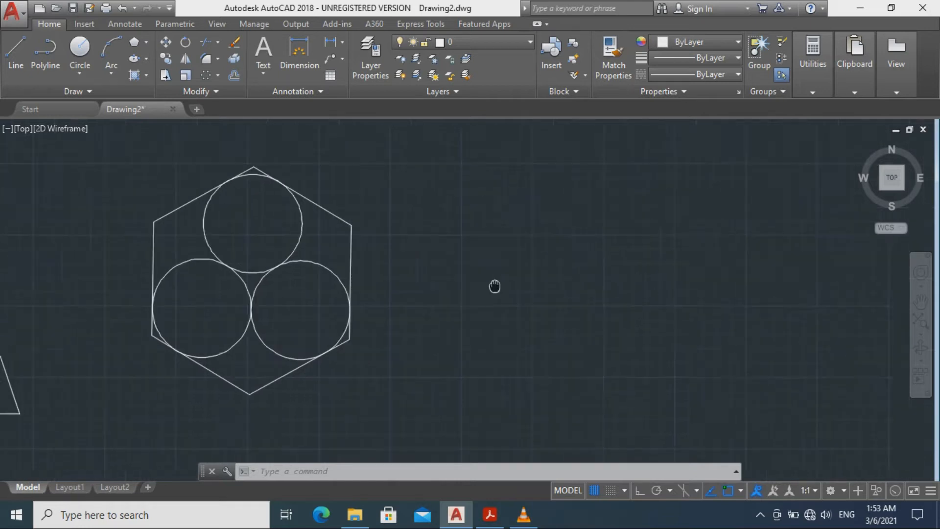
middle_drag(501, 271, 418, 273)
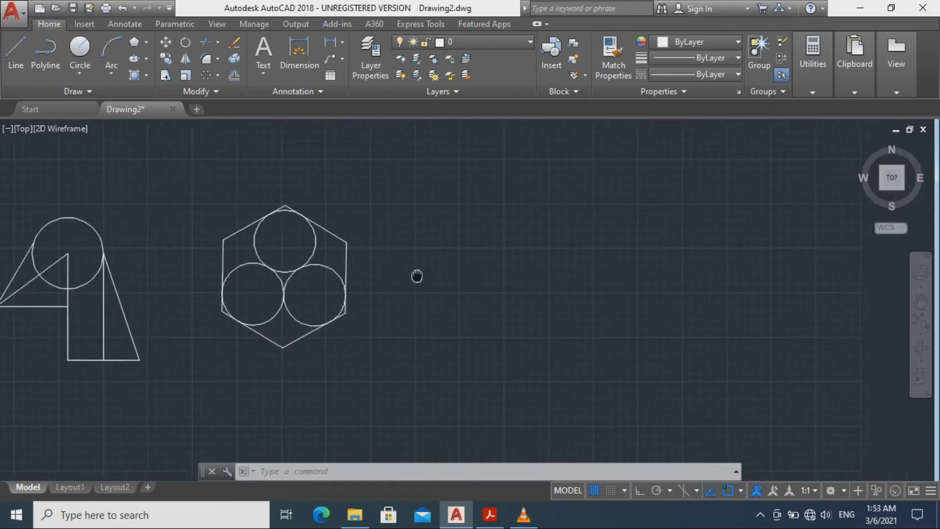
click(189, 182)
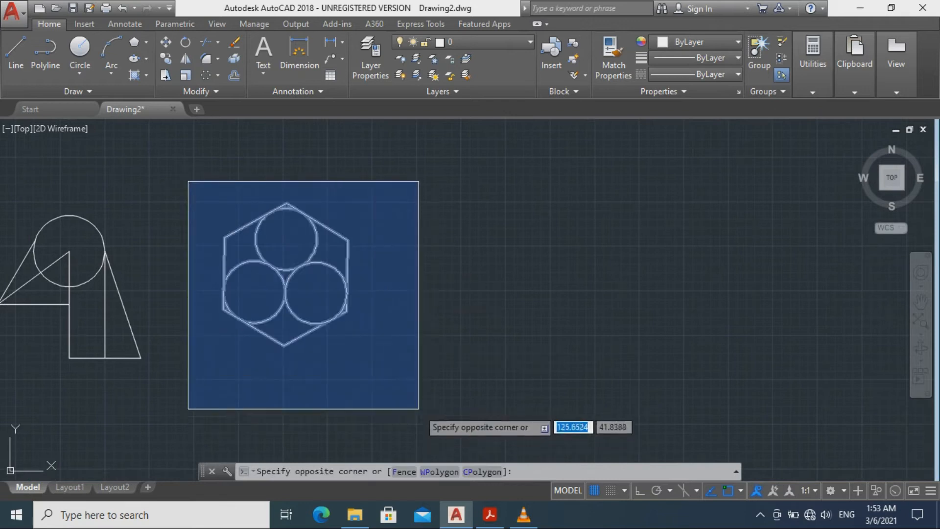
click(394, 376)
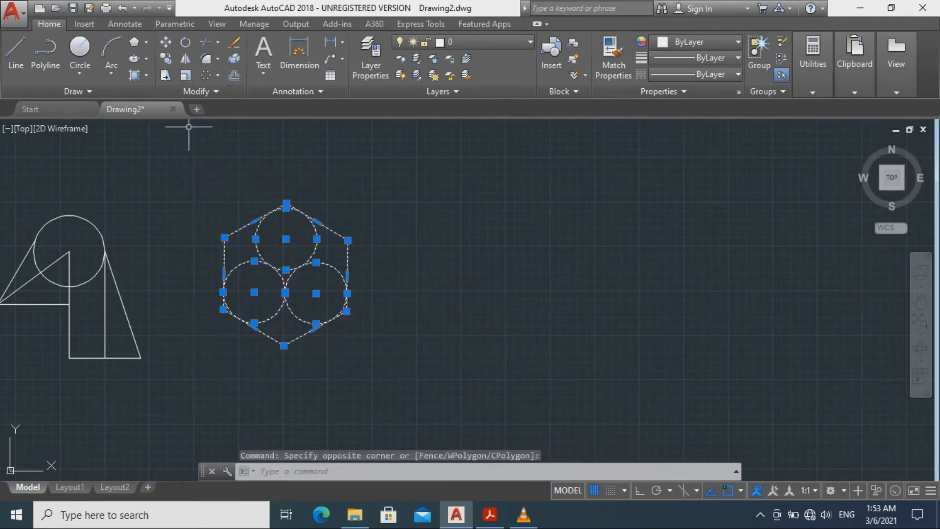
click(165, 42)
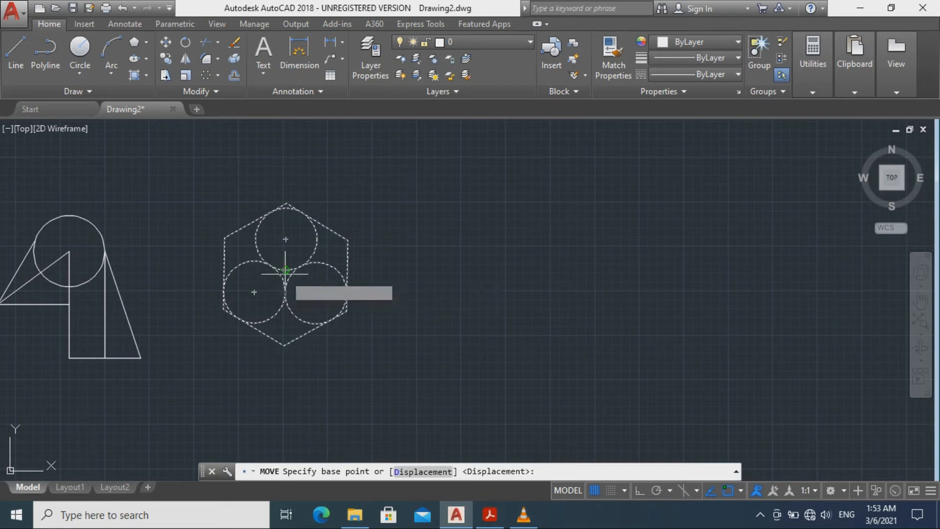
click(286, 270)
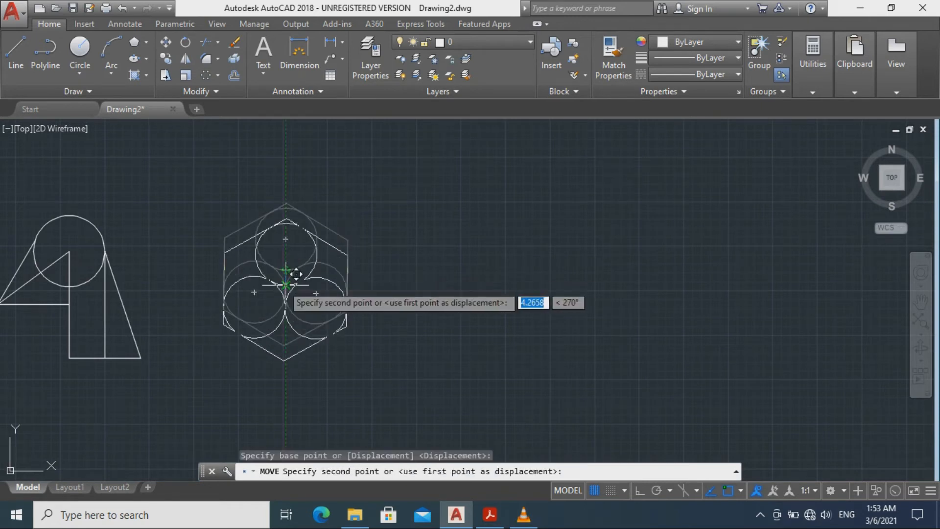
click(289, 279)
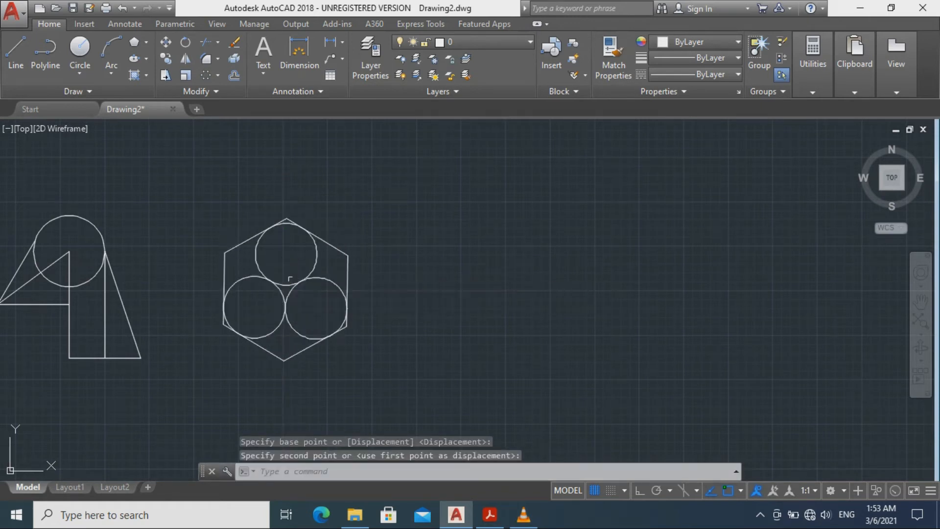
Switch to CAD-MODULE.pdf in Acrobat Reader to examine the Exercise 2-3 figures, and return to AutoCAD
mouse_move(504, 311)
middle_down()
mouse_move(470, 267)
mouse_move(470, 247)
middle_up()
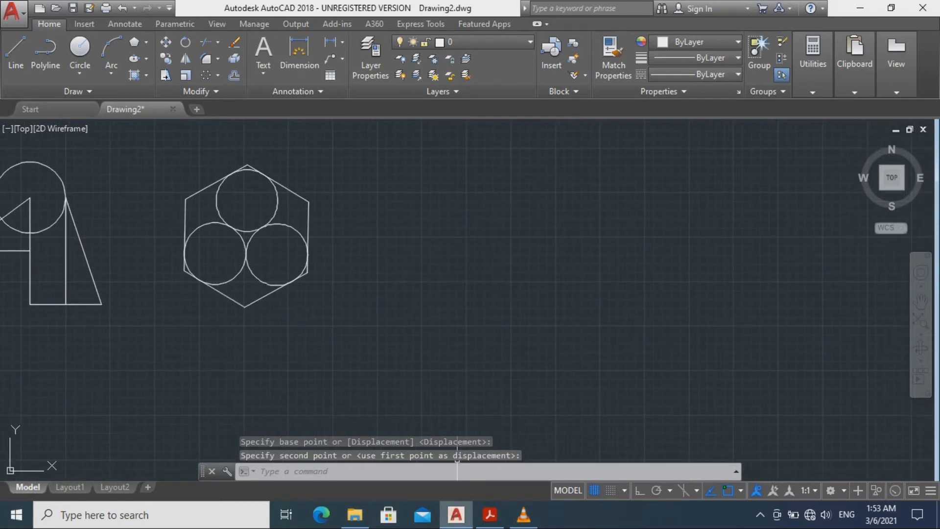
click(490, 514)
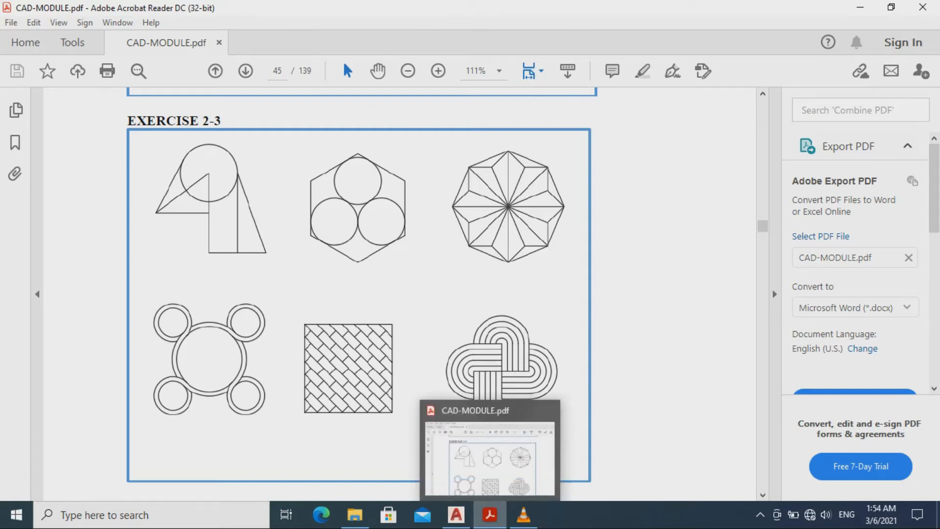
click(456, 514)
Draw a horizontal line 20 units long at 0° in the empty space beside the hexagon
scroll(493, 246, up, 3)
mouse_move(455, 227)
middle_down()
mouse_move(450, 234)
mouse_move(296, 214)
mouse_move(370, 222)
middle_up()
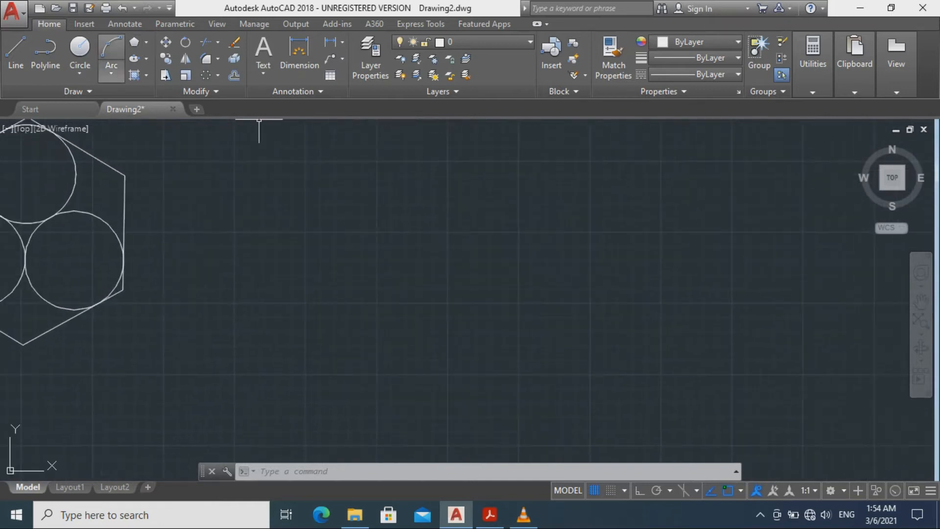
click(15, 54)
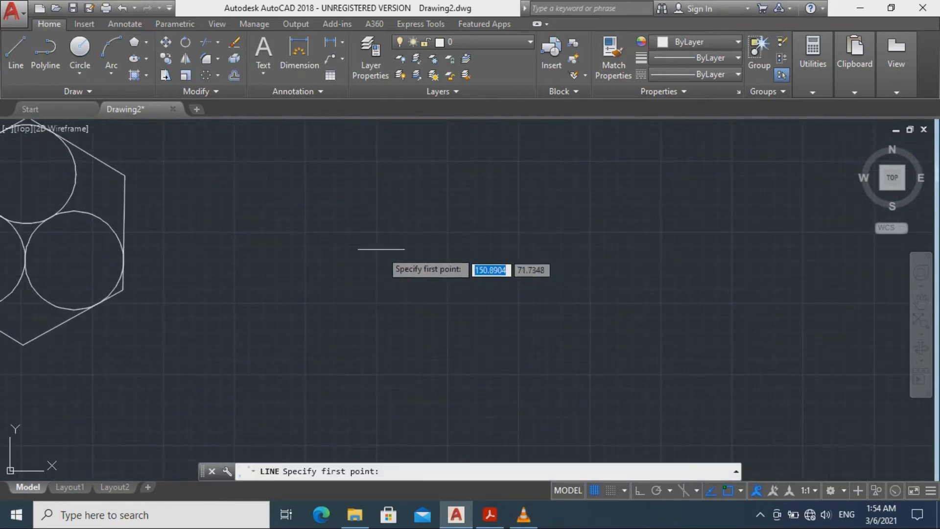
click(375, 250)
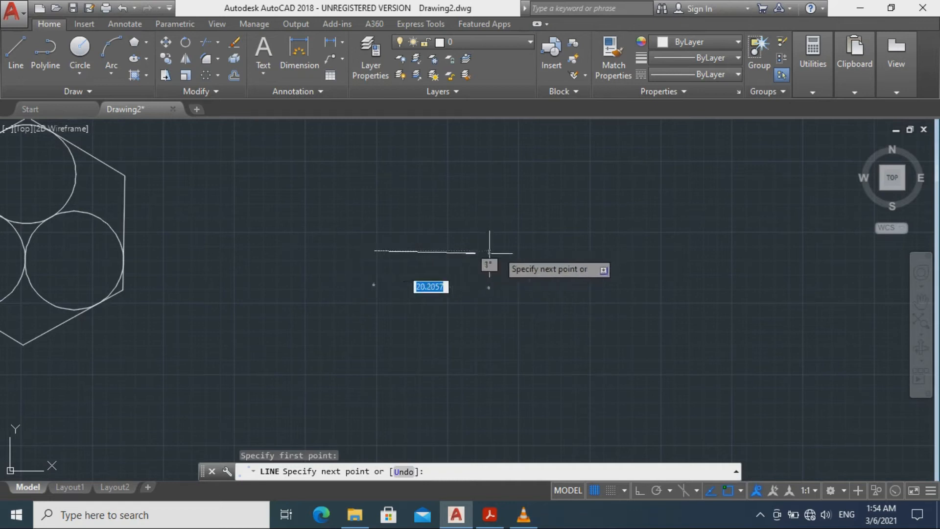
text(2)
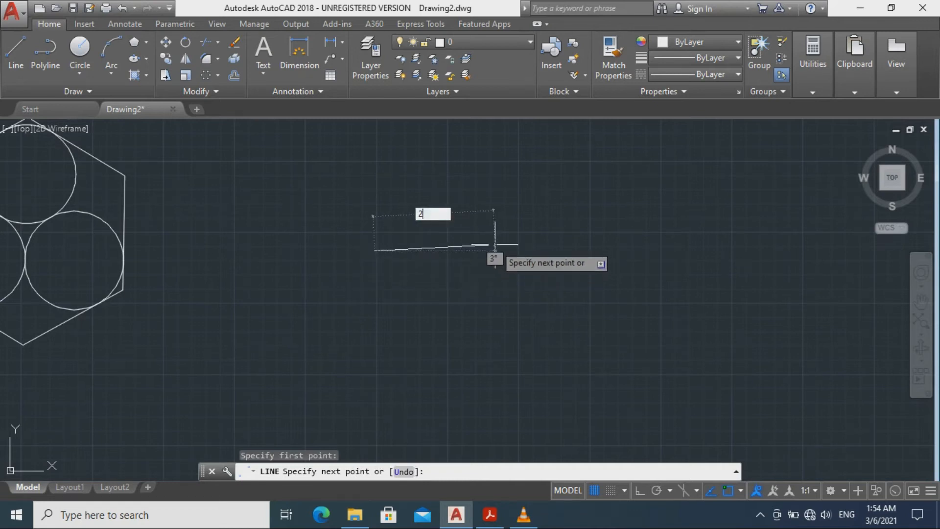
text(0)
key(Tab)
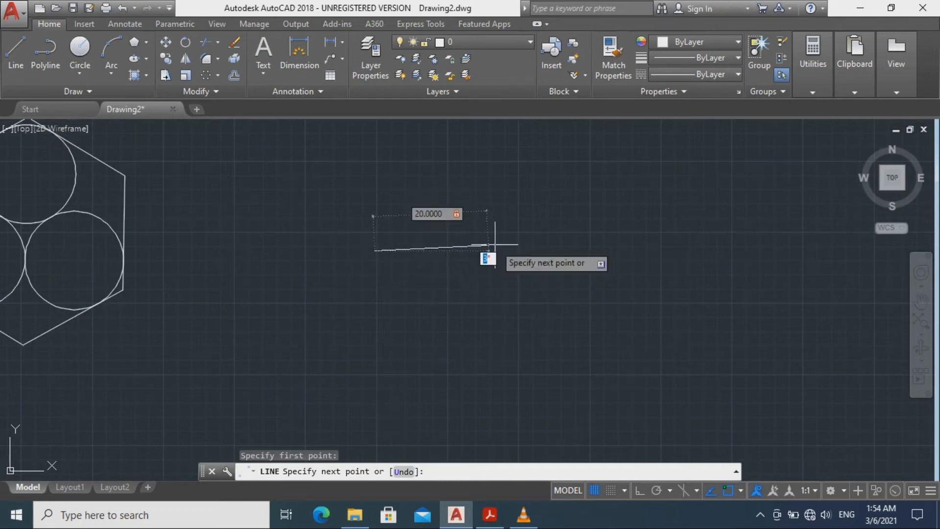
text(0)
key(Return)
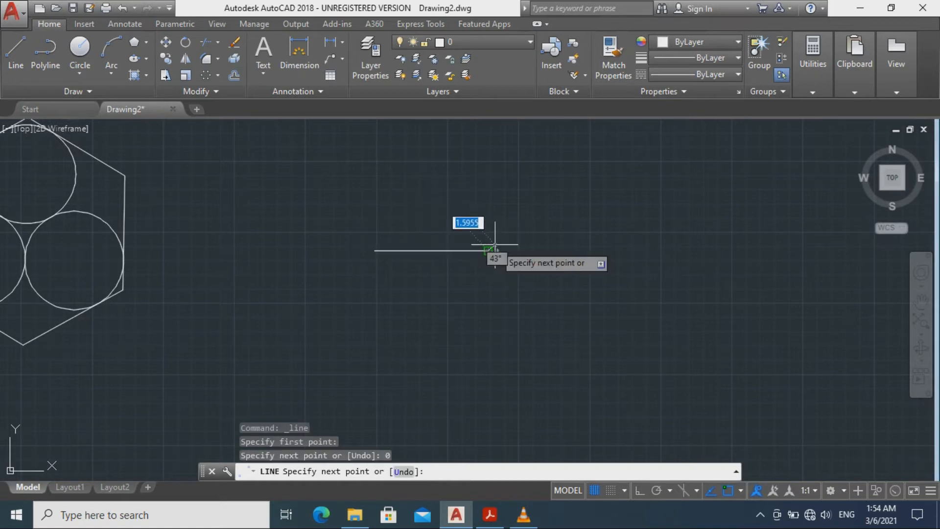
key(Escape)
Draw a vertical line 10 units long at 90° upward from the horizontal line's midpoint
scroll(514, 239, up, 2)
mouse_move(513, 237)
middle_down()
mouse_move(516, 315)
mouse_move(529, 322)
middle_up()
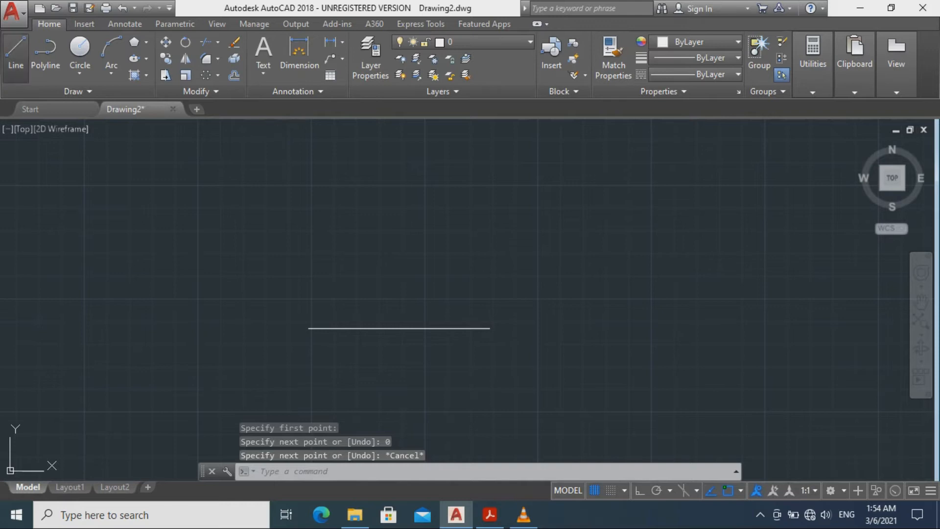
click(16, 49)
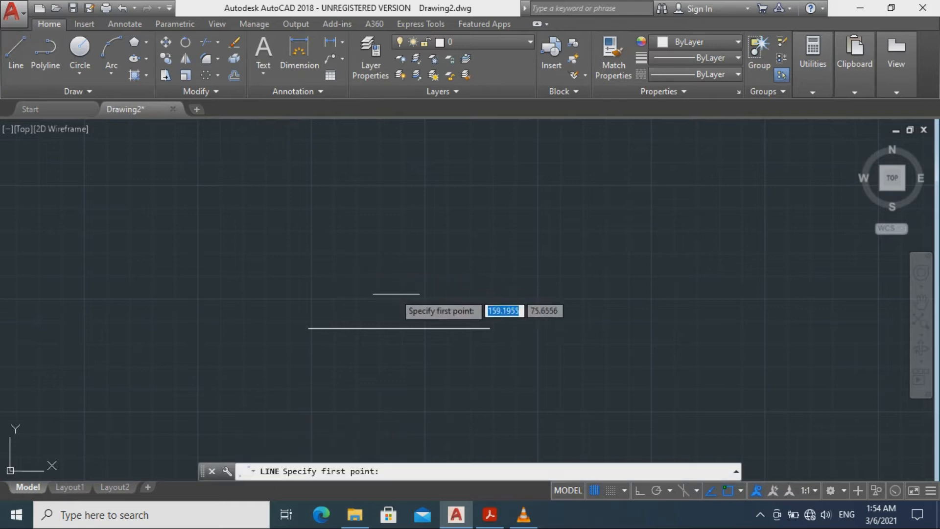
click(399, 327)
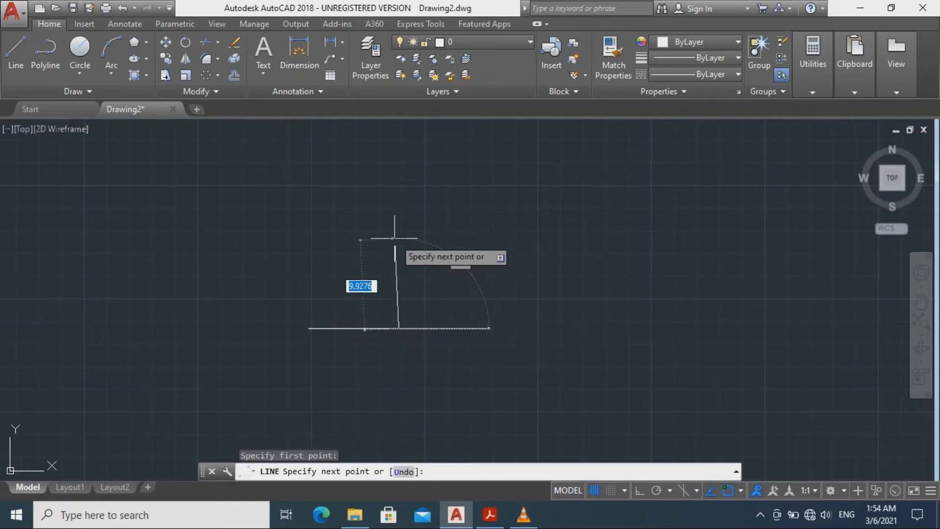
text(10)
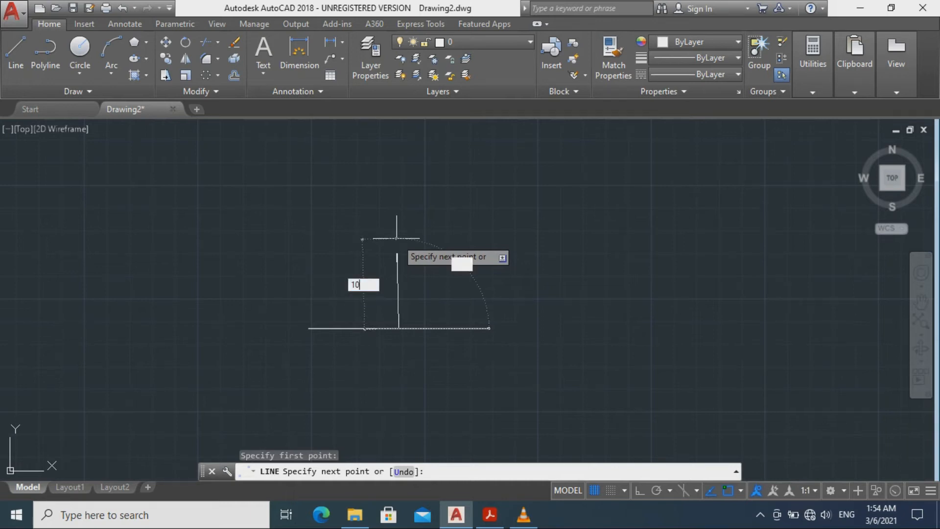
key(Tab)
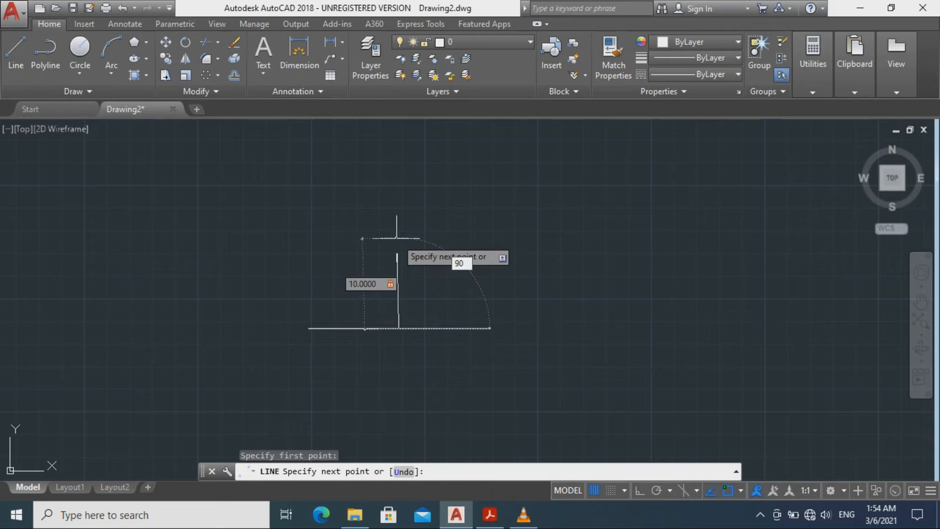
text(90)
key(Return)
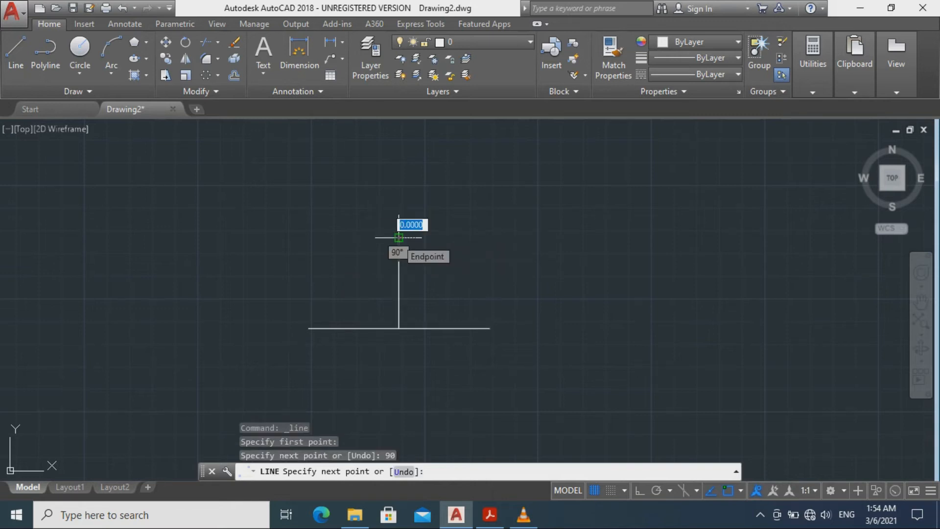
key(Escape)
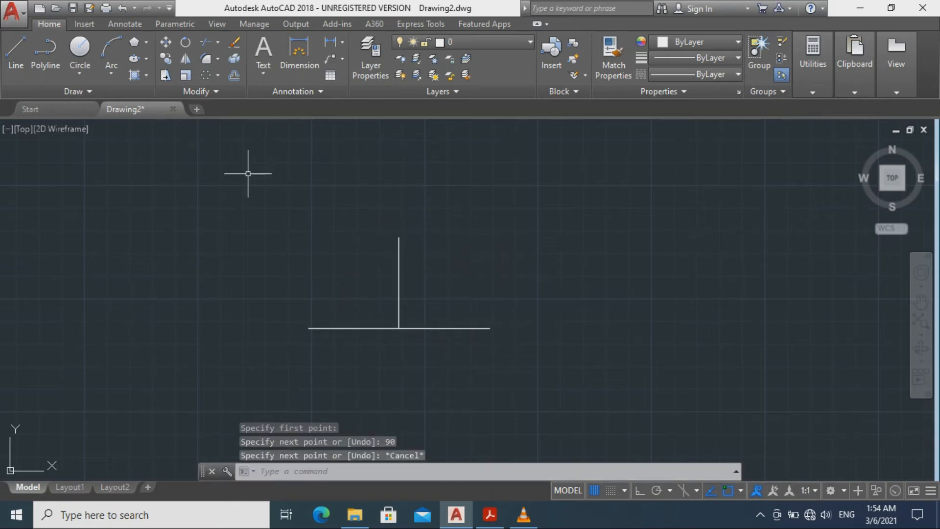
Draw a sloping line from the horizontal line's right endpoint to the top of the vertical line
click(16, 49)
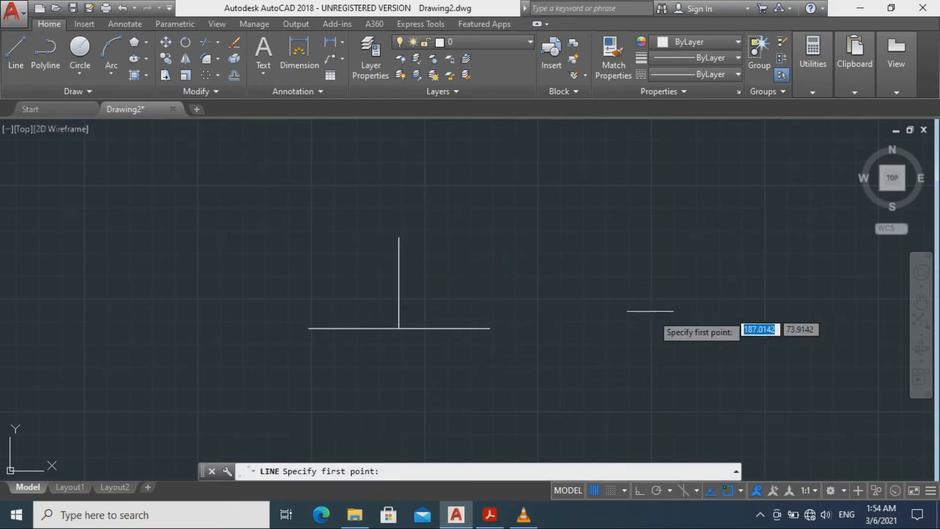
click(490, 329)
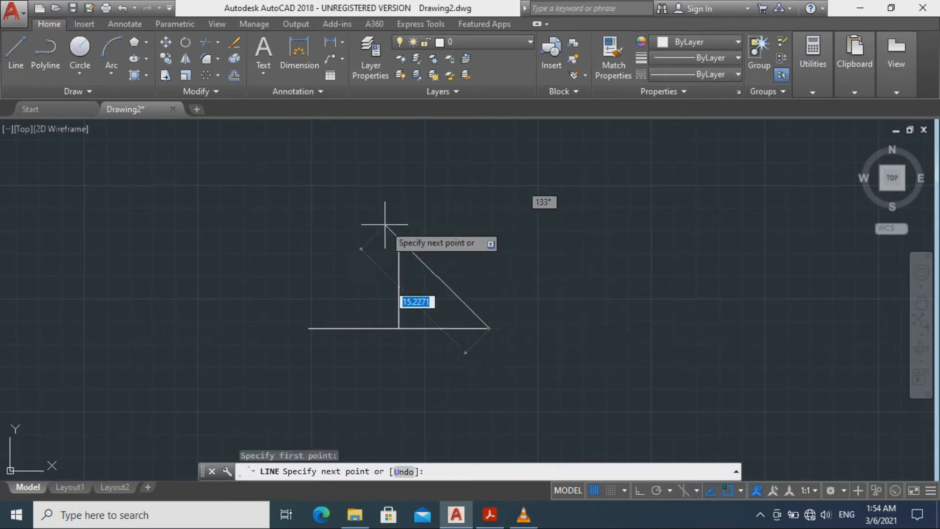
click(399, 240)
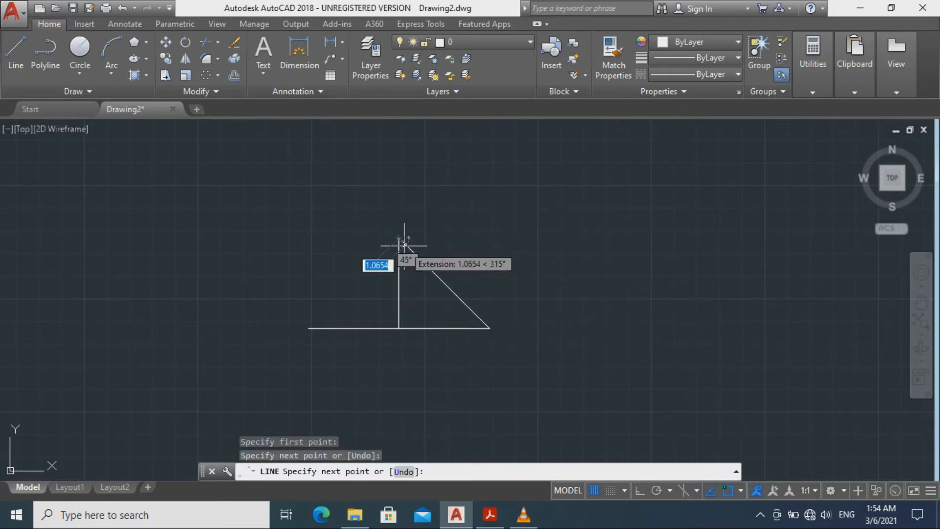
key(Escape)
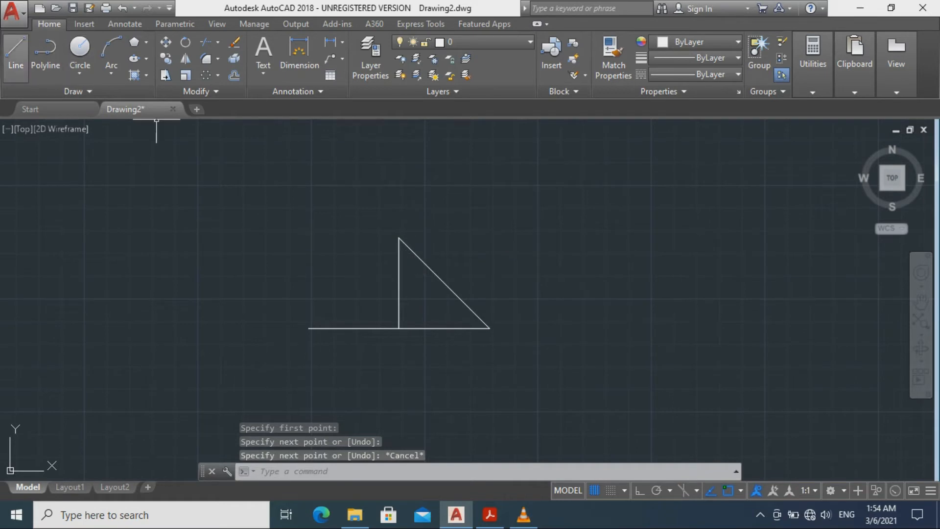
Draw a line about 23.2 units long at 22.5° from the horizontal line's left endpoint, crossing the vertical and sloping lines
key(Return)
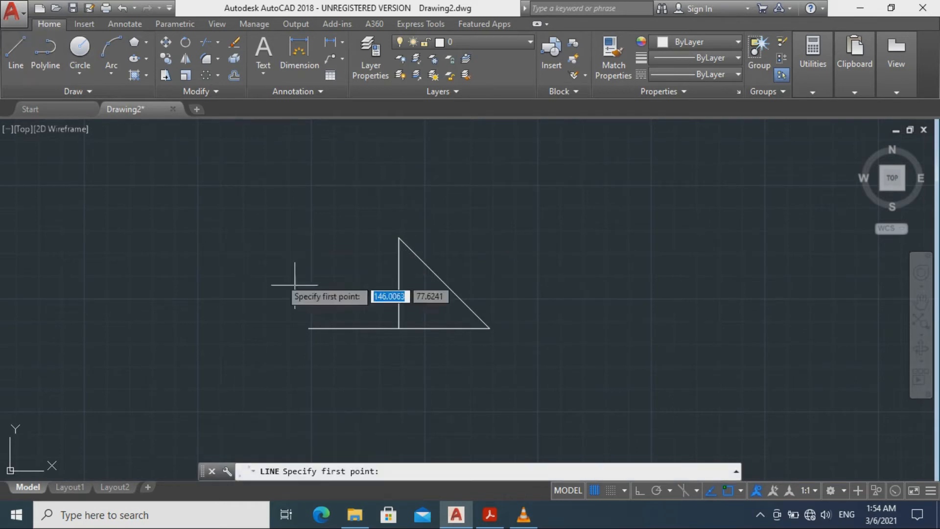
click(308, 328)
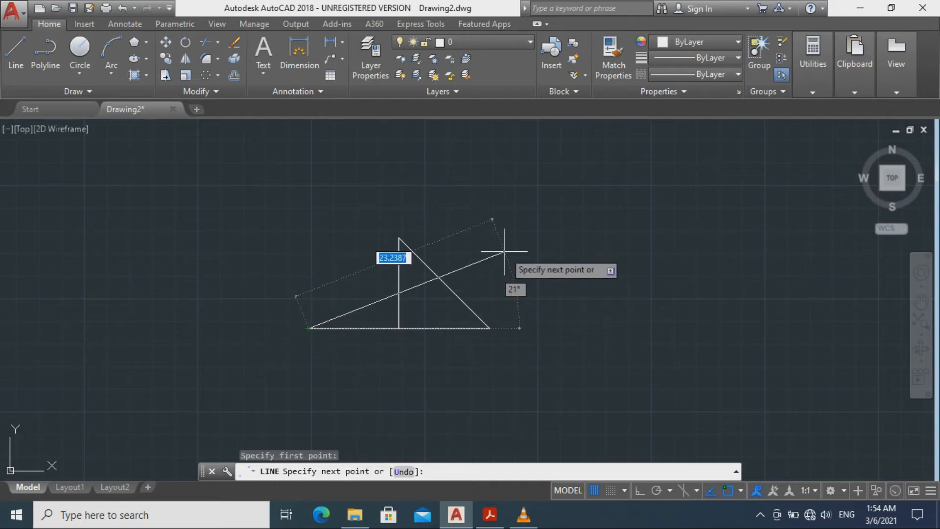
key(Tab)
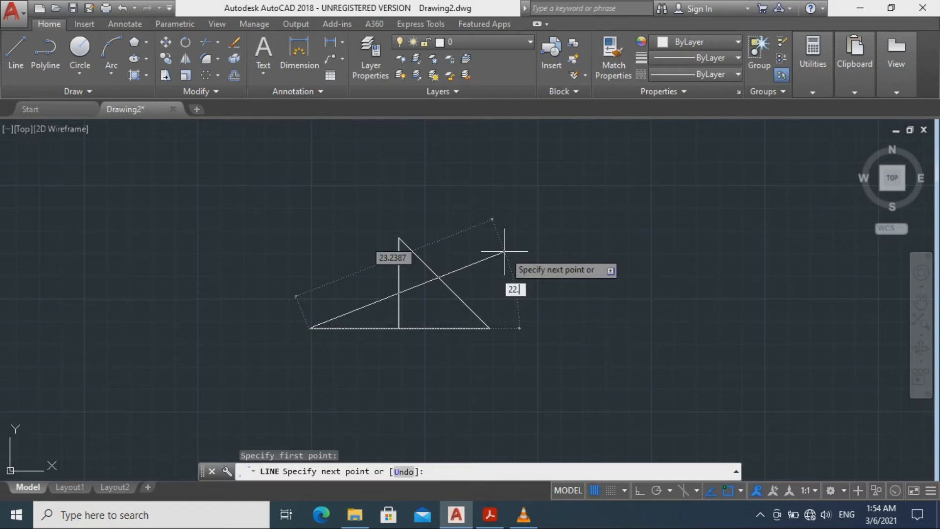
key(Return)
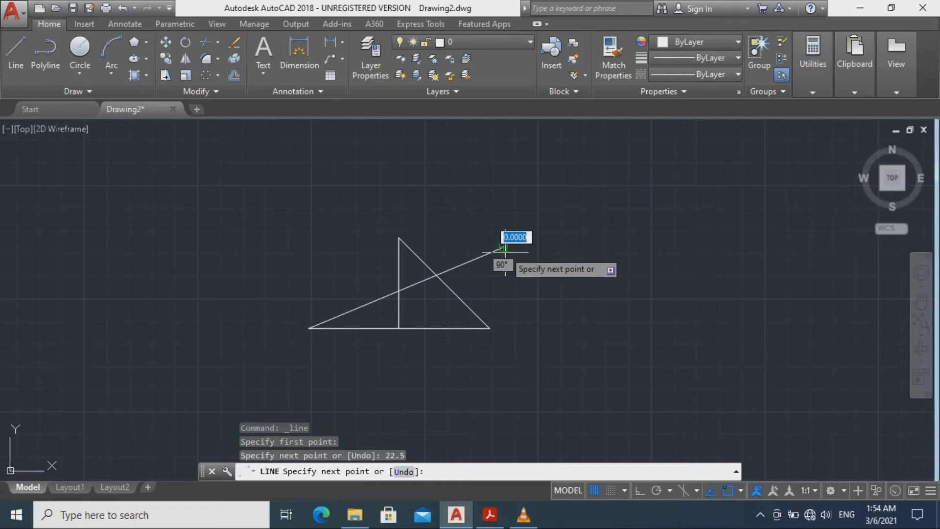
key(Escape)
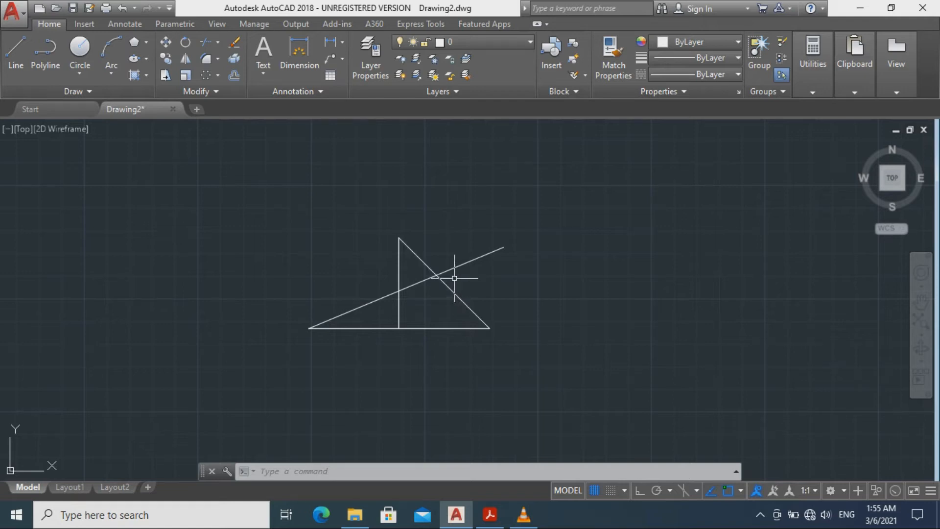
Trim the vertical line above the 22.5° line and both sloping lines beyond their intersection
scroll(426, 260, up, 2)
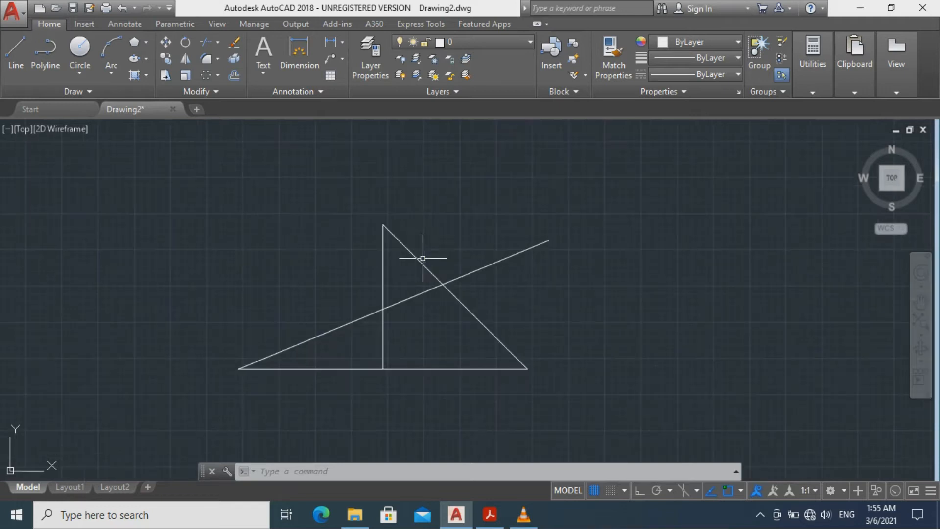
scroll(421, 256, up, 2)
scroll(420, 256, down, 2)
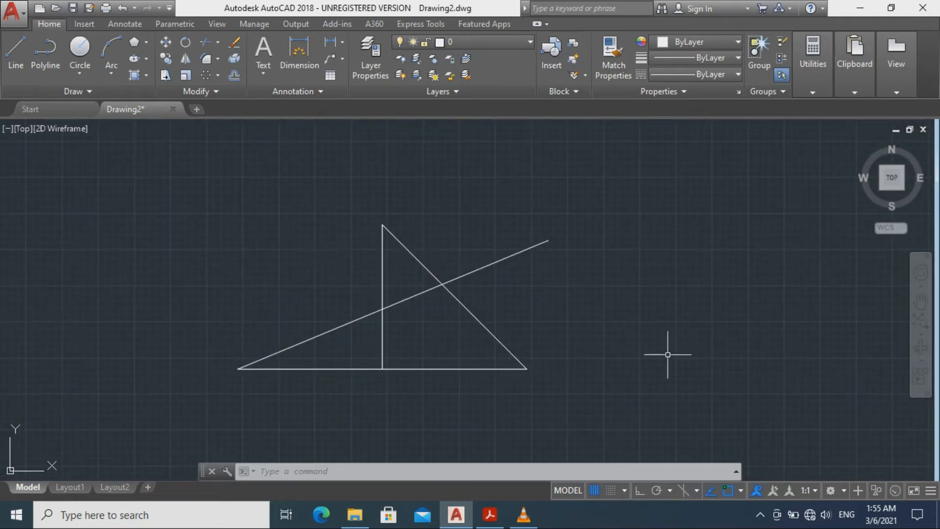
text(t)
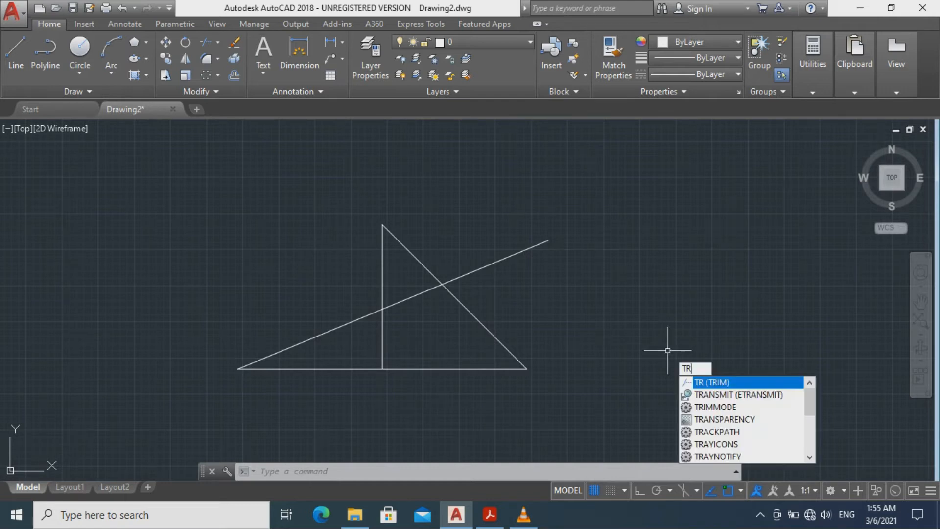
key(Return)
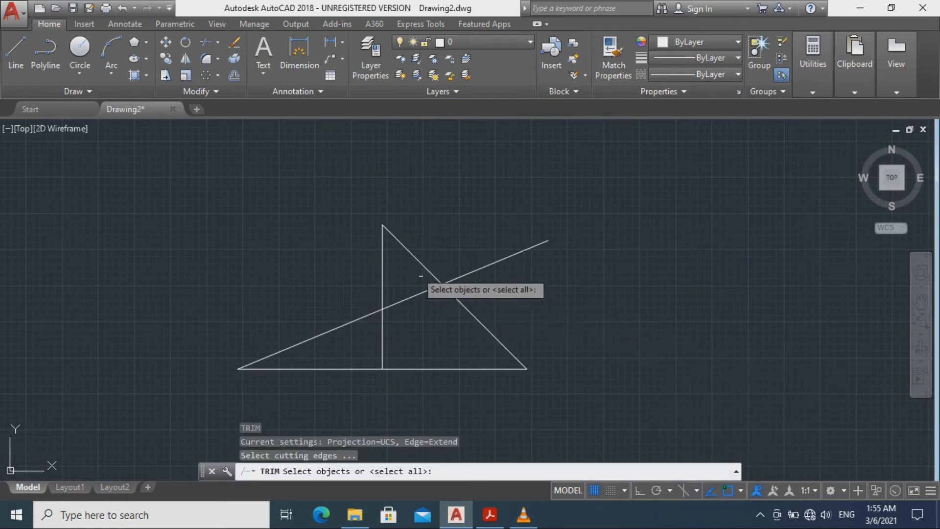
key(Return)
click(382, 265)
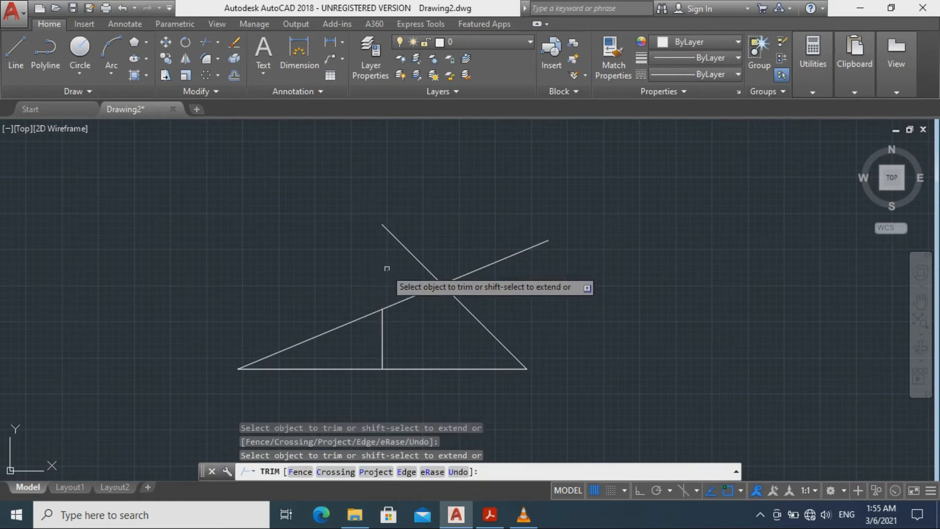
click(388, 232)
click(479, 267)
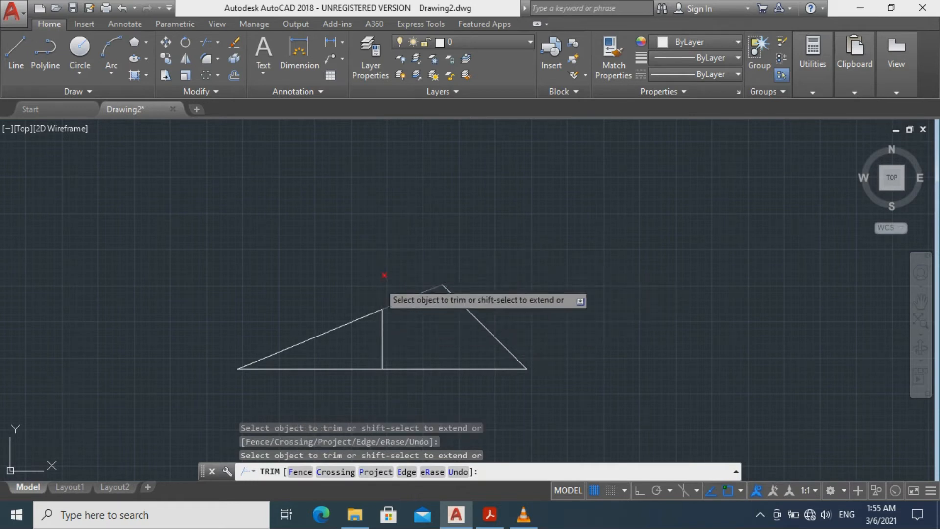
key(Escape)
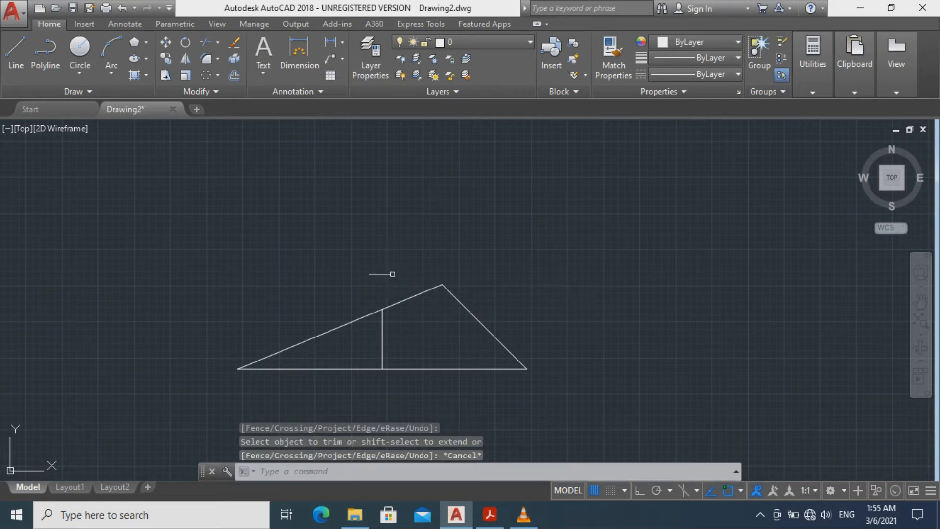
Erase the remaining vertical line inside the triangle
click(382, 333)
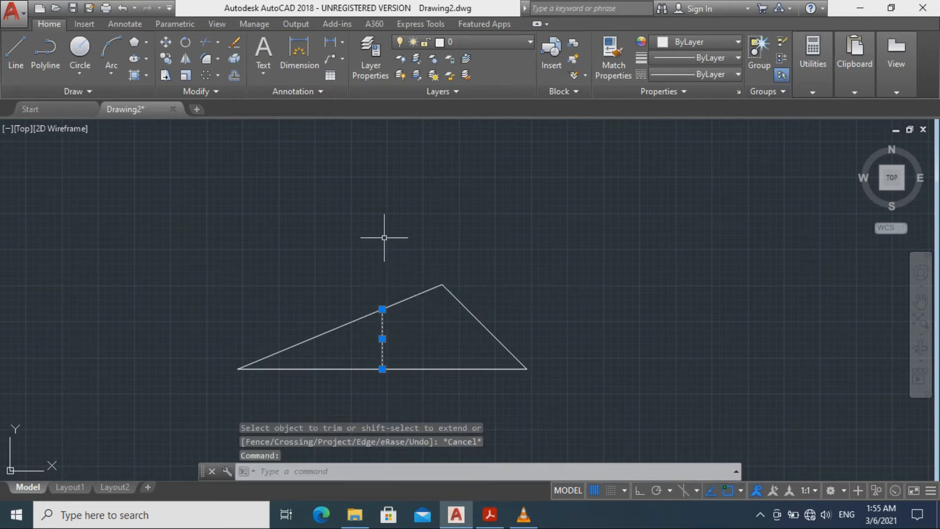
text(E)
key(Return)
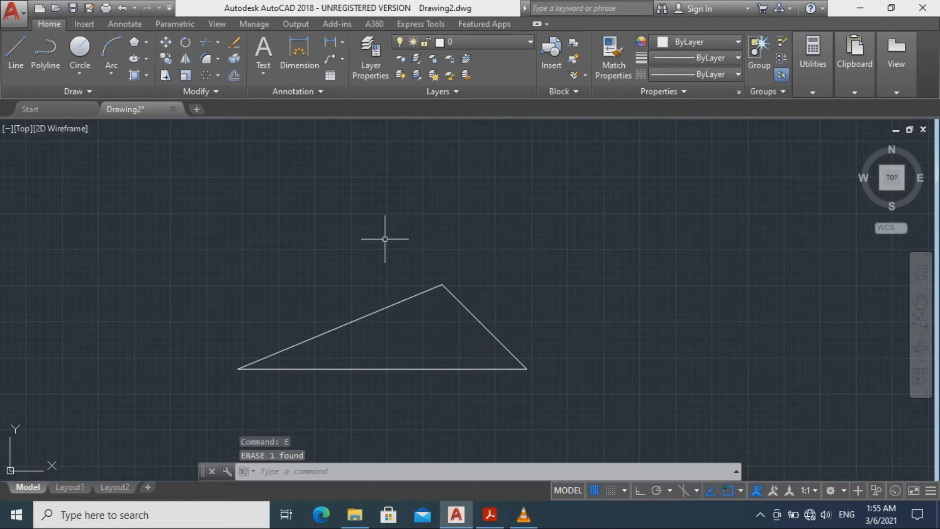
Mirror the whole triangle across its horizontal base line, keeping the source objects
mouse_move(426, 321)
middle_down()
mouse_move(404, 222)
mouse_move(425, 255)
middle_up()
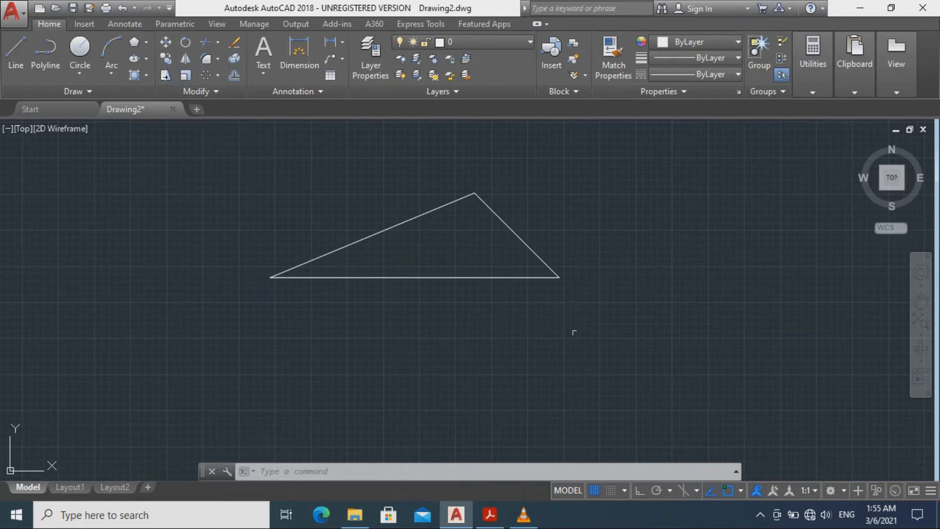
click(248, 160)
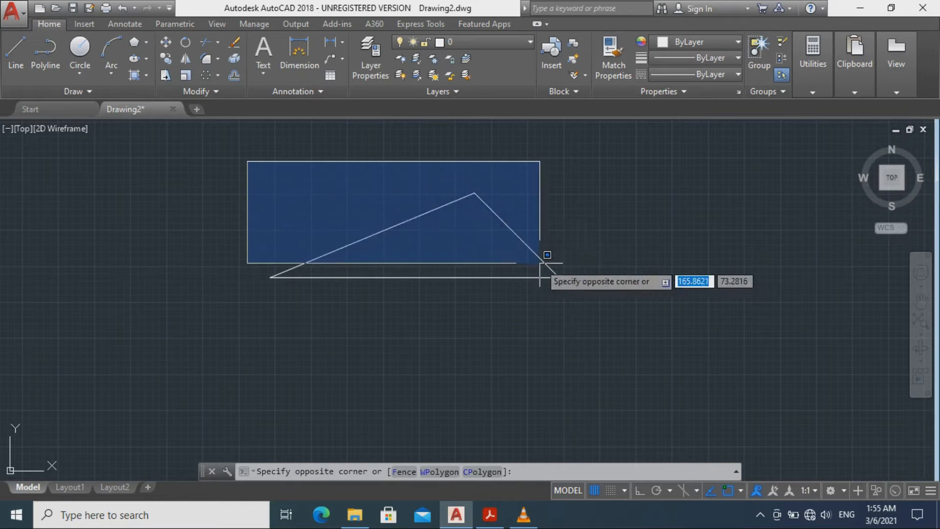
click(627, 362)
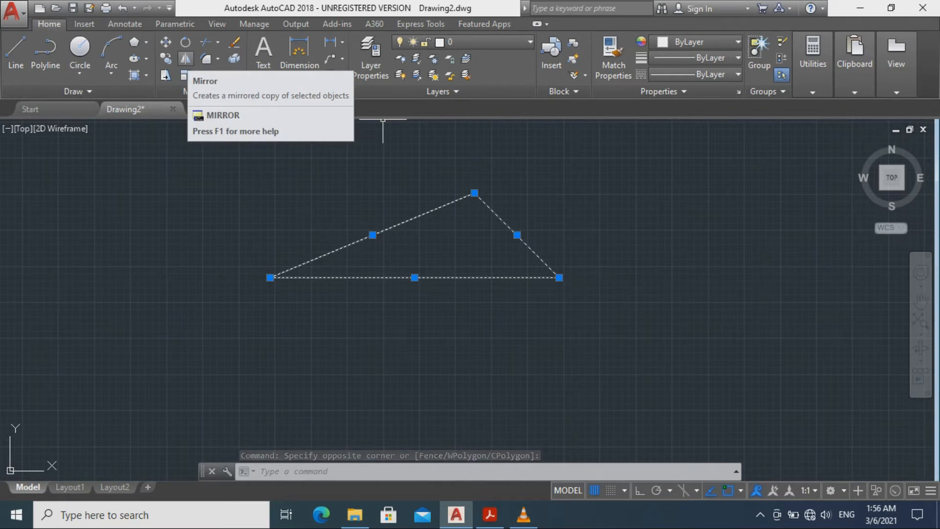
text(Mi)
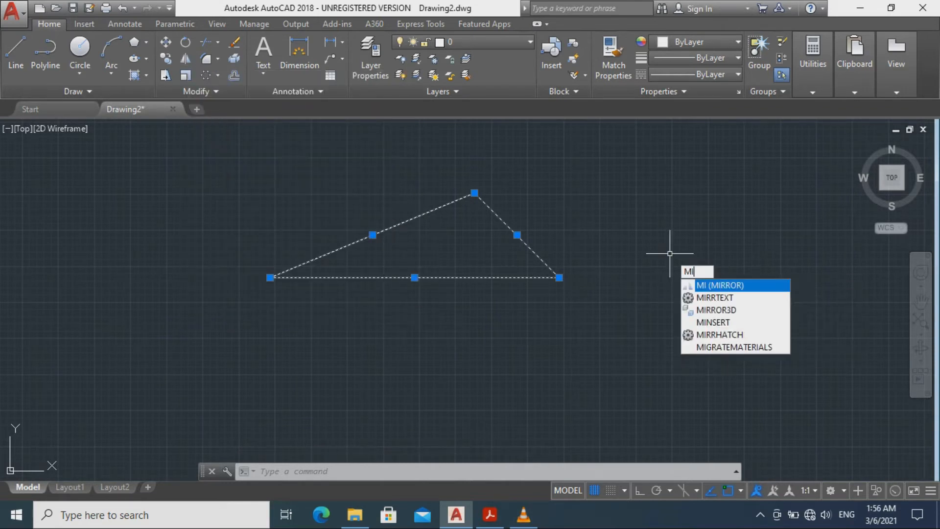
key(Return)
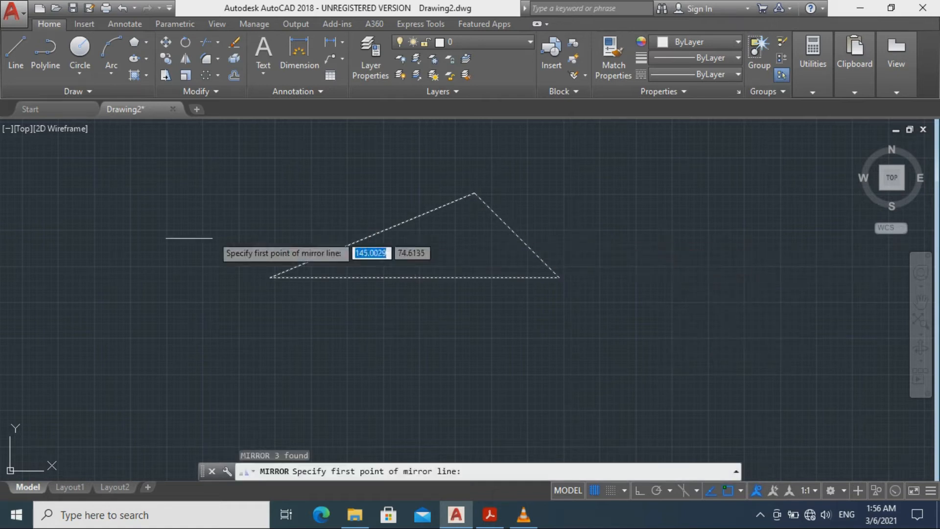
click(270, 278)
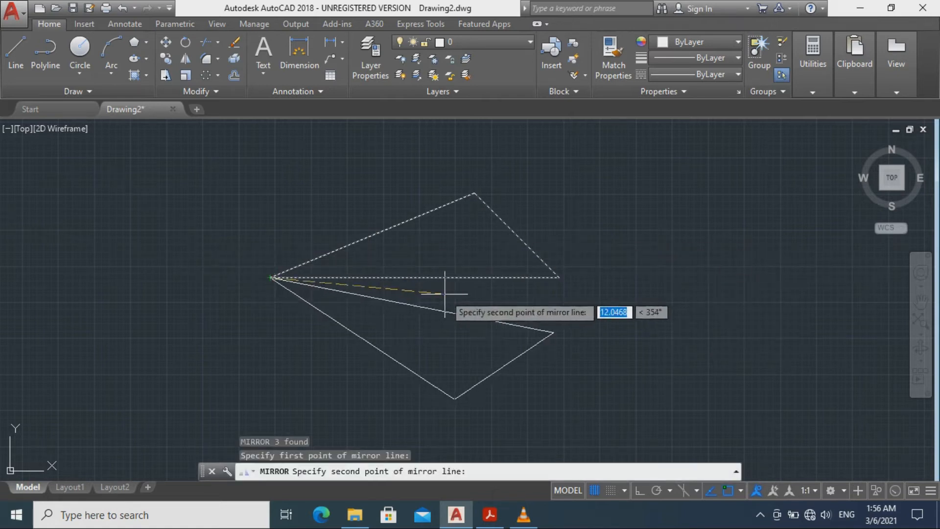
click(559, 278)
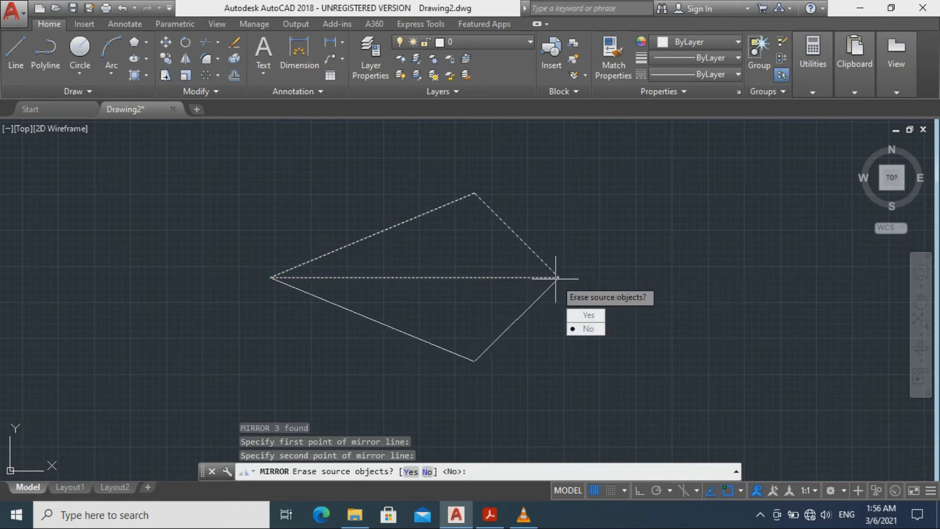
key(Down)
key(Down)
key(Return)
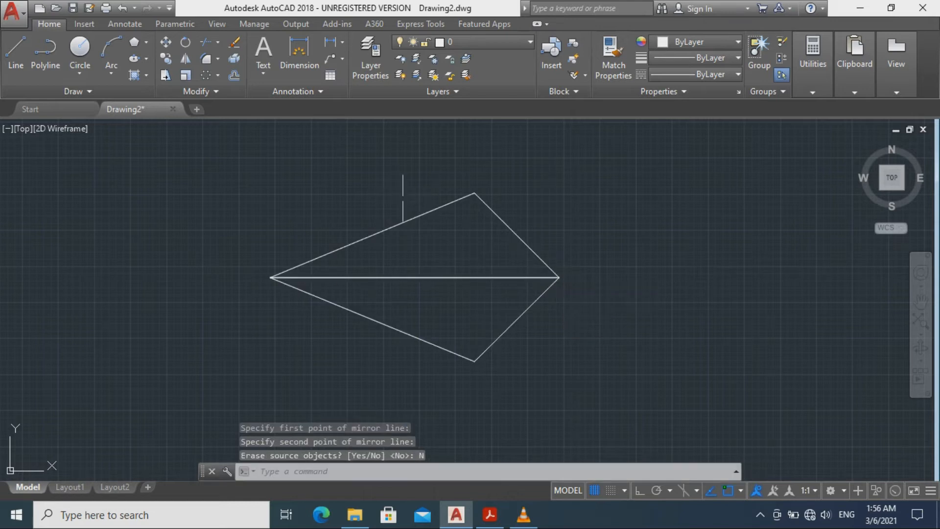
Create a polar array of the kite shape around its left tip with 8 items filling 360°
middle_drag(429, 244, 496, 255)
scroll(488, 241, down, 2)
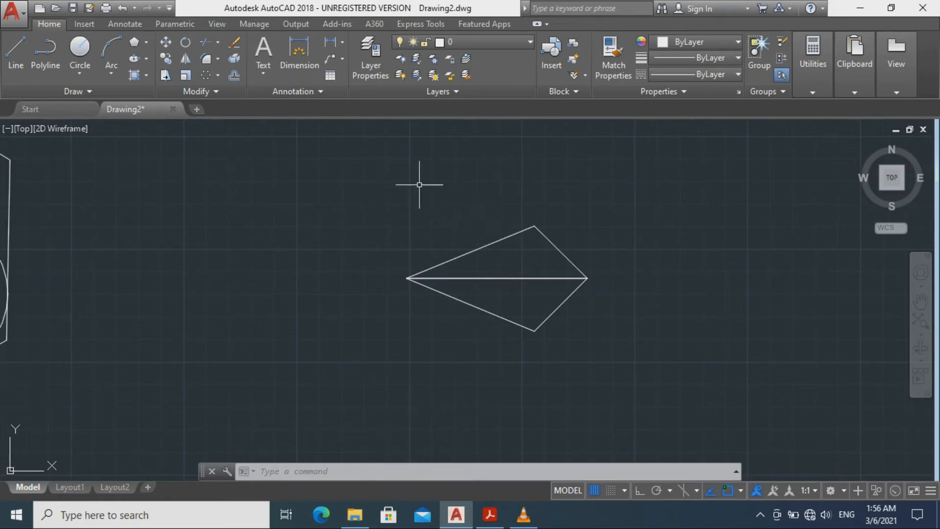
mouse_move(383, 186)
mouse_down()
mouse_move(556, 295)
mouse_move(627, 321)
mouse_up()
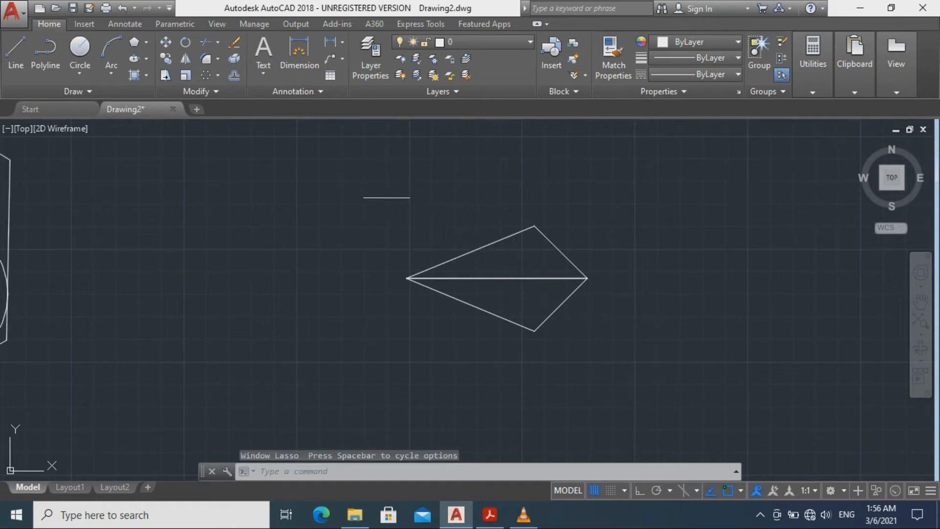
click(386, 198)
click(606, 360)
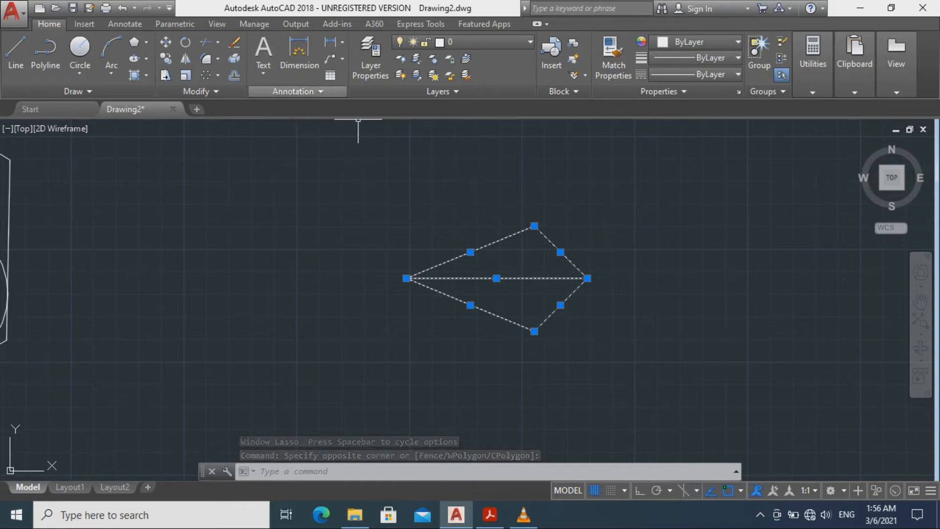
click(218, 75)
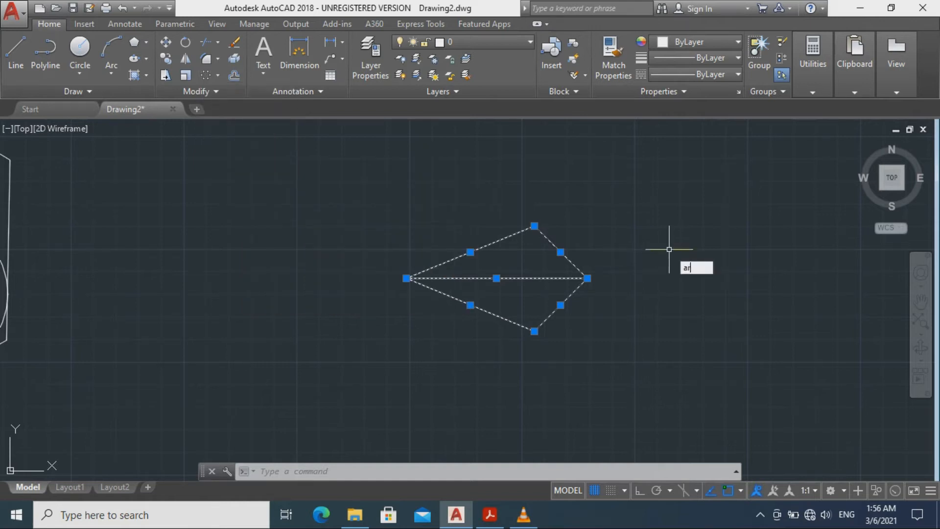
key(Down)
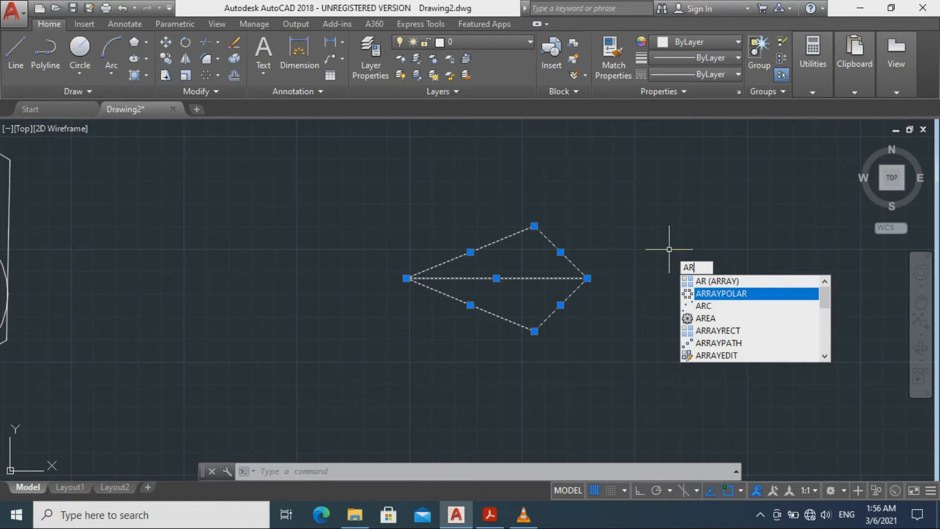
key(Return)
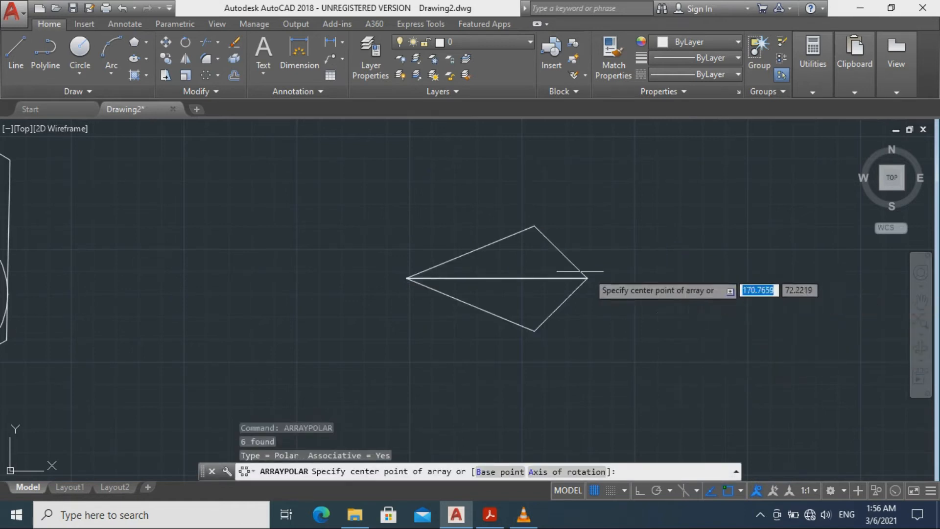
click(406, 278)
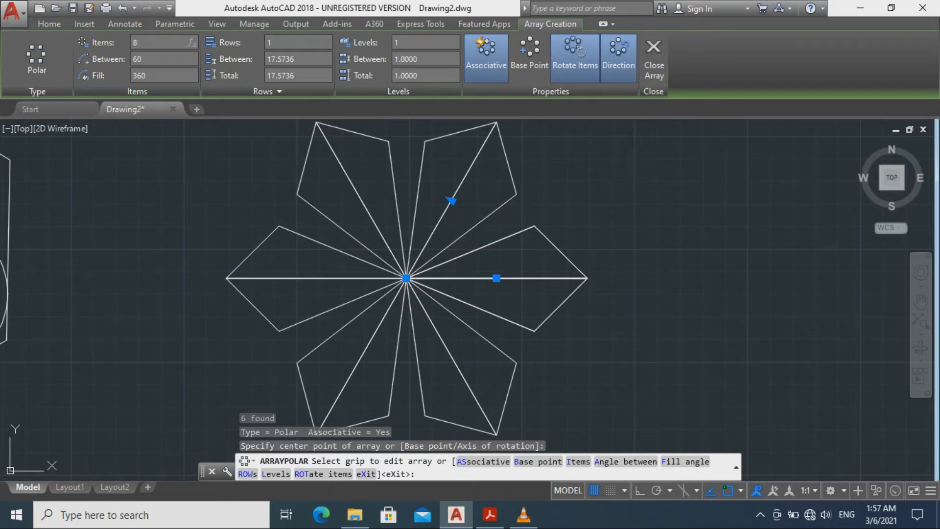
key(Return)
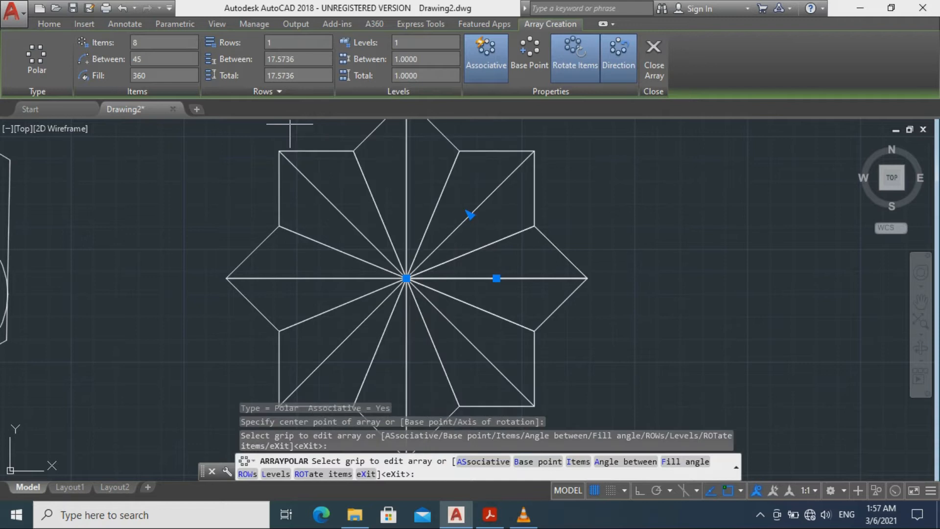
scroll(322, 207, down, 2)
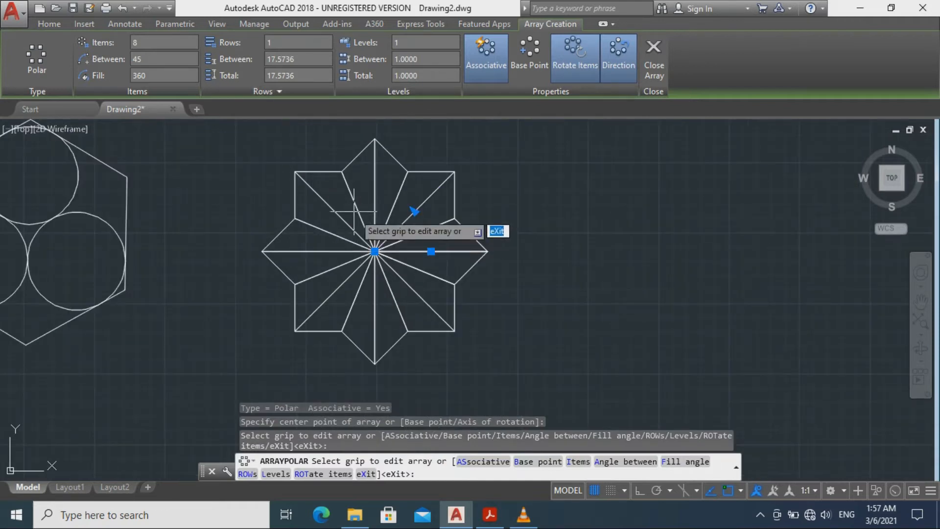
mouse_move(271, 196)
middle_down()
mouse_move(287, 244)
mouse_move(302, 222)
mouse_move(304, 192)
middle_up()
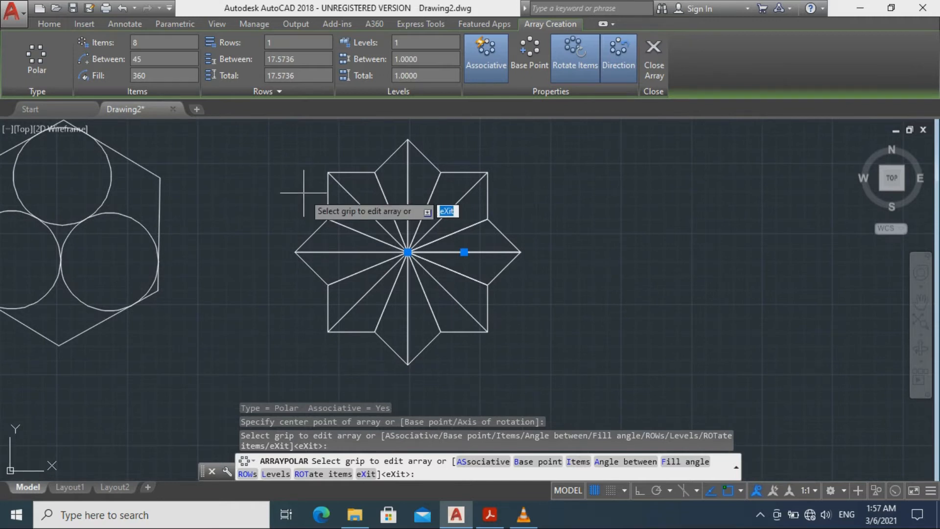
key(Escape)
Draw connected lines from the star's leftmost tip over its upper tips to the rightmost tip
scroll(333, 224, up, 2)
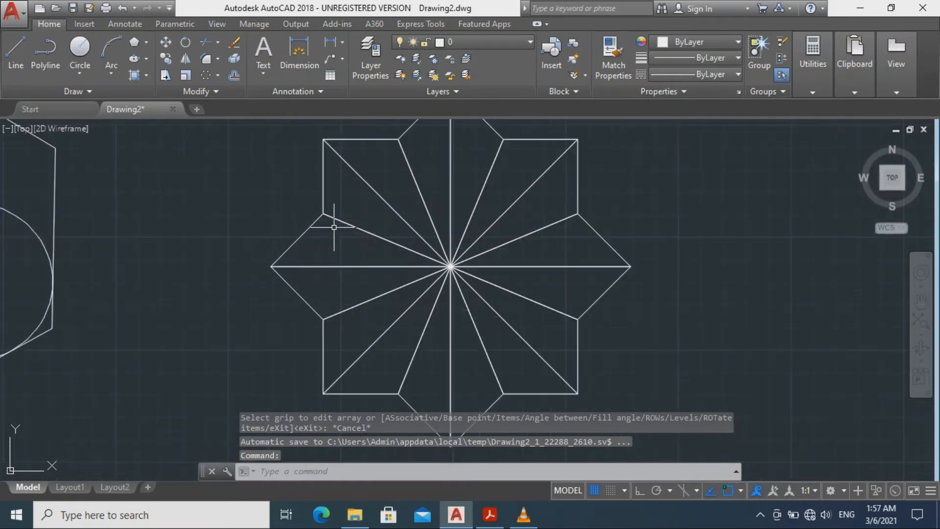
middle_drag(334, 228, 304, 265)
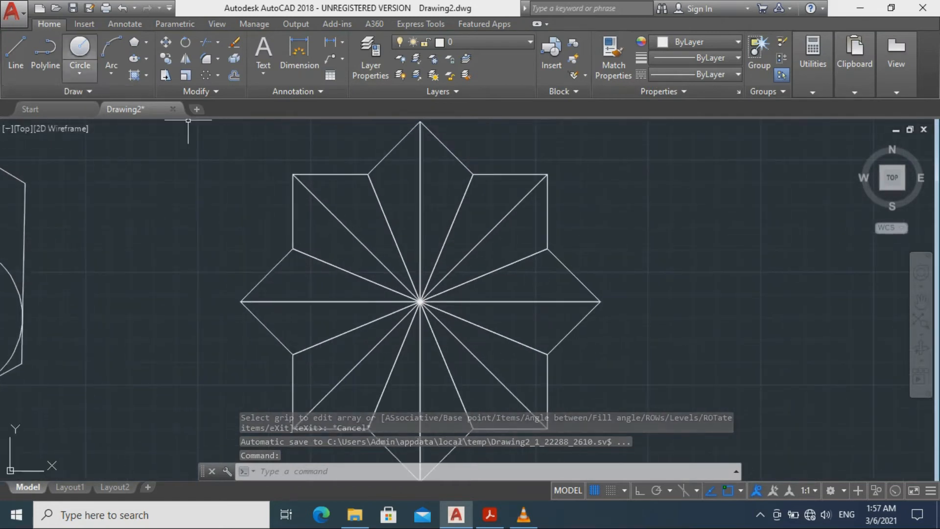
click(16, 51)
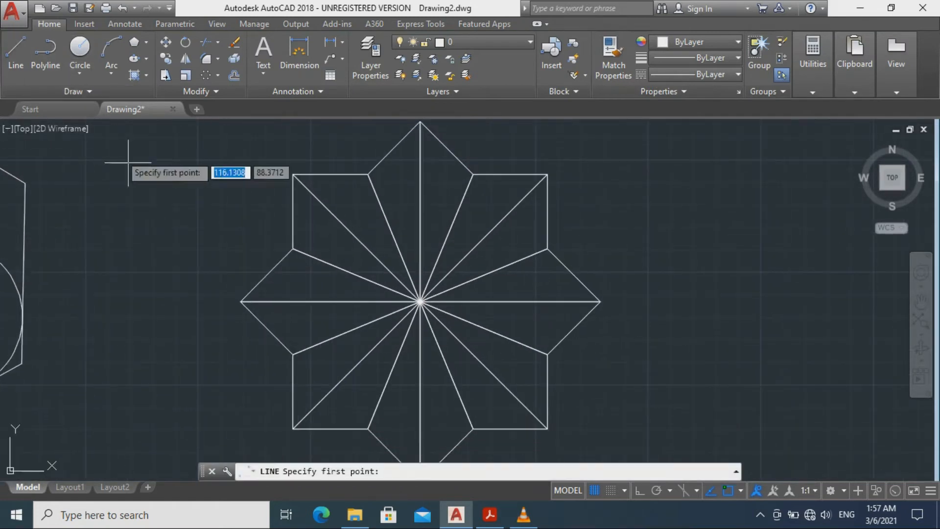
click(240, 301)
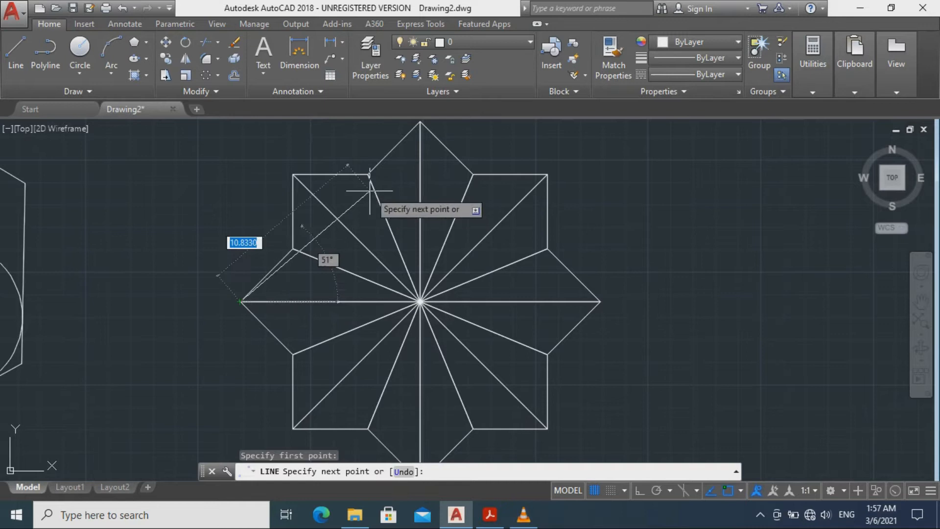
click(293, 174)
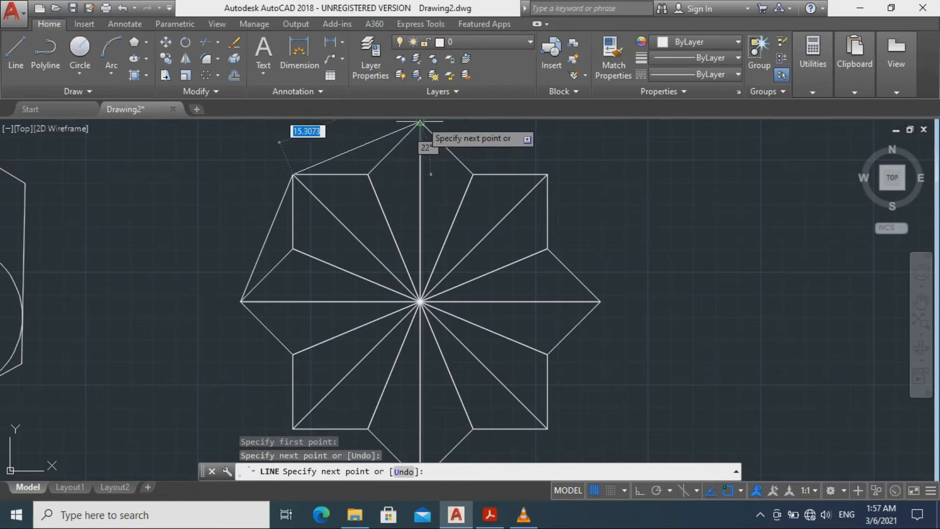
click(420, 122)
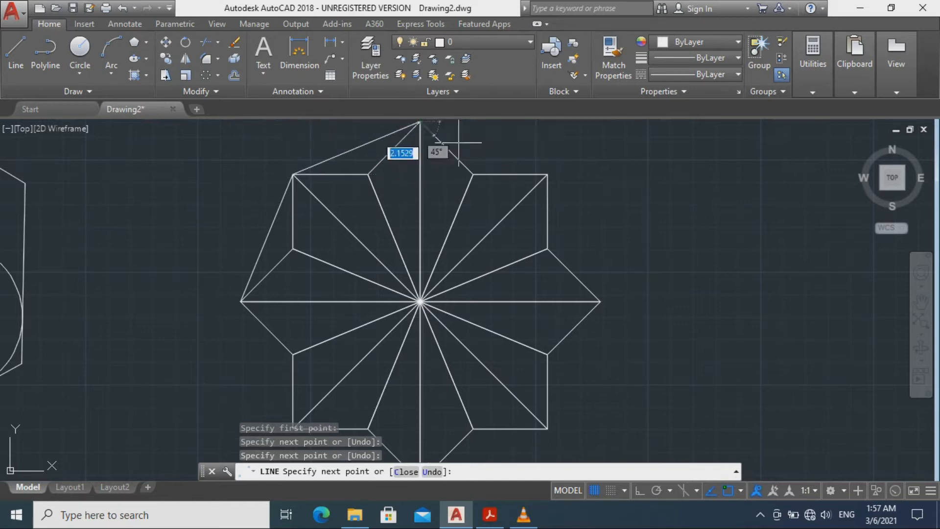
click(547, 174)
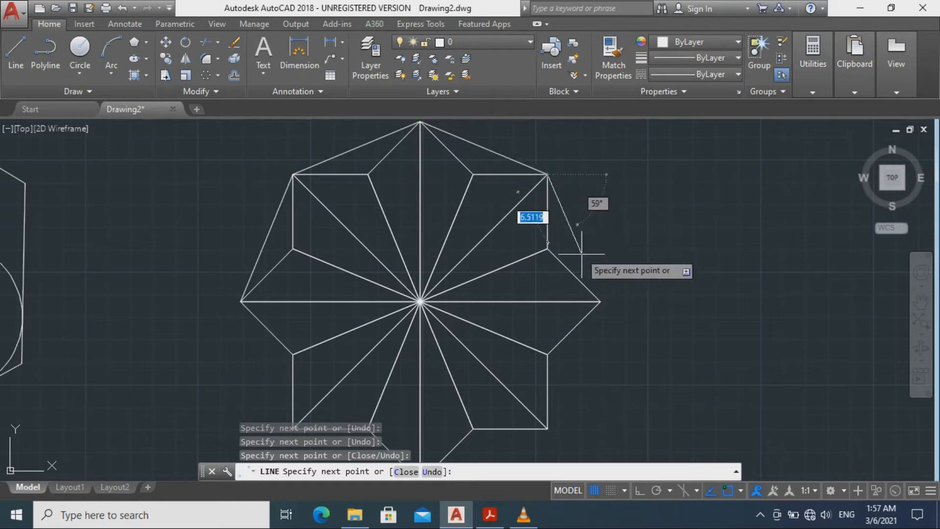
click(600, 301)
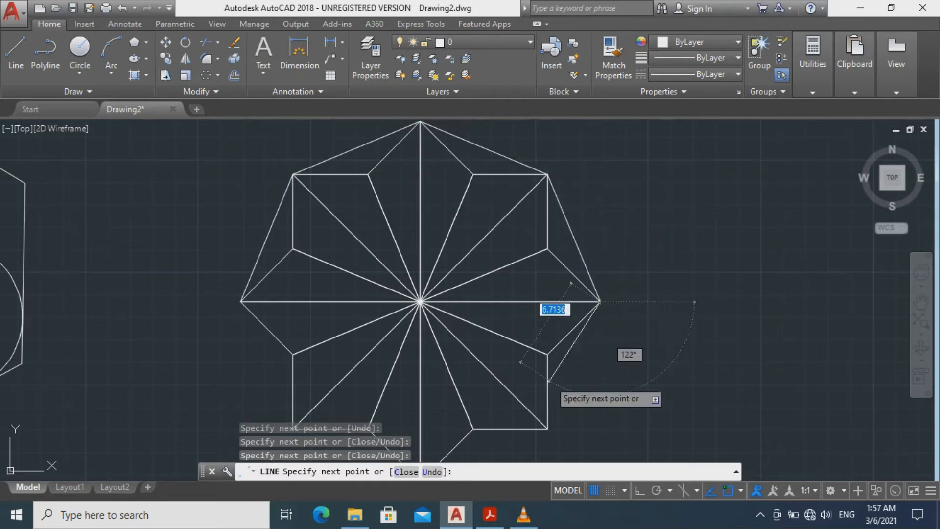
Continue the outline from the rightmost tip through the lower tips back to the leftmost tip, closing the octagon
click(547, 428)
middle_drag(546, 408, 585, 259)
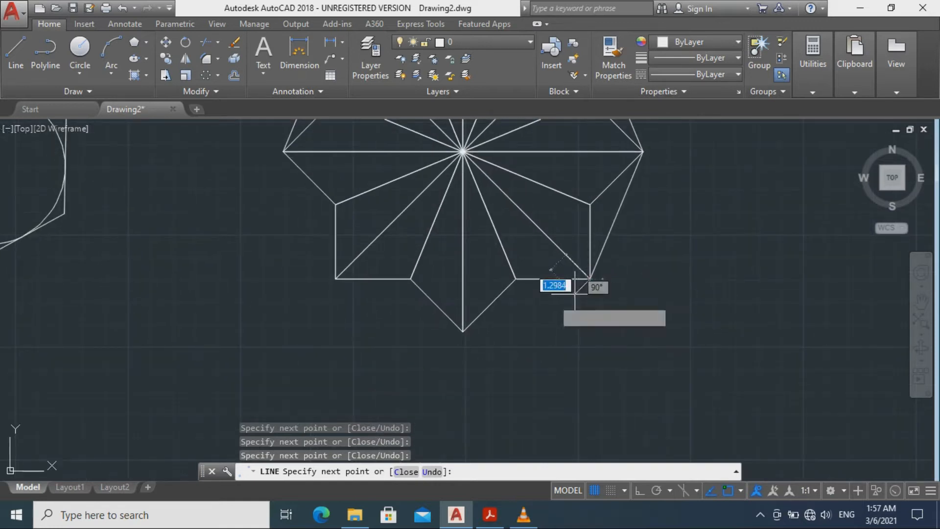
click(463, 331)
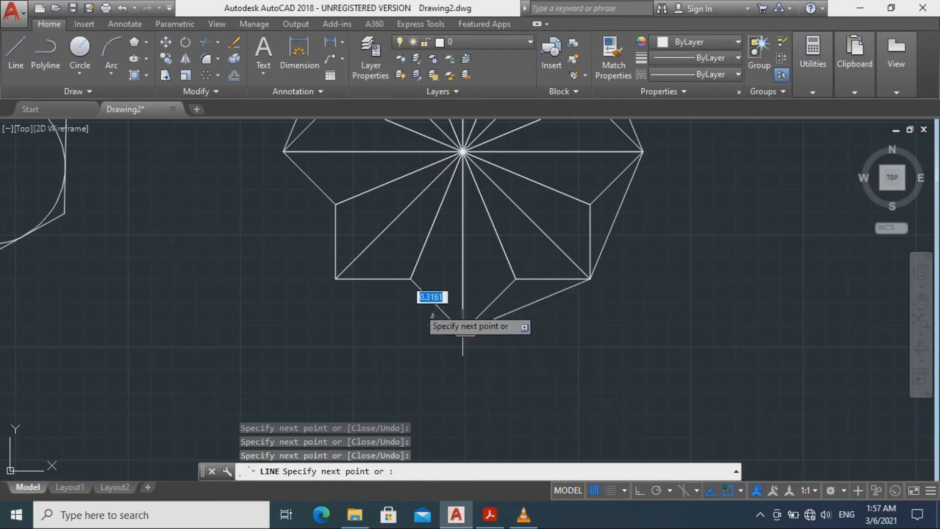
click(335, 281)
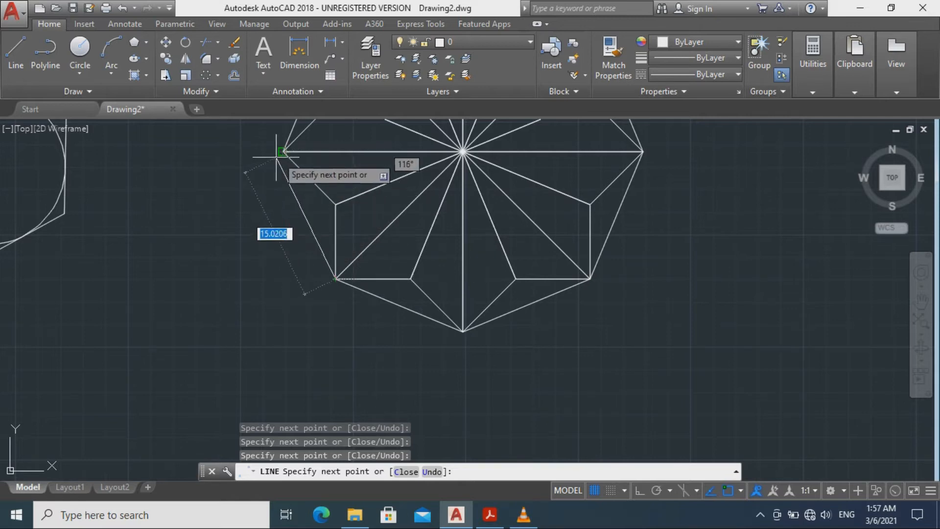
click(283, 152)
mouse_move(283, 152)
middle_down()
mouse_move(215, 290)
mouse_move(215, 319)
middle_up()
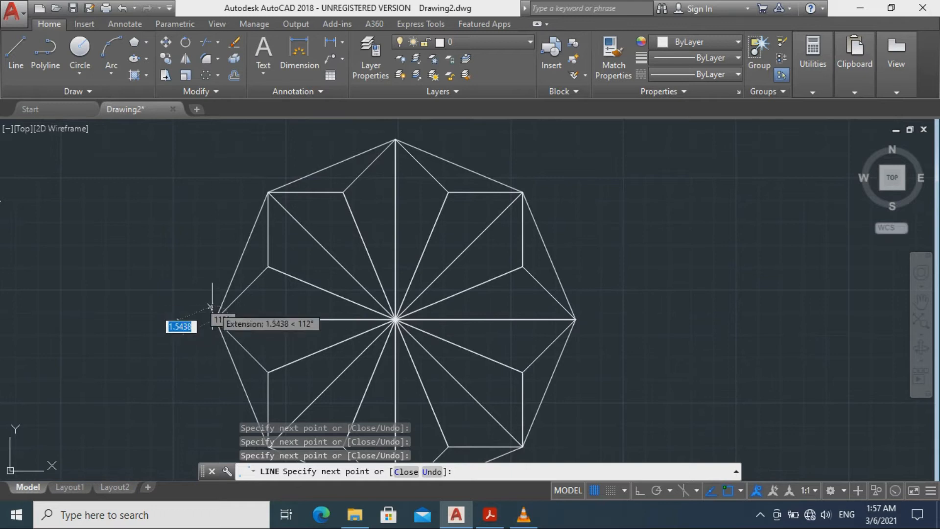
key(Escape)
Try to move the whole octagonal star figure slightly upward, using its centre as the base point
scroll(481, 313, down, 3)
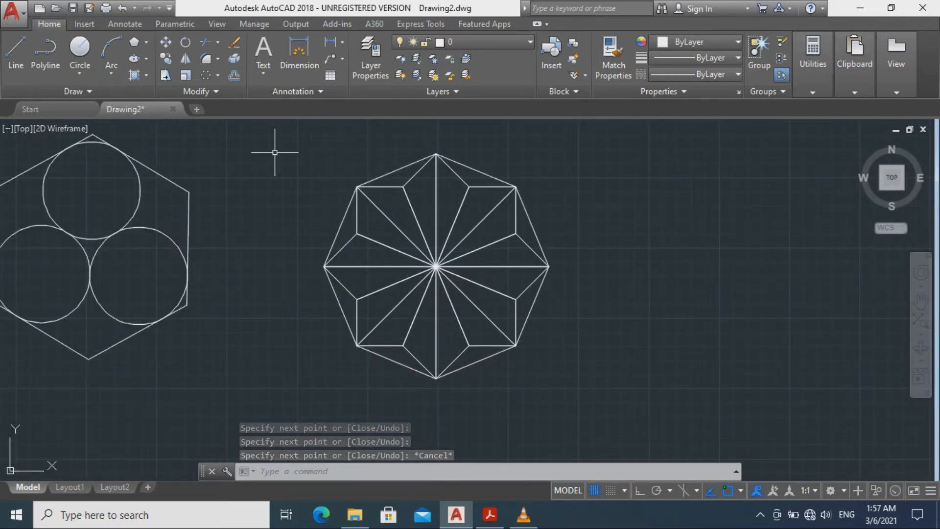
click(275, 152)
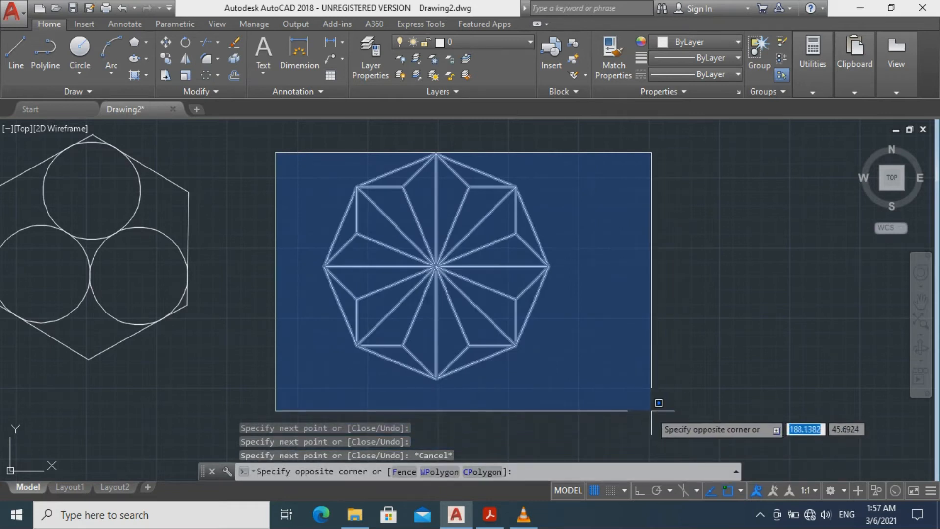
click(650, 410)
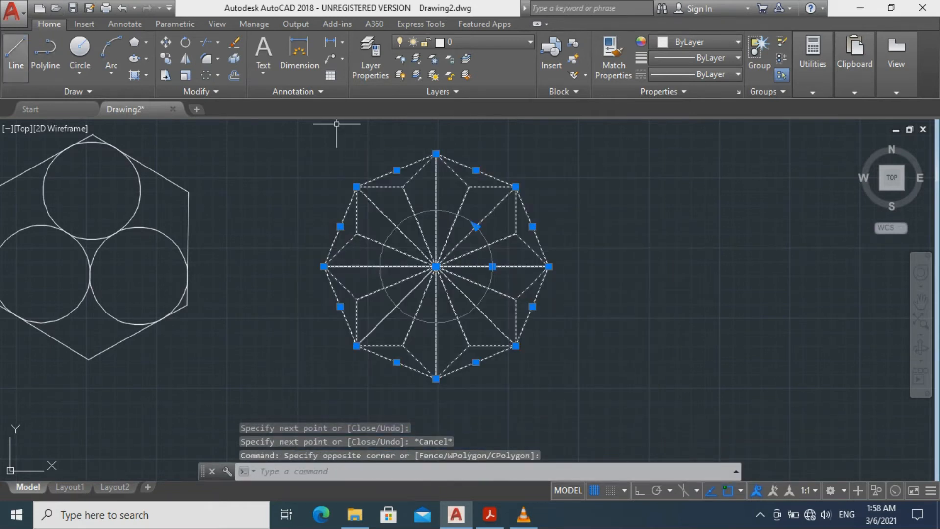
click(165, 42)
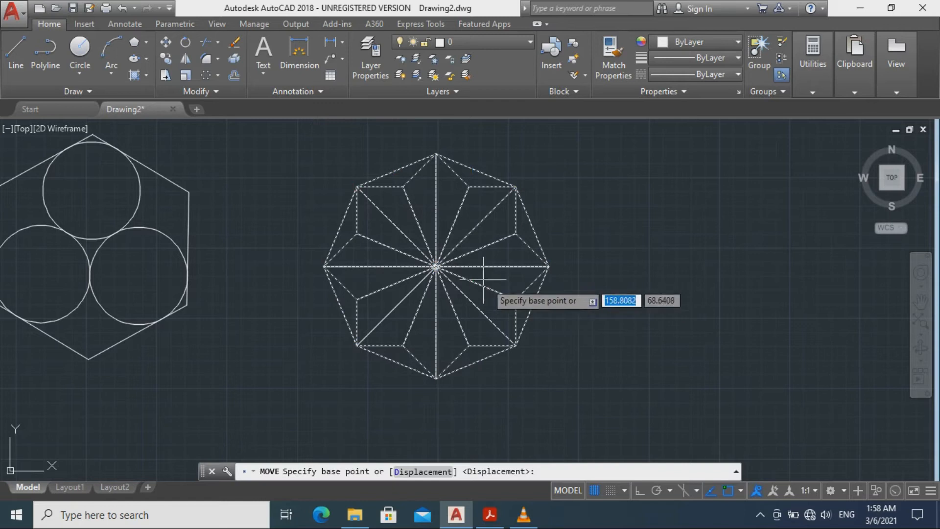
click(436, 267)
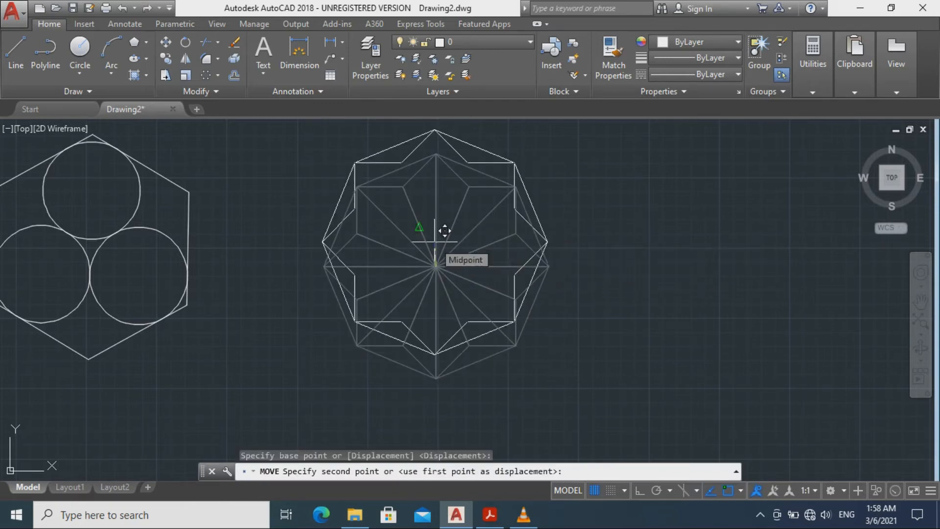
click(434, 244)
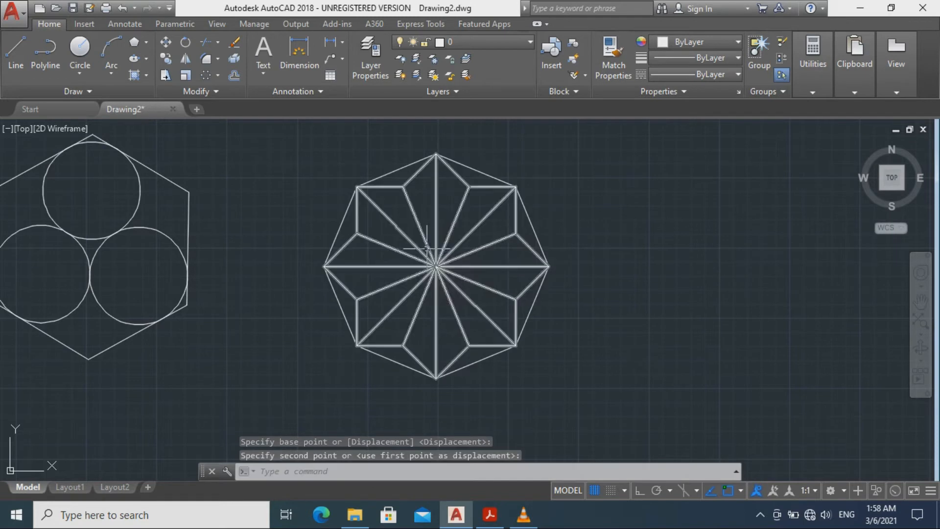
Move the star figure together with its octagonal outline slightly up and to the left from its centre point
click(319, 136)
click(545, 391)
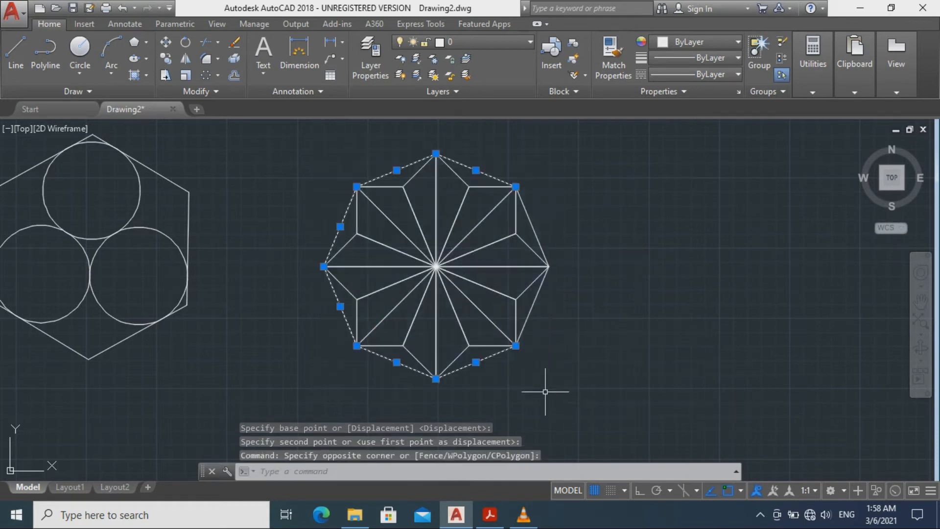
click(547, 384)
click(322, 159)
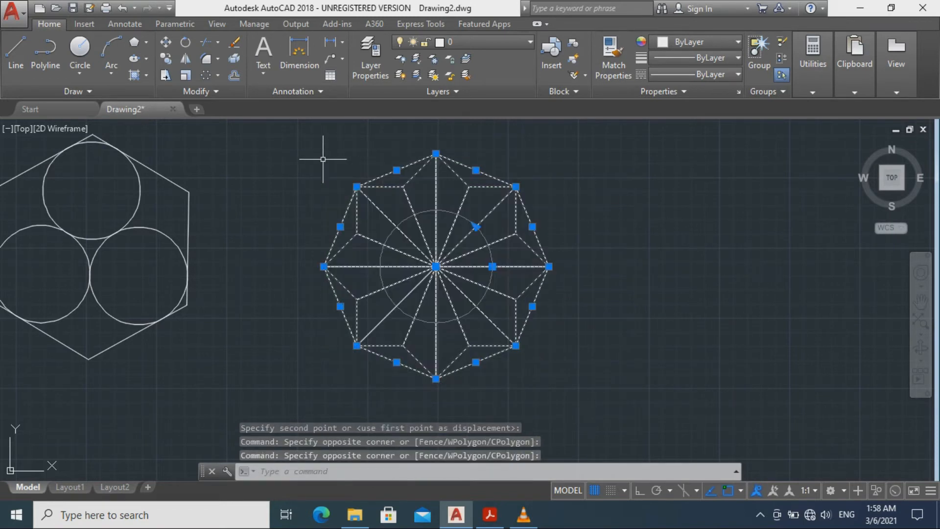
click(166, 42)
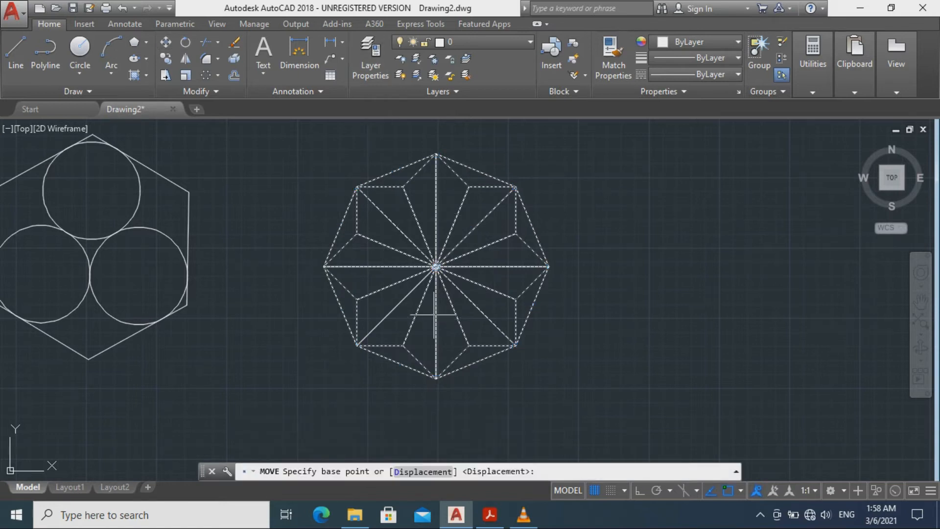
click(435, 267)
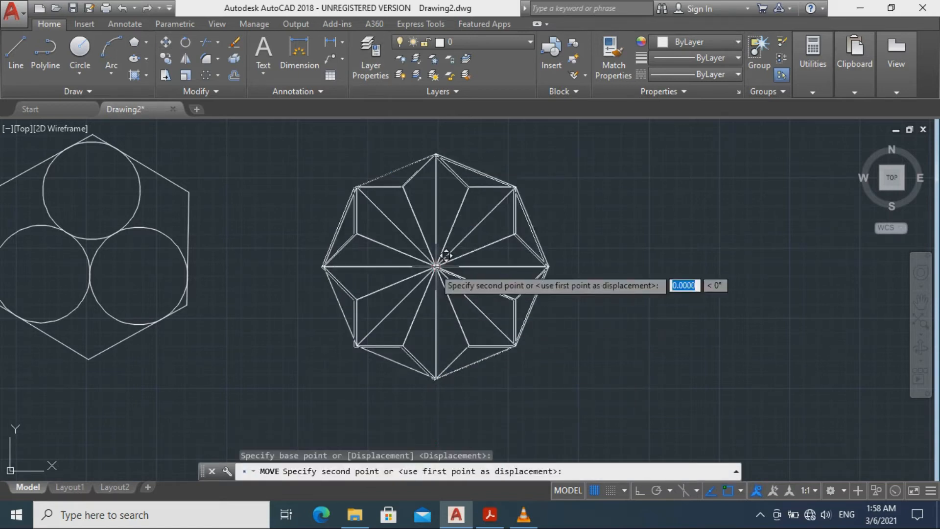
click(429, 243)
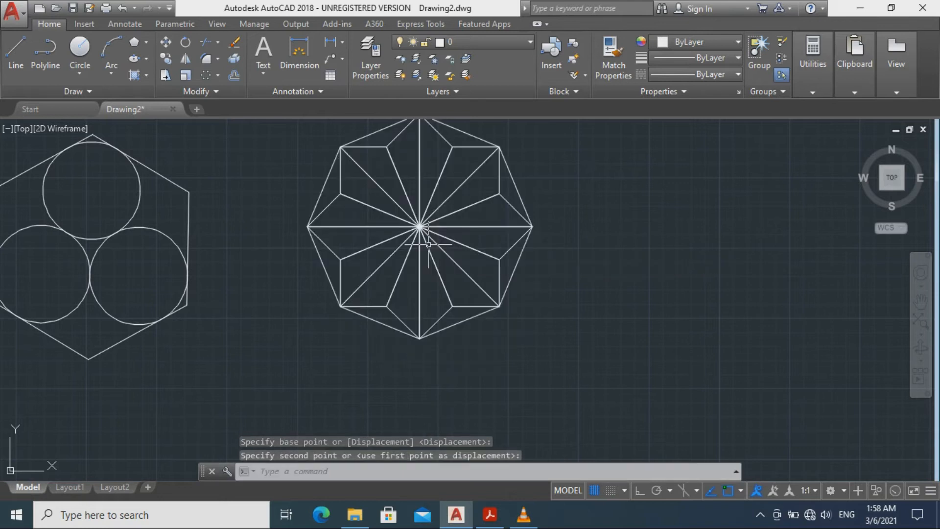
Move the complete star figure straight down by about 3.3 units from its centre to line it up with the other two figures
middle_drag(274, 264, 464, 275)
scroll(464, 275, down, 2)
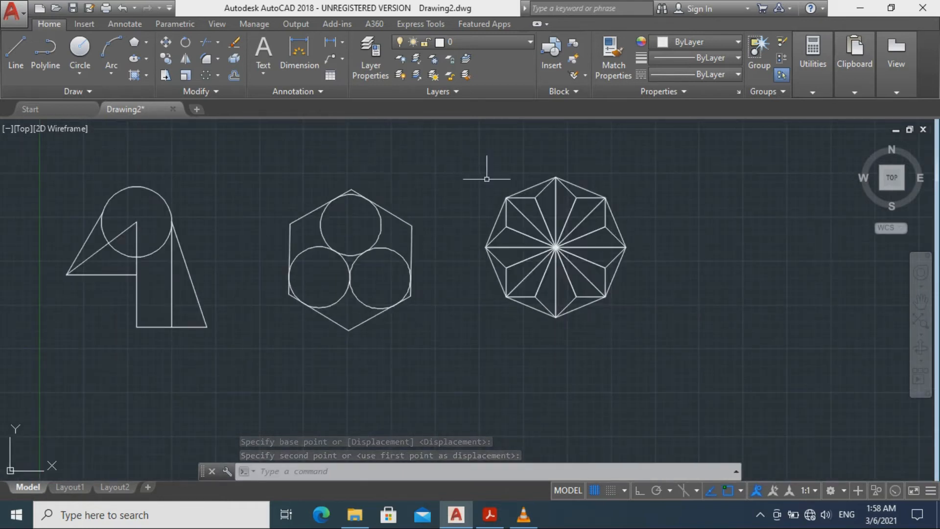
click(458, 163)
click(677, 338)
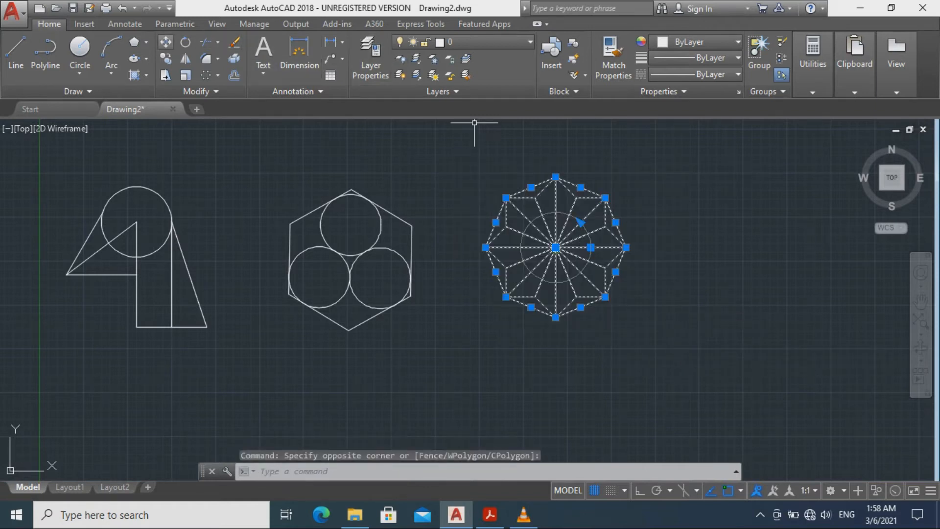
click(165, 43)
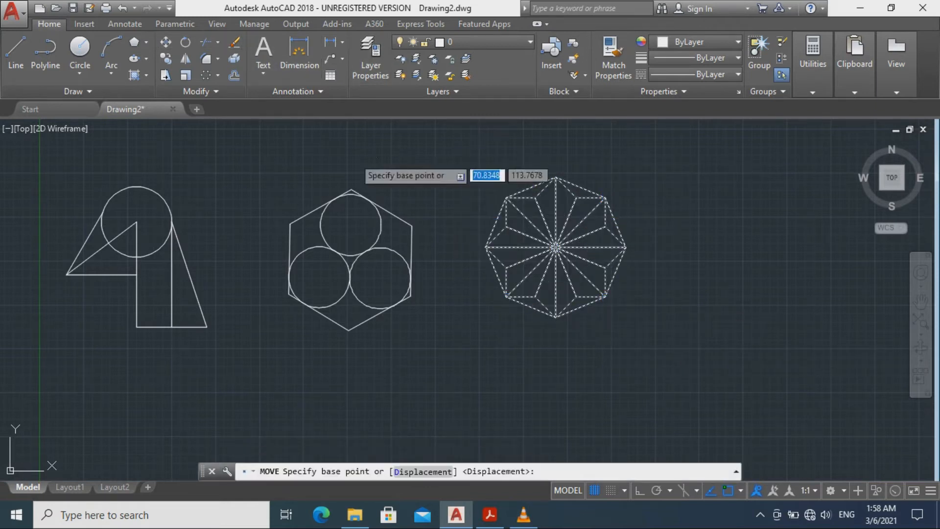
click(555, 247)
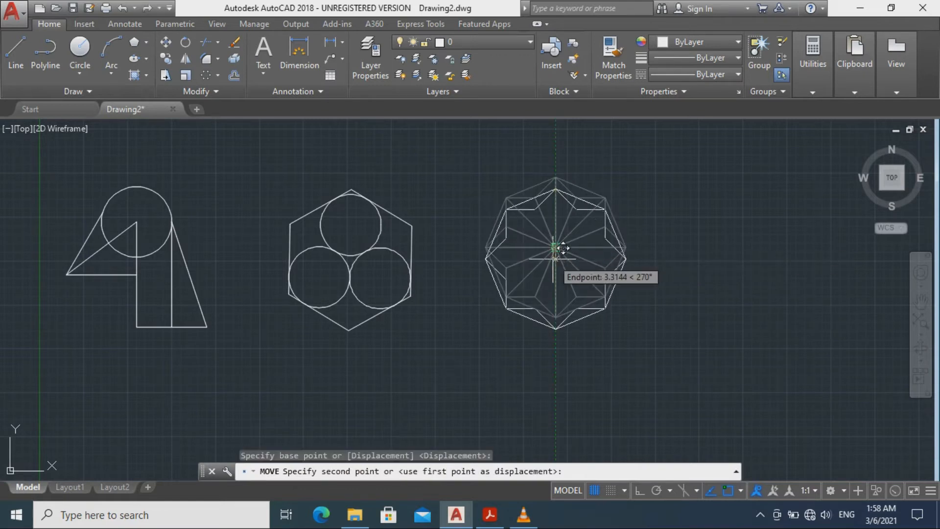
click(554, 258)
Check the remaining Exercise 2-3 figures in CAD-MODULE.pdf in Acrobat Reader, and return to the AutoCAD drawing
middle_drag(489, 317, 588, 237)
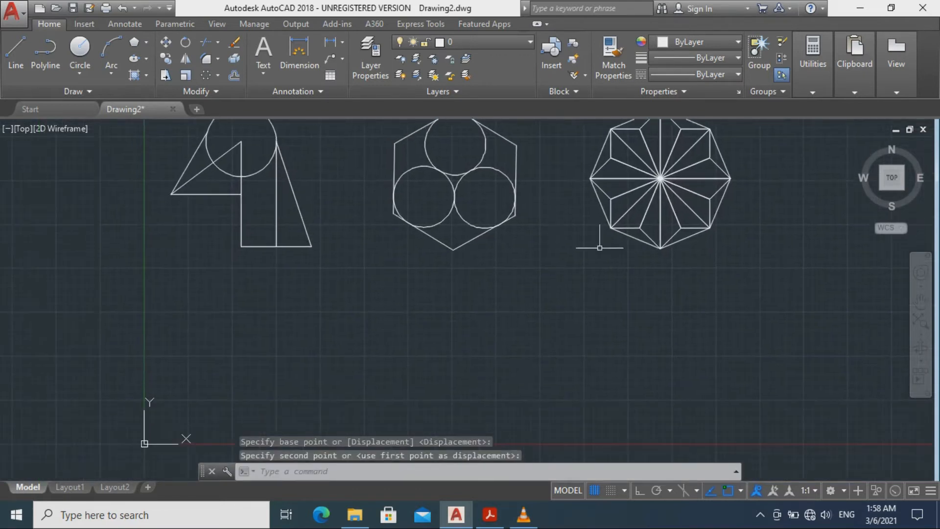
middle_drag(568, 296, 619, 258)
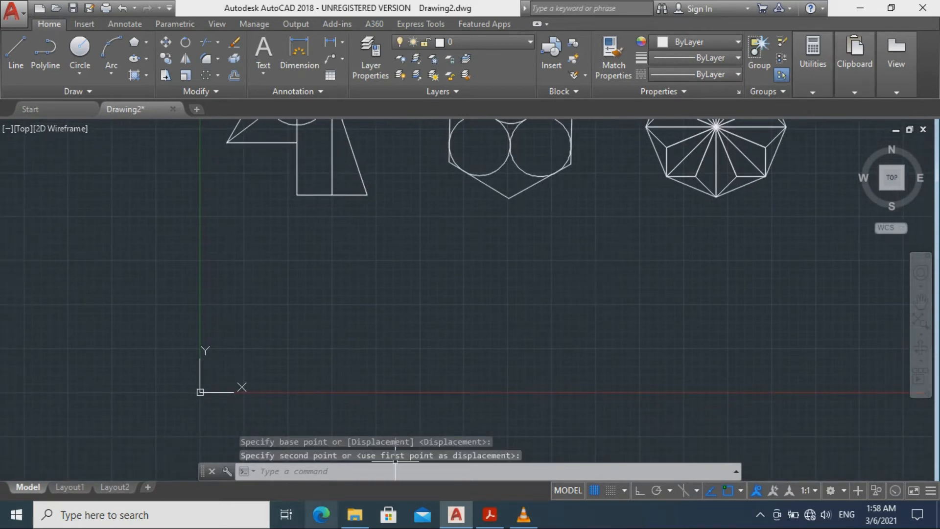
key(alt+Tab)
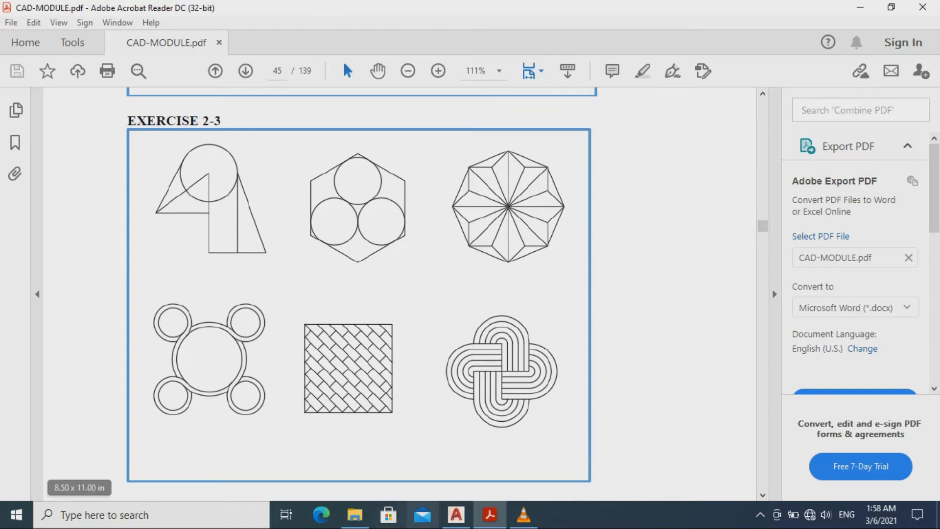
click(456, 515)
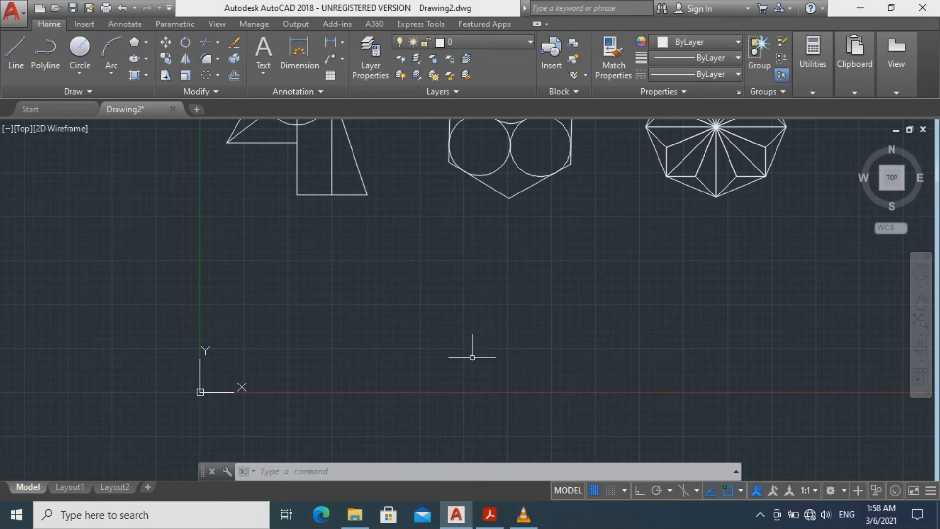
Draw a circle with a radius of 20 in the empty area below the first figure
click(80, 49)
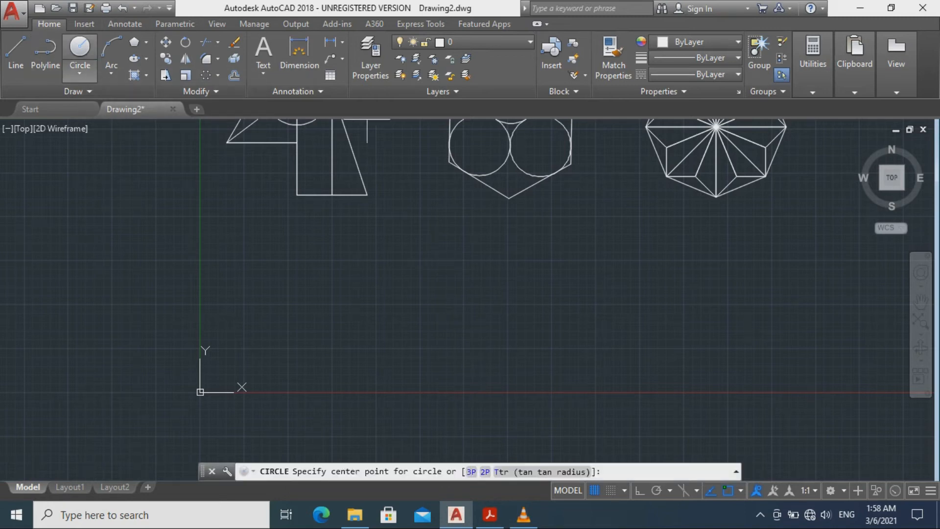
click(338, 291)
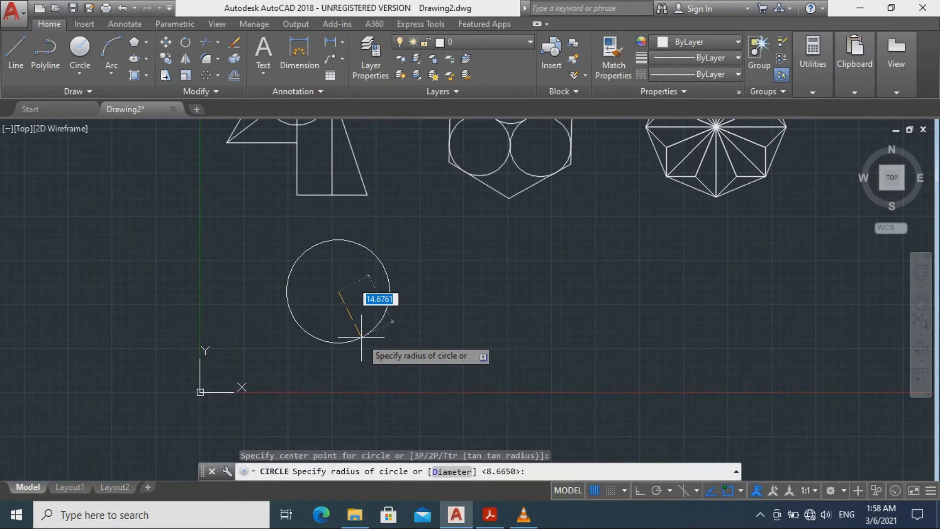
text(20)
key(Return)
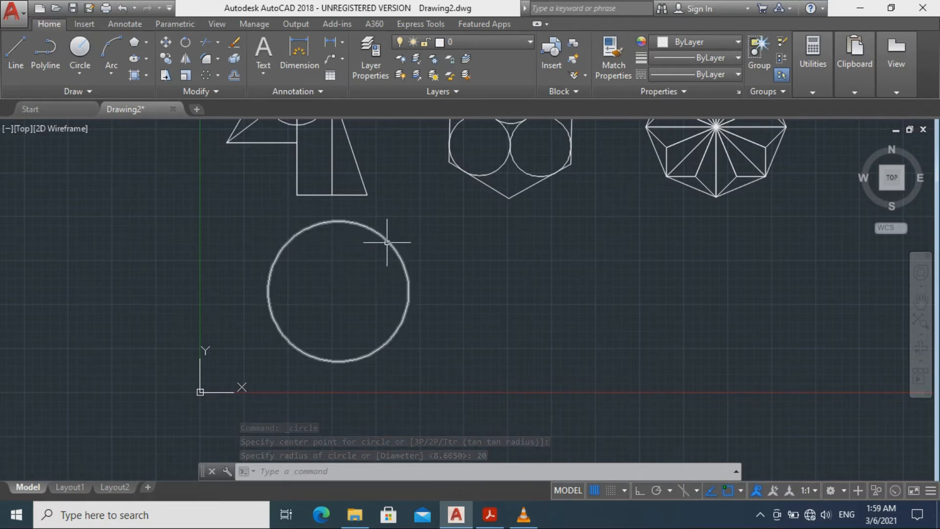
Offset the radius-20 circle inward by 1.5 using the Through option
scroll(387, 242, up, 2)
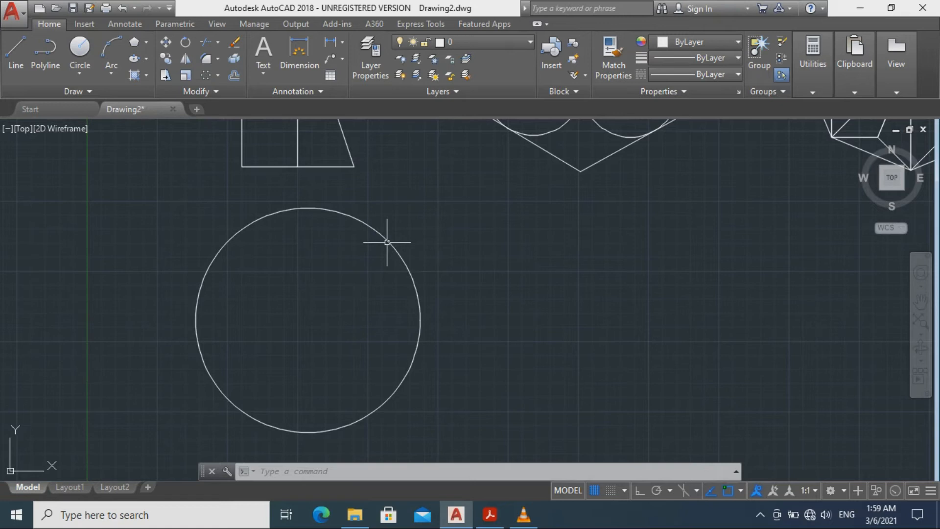
click(388, 240)
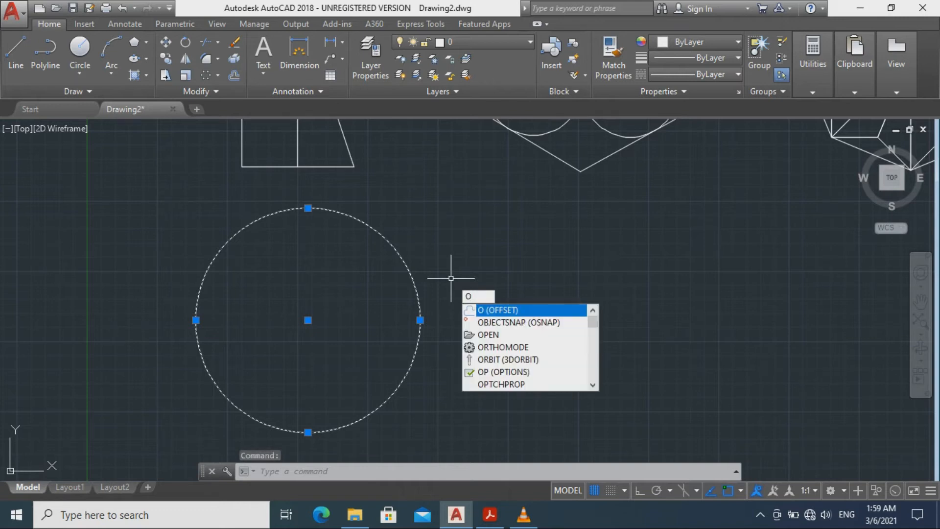
key(Return)
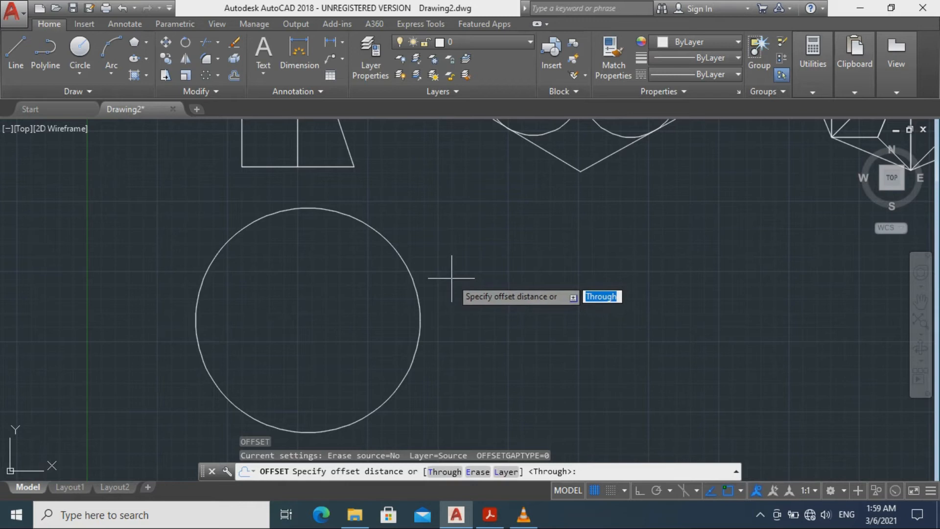
key(Return)
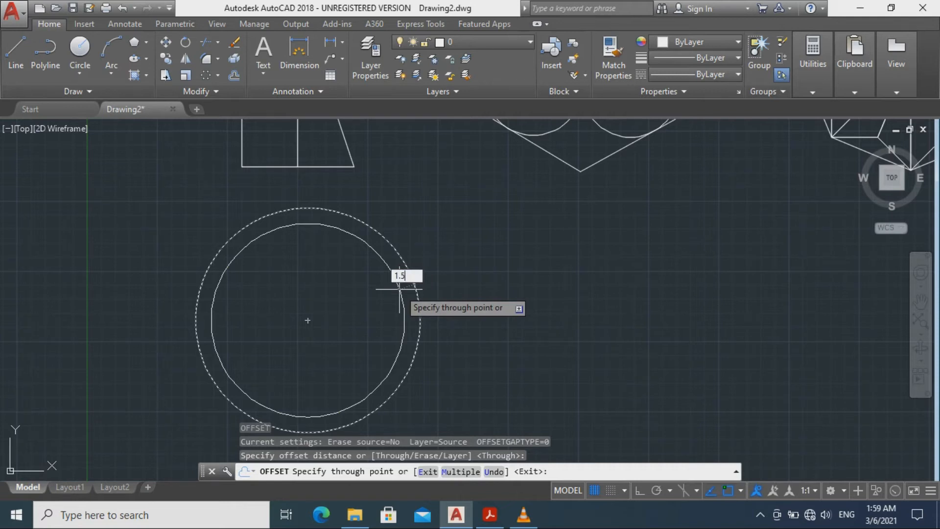
key(Return)
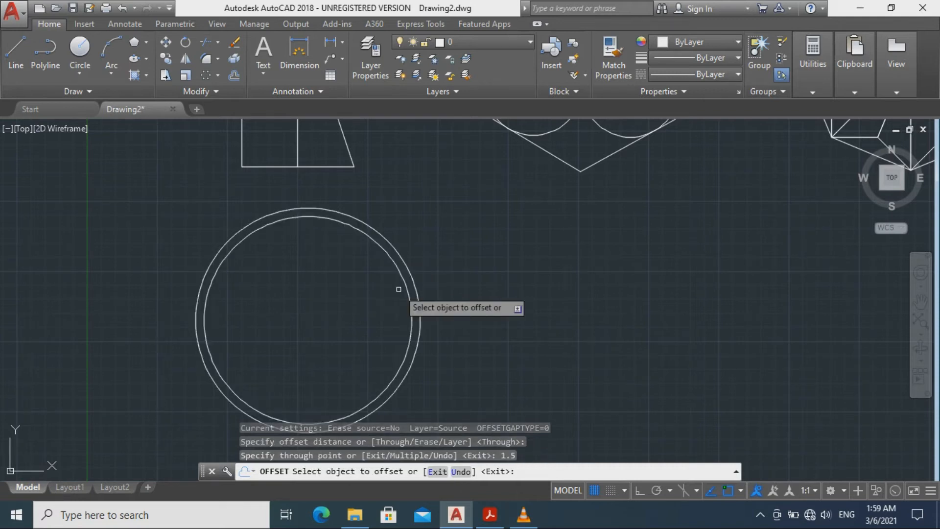
key(Escape)
Move both concentric circles a short distance down from their common centre, away from the first figure
click(185, 193)
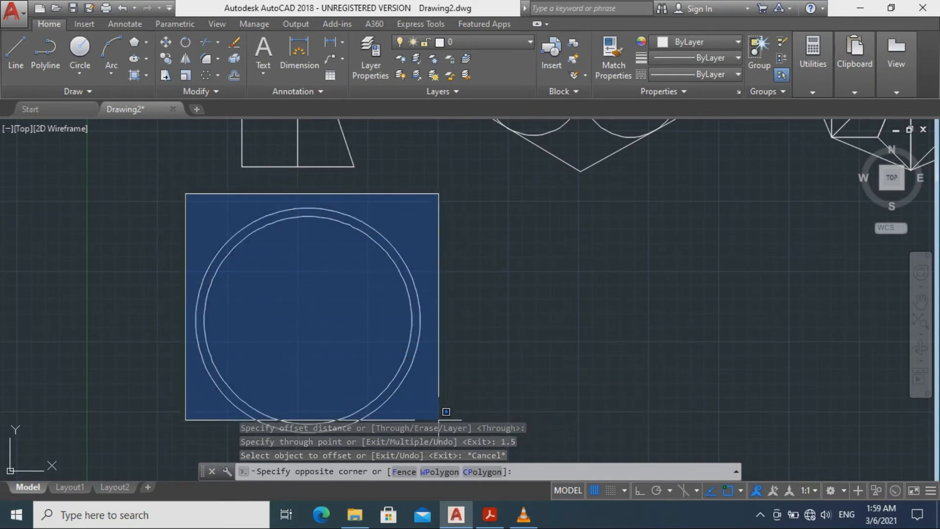
scroll(446, 412, down, 2)
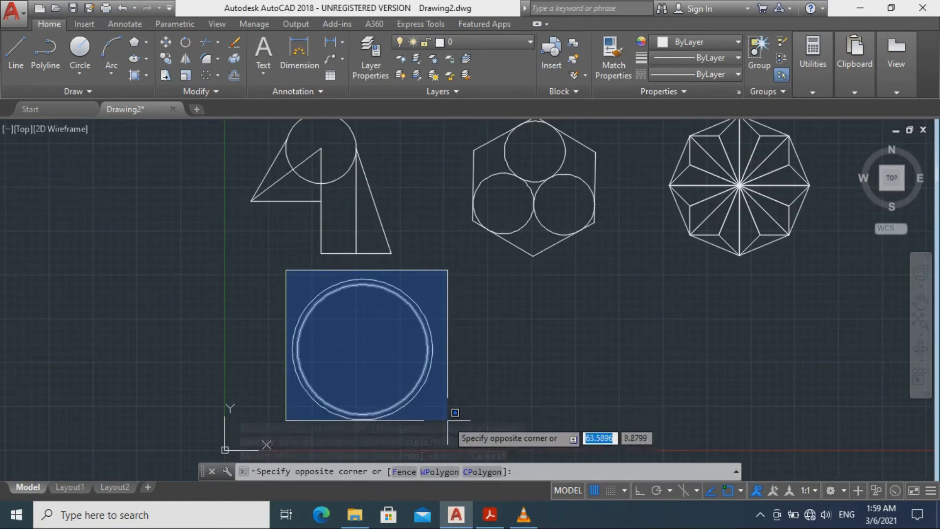
click(447, 421)
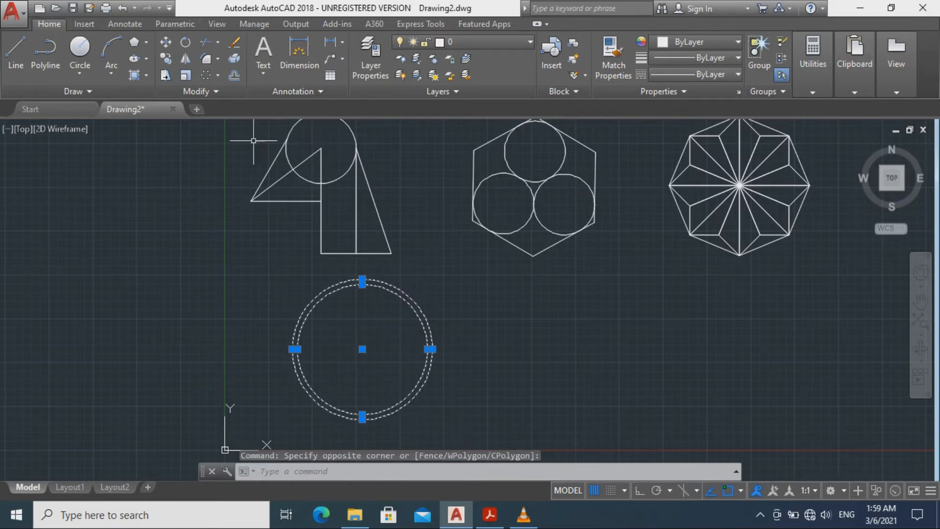
scroll(253, 141, down, 3)
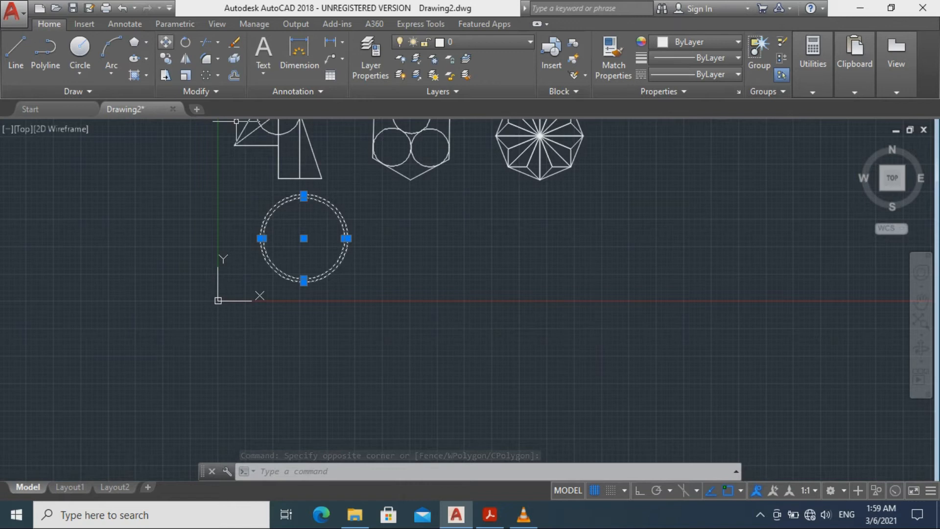
click(166, 41)
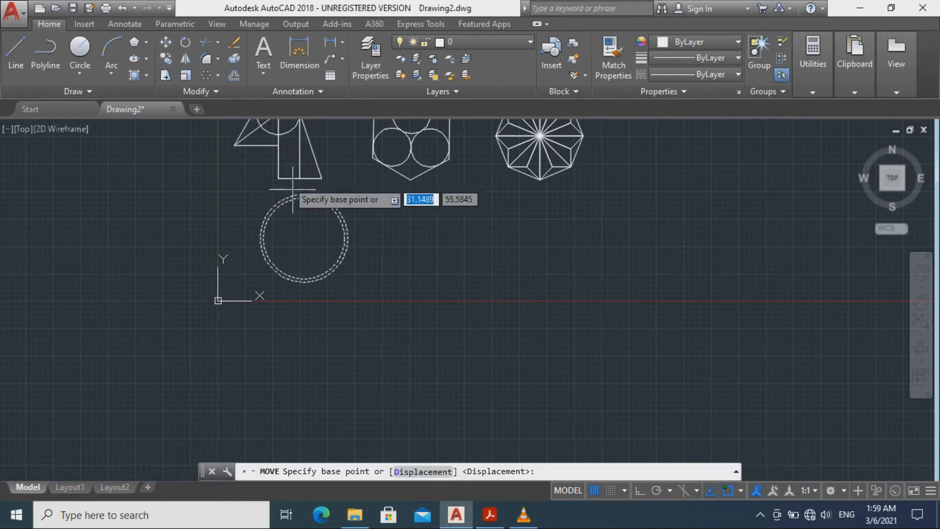
click(304, 238)
click(303, 257)
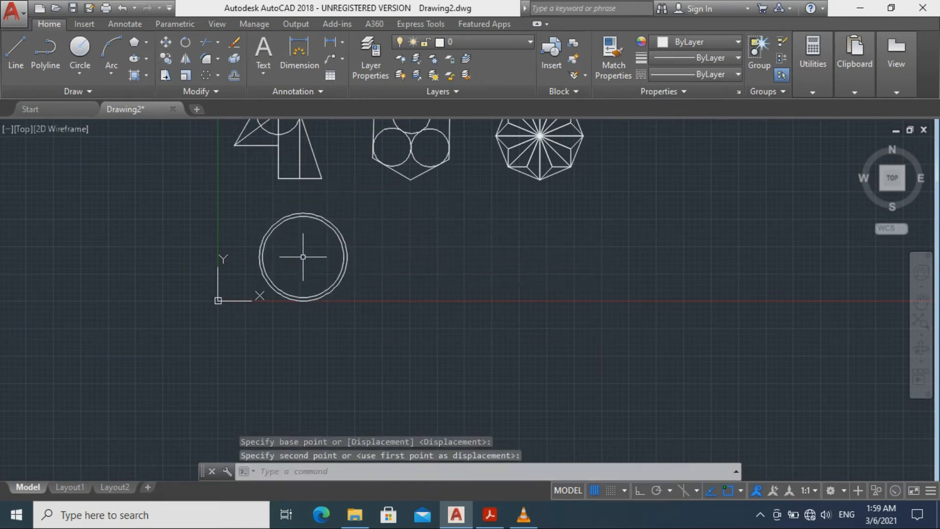
Draw a circle with a radius of 8 in the empty area to the upper right of the large ring
scroll(399, 329, down, 2)
scroll(399, 326, up, 4)
mouse_move(372, 305)
middle_down()
mouse_move(376, 382)
mouse_move(431, 390)
middle_up()
scroll(378, 376, up, 2)
scroll(430, 389, down, 2)
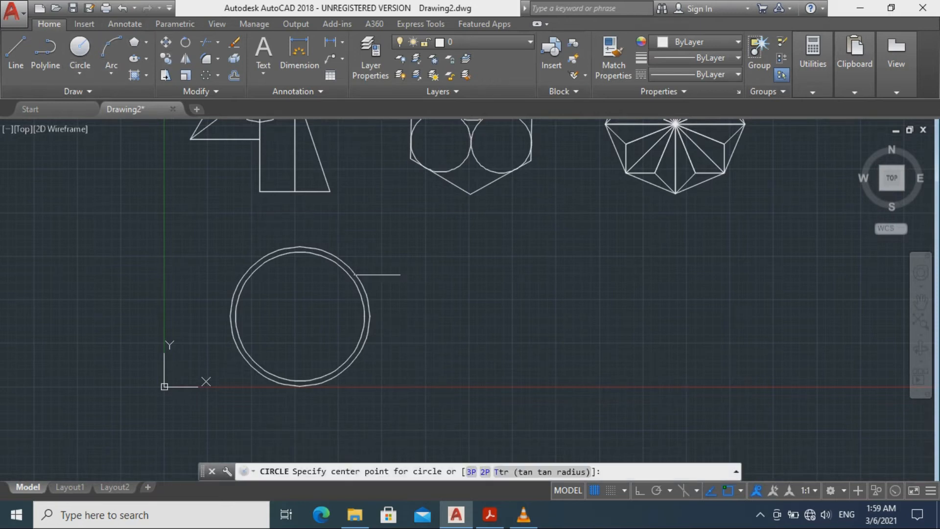
click(441, 261)
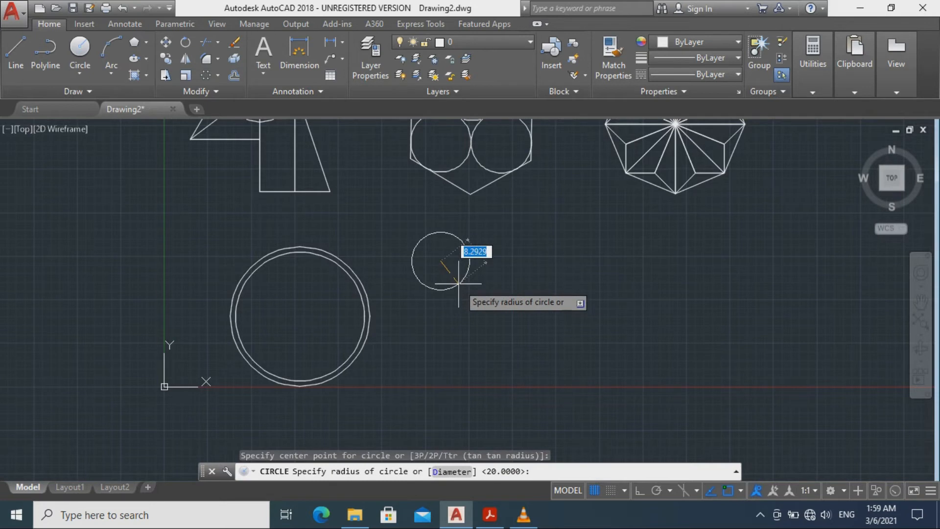
key(Return)
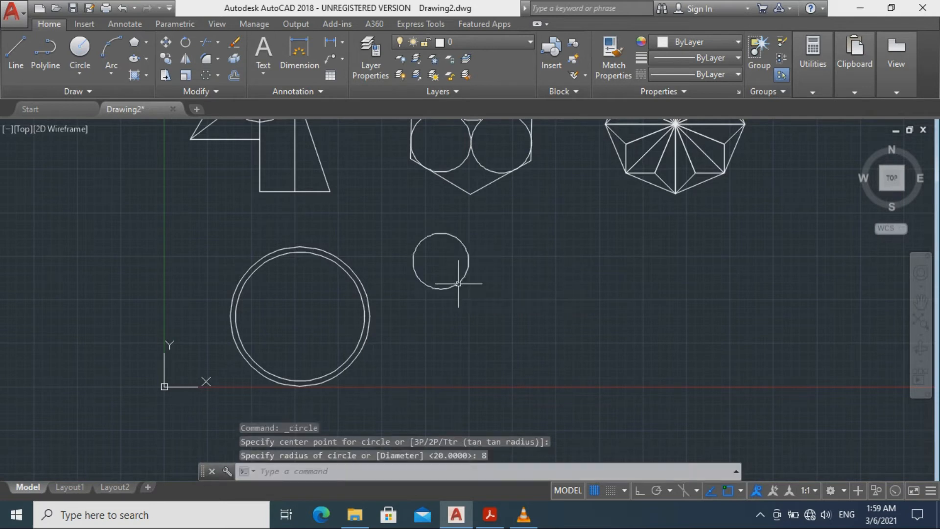
Offset the radius-8 circle inward by 1.5 using the Through option
scroll(421, 237, up, 2)
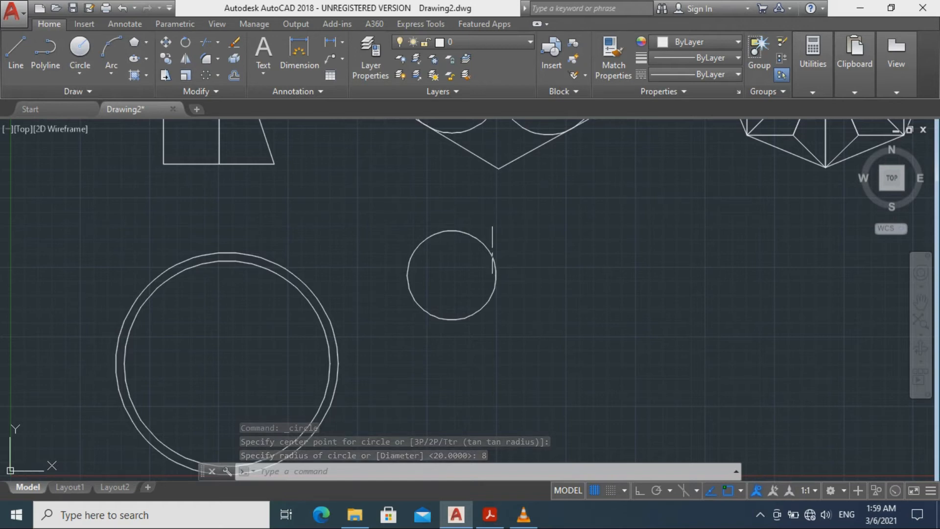
click(491, 255)
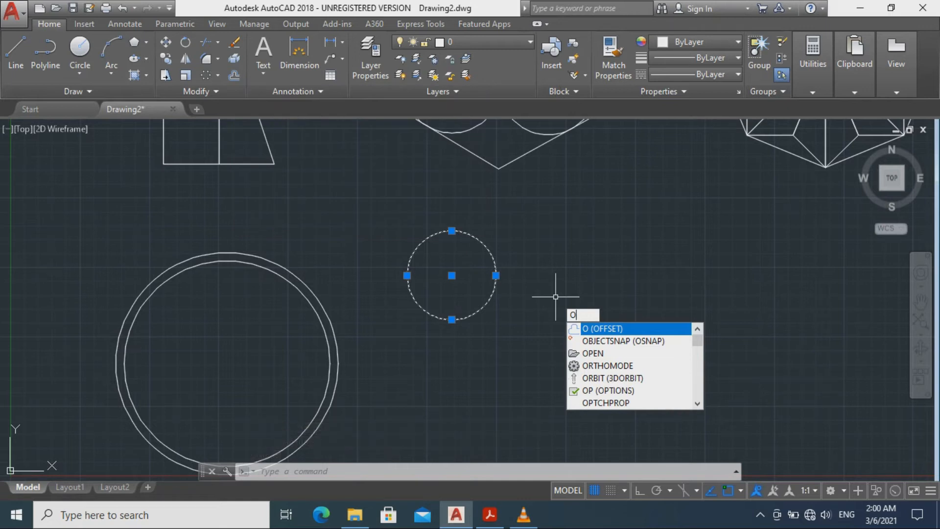
key(Return)
key(Return)
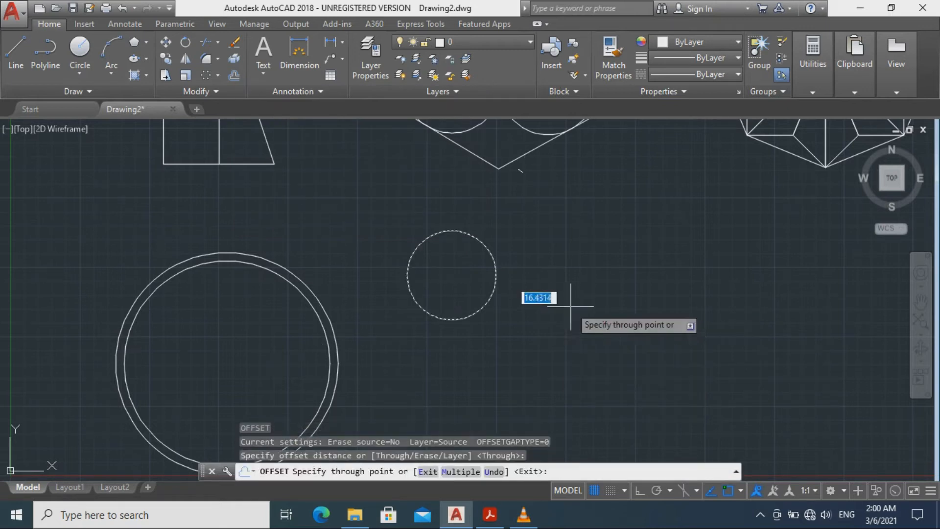
click(495, 272)
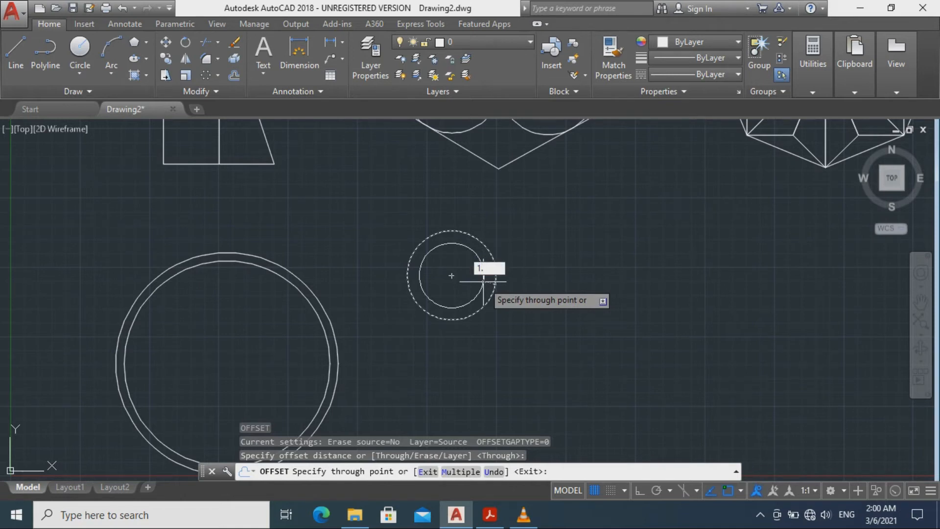
text(1.5)
key(Return)
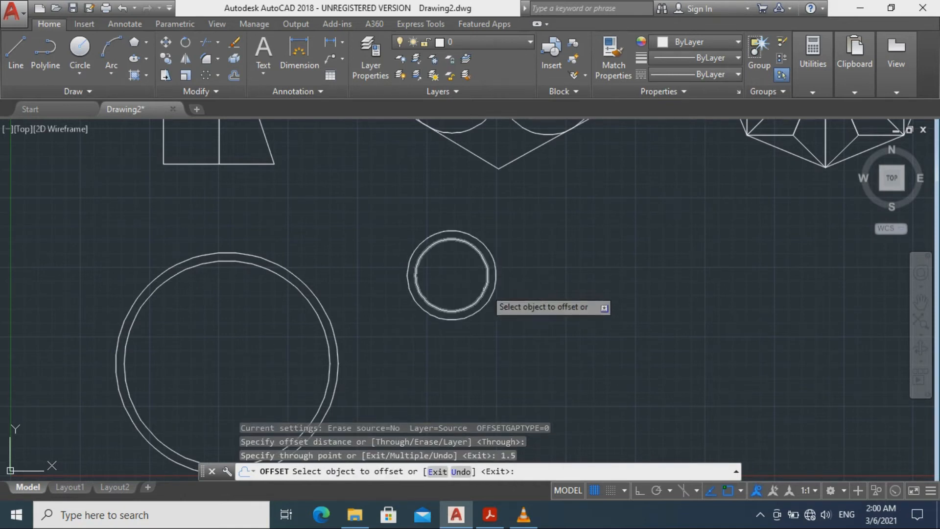
Draw a vertical diameter line across the small double ring between the outer circle's top and bottom quadrants
mouse_move(461, 340)
middle_down()
mouse_move(529, 252)
mouse_move(427, 235)
mouse_move(459, 275)
middle_up()
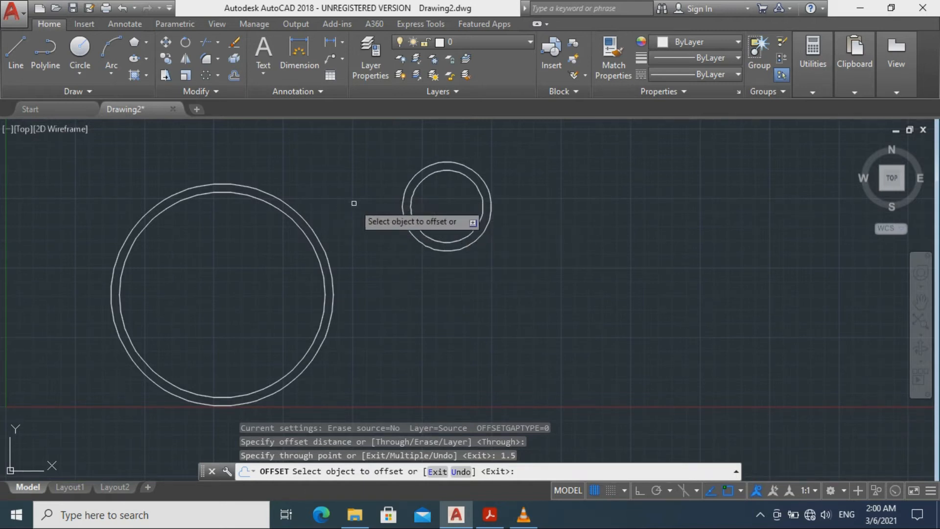
click(16, 49)
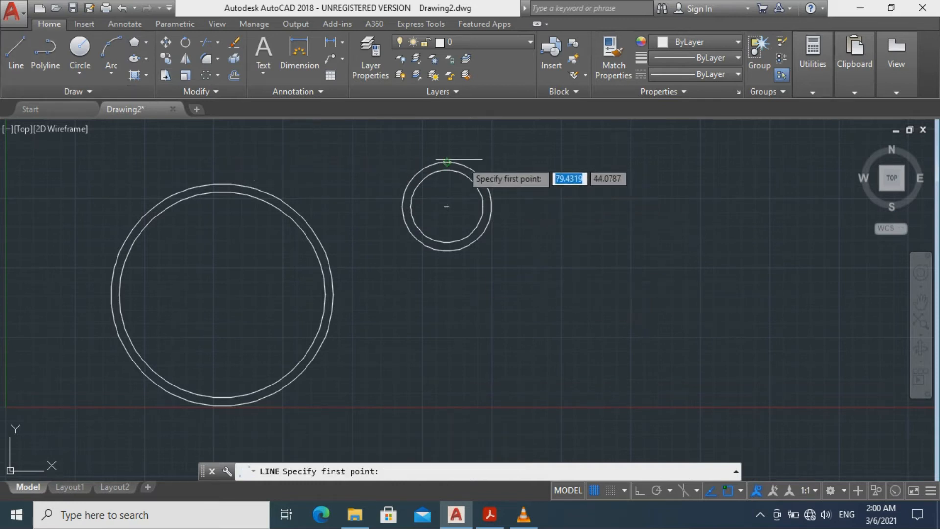
click(446, 162)
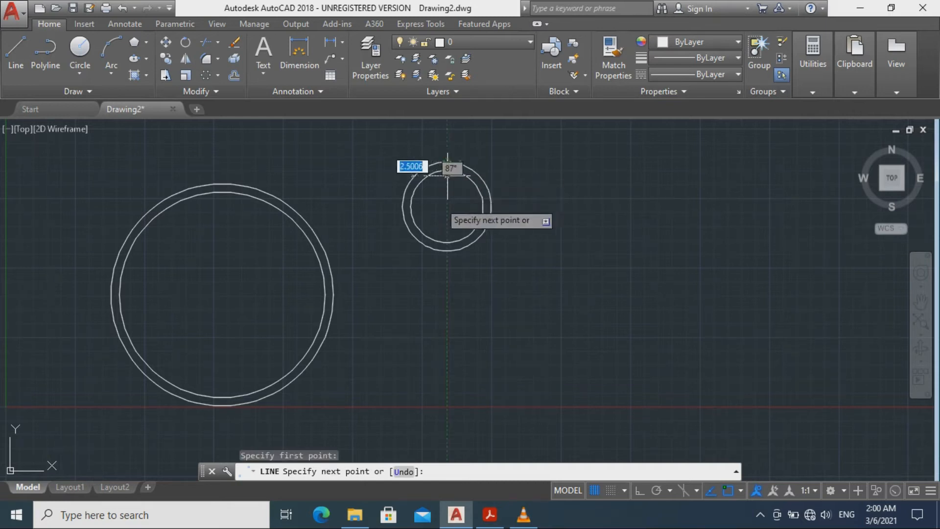
click(447, 250)
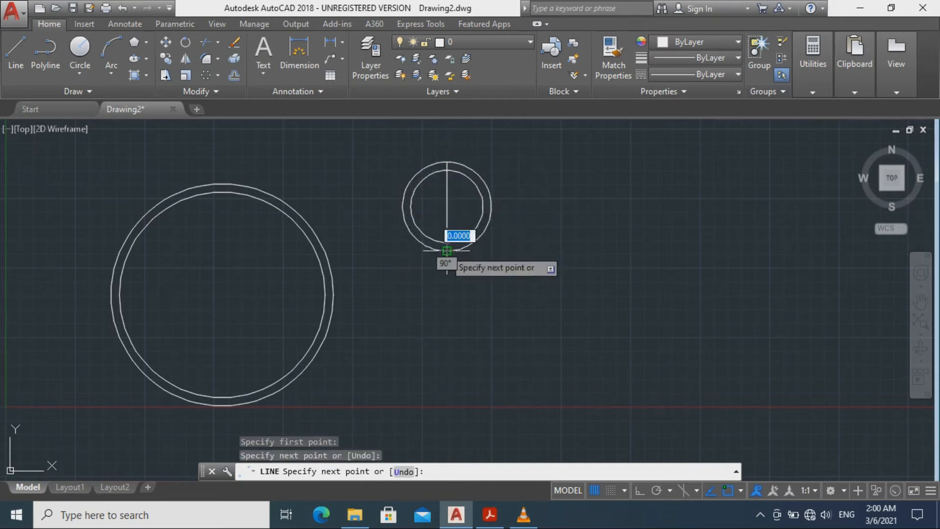
key(Escape)
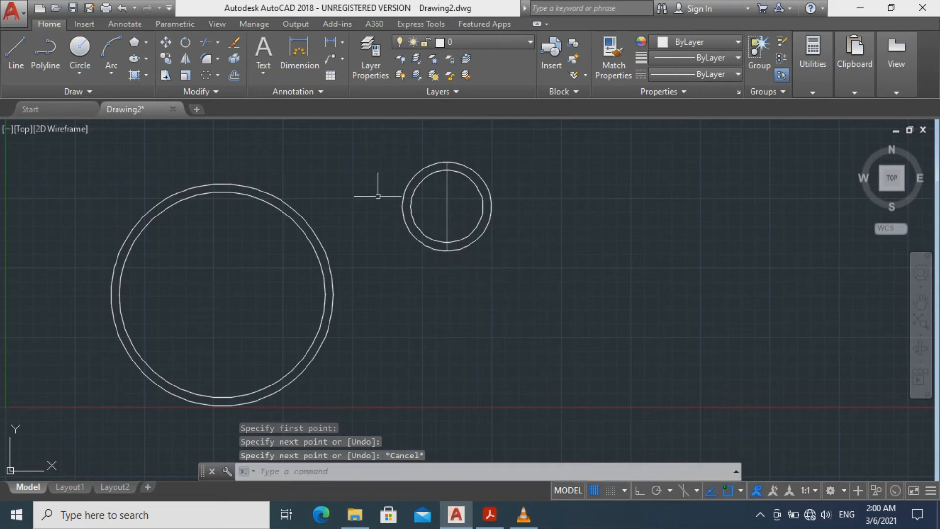
Draw a vertical diameter line across the large double ring between the outer circle's top and bottom quadrants
key(space)
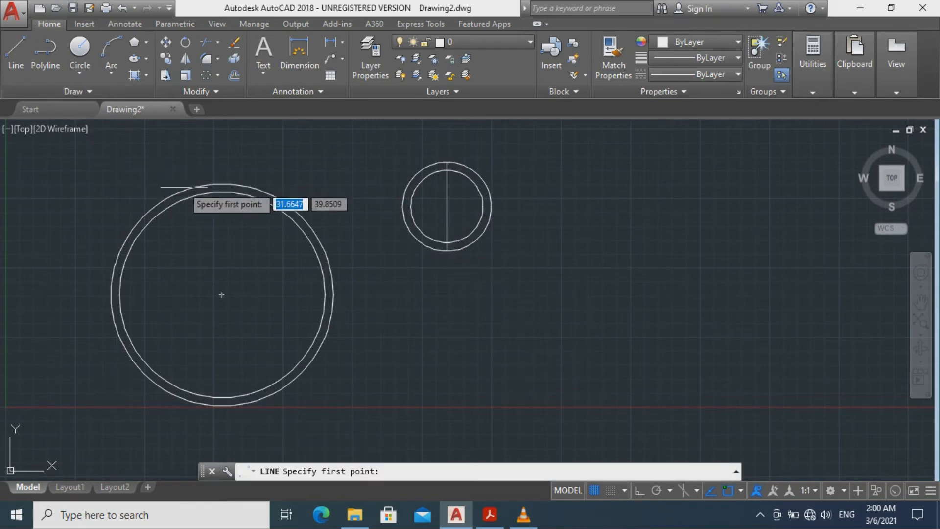
click(221, 185)
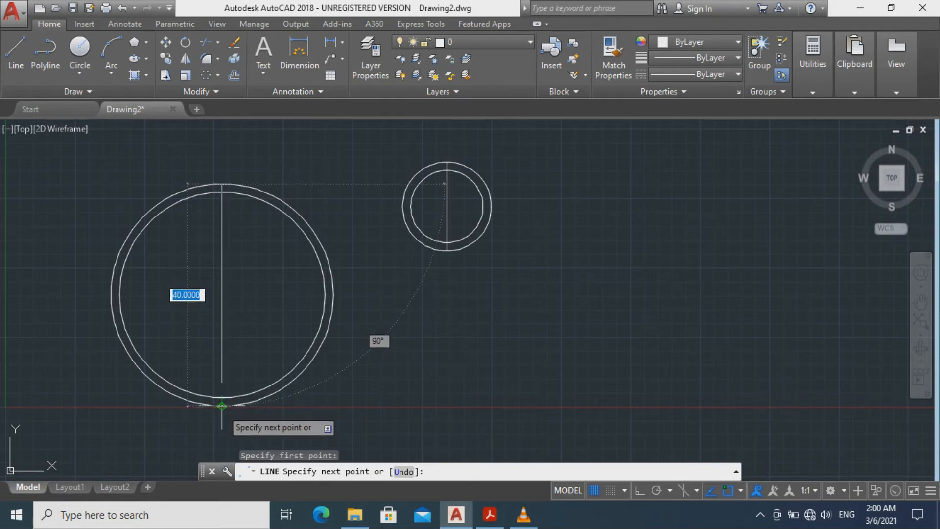
click(222, 405)
key(Escape)
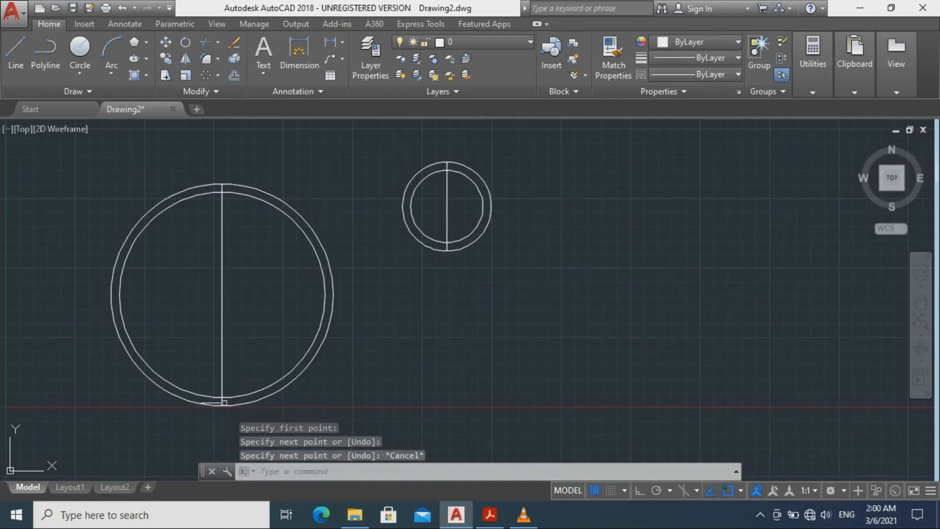
Draw a line 20 long at 45° from the large ring's centre toward its upper right
key(Return)
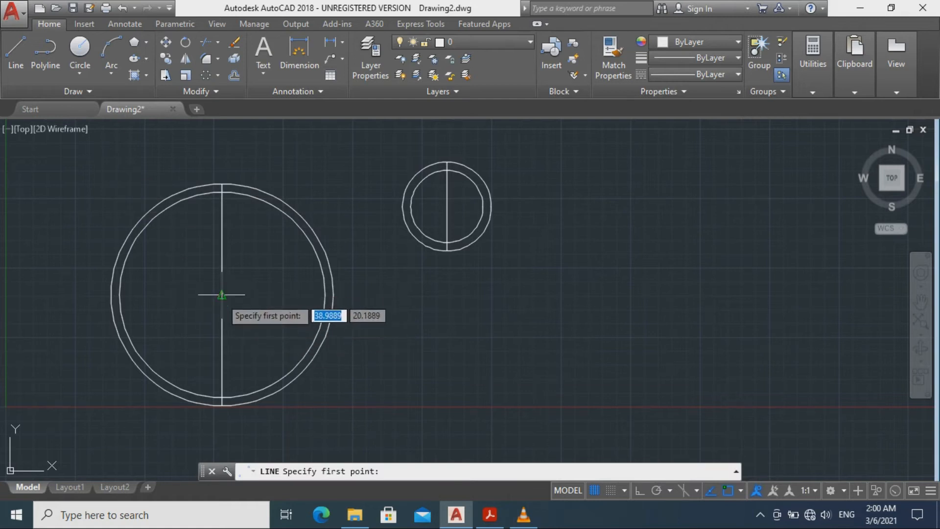
click(221, 294)
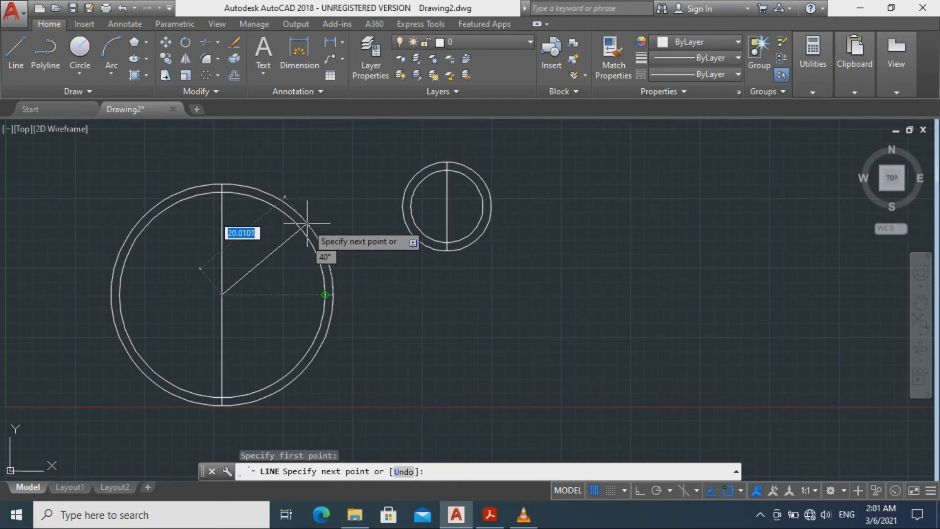
text(20)
key(Tab)
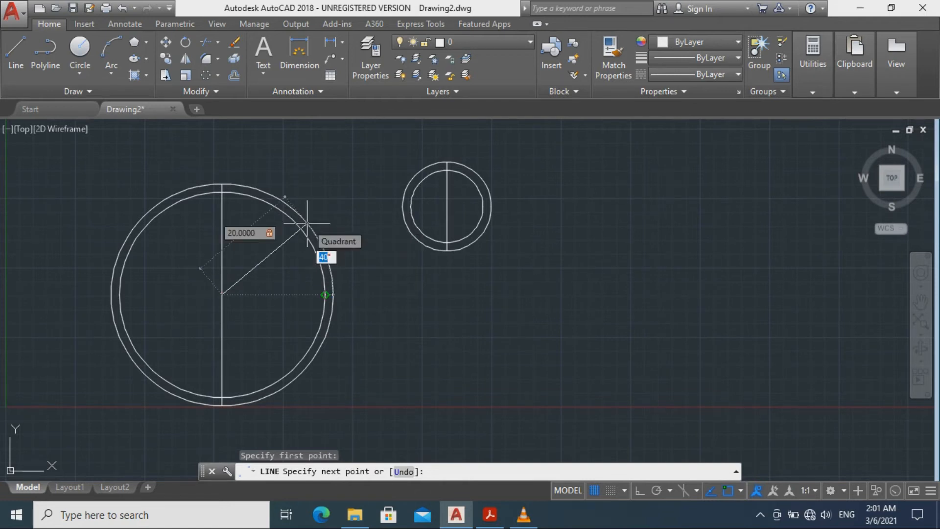
text(45)
key(Return)
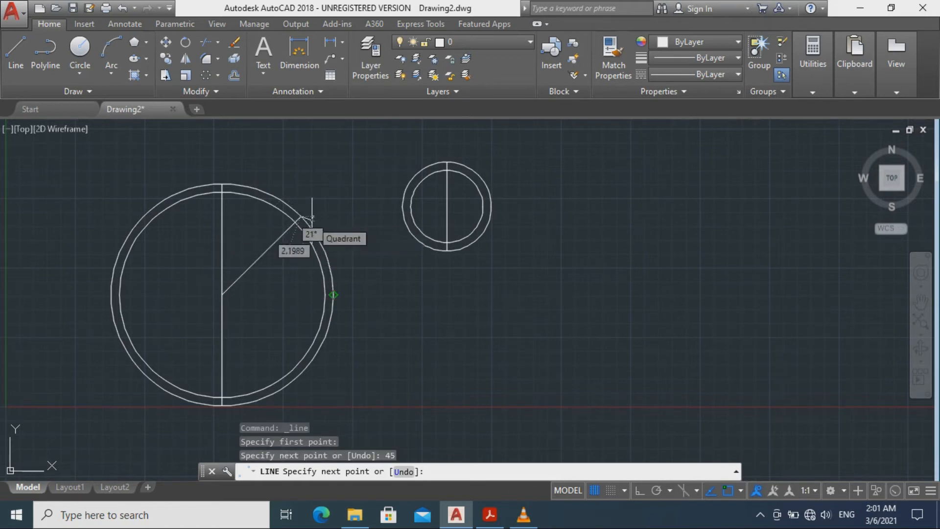
key(Escape)
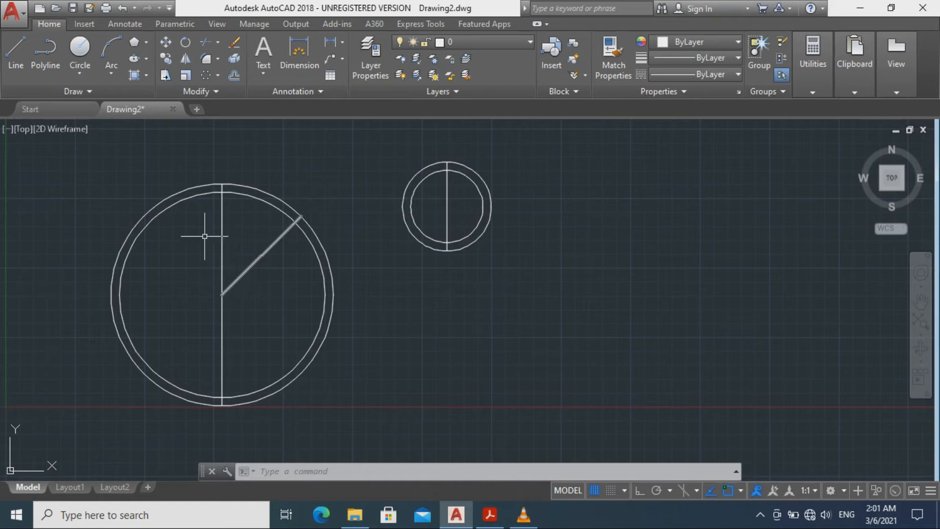
Draw a line 20 long at 135° from the large ring's centre toward its upper left
click(15, 48)
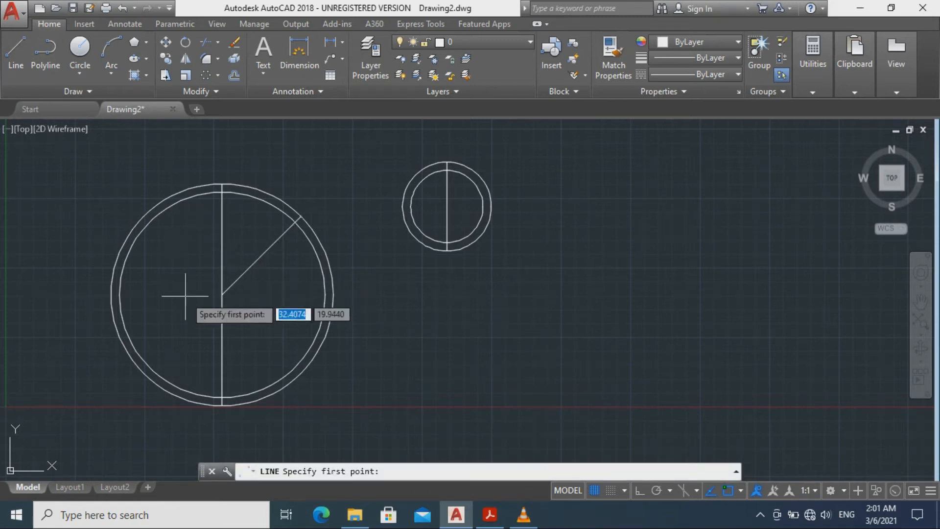
click(222, 294)
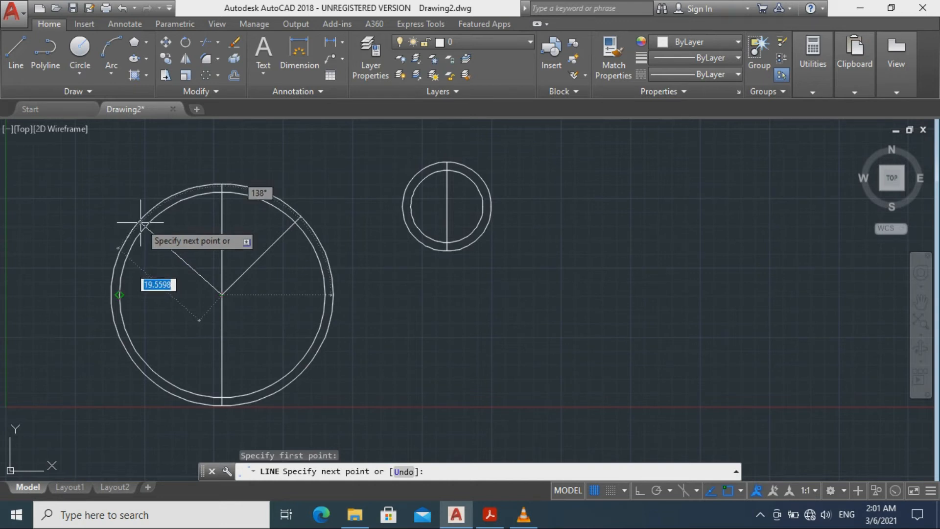
text(20)
key(Tab)
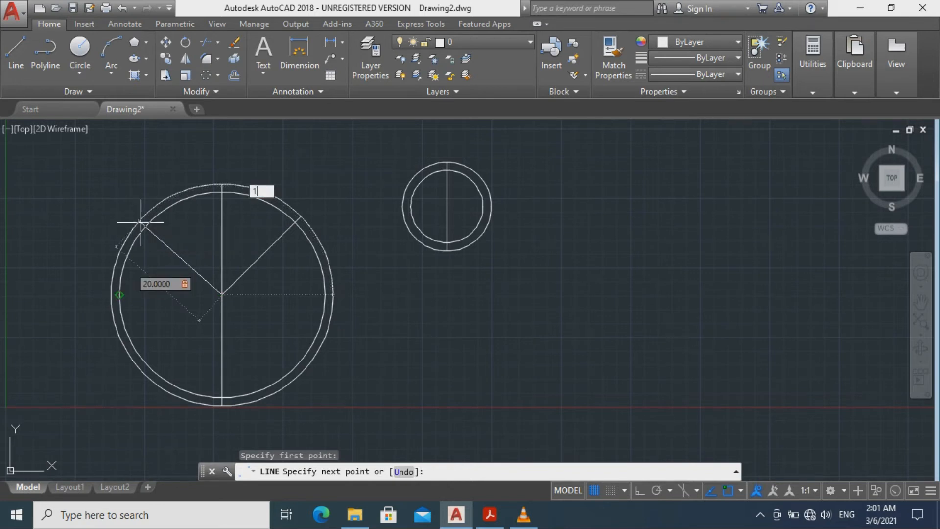
text(135)
key(Return)
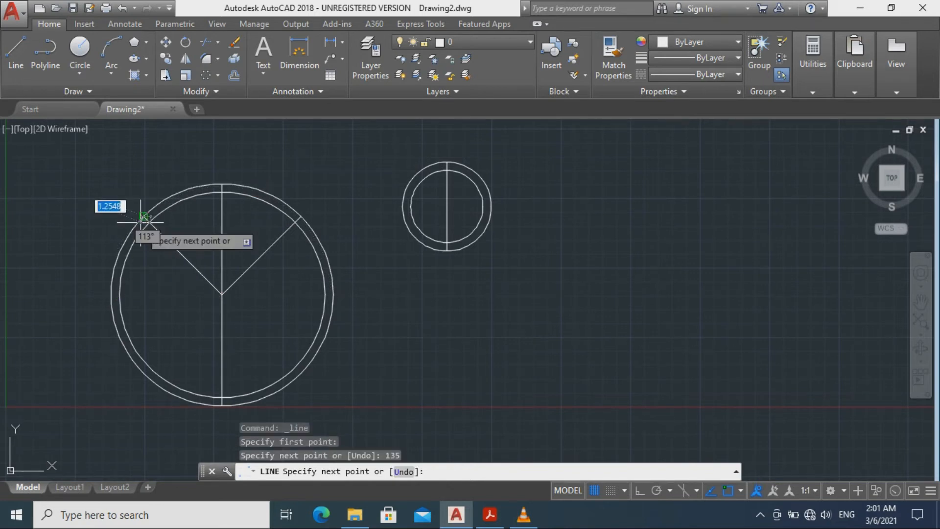
key(Escape)
Draw a line 20 long from the large ring's centre toward its lower left, at 135° below the horizontal
click(16, 49)
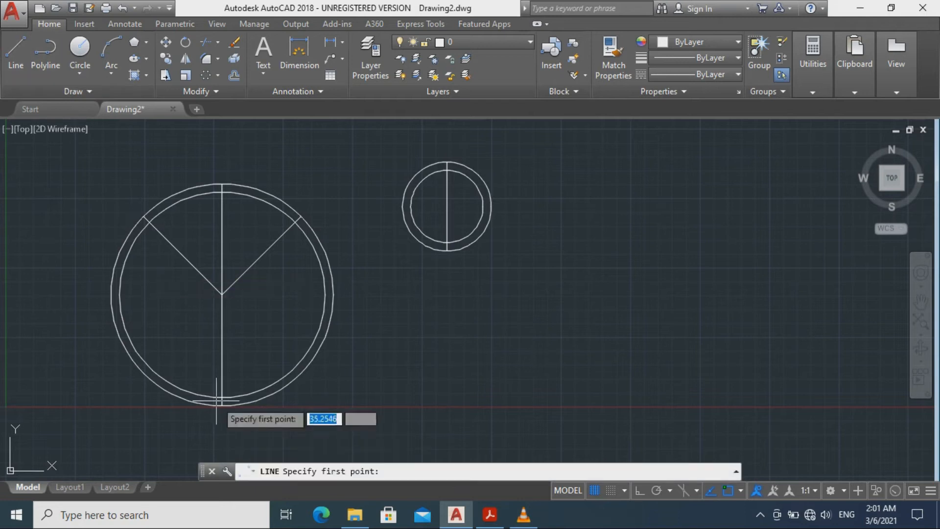
click(221, 294)
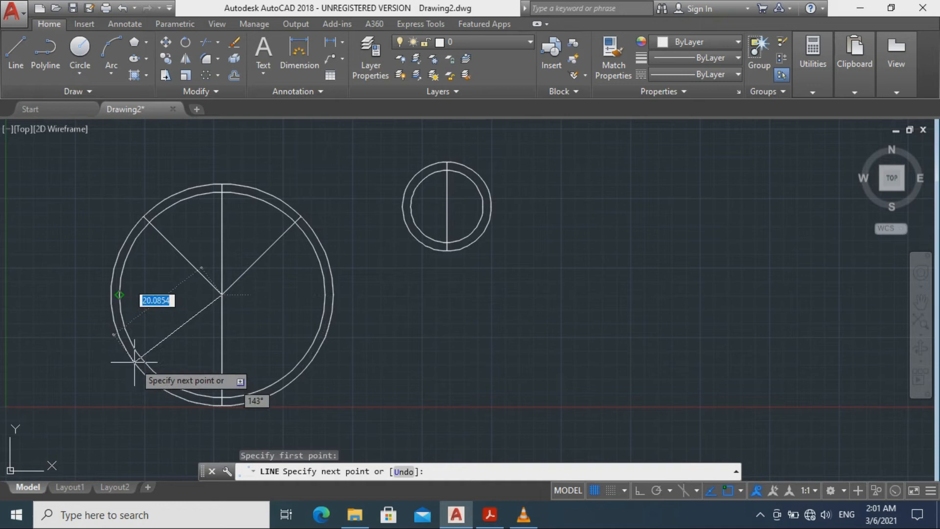
text(20)
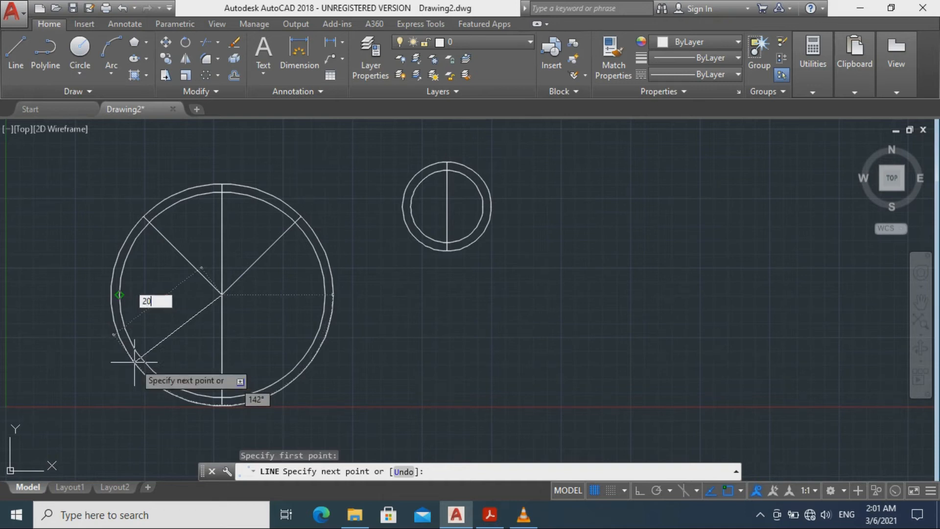
key(Tab)
text(1)
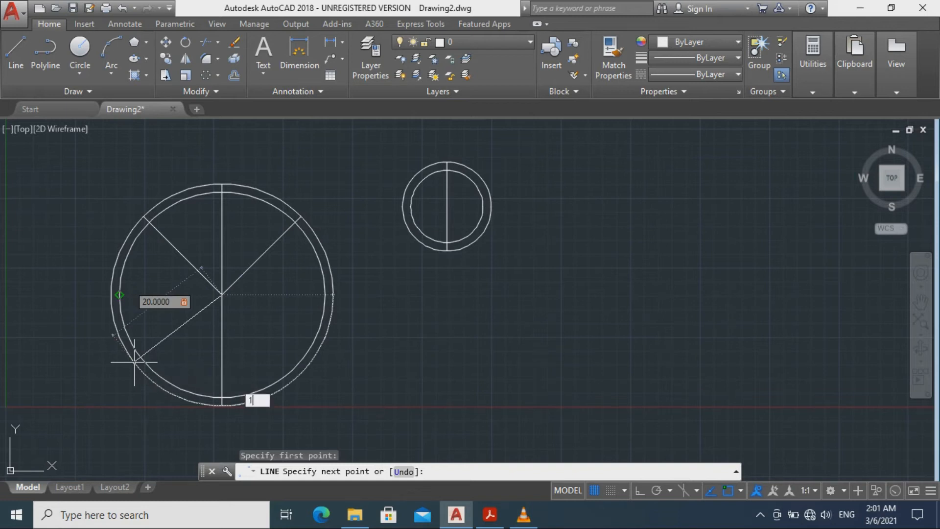
text(35)
key(Return)
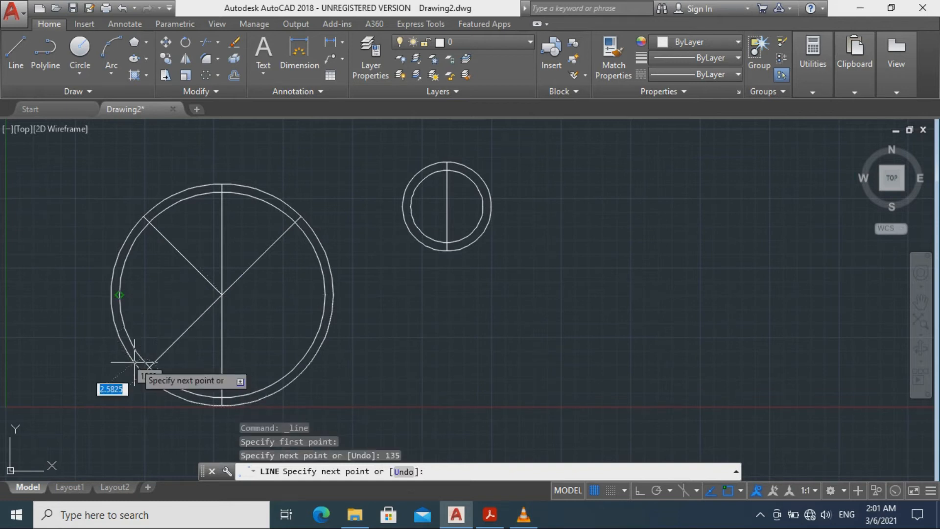
key(Escape)
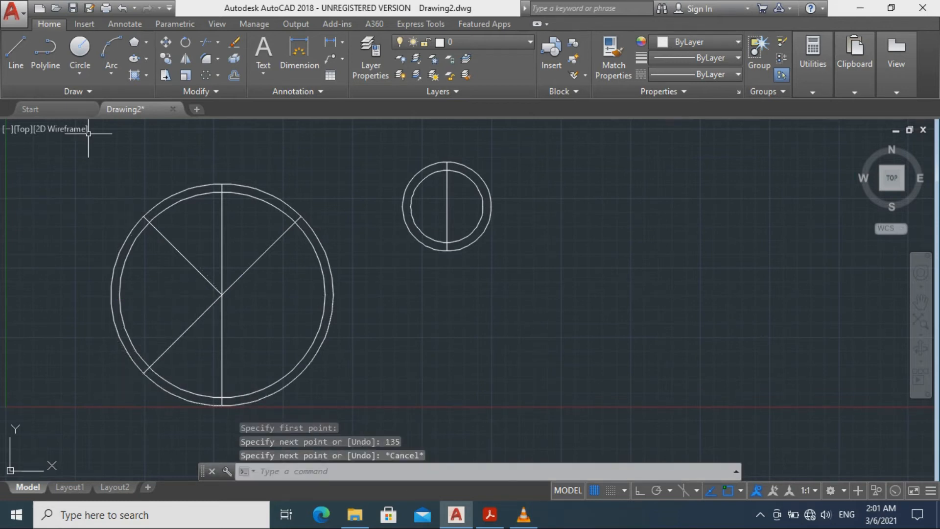
Draw a line from the large ring's centre to the outer circle at its lower right, in line with the upper-left diagonal
click(16, 53)
click(222, 294)
click(222, 294)
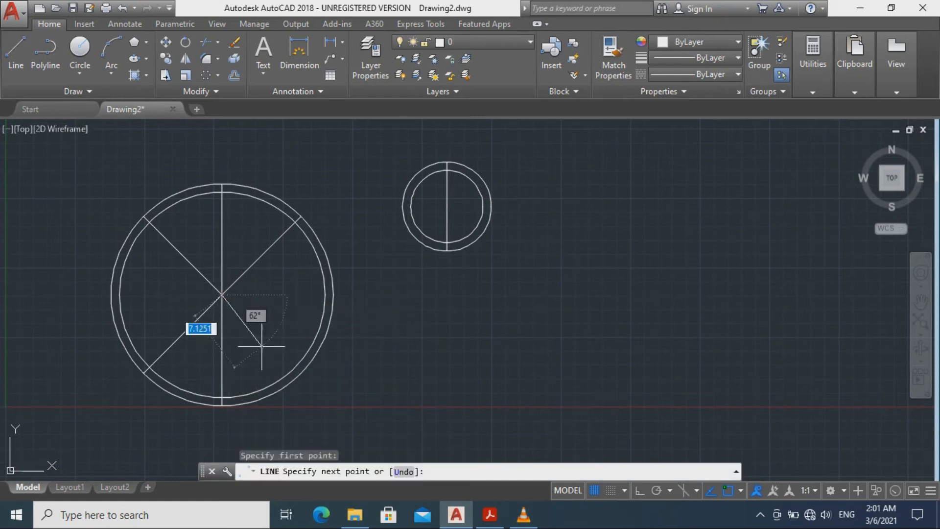
click(295, 375)
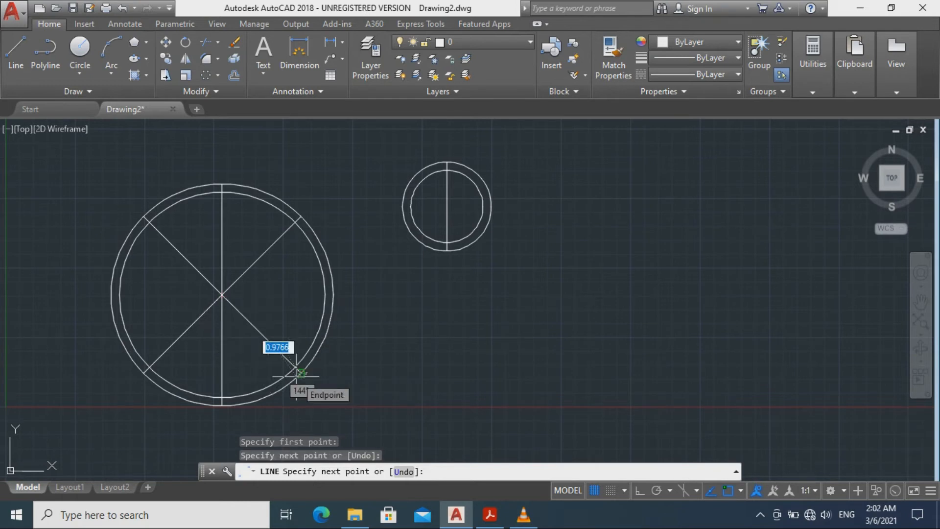
key(Escape)
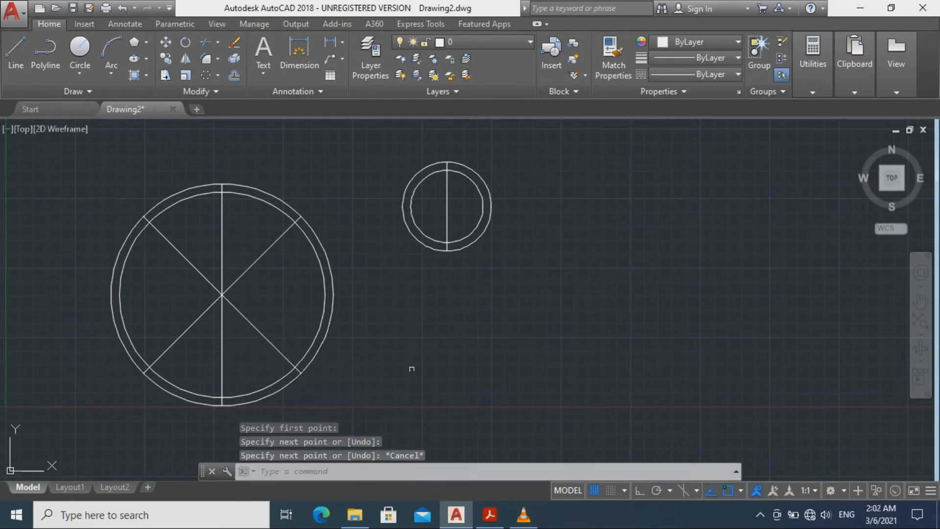
mouse_move(418, 368)
middle_down()
mouse_move(410, 314)
mouse_move(369, 336)
mouse_move(409, 350)
middle_up()
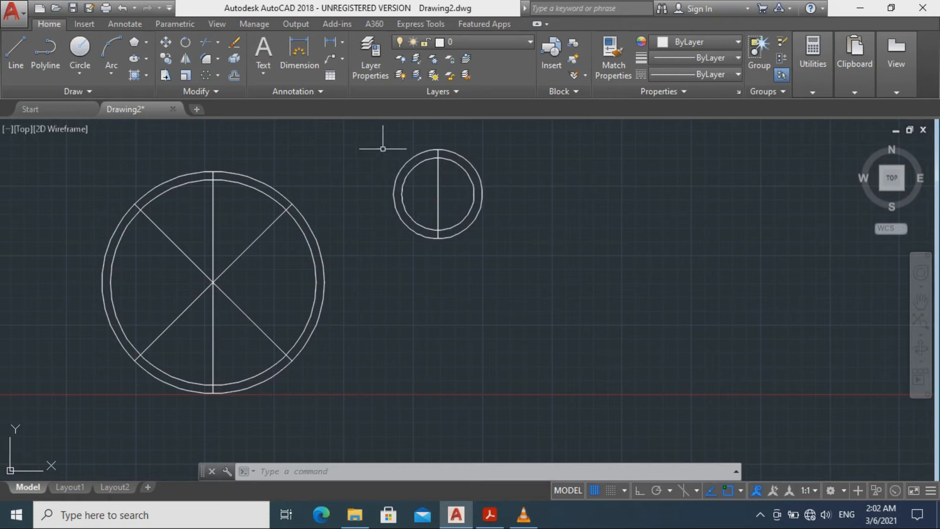
Copy the small double ring with its vertical line three times: below it, about 24 to its right, and about 30 diagonally to its lower right
click(378, 141)
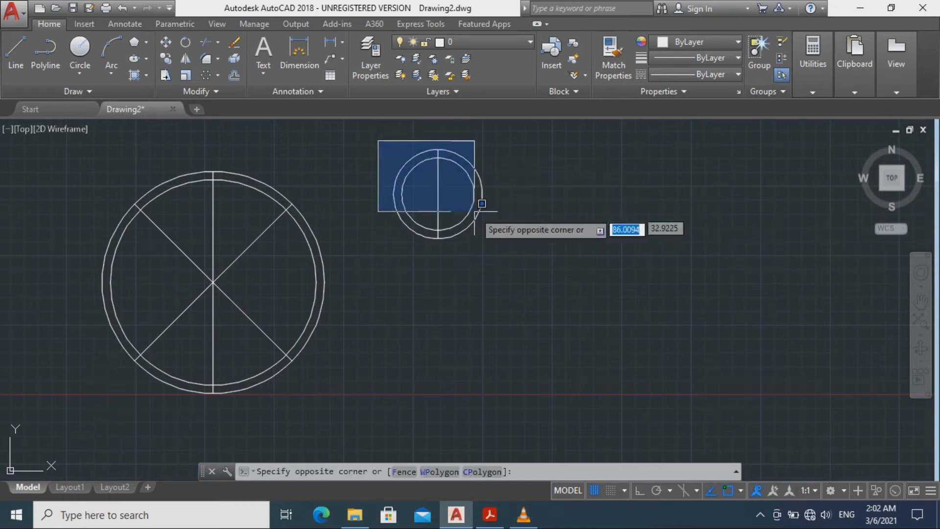
click(494, 246)
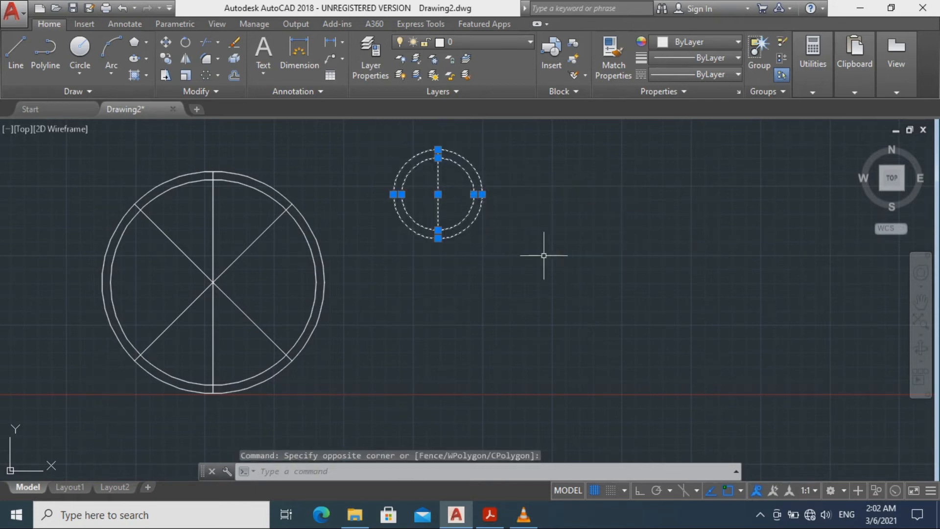
text(co)
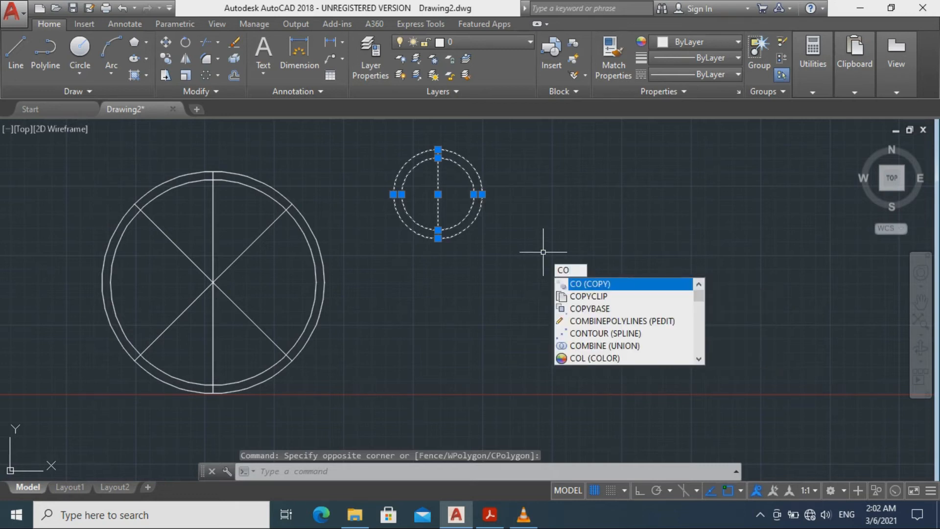
key(Return)
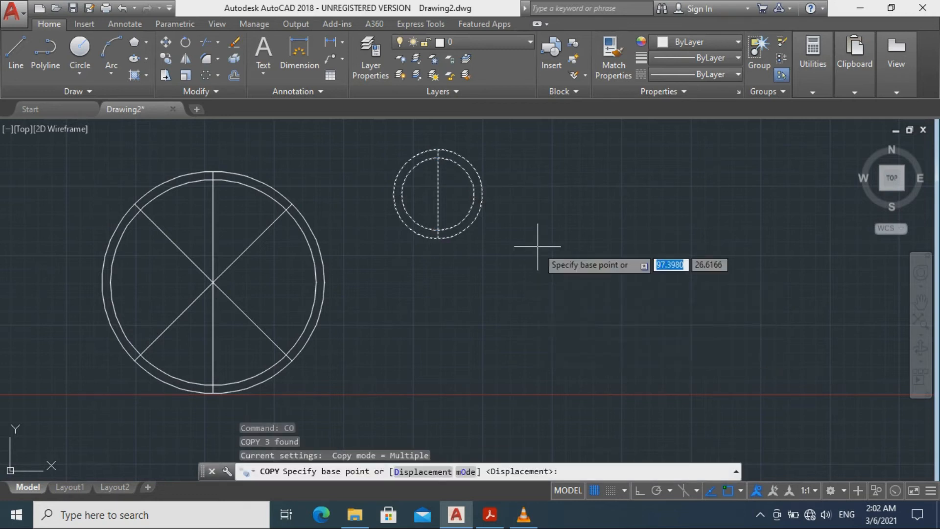
click(438, 194)
click(438, 303)
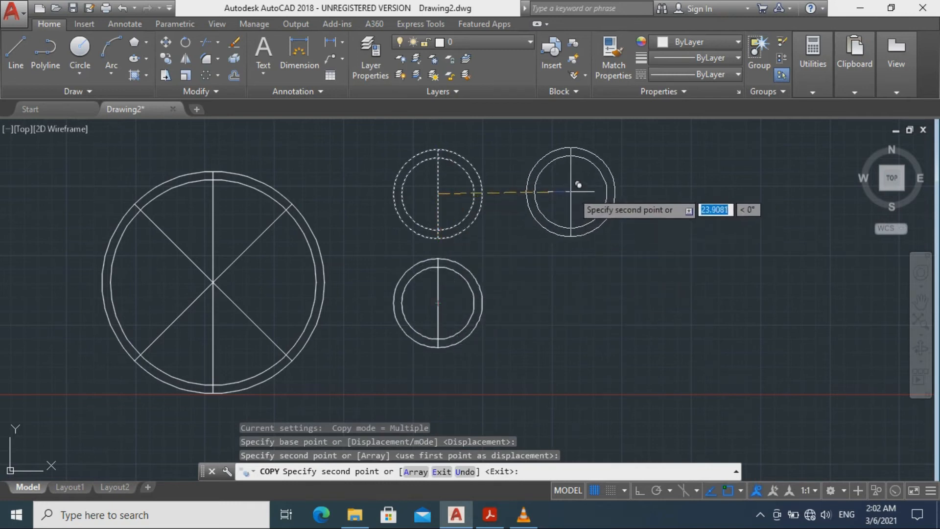
click(574, 191)
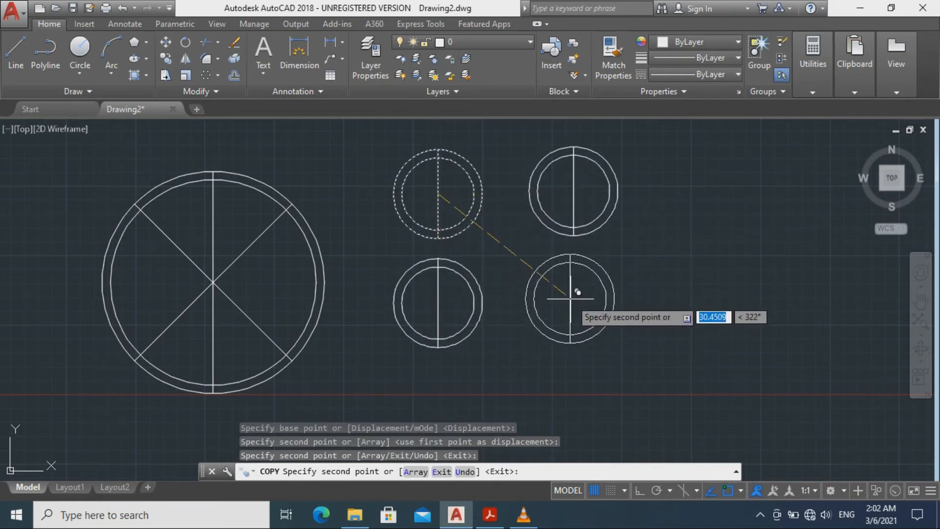
click(570, 300)
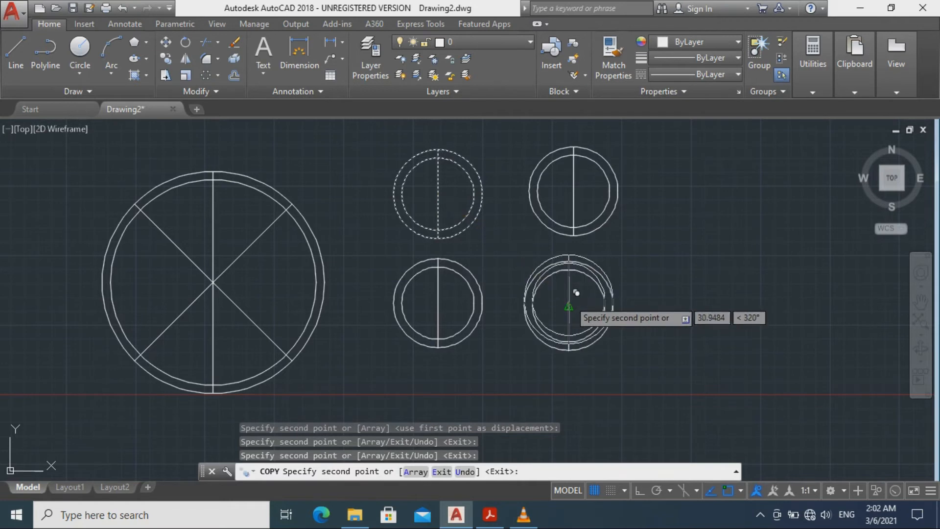
key(Escape)
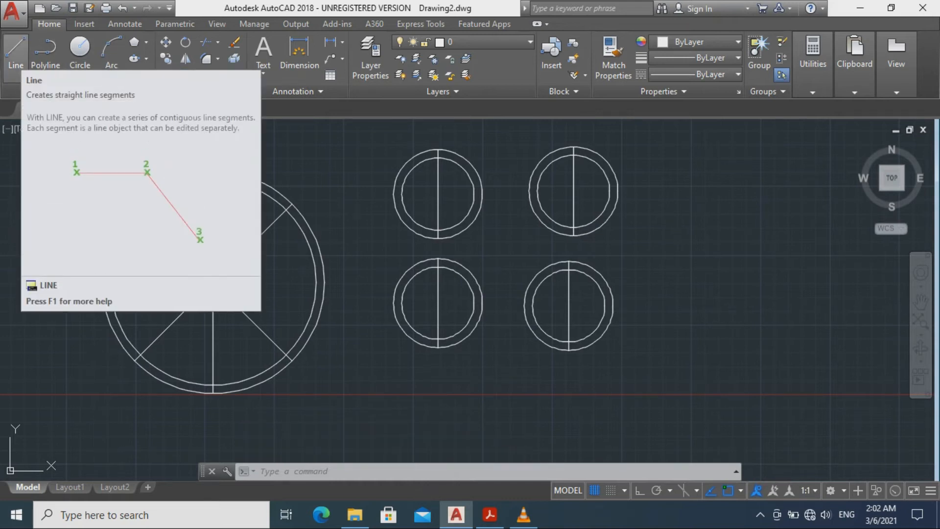
Draw a line 8 long from the upper-left small ring's centre toward its lower right, at 45° below the horizontal
click(16, 52)
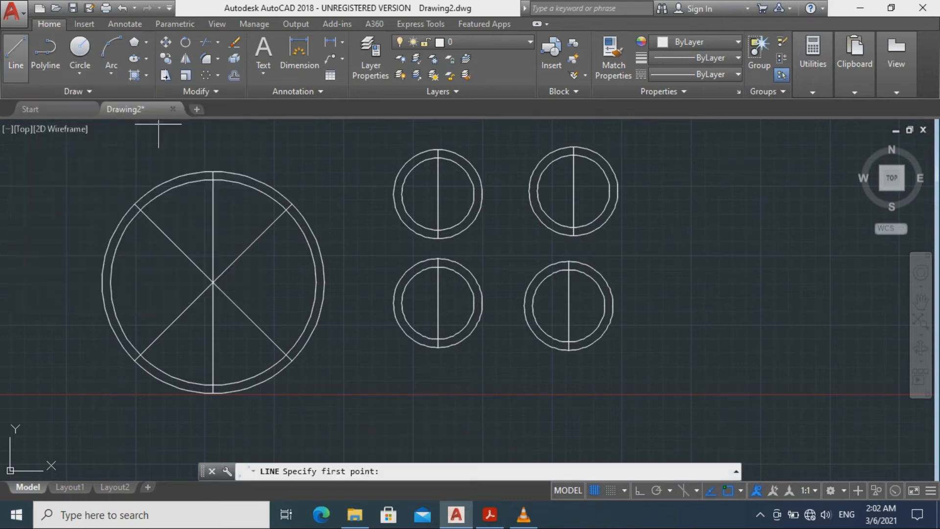
click(438, 194)
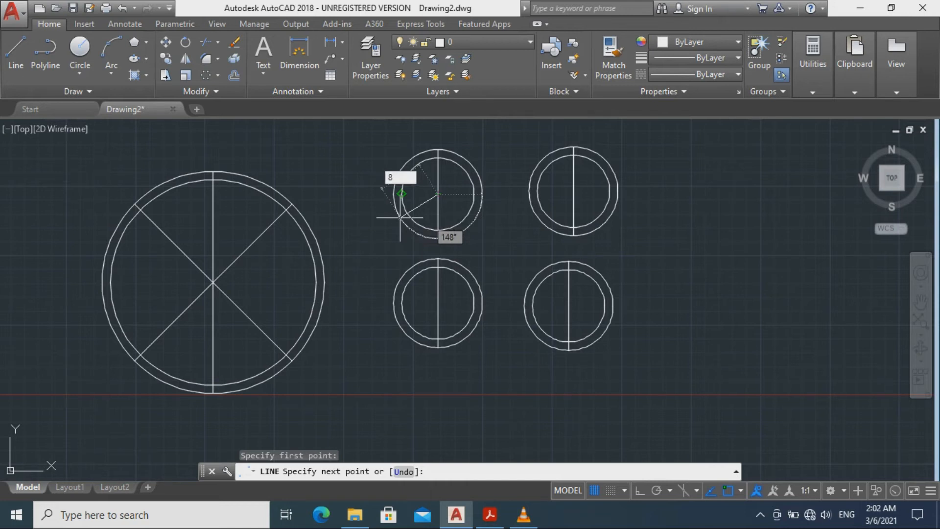
text(8)
key(Tab)
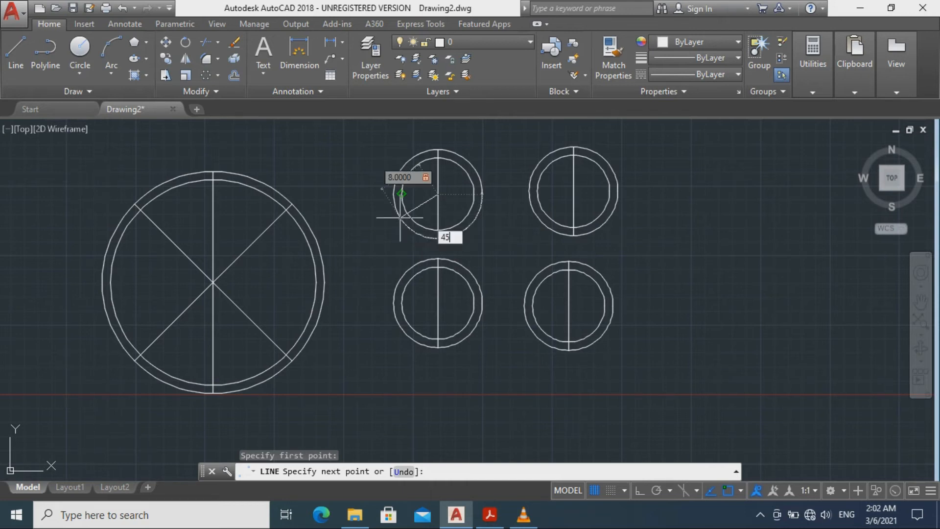
text(45)
key(Return)
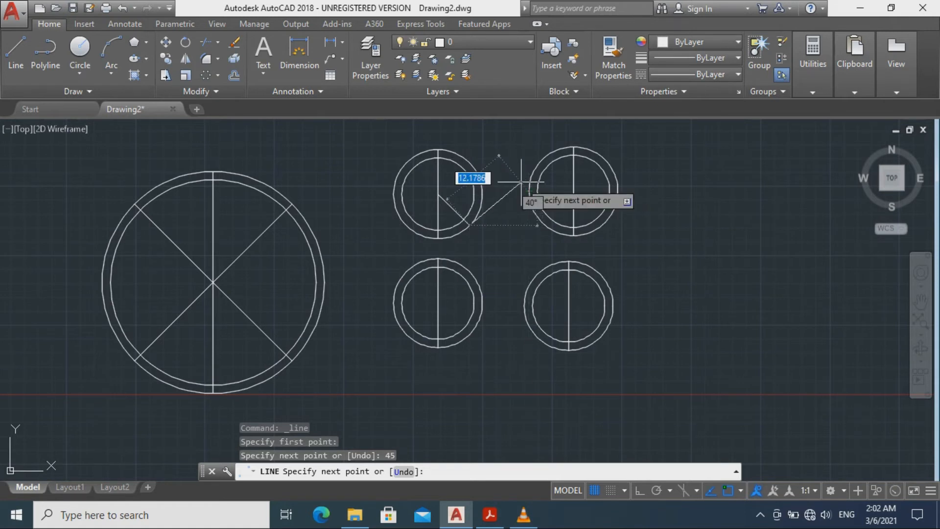
key(Escape)
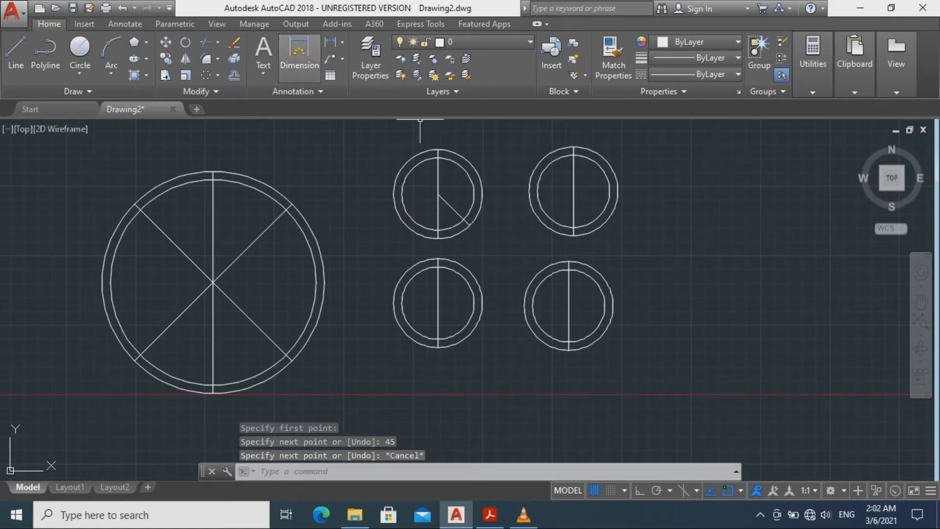
Draw a line 8 long from the upper-right small ring's centre toward its lower left, at 135° below the horizontal
click(16, 49)
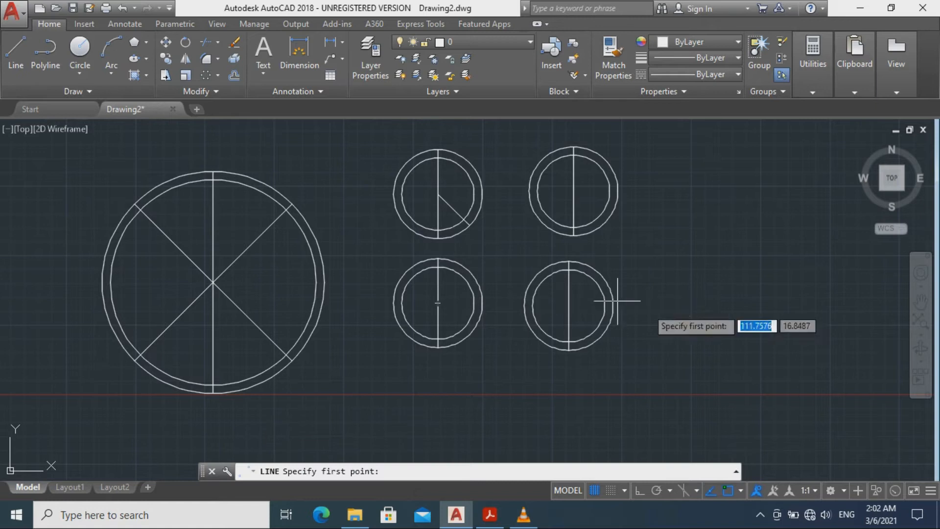
click(573, 191)
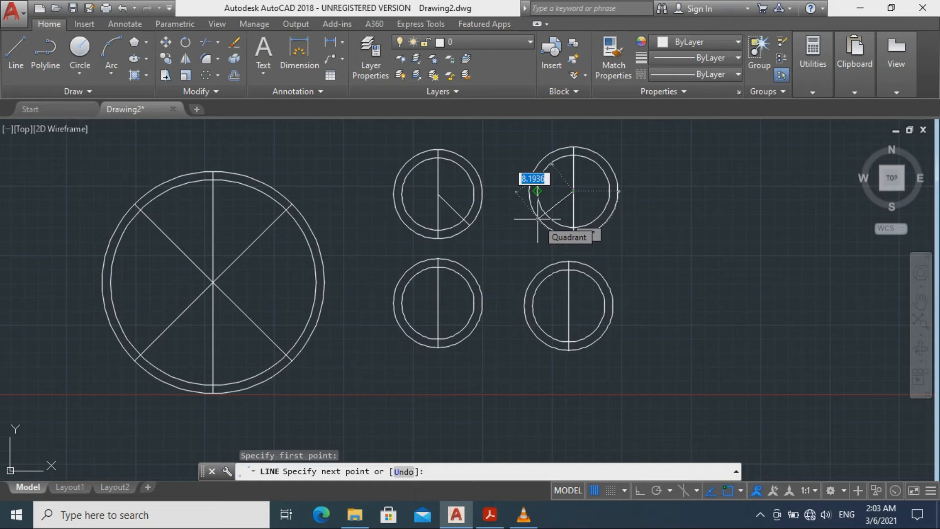
key(Return)
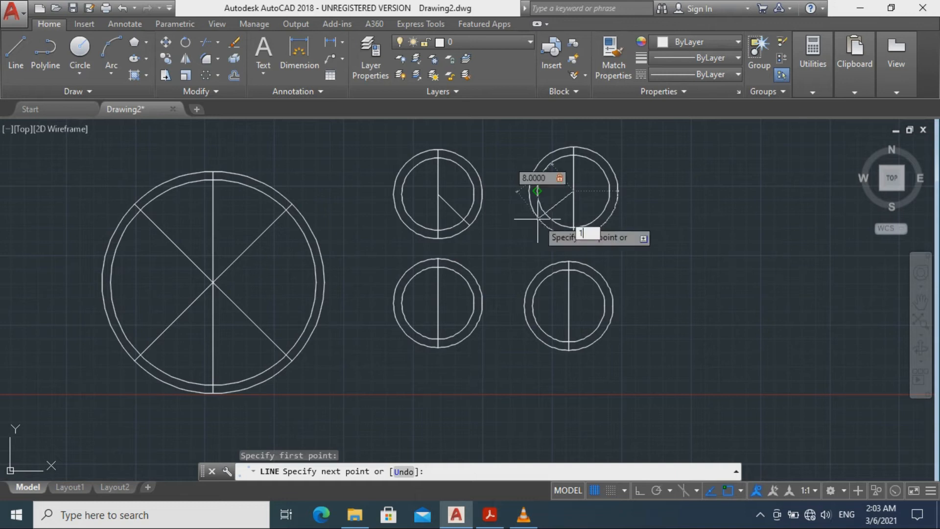
key(Return)
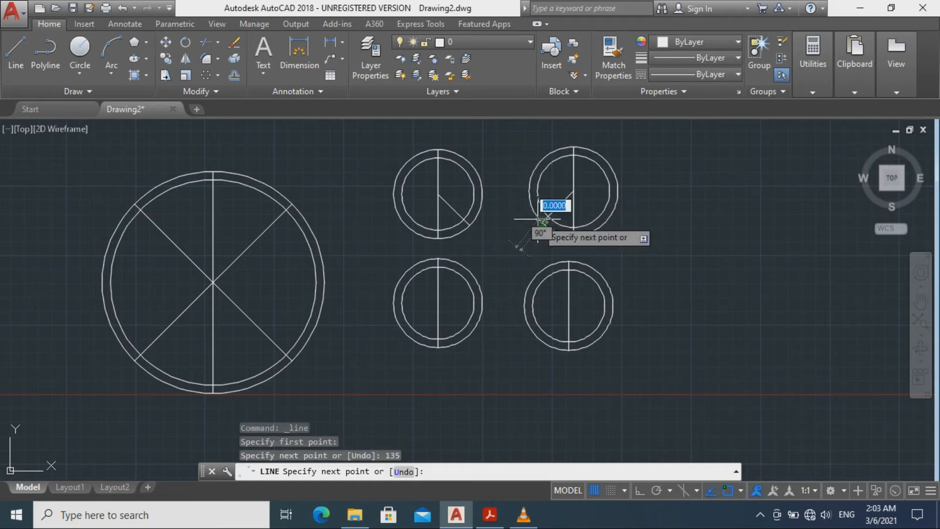
key(Escape)
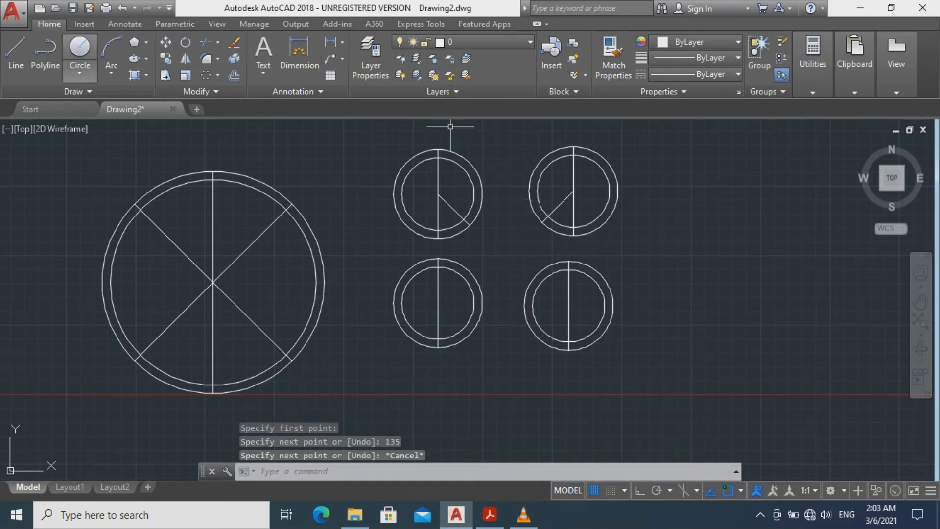
Draw a line 8 long at 45° from the lower-left small ring's centre toward its upper right
click(16, 49)
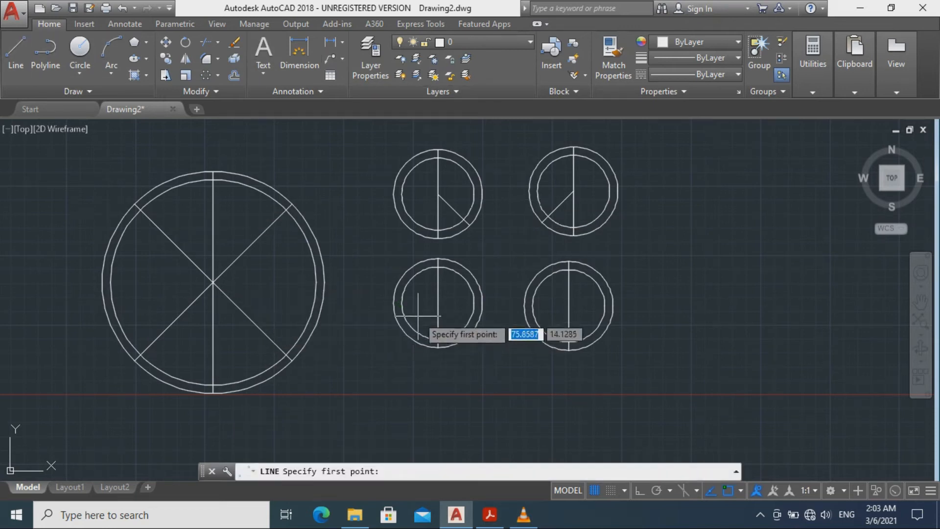
click(438, 304)
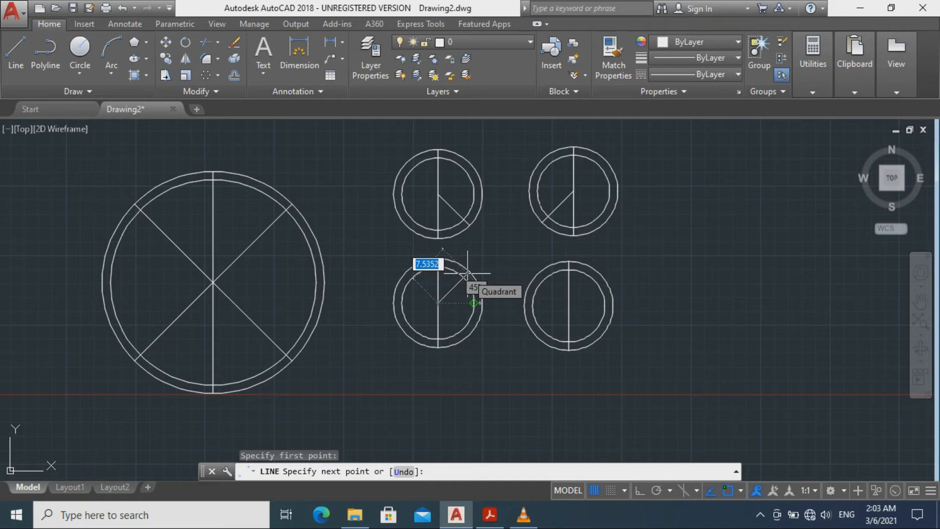
text(8)
key(Tab)
text(45)
key(Return)
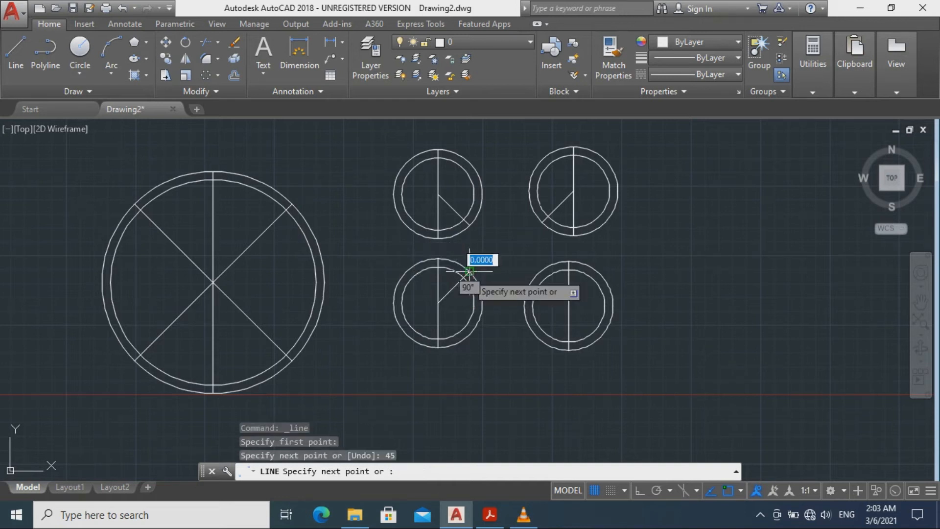
key(Escape)
Draw a line 8 long at 135° from the lower-right small ring's centre toward its upper left
key(Return)
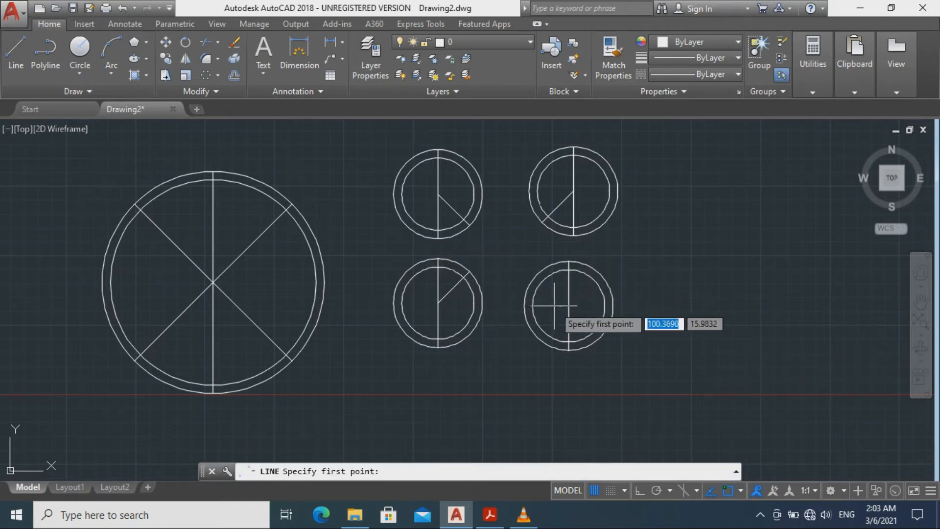
click(569, 306)
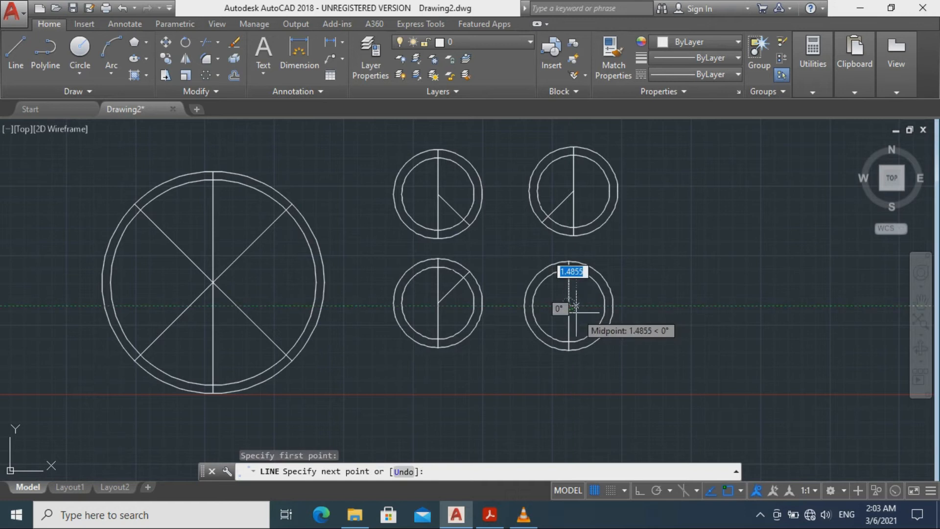
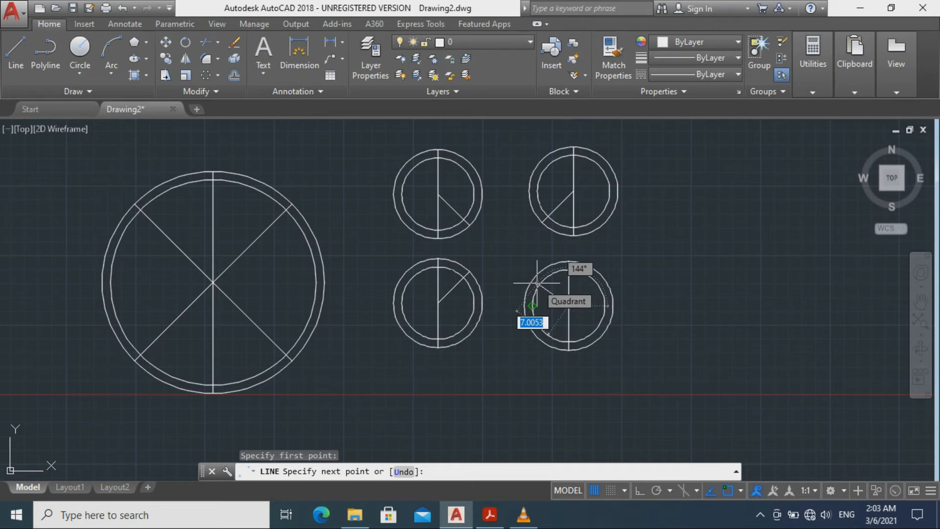
text(8)
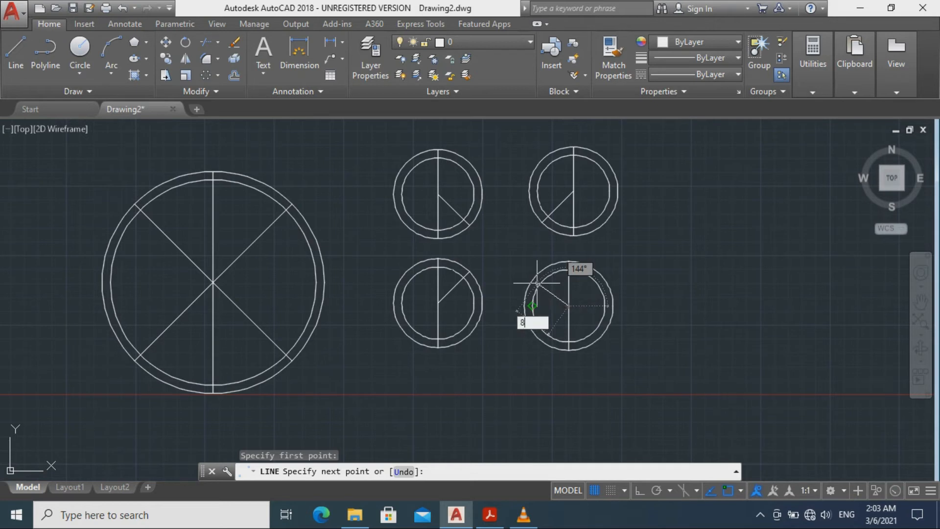
key(Tab)
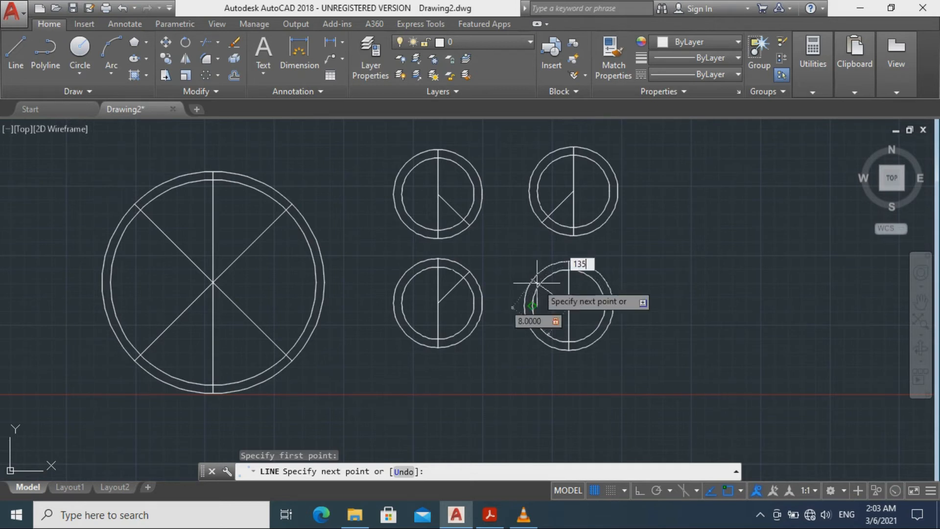
Draw a line 8 units long at 135° from the centre of the lower-right small ring
text(135)
key(Return)
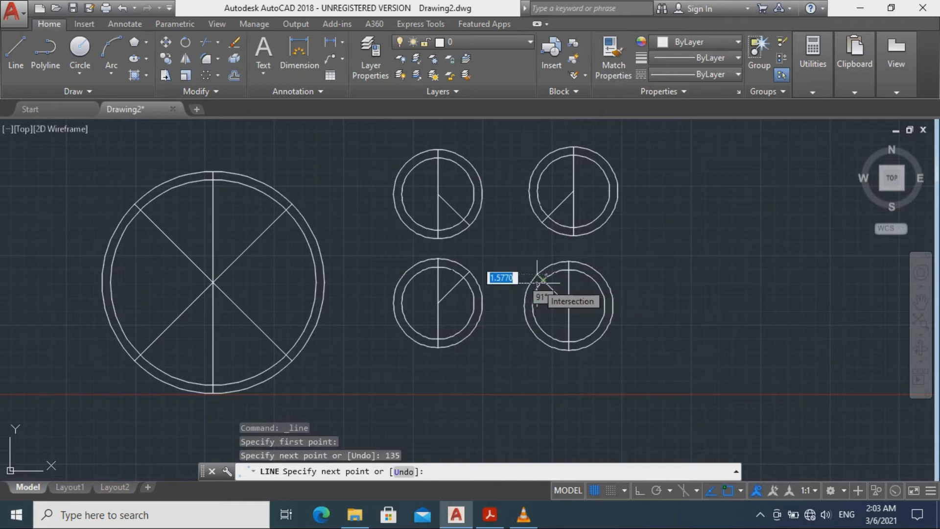
key(Escape)
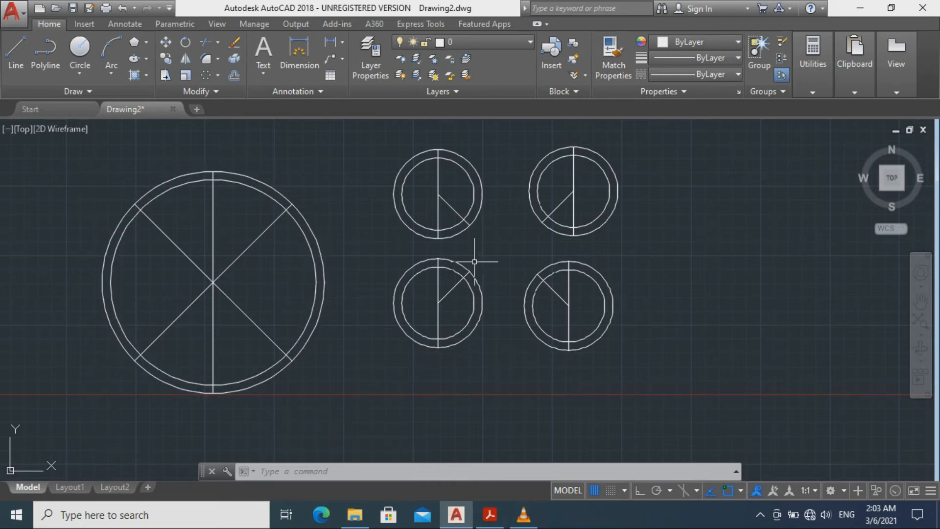
Move the lower-right small ring by its radial line's outer end to where the large ring's inner circle meets its lower-right diagonal
click(509, 254)
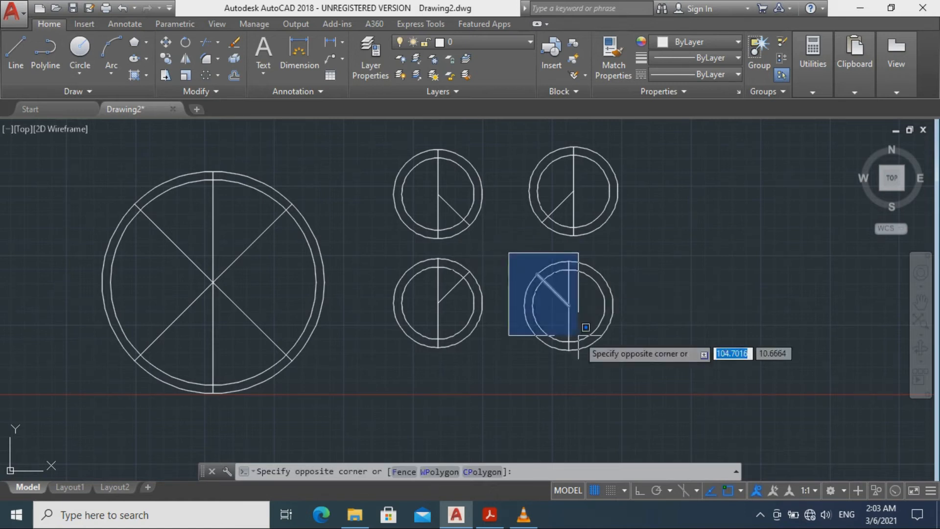
click(625, 369)
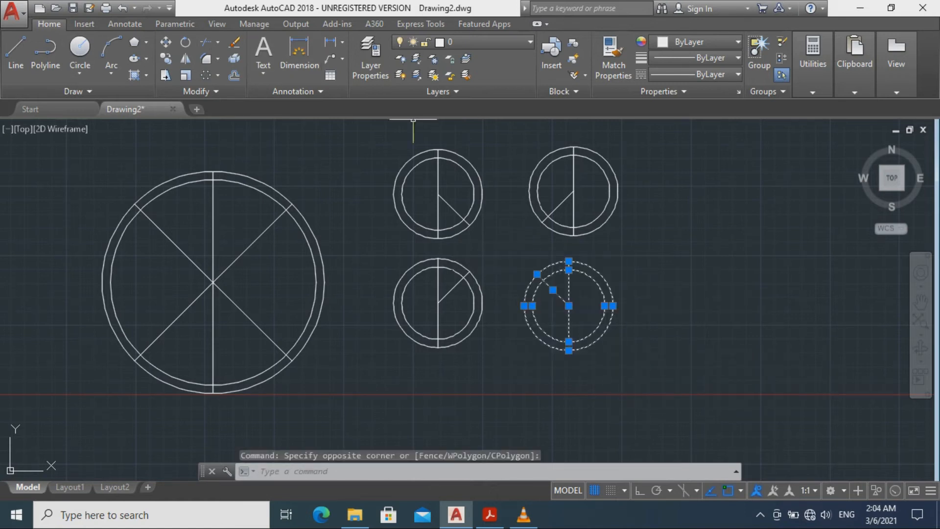
click(165, 42)
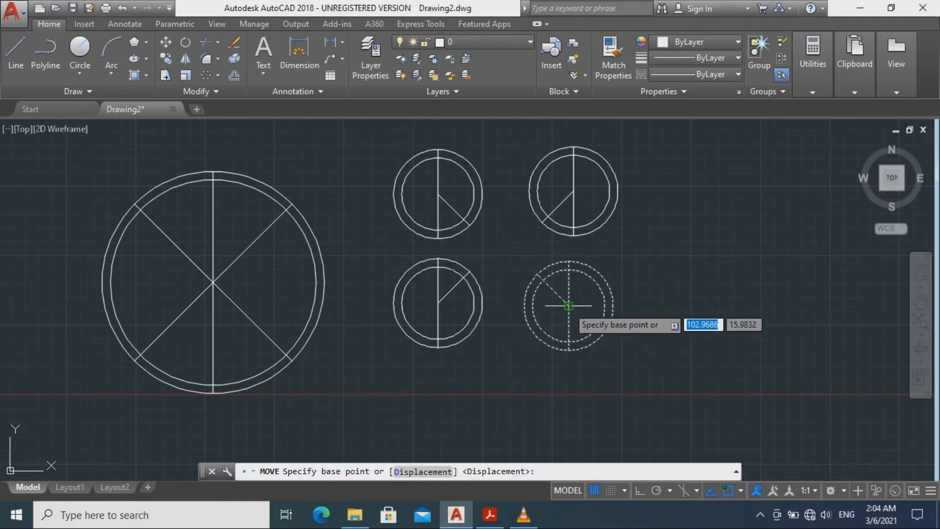
scroll(544, 280, up, 2)
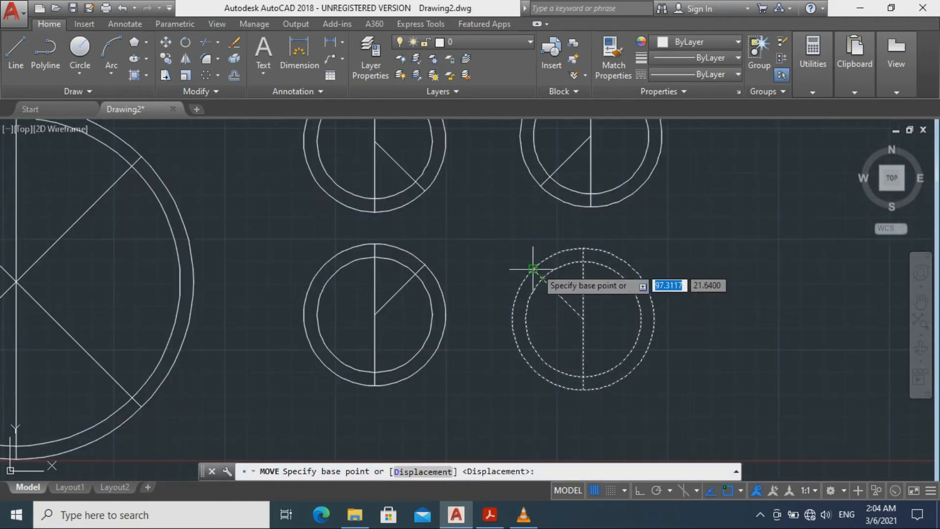
click(533, 269)
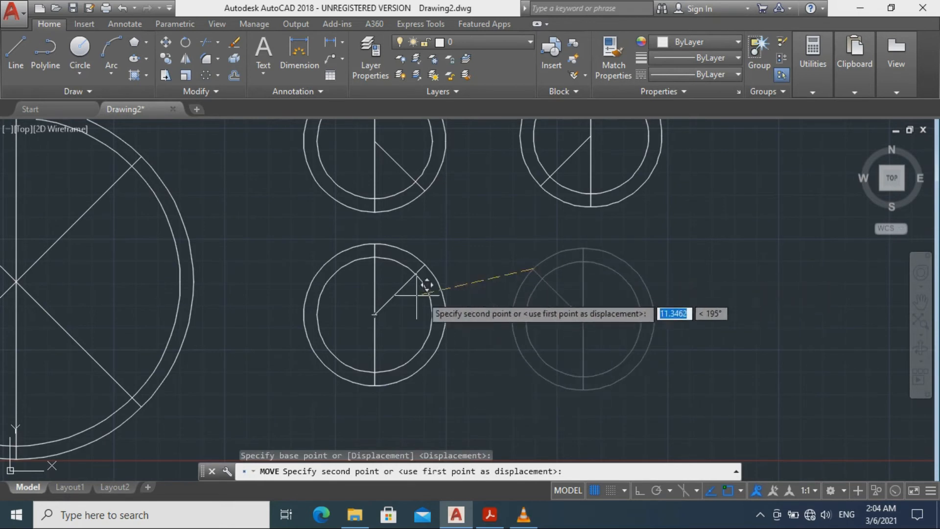
mouse_move(206, 348)
middle_down()
mouse_move(256, 365)
mouse_move(520, 300)
mouse_move(521, 246)
middle_up()
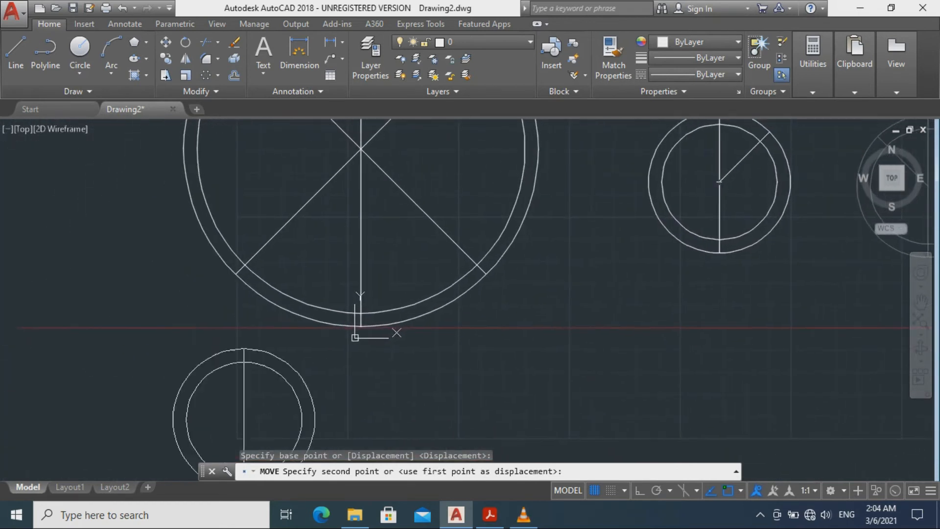
click(478, 265)
Move the lower remaining small ring by its radial line's outer end to the large ring's inner circle at the lower-left diagonal
scroll(512, 287, down, 3)
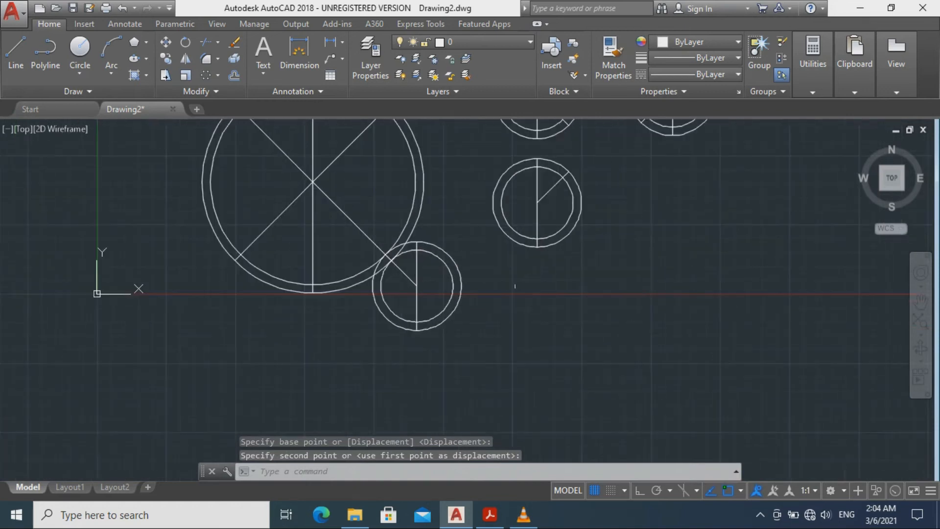
mouse_move(611, 300)
middle_down()
mouse_move(580, 385)
mouse_move(580, 367)
middle_up()
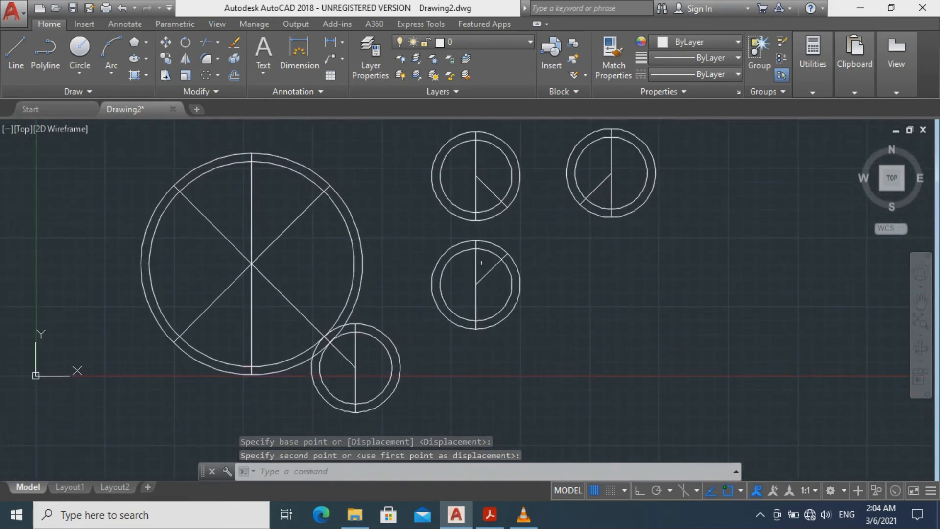
click(417, 230)
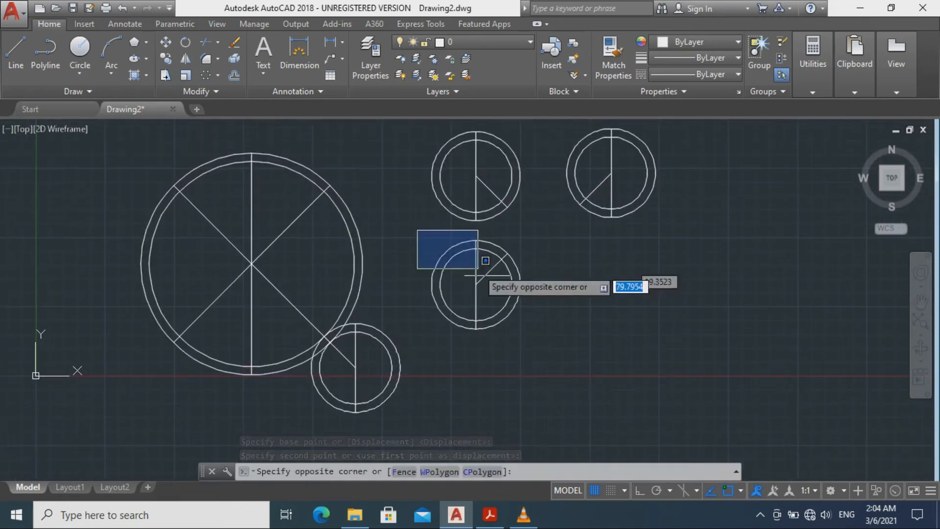
click(531, 337)
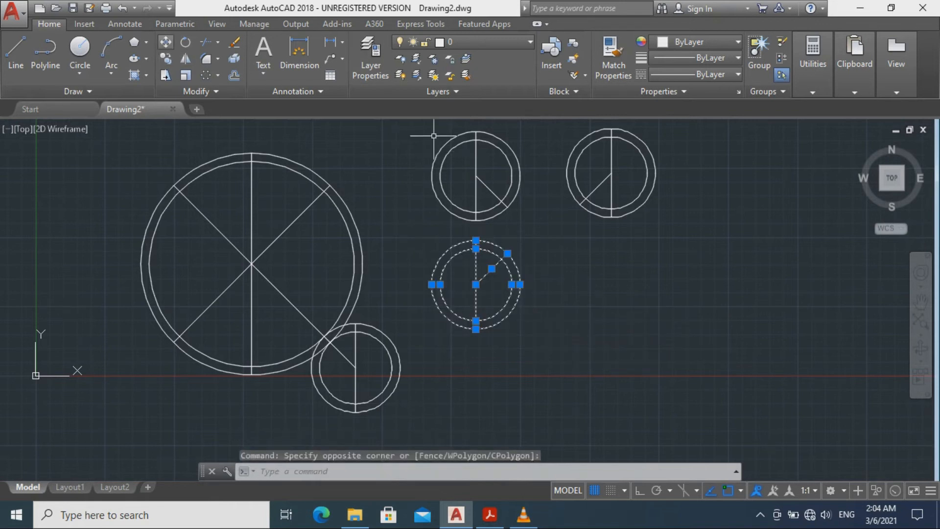
click(165, 42)
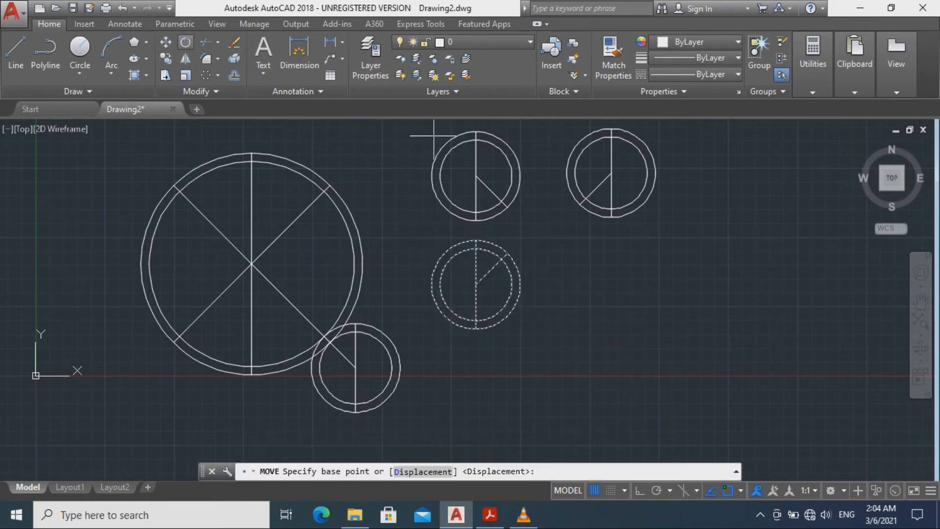
click(507, 253)
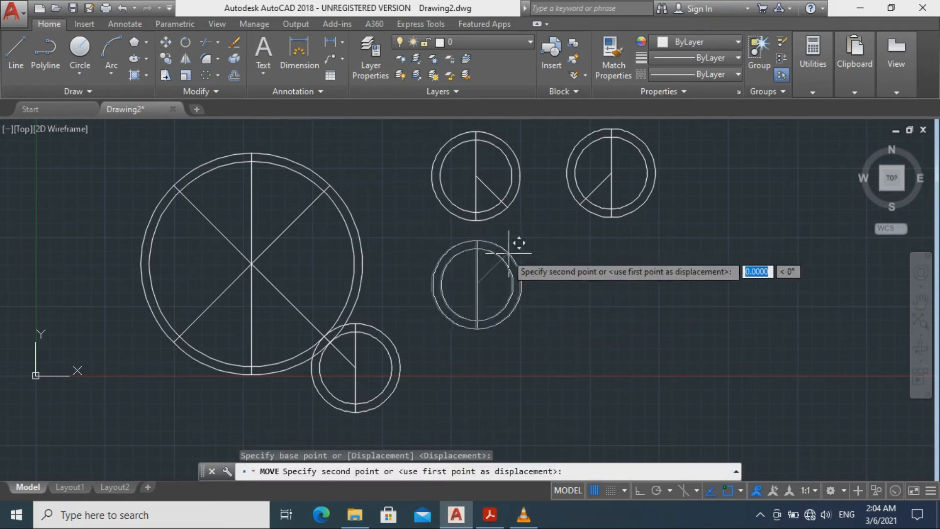
click(180, 336)
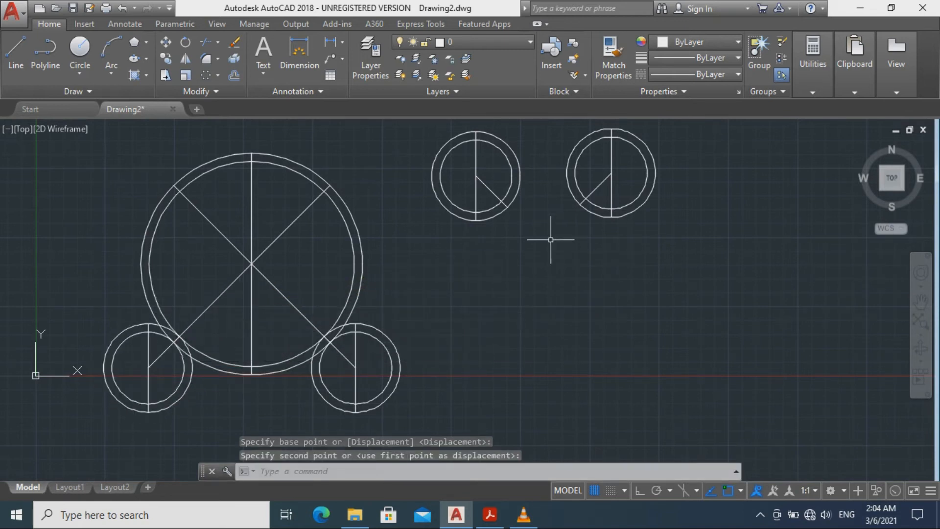
Move the small ring whose radial line points lower-right by that line's outer end to the large inner circle's upper-left diagonal intersection
click(429, 132)
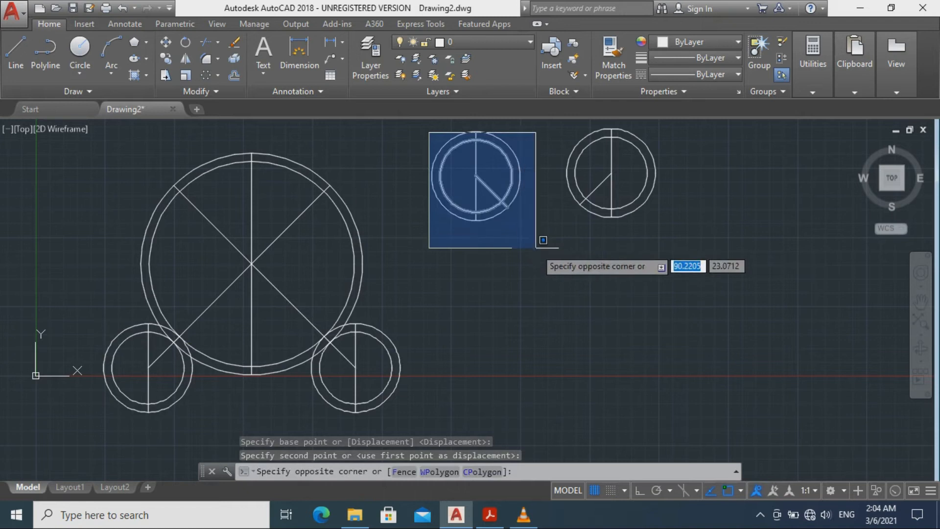
click(548, 265)
click(527, 230)
click(408, 128)
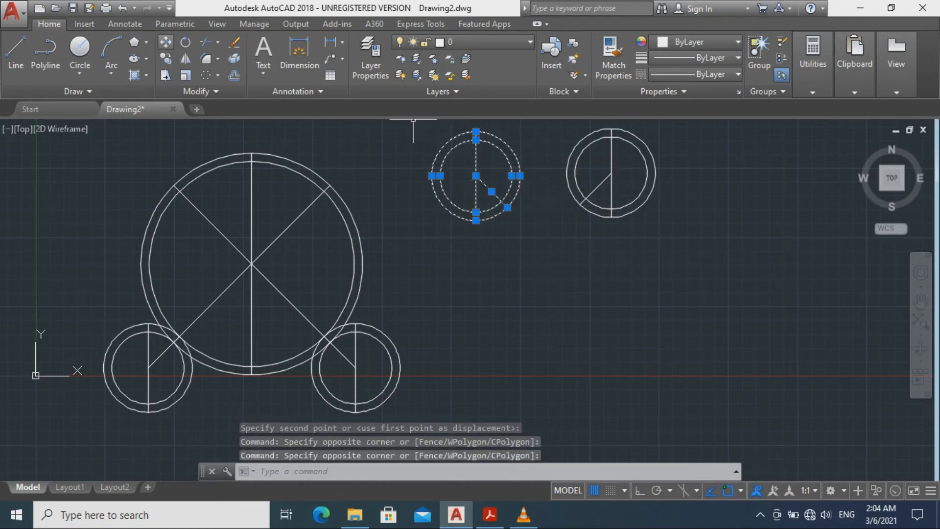
text(m)
key(Return)
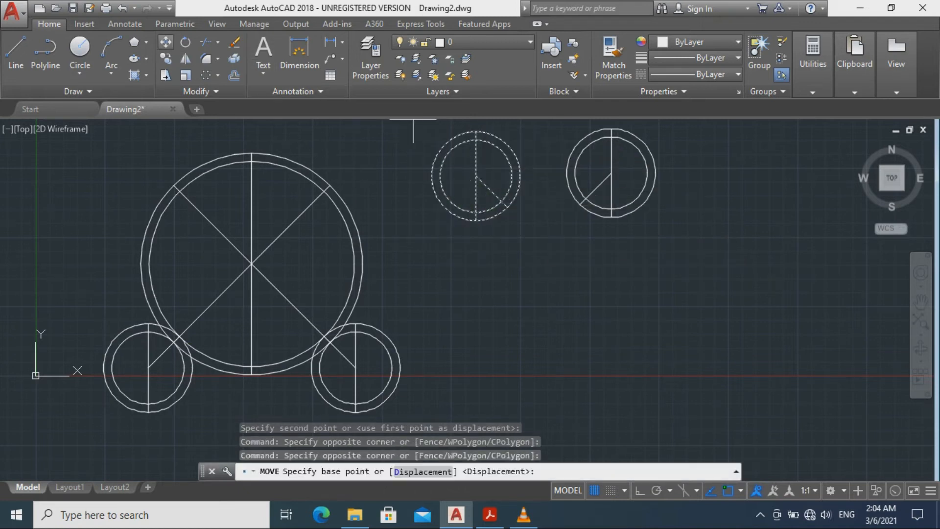
click(506, 207)
scroll(173, 186, up, 2)
scroll(174, 186, up, 2)
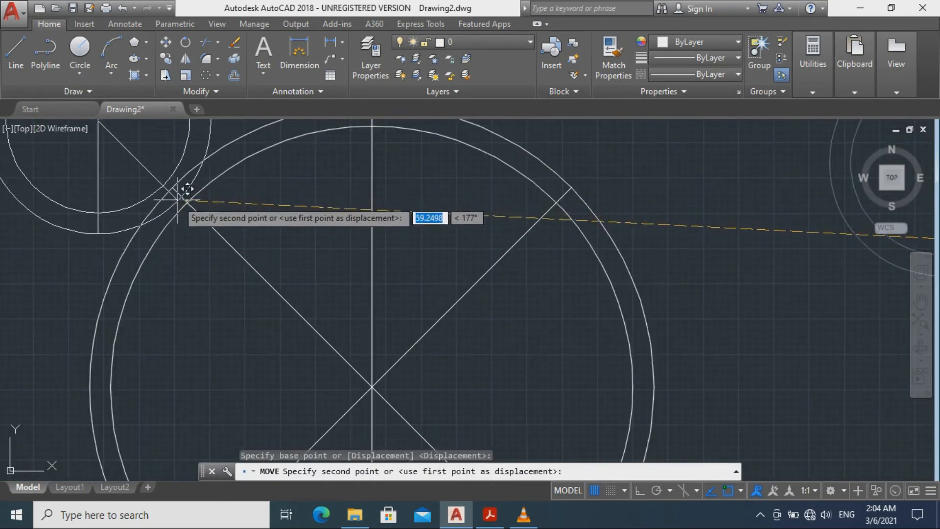
click(185, 200)
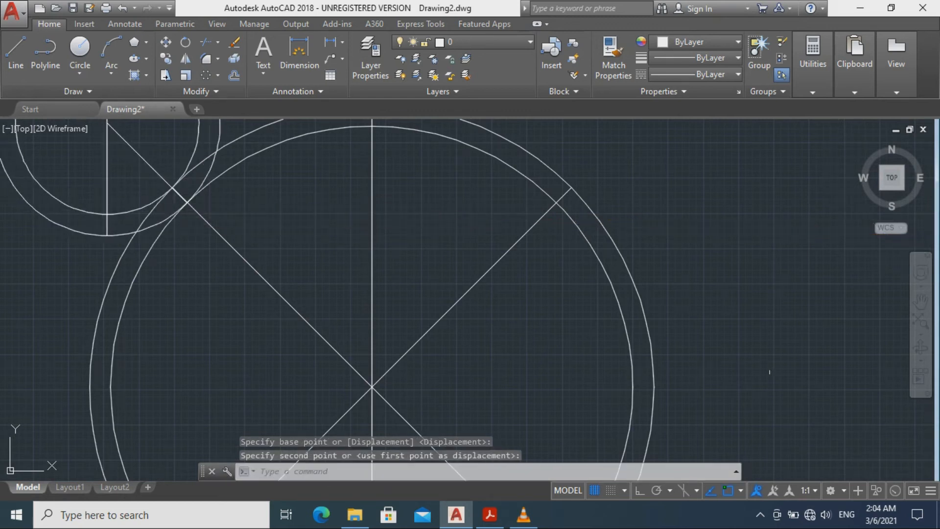
Move the last detached small ring by its radial line's outer end to the large inner circle's upper-right diagonal intersection
scroll(785, 300, down, 4)
middle_drag(806, 325, 550, 291)
click(658, 150)
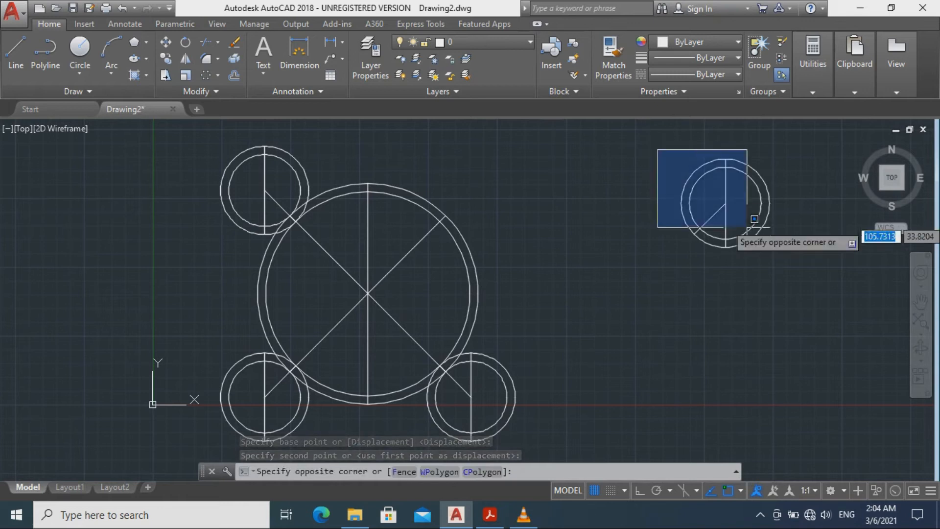
click(789, 271)
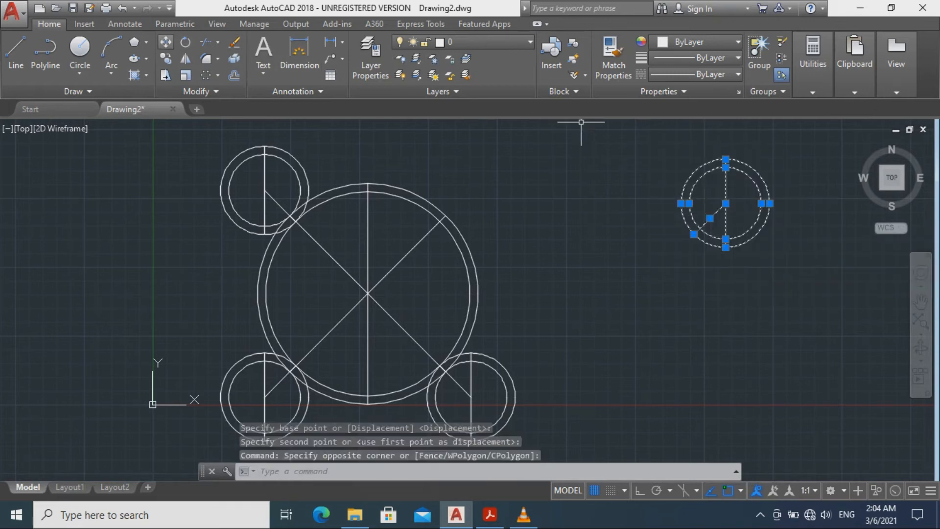
text(m)
key(Return)
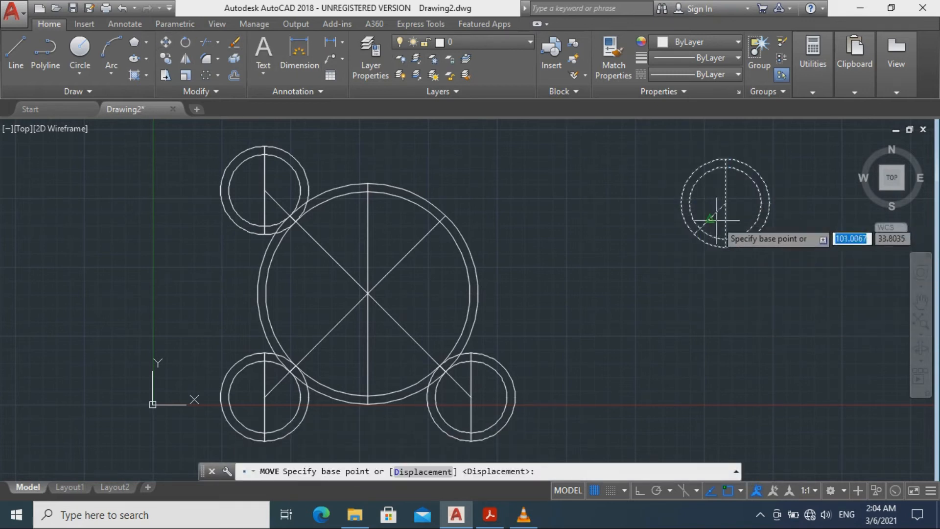
click(694, 234)
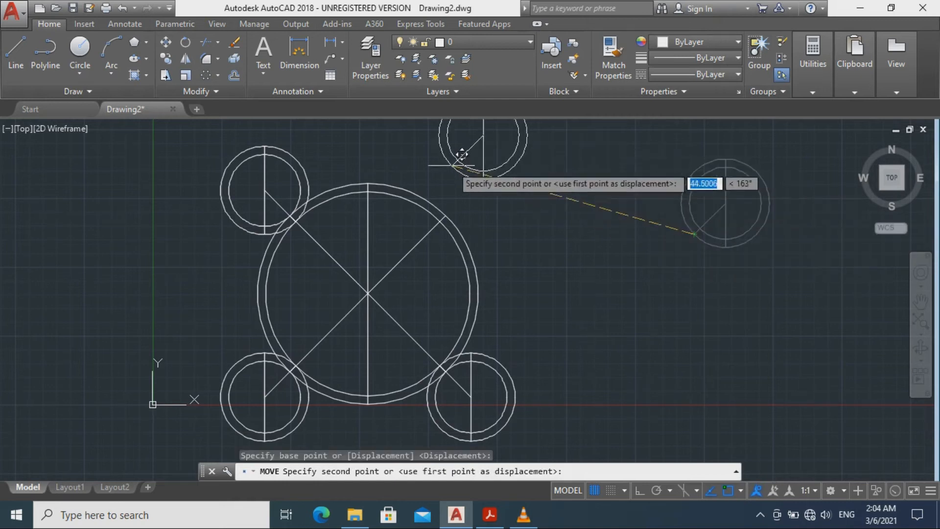
scroll(446, 211, up, 4)
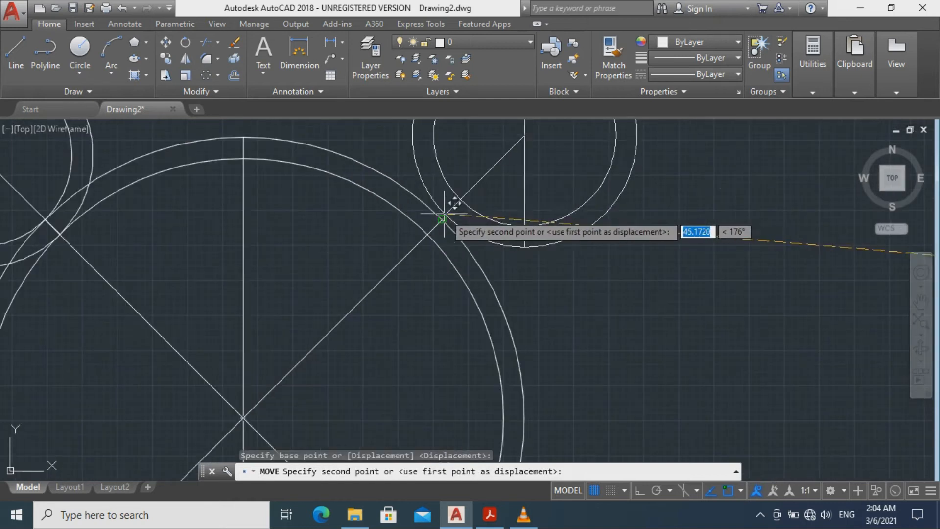
click(429, 231)
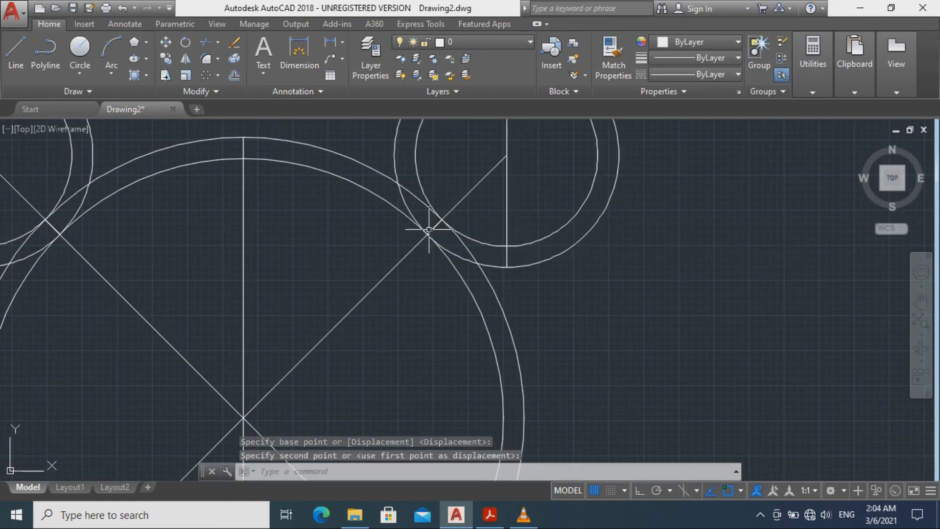
Erase all construction lines: the large ring's vertical and diagonal lines and each small ring's vertical and radial lines
scroll(670, 288, down, 5)
mouse_move(734, 190)
middle_down()
mouse_move(726, 233)
mouse_move(574, 228)
middle_up()
mouse_move(655, 231)
middle_down()
mouse_move(676, 269)
mouse_move(718, 260)
mouse_move(708, 278)
middle_up()
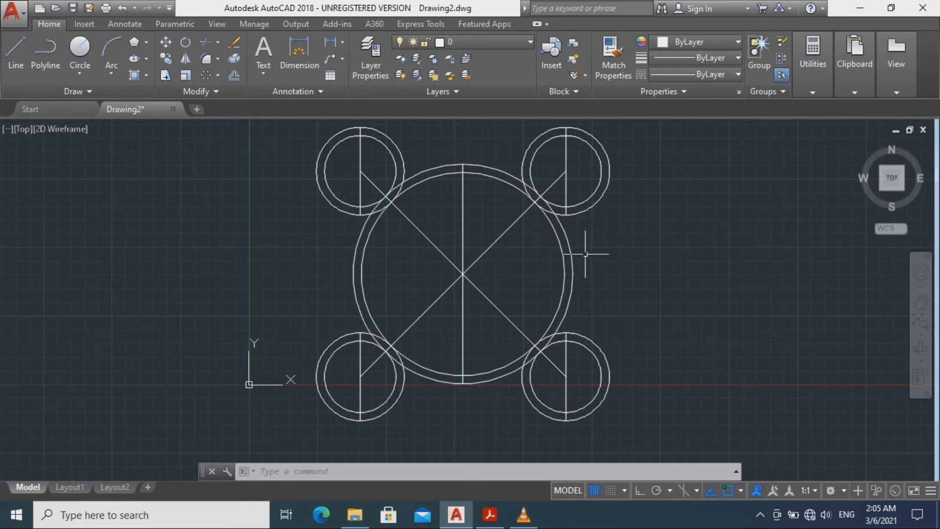
click(508, 229)
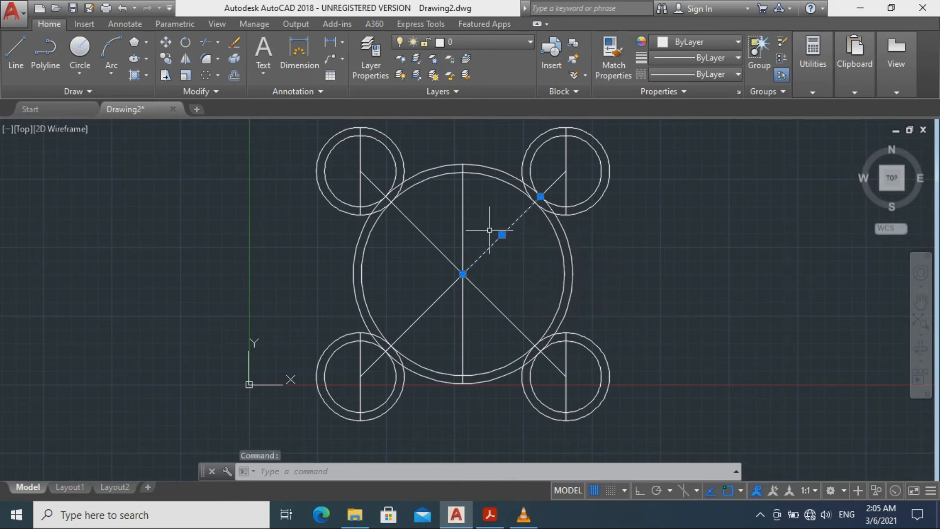
click(464, 221)
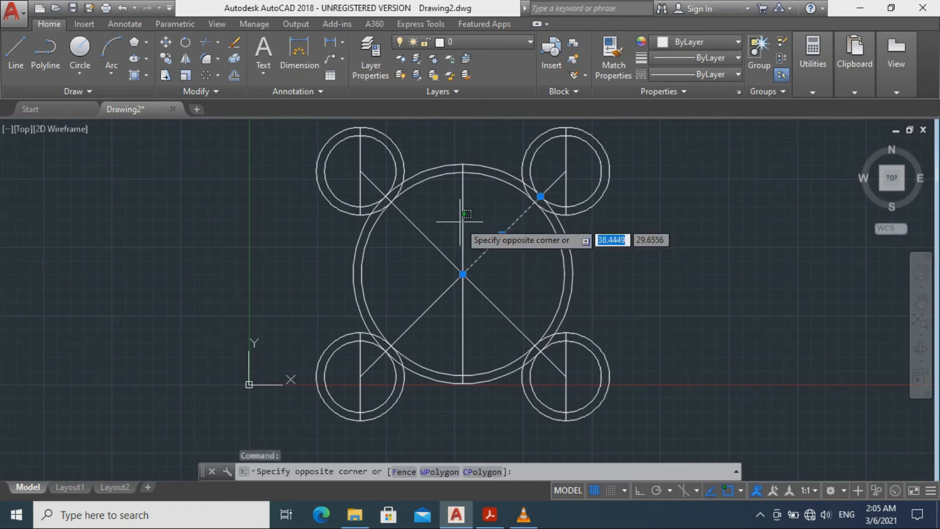
click(462, 223)
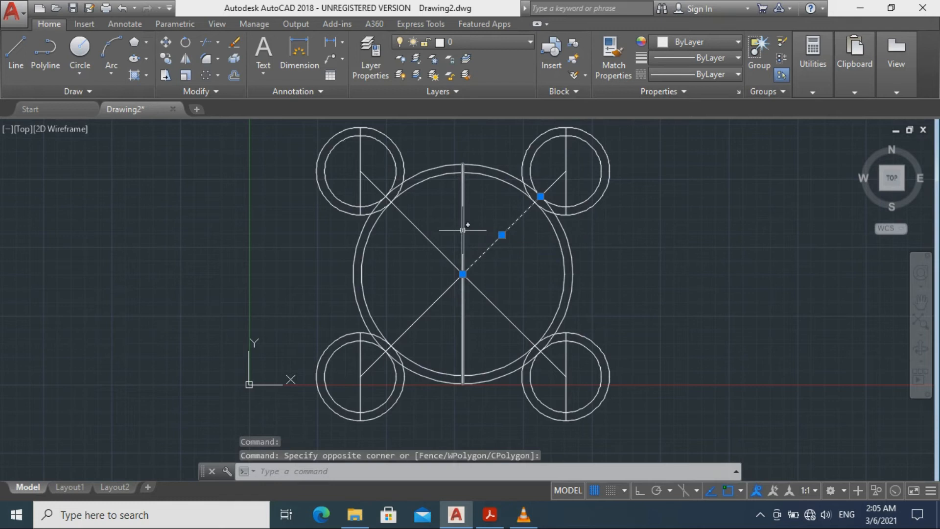
click(433, 241)
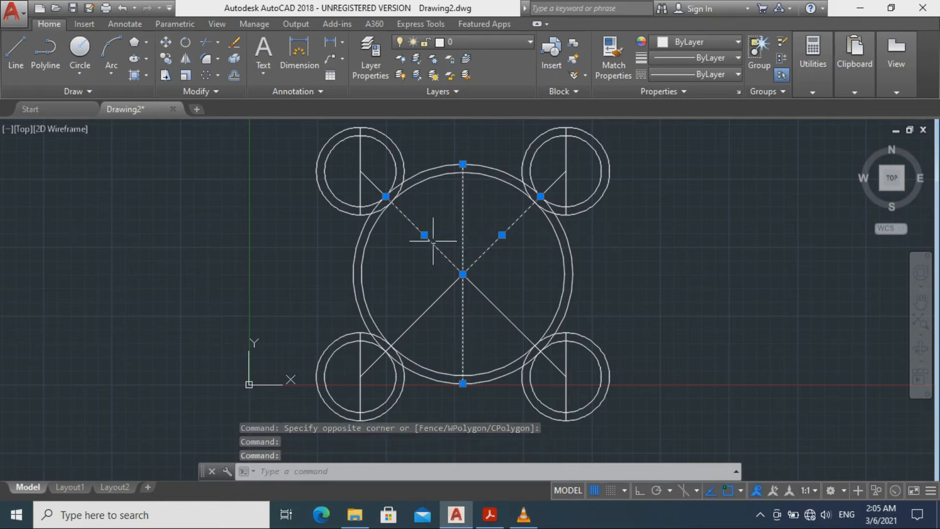
click(424, 313)
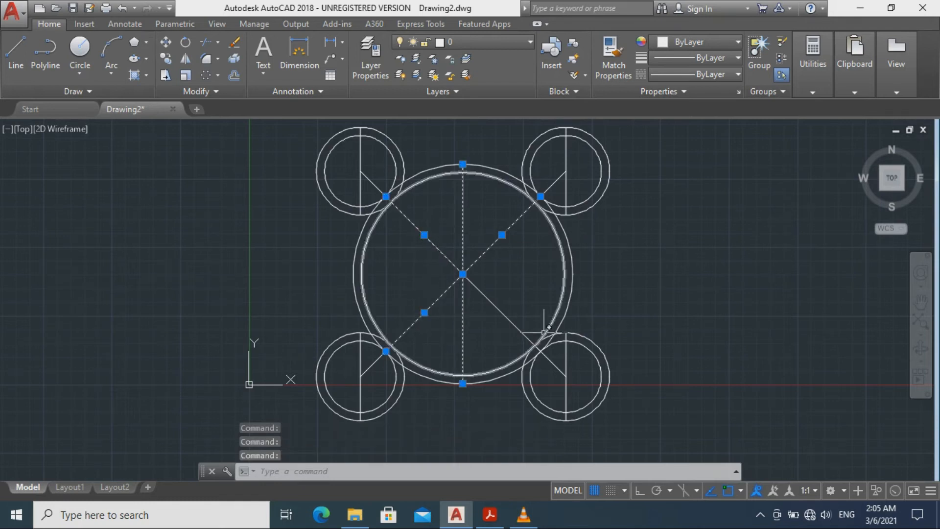
click(520, 330)
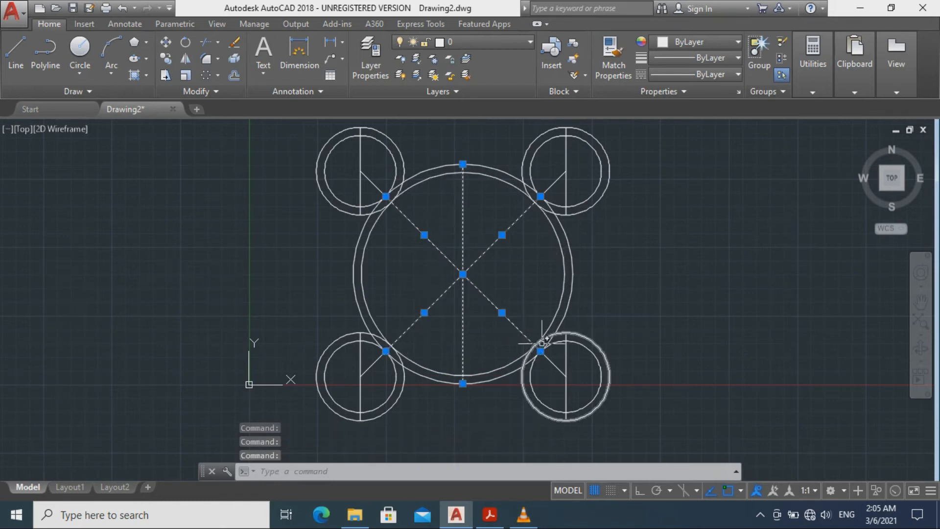
click(566, 360)
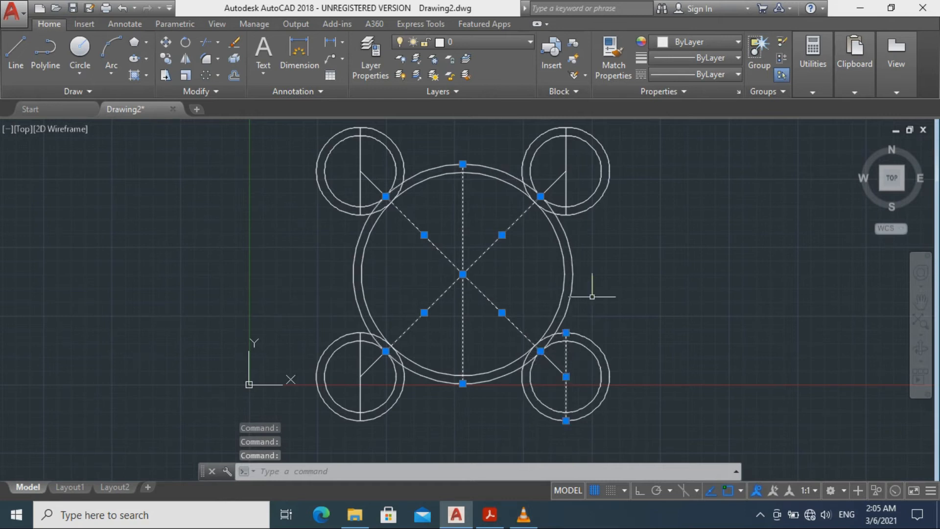
click(567, 165)
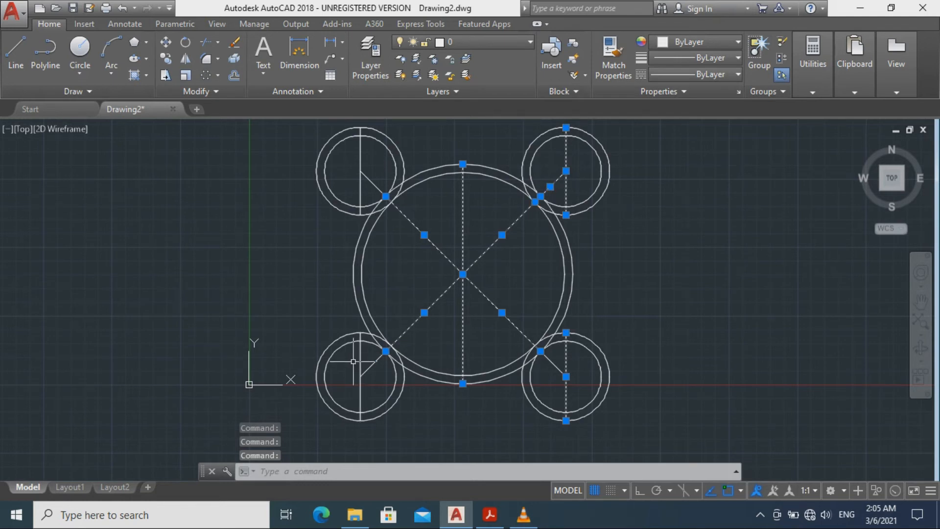
click(370, 367)
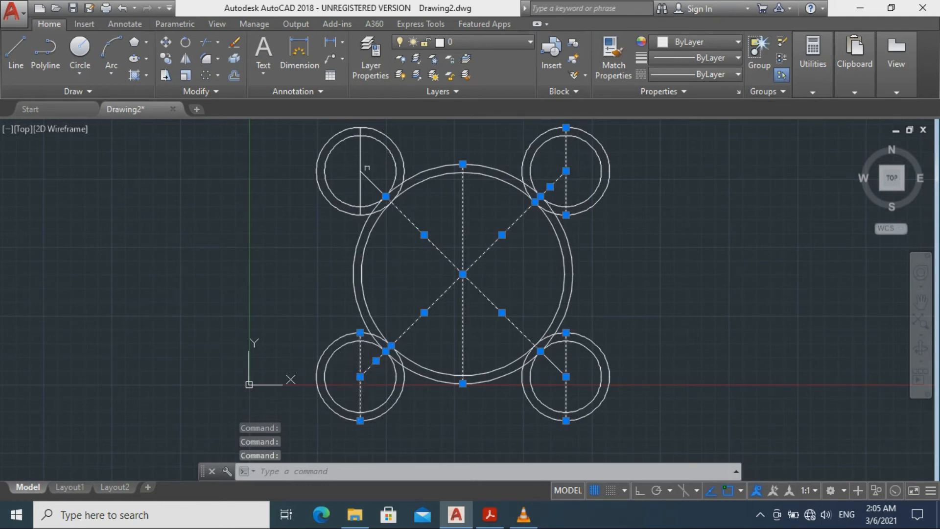
click(362, 167)
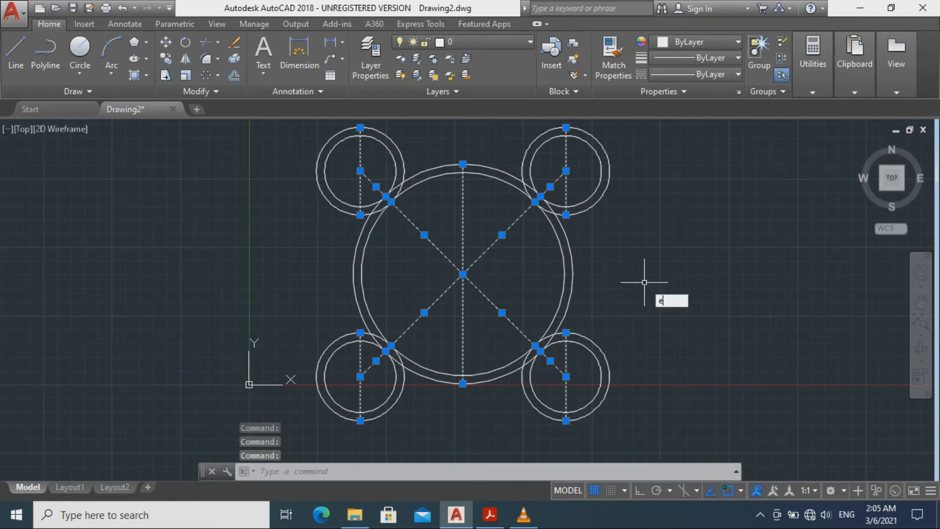
key(Return)
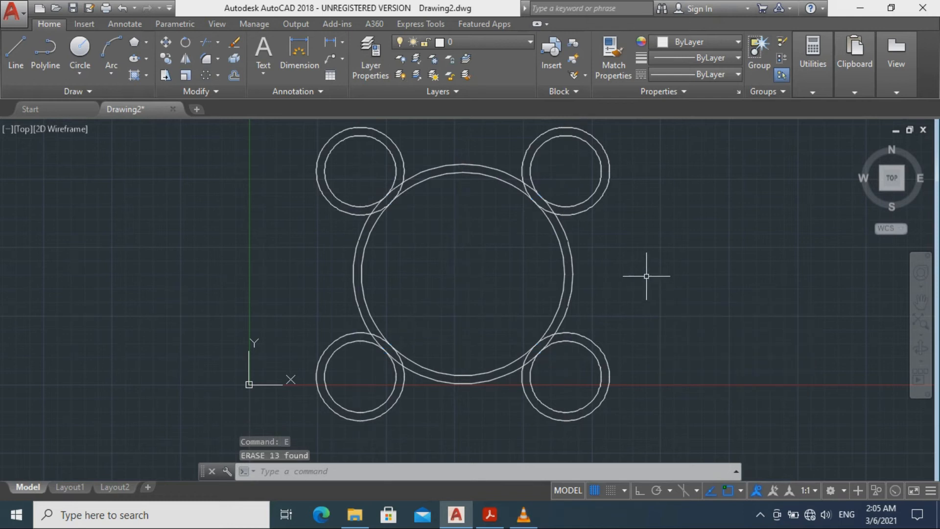
Examine the five-ring figure of Exercise 2-3 in CAD-MODULE.pdf in Acrobat Reader and return to the AutoCAD drawing
scroll(647, 275, up, 2)
scroll(647, 273, down, 3)
scroll(634, 321, up, 2)
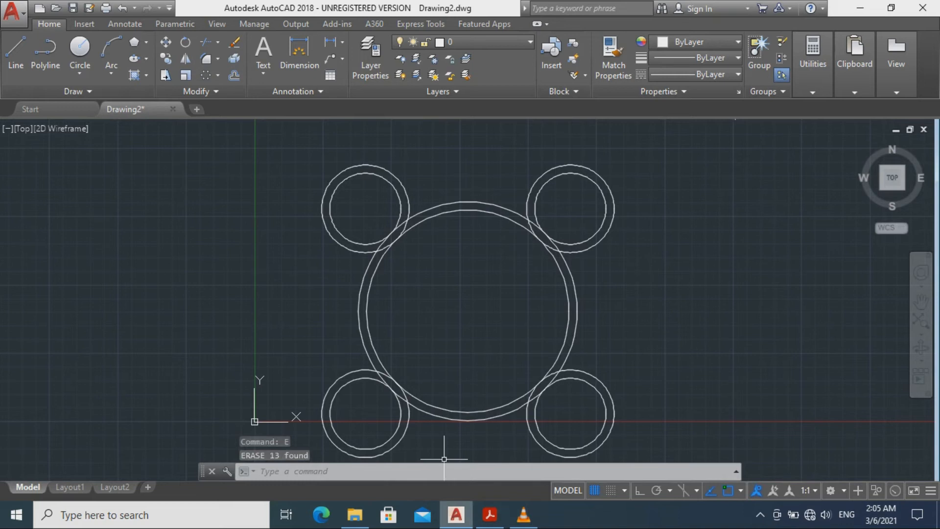
click(489, 514)
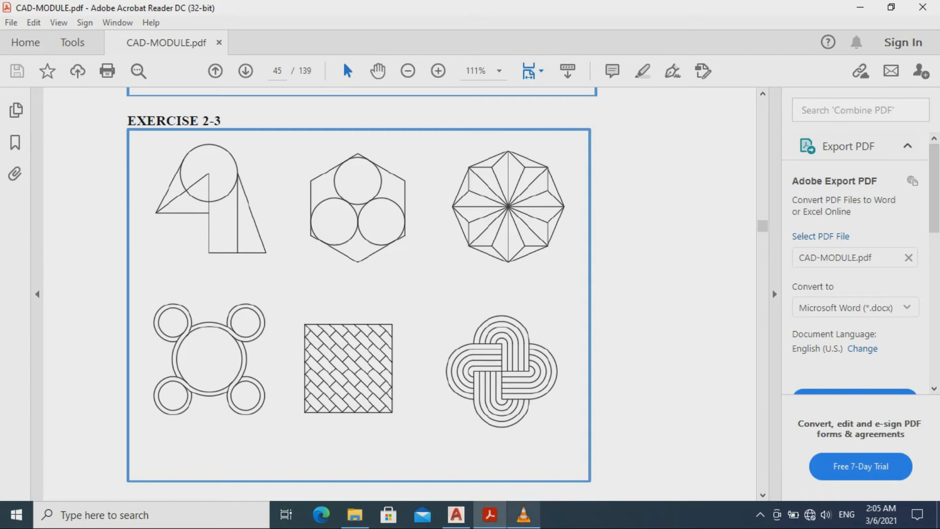
mouse_move(456, 514)
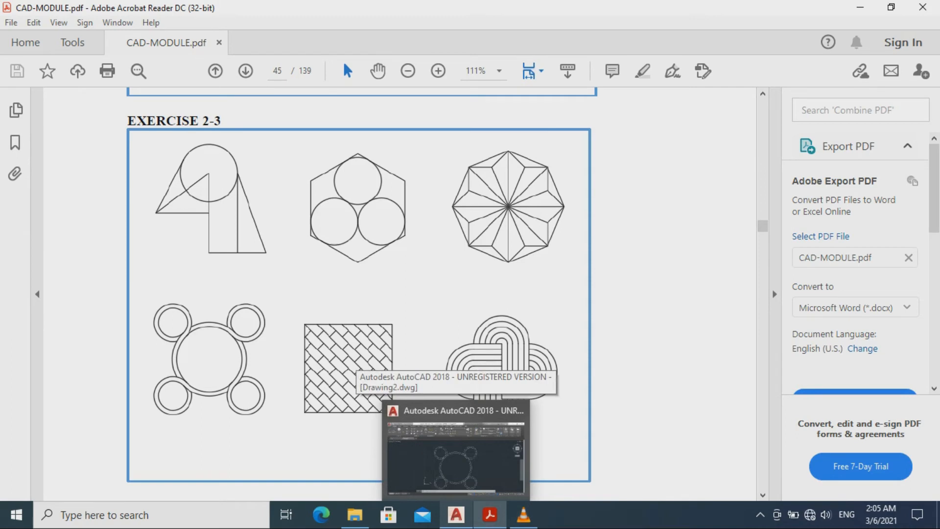
click(455, 458)
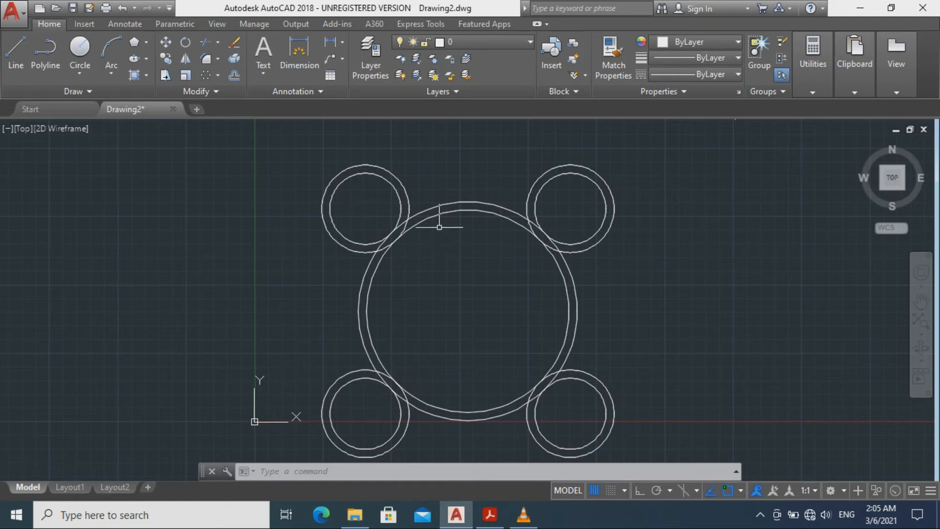
Trim the crossing outer arcs where the two upper small rings overlap the large ring, following the Exercise 2-3 figure
text(tr)
key(Return)
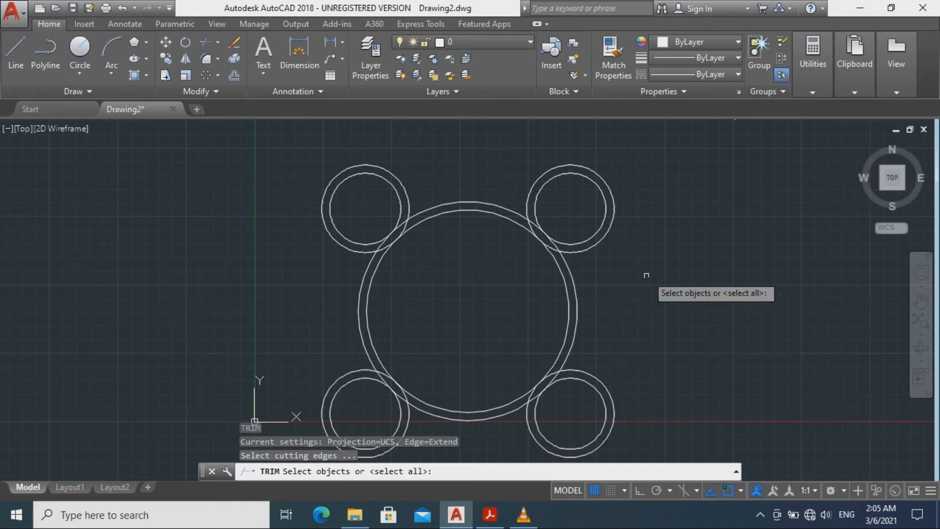
key(Return)
scroll(478, 258, up, 2)
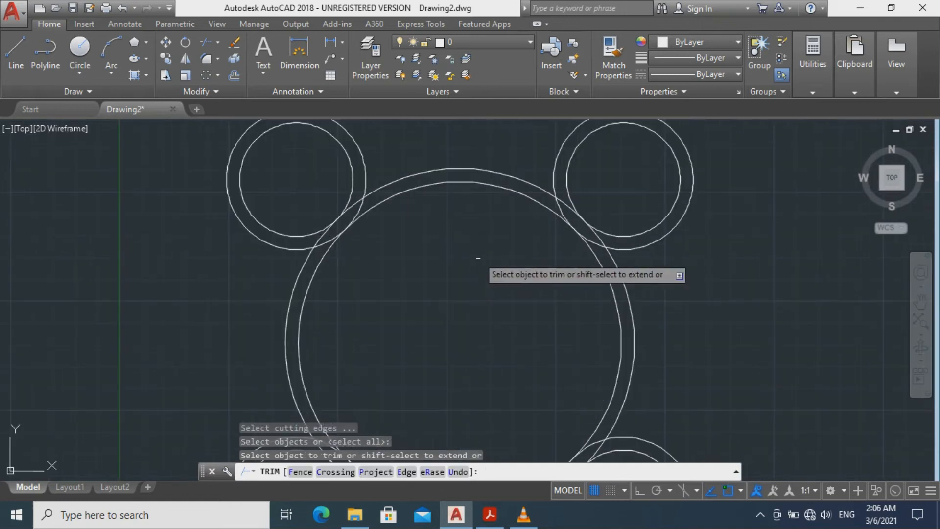
scroll(478, 258, up, 2)
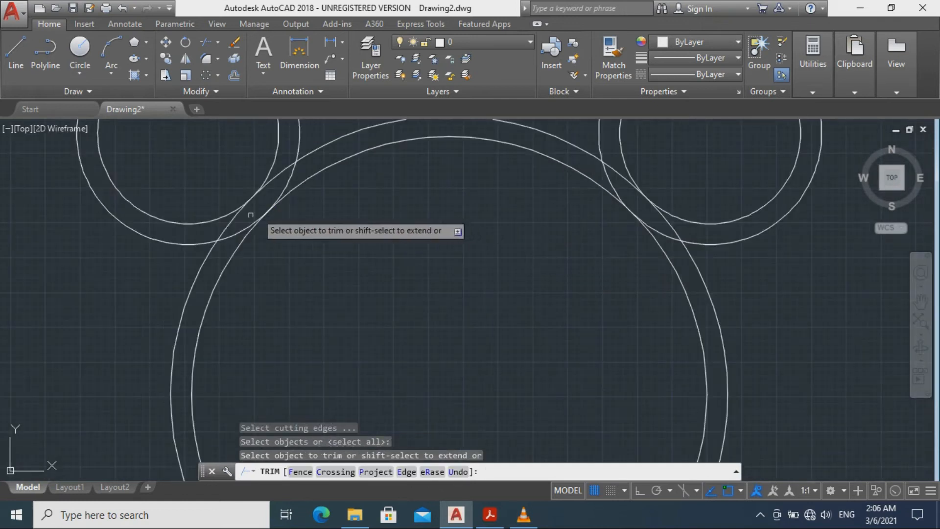
click(232, 231)
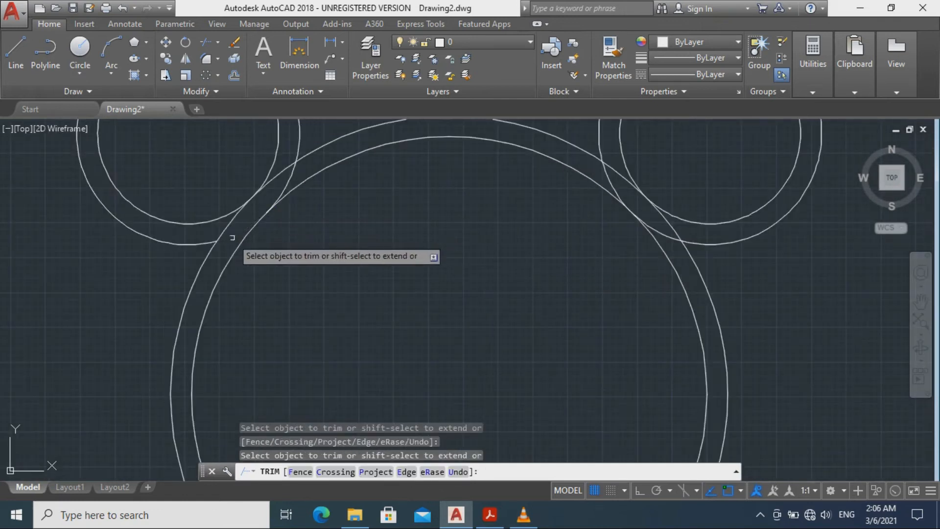
click(282, 175)
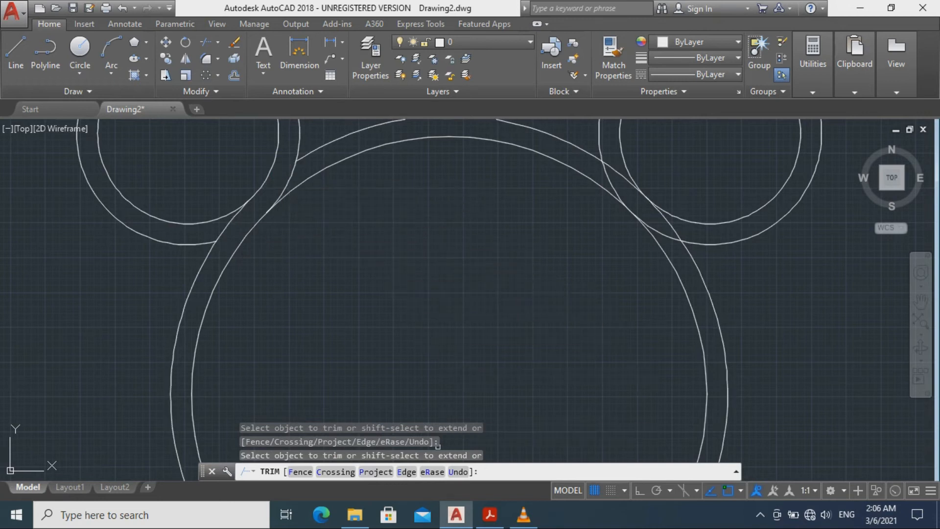
click(489, 515)
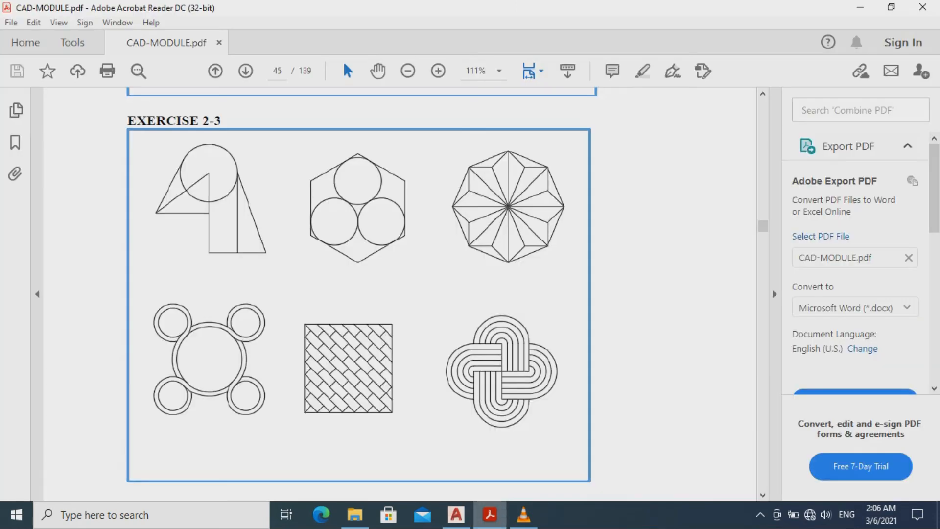
click(456, 514)
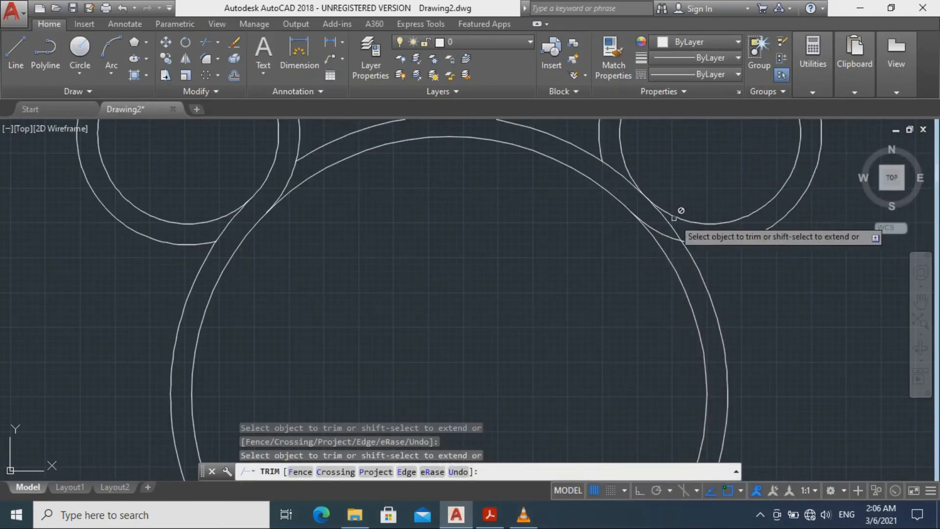
Trim the lower-right small ring's outer arc crossing the large ring and the large outer arc inside that small ring, matching the reference
scroll(646, 269, down, 2)
middle_drag(647, 269, 671, 36)
scroll(629, 191, up, 2)
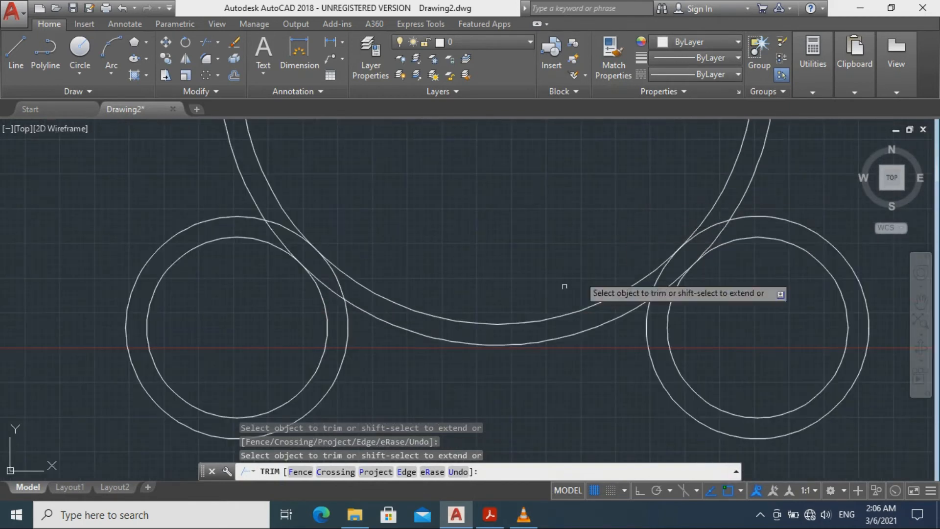
click(490, 515)
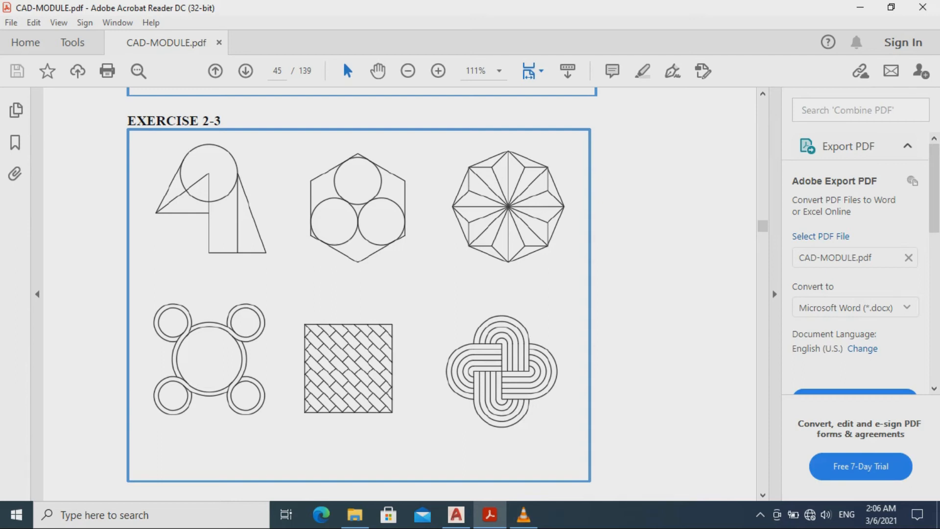
click(456, 515)
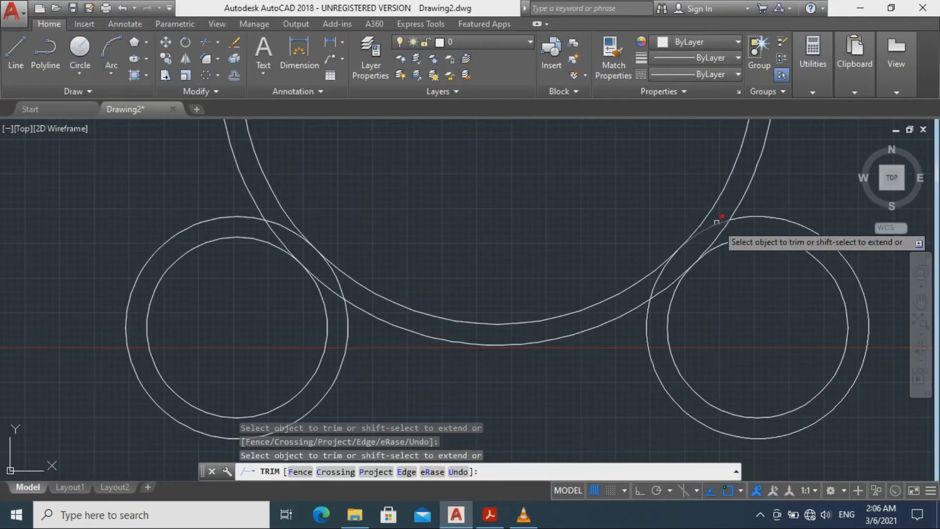
click(667, 292)
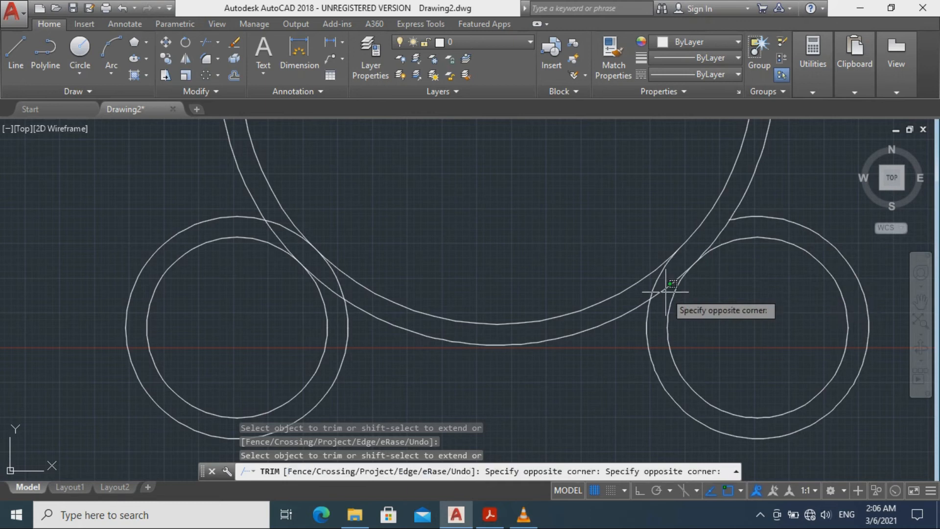
click(665, 286)
Trim the large ring's upper outer arc and the small ring's right outer arc where they cross at the lower-left overlap
click(491, 515)
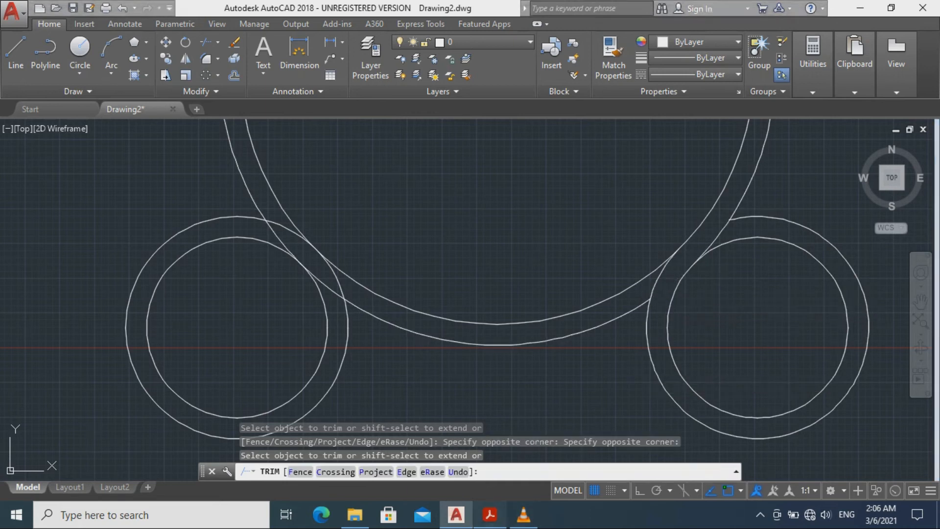
click(490, 515)
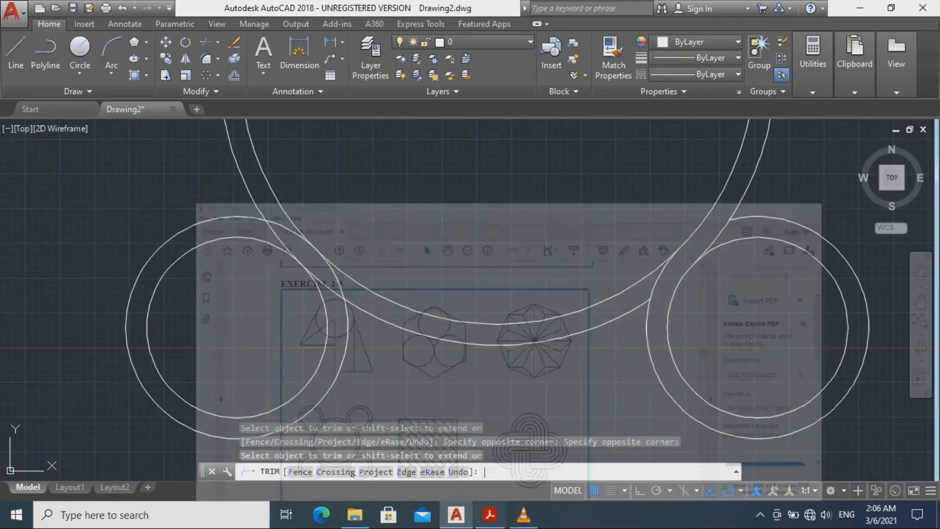
click(275, 234)
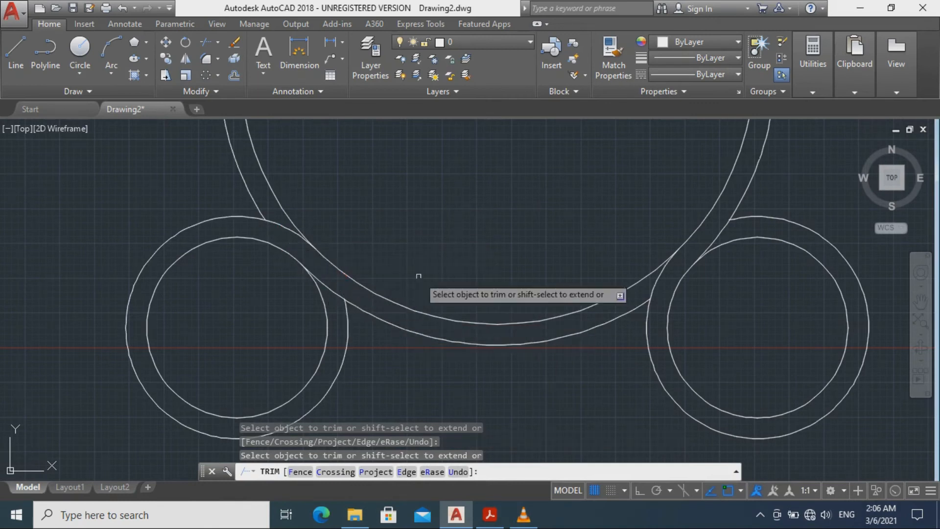
scroll(420, 273, down, 6)
middle_drag(525, 262, 441, 253)
middle_drag(586, 257, 592, 330)
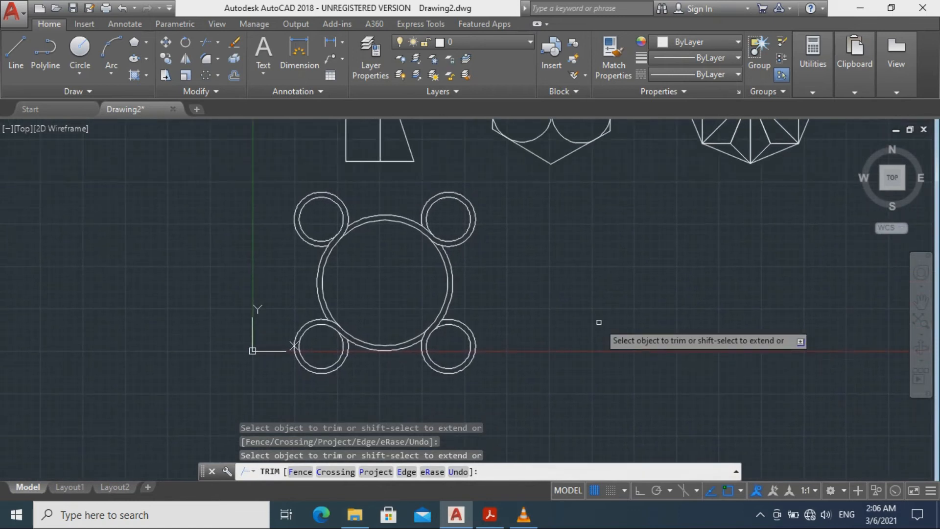
scroll(599, 322, down, 2)
scroll(599, 322, up, 2)
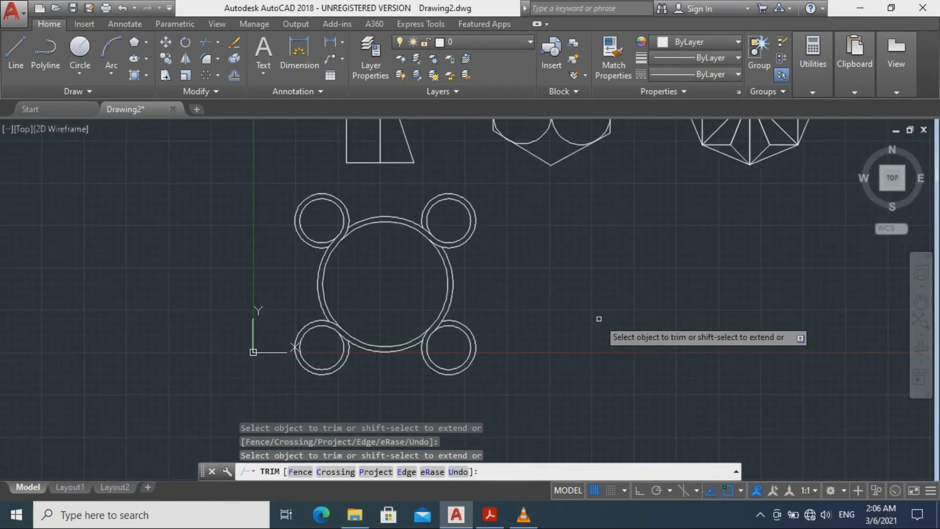
key(Escape)
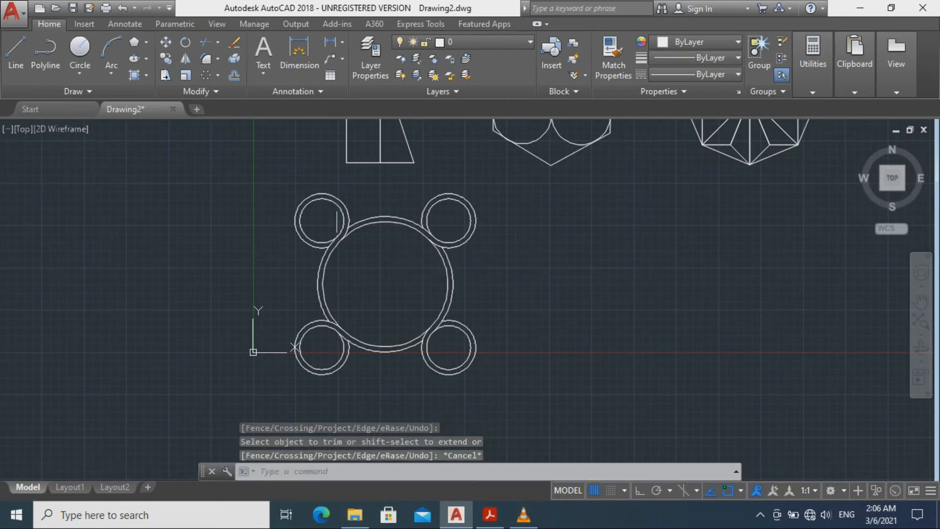
Move the whole five-ring figure about 8 units down and slightly left from the large ring's centre
click(284, 174)
click(523, 399)
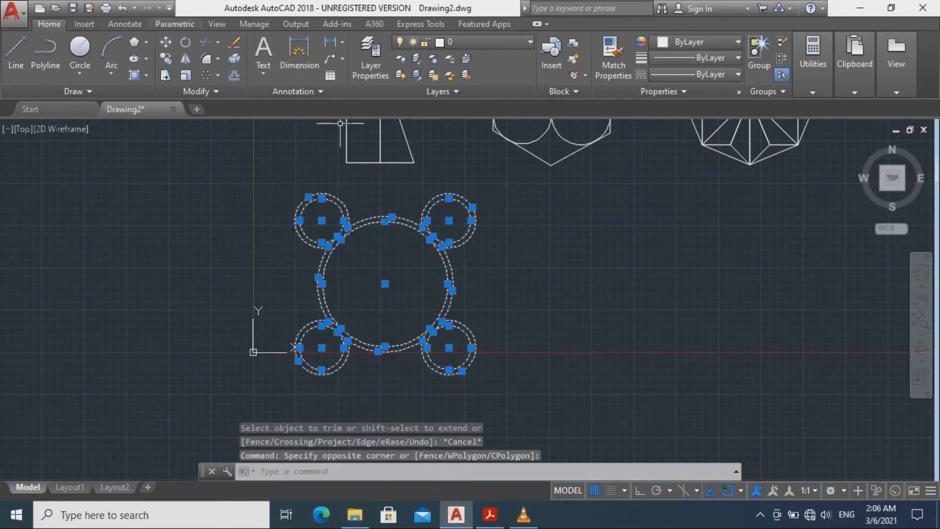
click(166, 42)
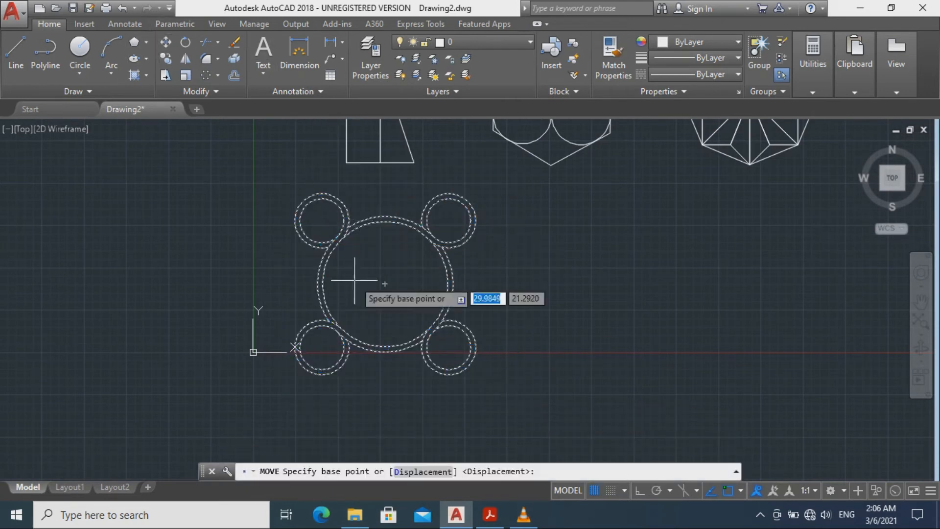
click(384, 283)
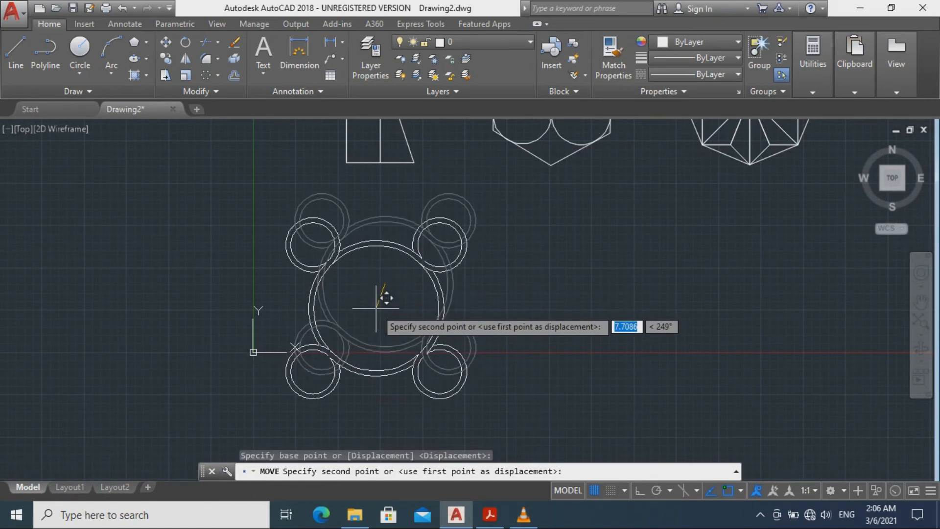
click(376, 309)
scroll(536, 283, down, 2)
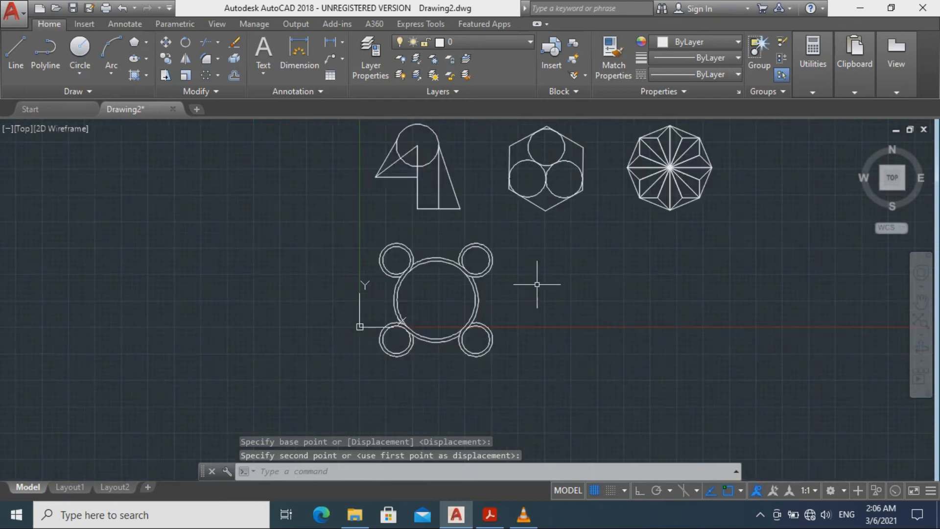
Check the square woven-pattern figure of Exercise 2-3 in CAD-MODULE.pdf in Acrobat Reader and return to the AutoCAD drawing
scroll(536, 276, up, 4)
middle_drag(550, 283, 487, 143)
scroll(488, 191, down, 2)
scroll(489, 191, up, 2)
mouse_move(510, 225)
middle_down()
mouse_move(460, 307)
mouse_move(478, 291)
mouse_move(444, 300)
middle_up()
scroll(479, 289, down, 2)
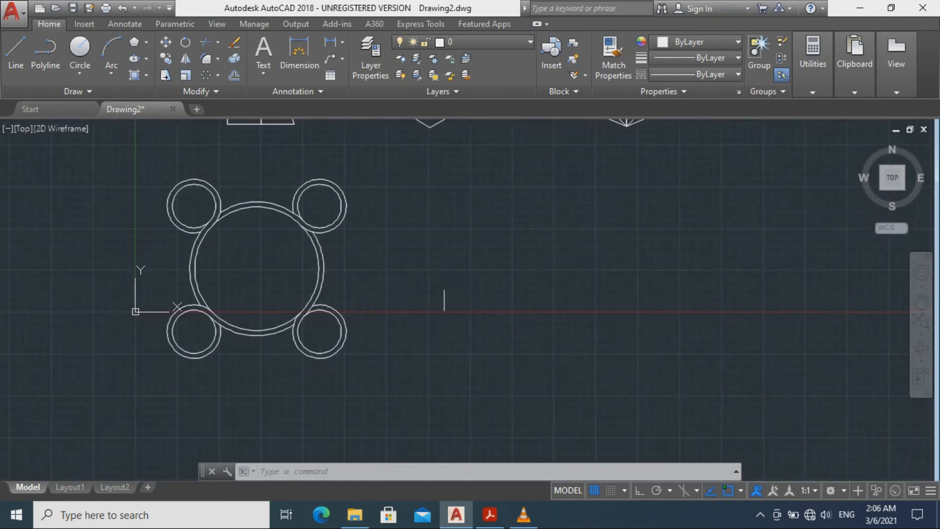
key(alt+Tab)
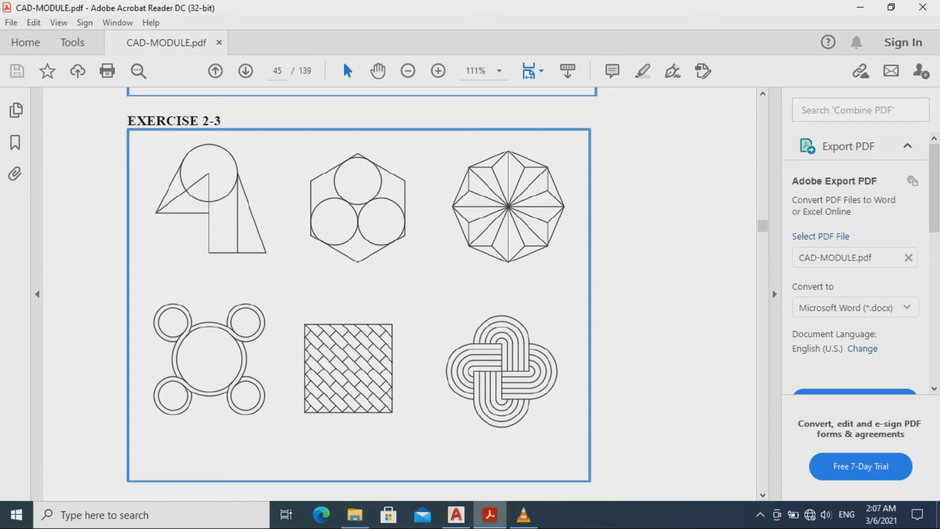
click(456, 514)
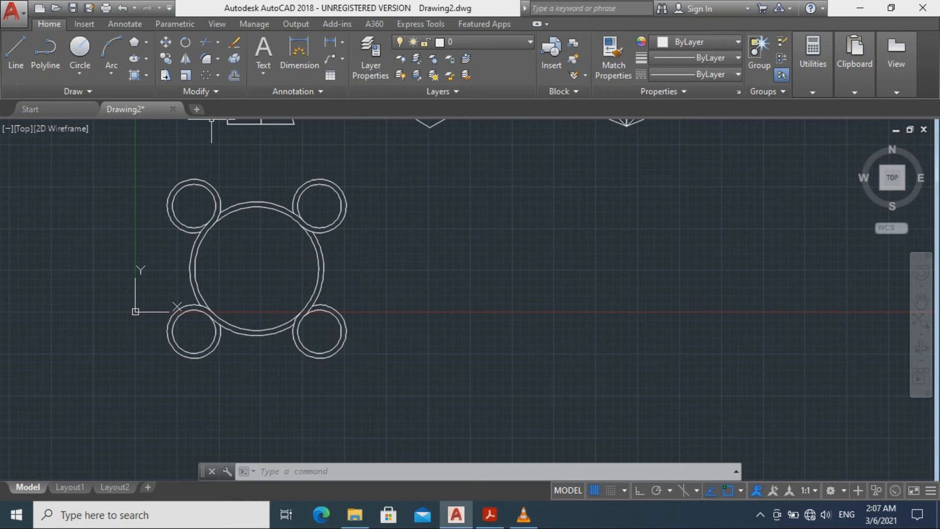
Draw a 40 by 40 rectangle to the right of the five-ring figure
click(146, 42)
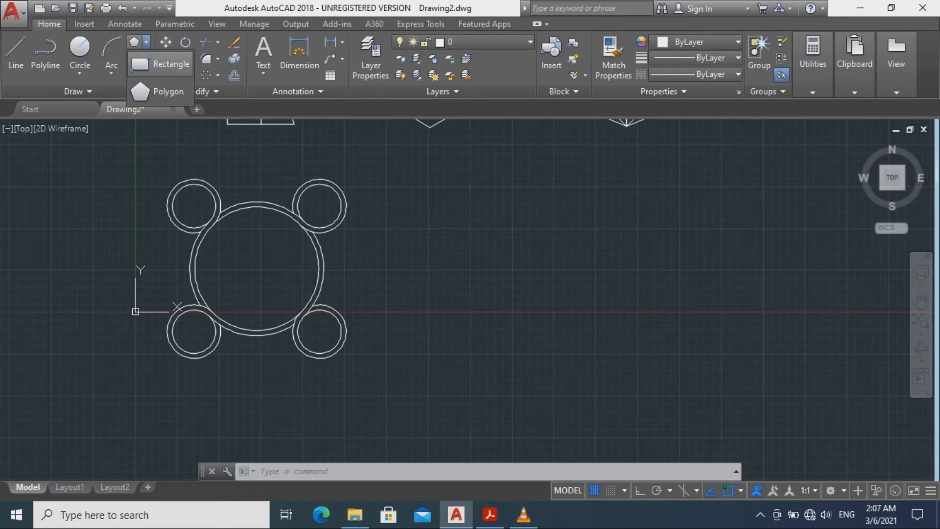
click(161, 64)
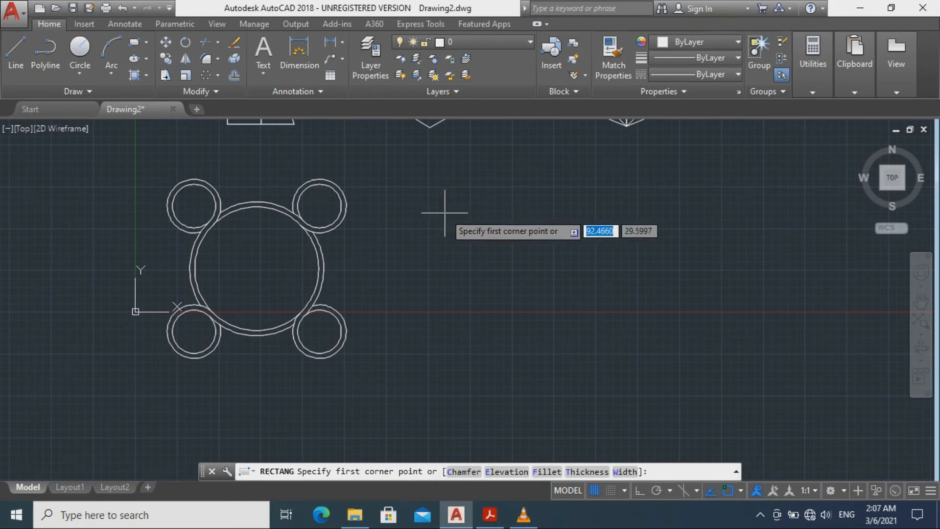
click(493, 231)
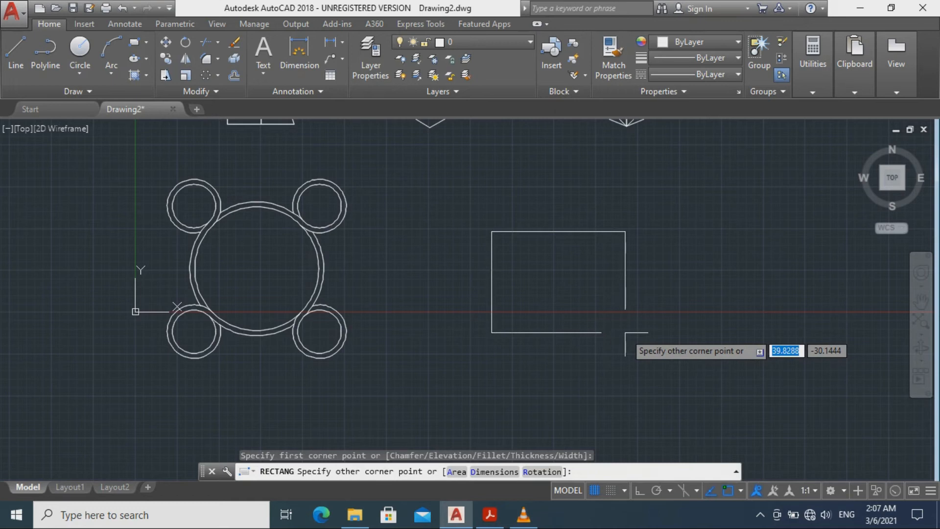
key(Tab)
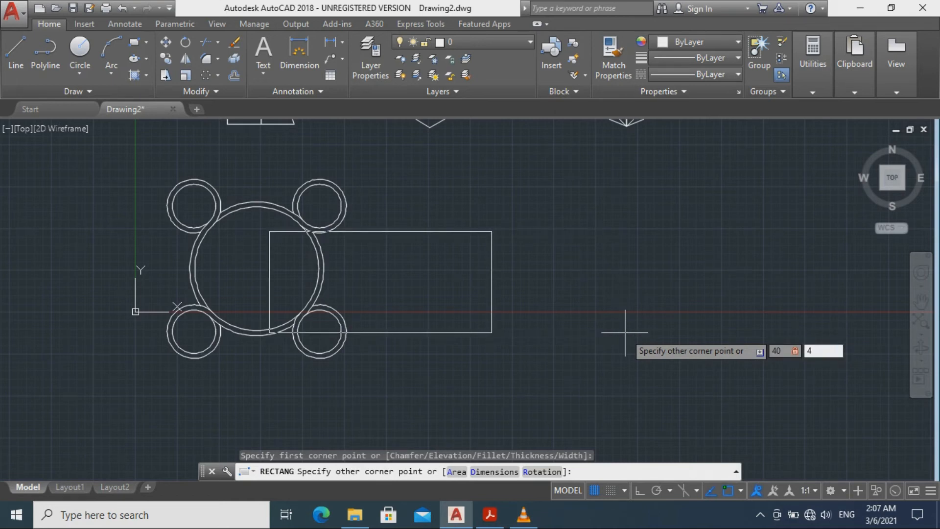
key(Return)
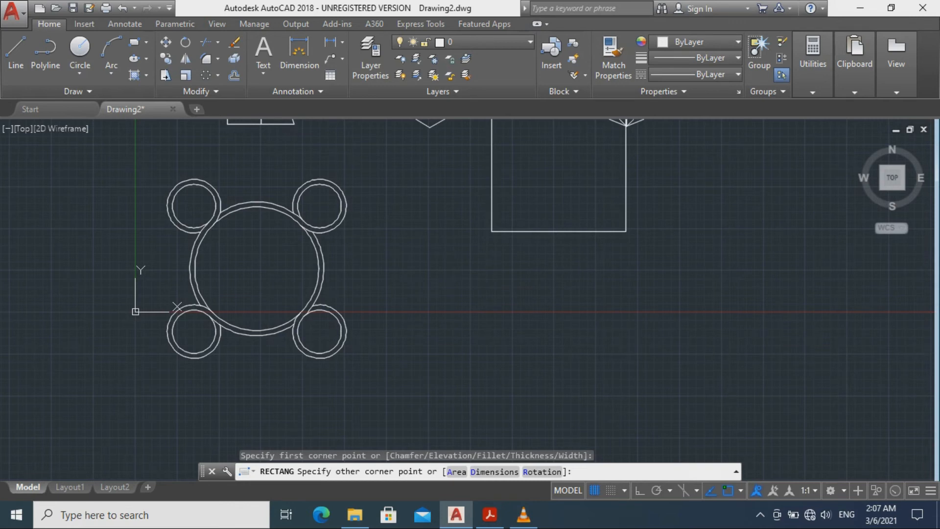
Move the 40 by 40 square down and left, clear of the upper figures and level with the five-ring figure
middle_drag(728, 254, 595, 348)
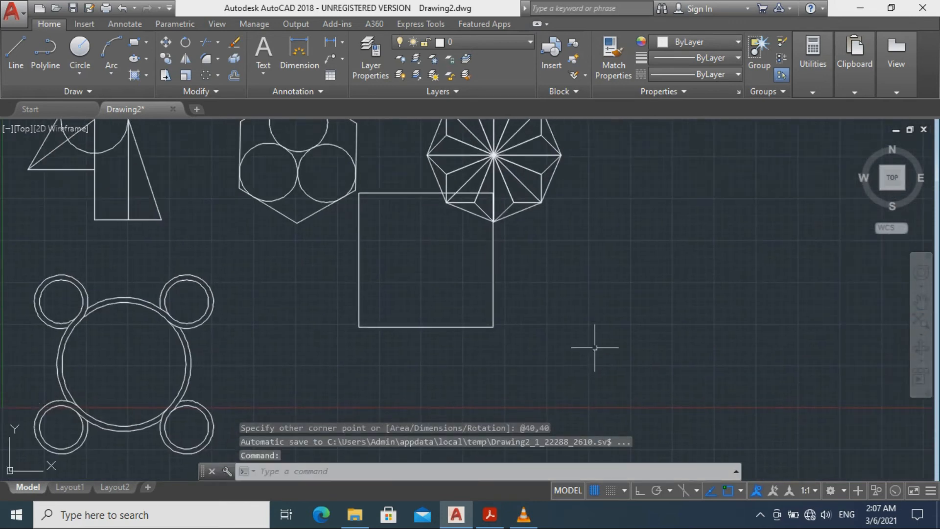
click(441, 322)
click(437, 325)
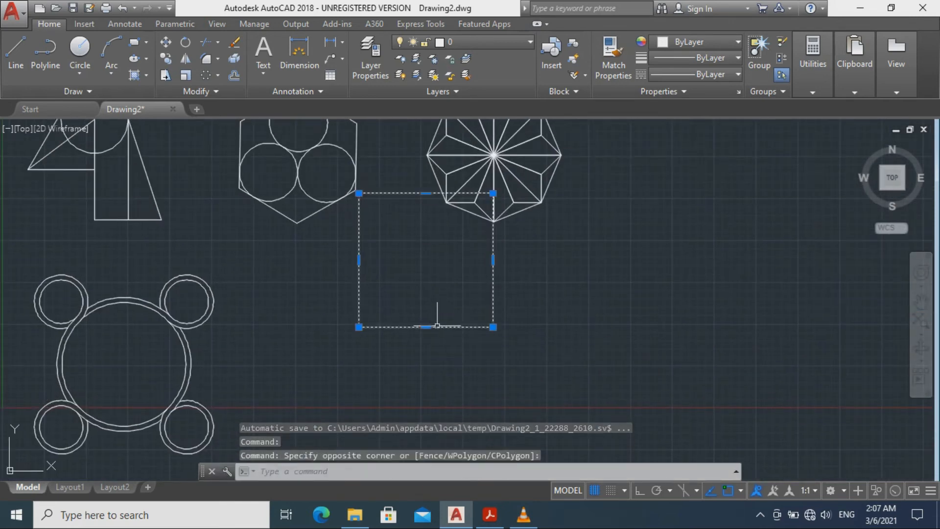
click(166, 42)
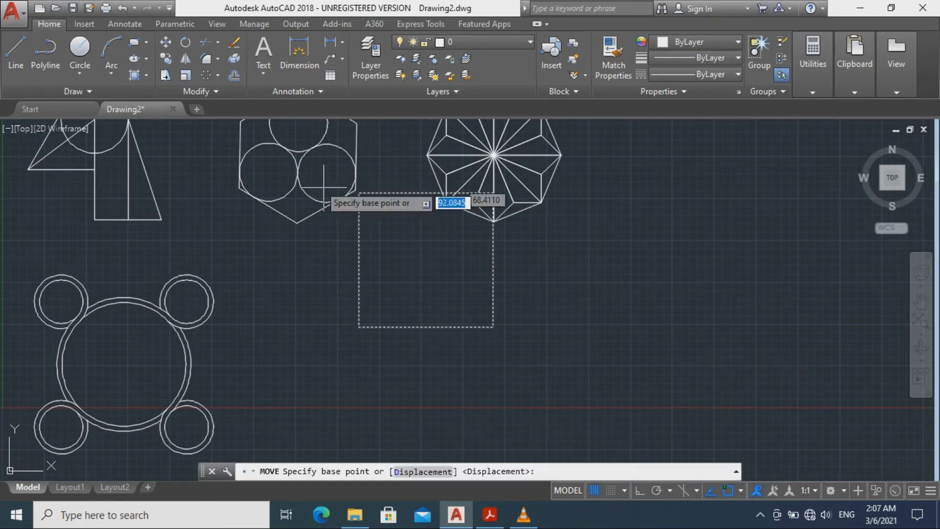
click(426, 255)
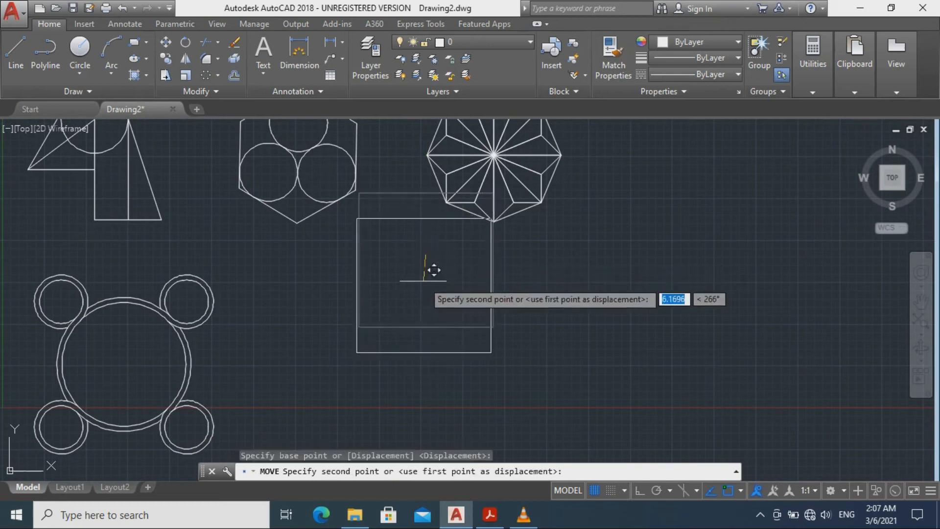
click(358, 361)
Draw a diagonal line from the square's upper-right corner to its lower-left corner
middle_drag(623, 357, 739, 245)
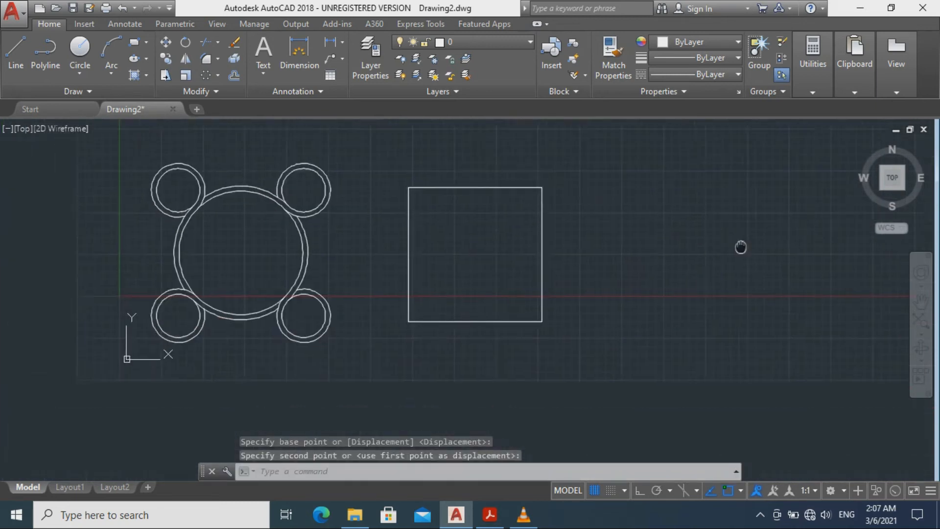
scroll(605, 273, up, 2)
scroll(598, 280, down, 2)
scroll(599, 279, up, 2)
mouse_move(601, 269)
middle_down()
mouse_move(592, 307)
mouse_move(632, 326)
middle_up()
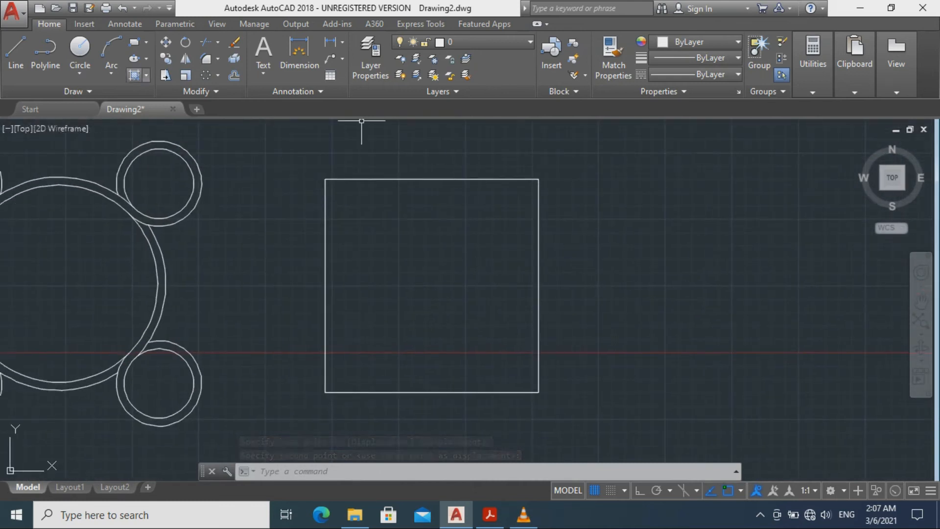
click(16, 53)
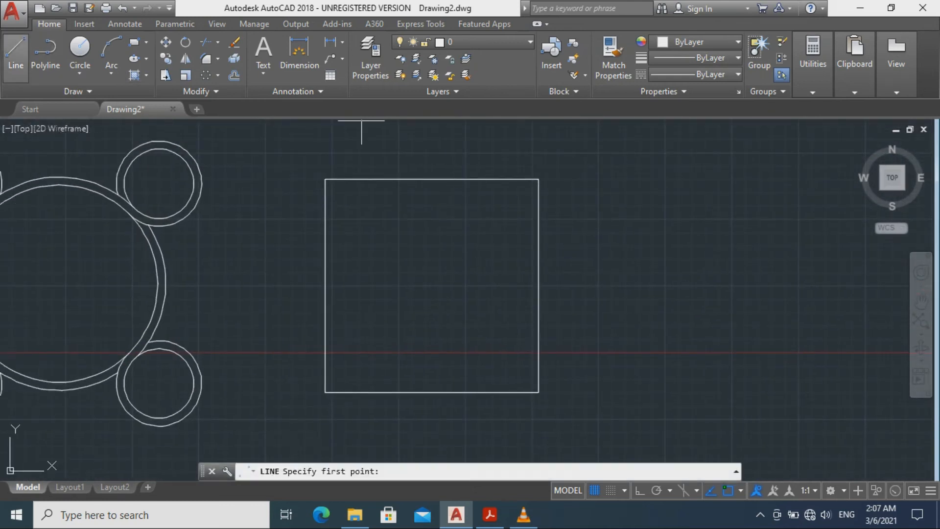
click(539, 180)
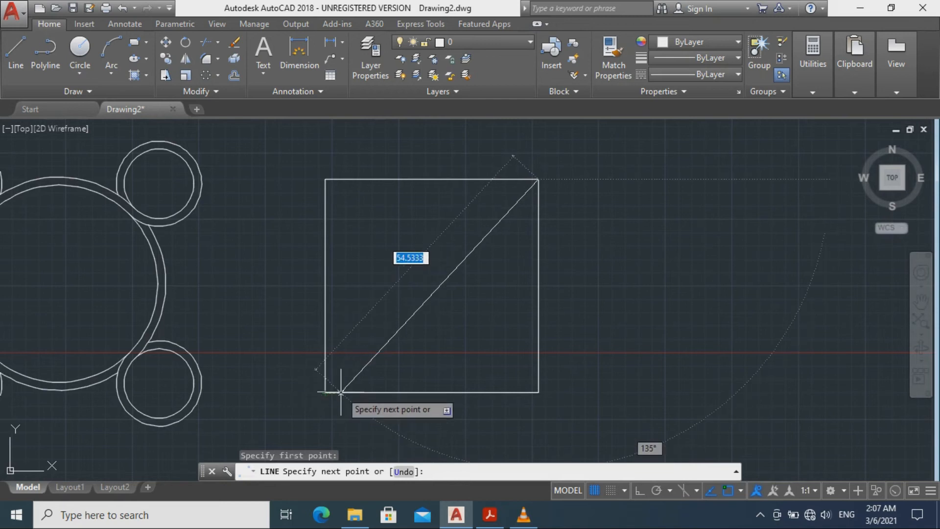
click(325, 392)
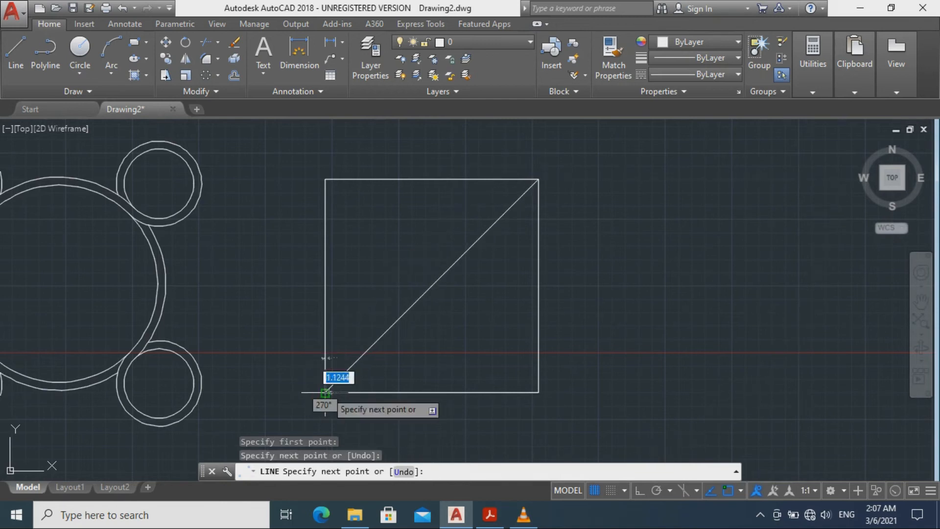
key(Escape)
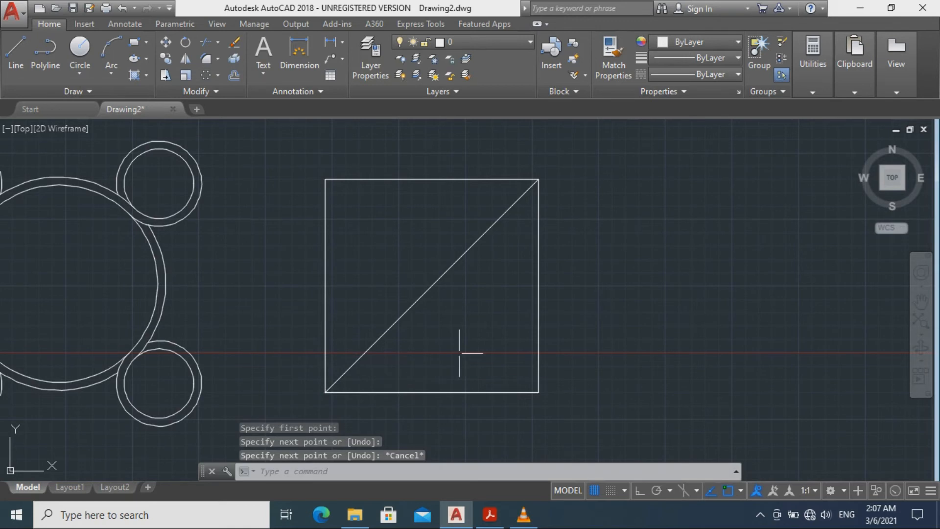
Offset the square's diagonal by 4 towards the lower-right corner, repeating from each new line until there are three parallel copies
click(436, 281)
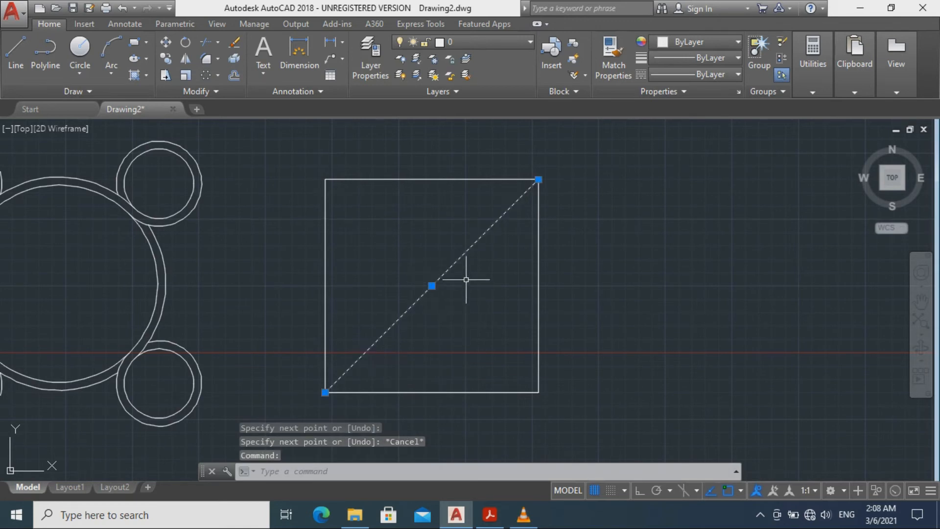
text(o)
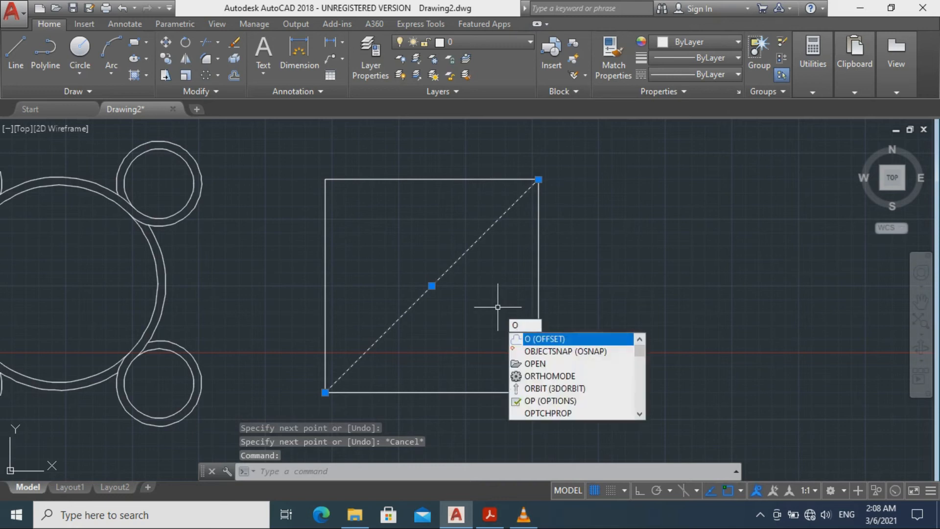
key(Return)
key(Return)
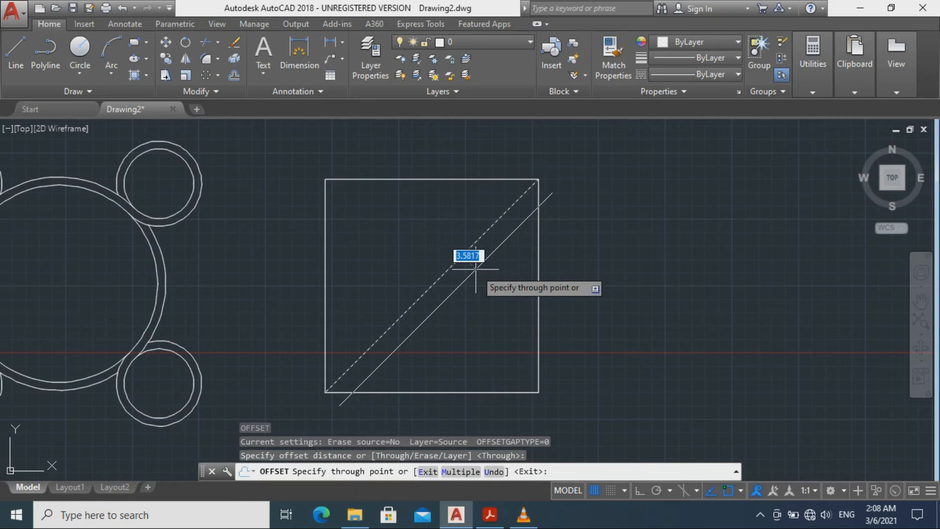
key(Return)
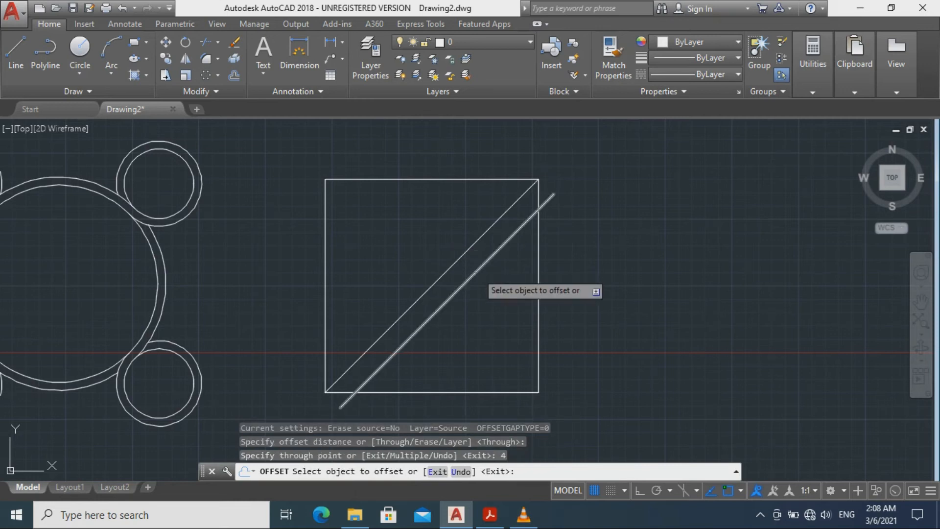
click(477, 259)
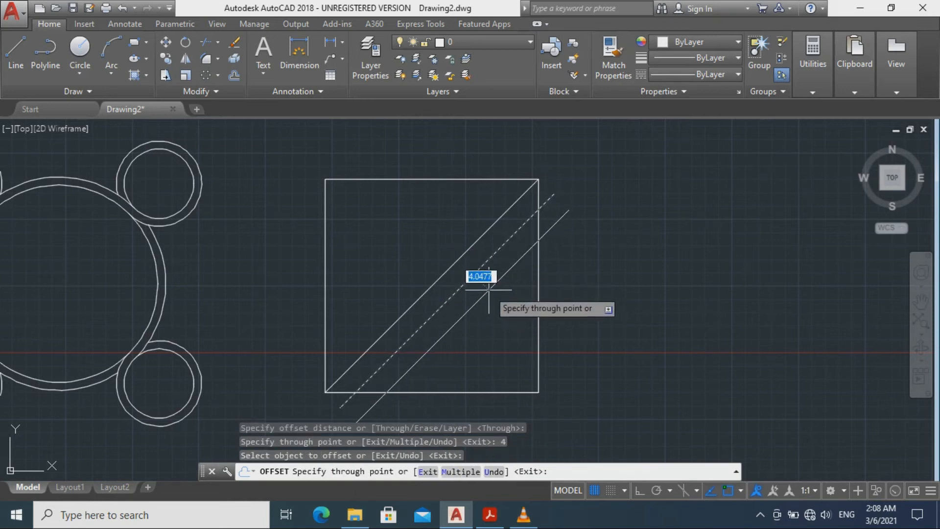
key(Return)
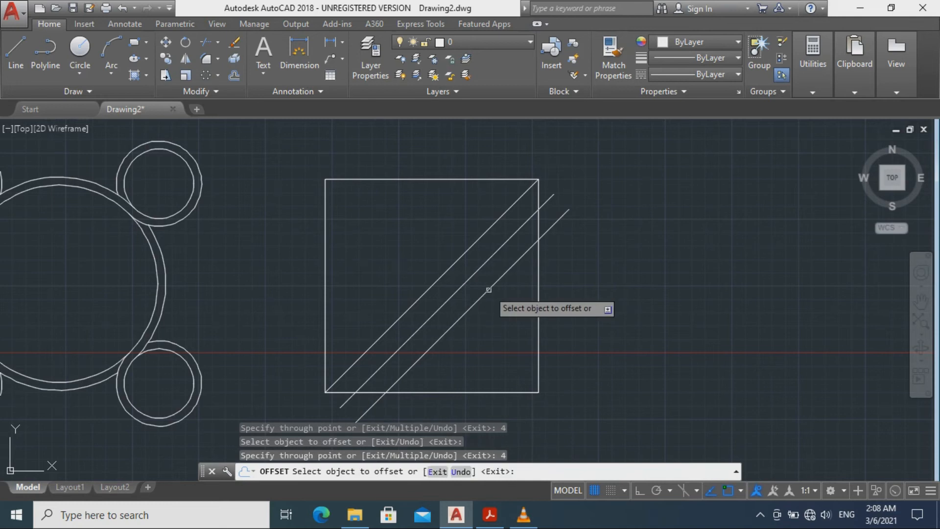
click(489, 289)
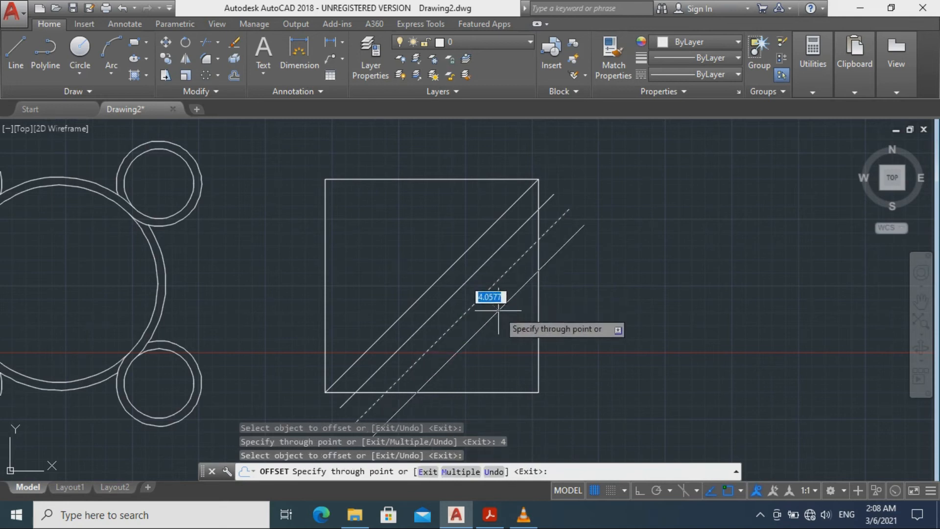
key(Return)
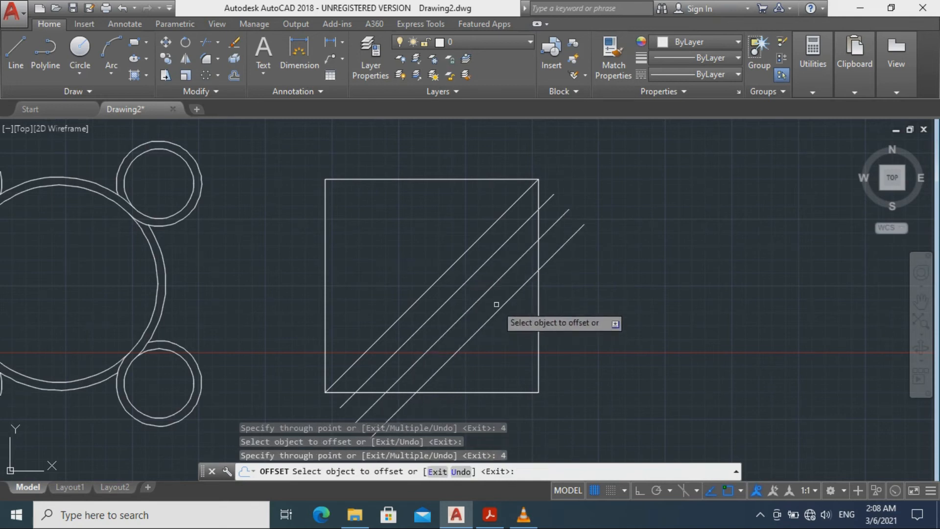
Add three more parallel lines towards the square's lower-right corner, offsetting the outermost diagonal by 4 each time
click(499, 310)
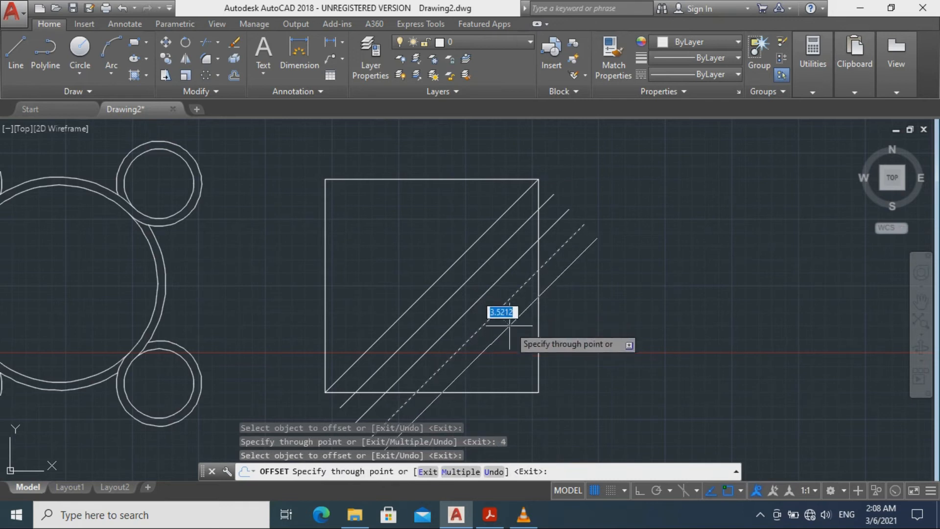
text(4)
key(Return)
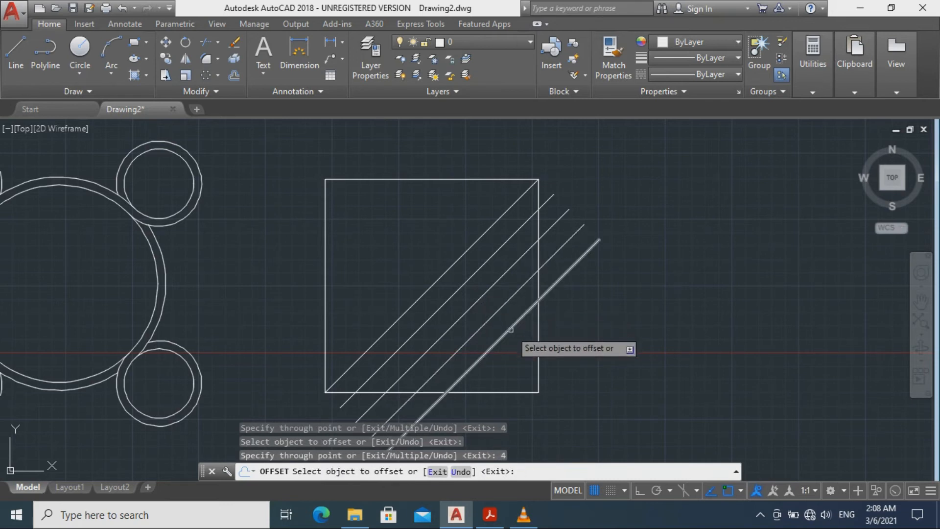
click(512, 333)
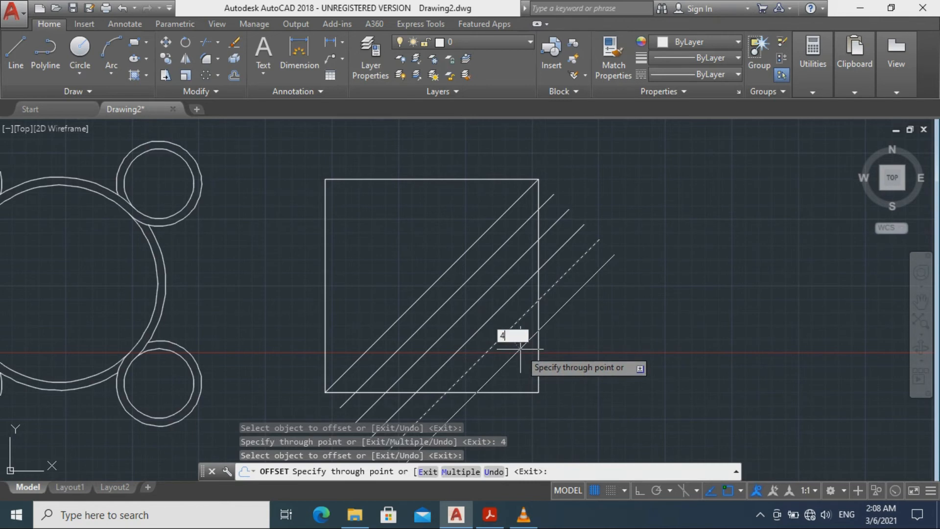
key(Return)
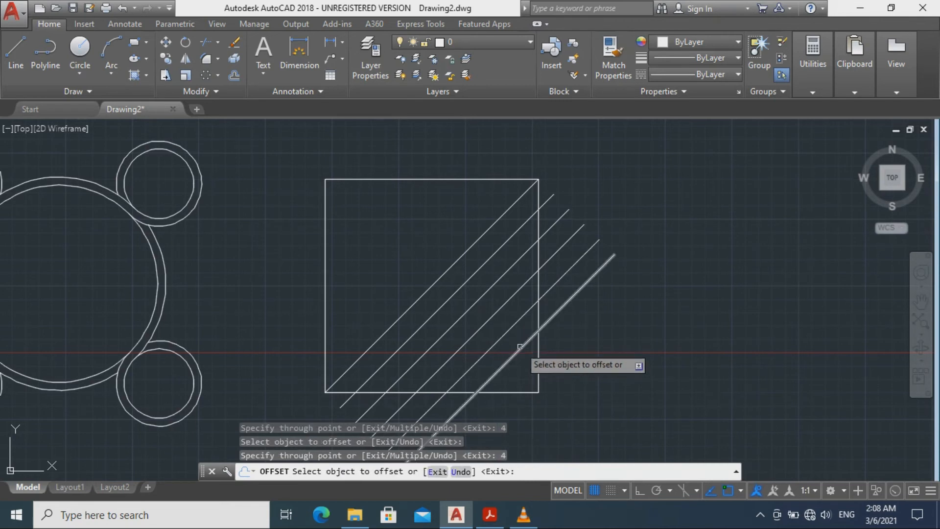
click(520, 349)
text(4)
key(Return)
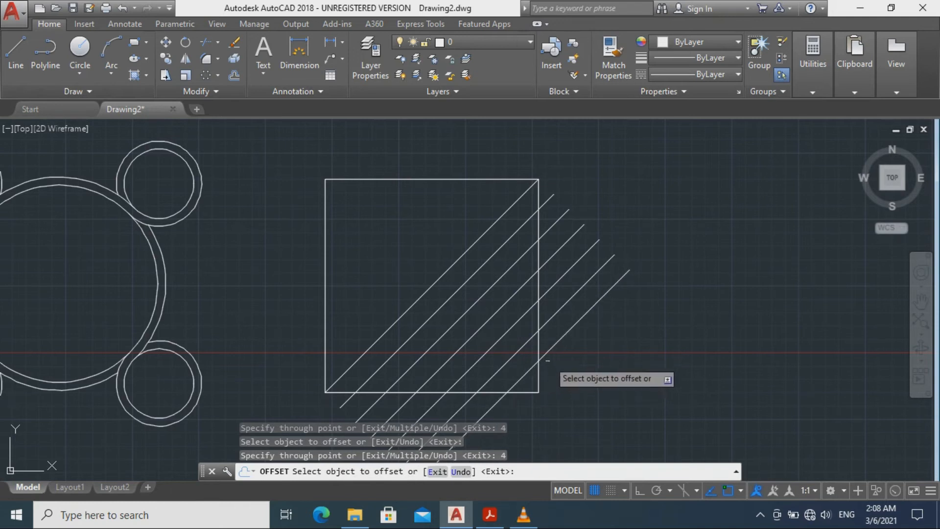
Offset the outermost lower-right line outward by 4 once more, and offset the square's original diagonal by 4 towards the upper-left corner
click(538, 365)
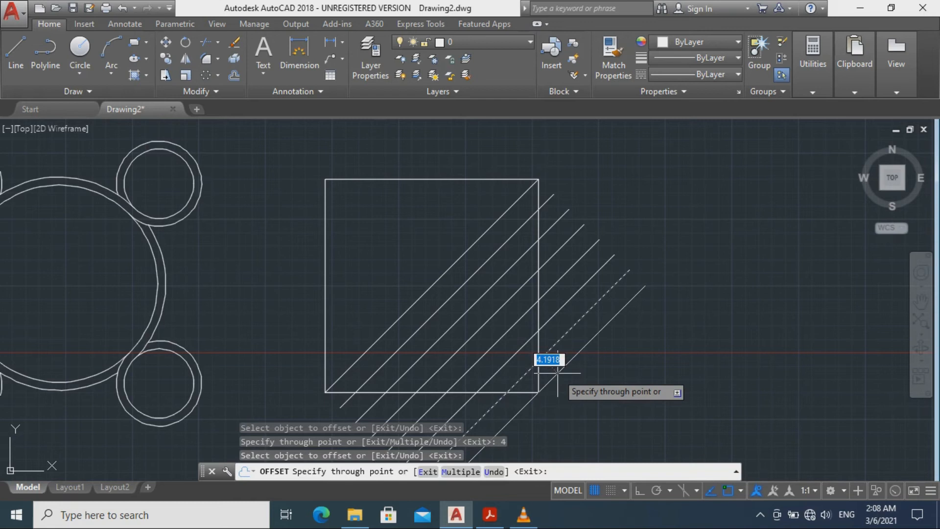
key(Return)
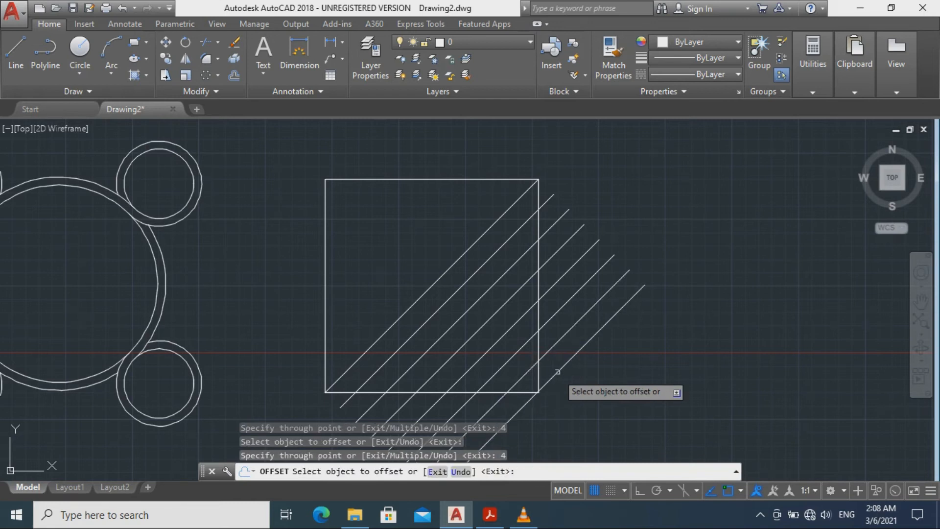
click(450, 269)
text(4)
key(Return)
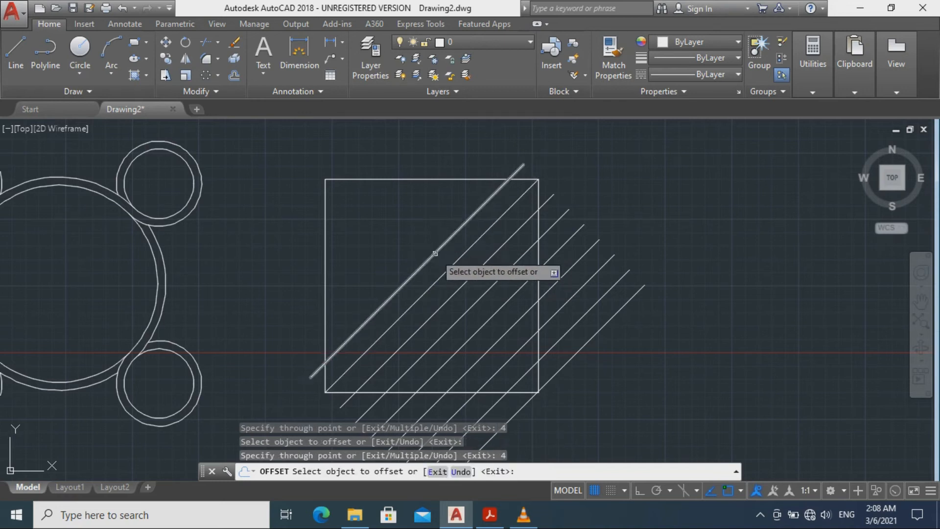
Add three more parallel lines towards the square's upper-left corner, offsetting the newest line by 4 each time
click(435, 253)
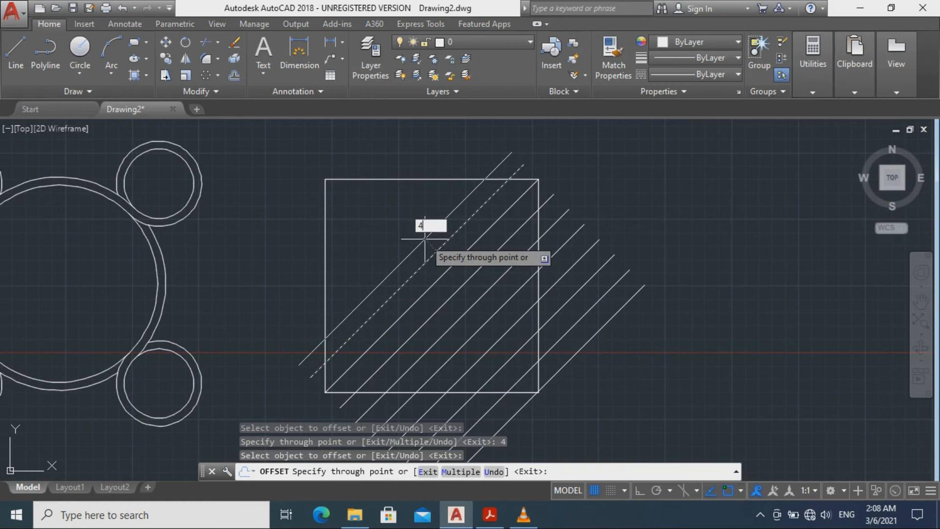
text(4)
key(Return)
click(421, 240)
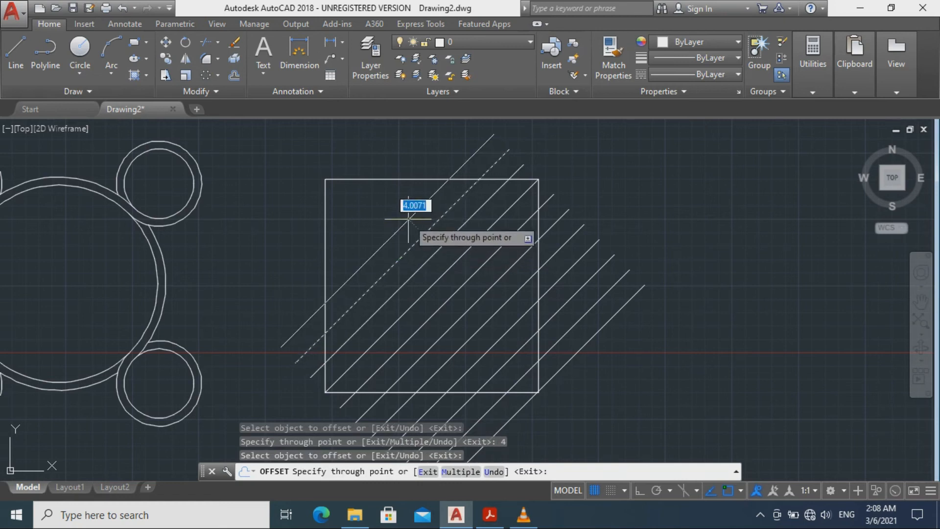
text(4)
key(Return)
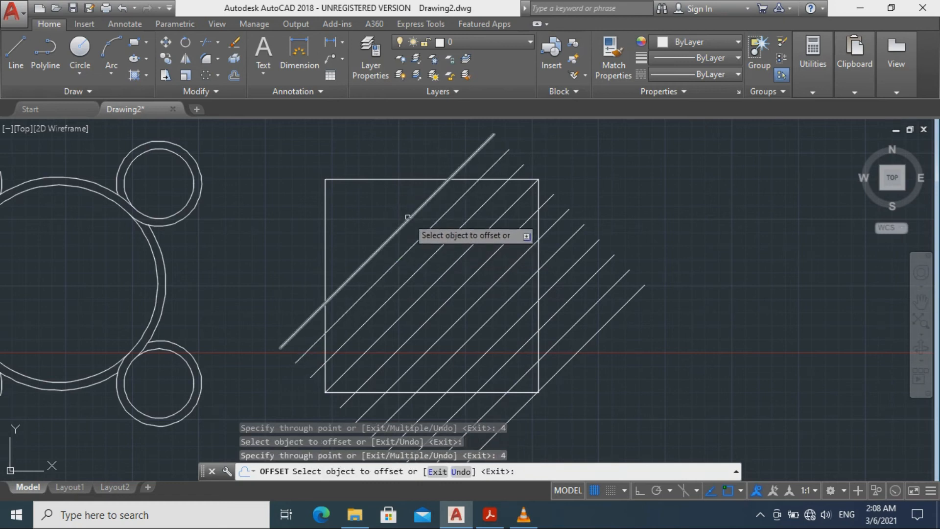
click(407, 219)
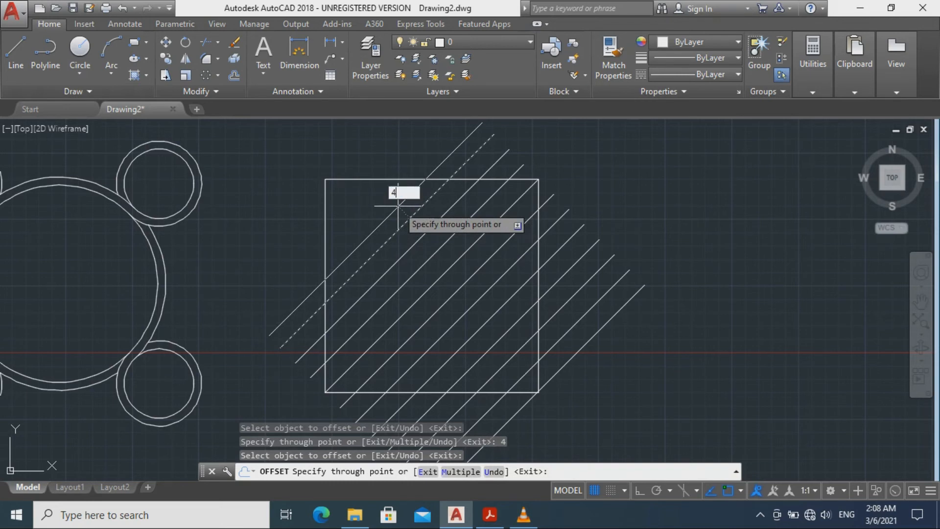
text(4)
key(Return)
Continue the parallel lines to the square's upper-left corner with three further offsets of 4, and end the Offset command
click(395, 201)
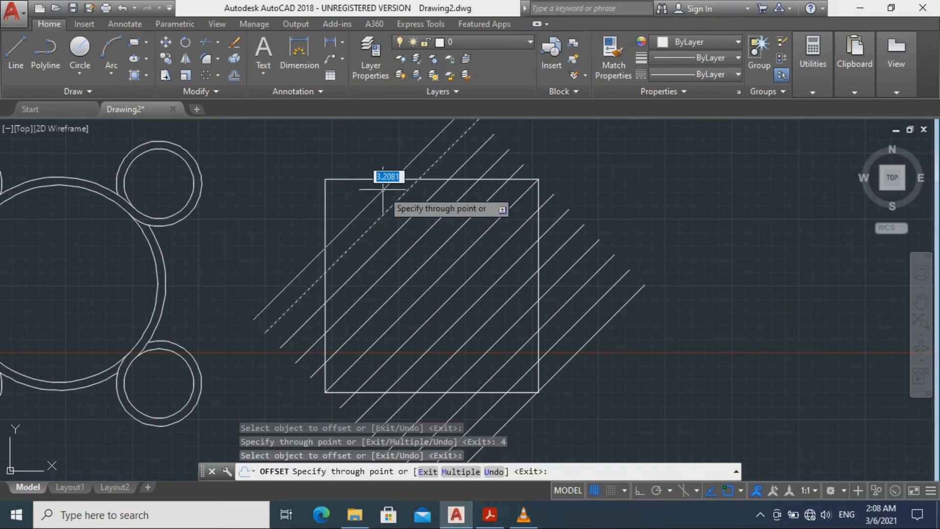
key(Return)
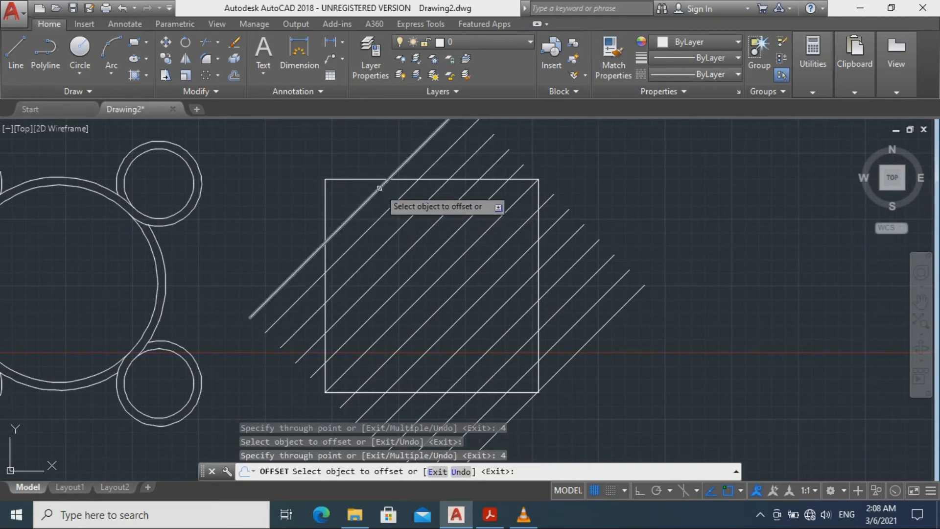
click(382, 187)
text(4)
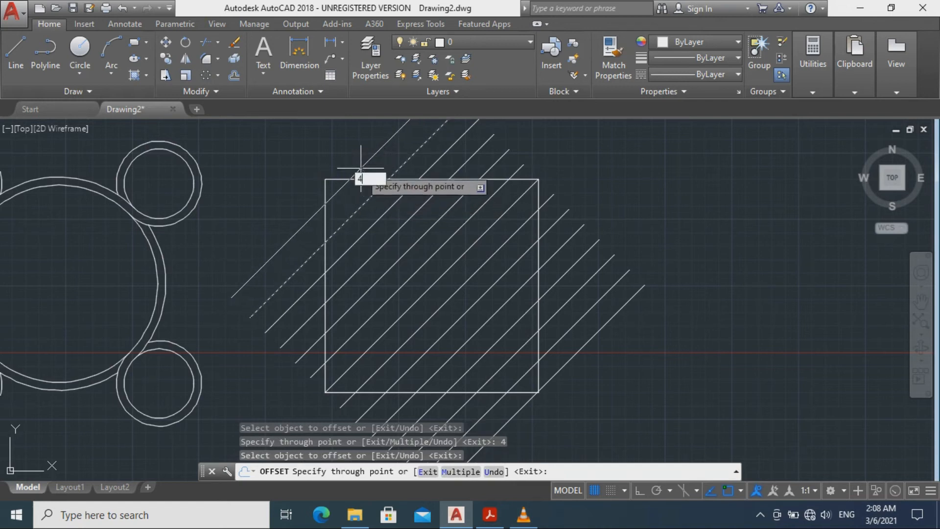
key(Return)
click(365, 171)
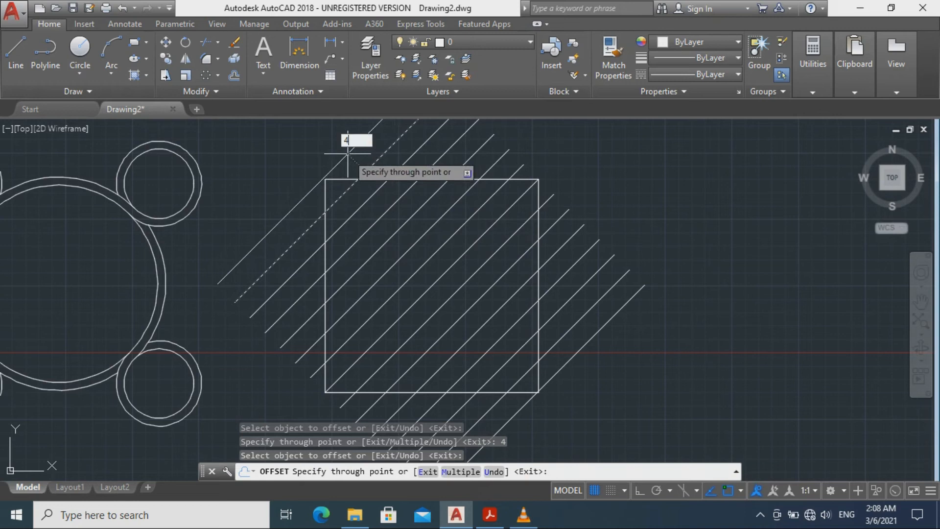
key(Return)
scroll(441, 274, down, 2)
mouse_move(449, 279)
middle_down()
mouse_move(513, 262)
mouse_move(568, 270)
mouse_move(545, 257)
mouse_move(512, 262)
mouse_move(506, 277)
mouse_move(583, 275)
middle_up()
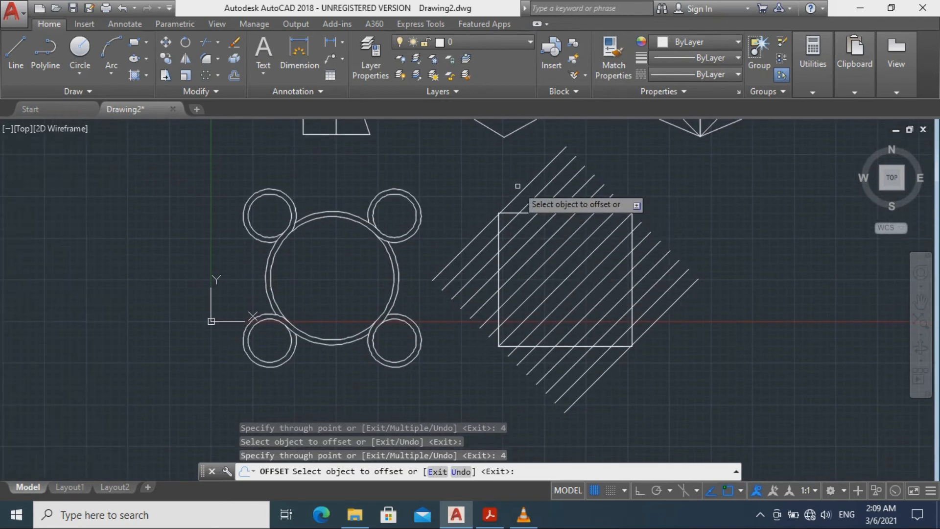
key(Escape)
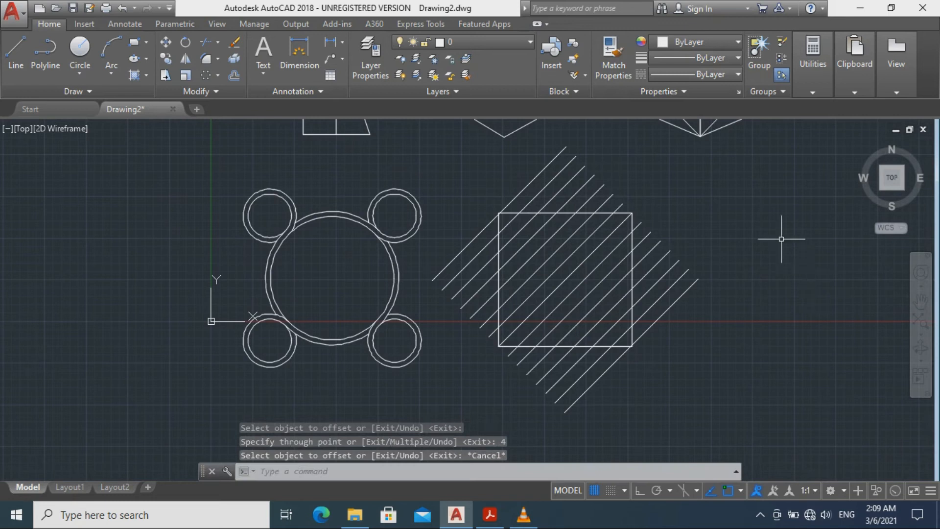
Trim the diagonal lines where they extend above the square's top edge and beyond its right edge
text(tr)
key(Return)
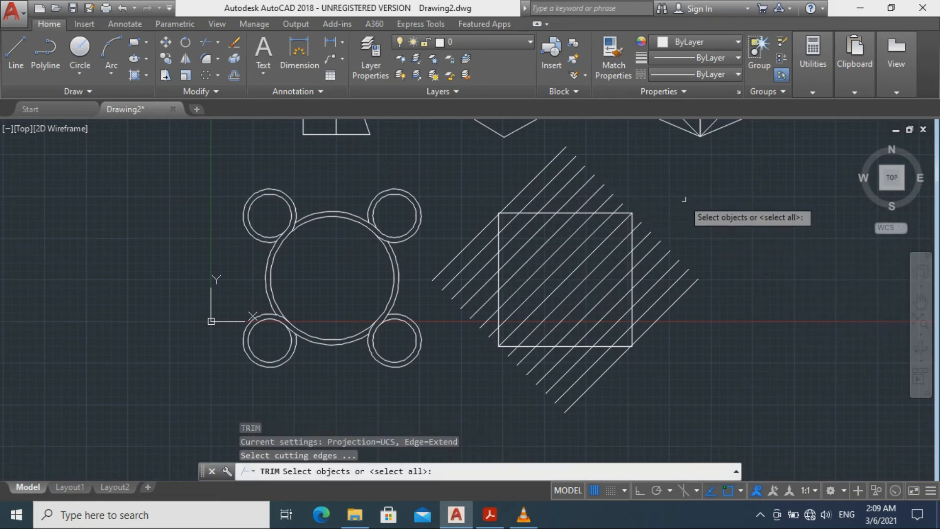
key(Return)
click(630, 203)
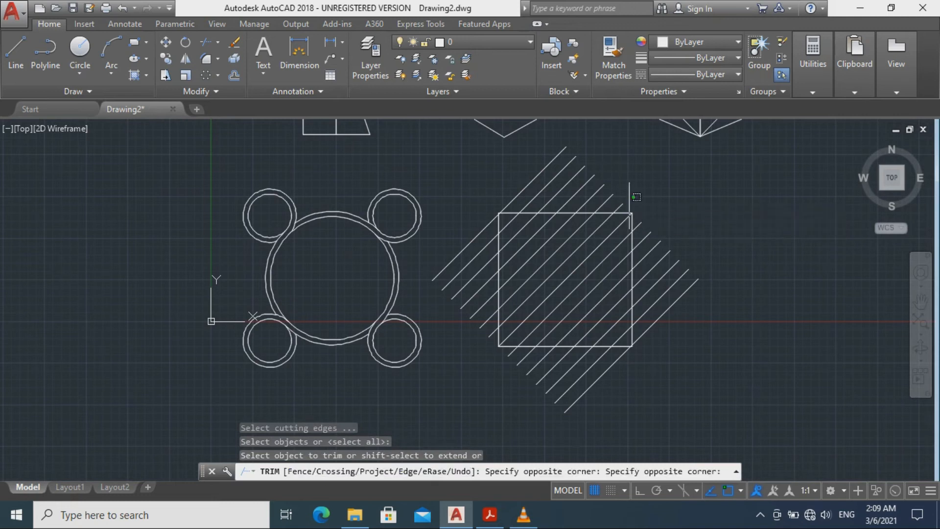
click(508, 175)
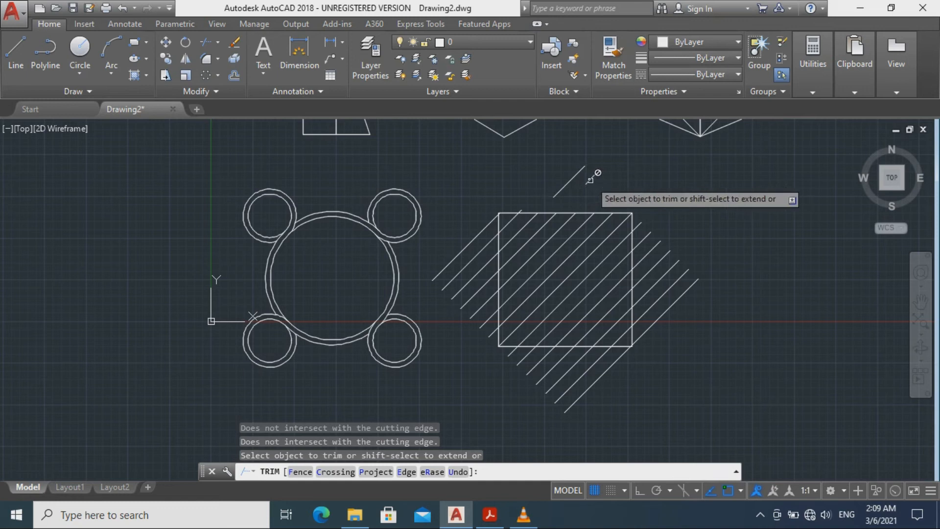
click(644, 207)
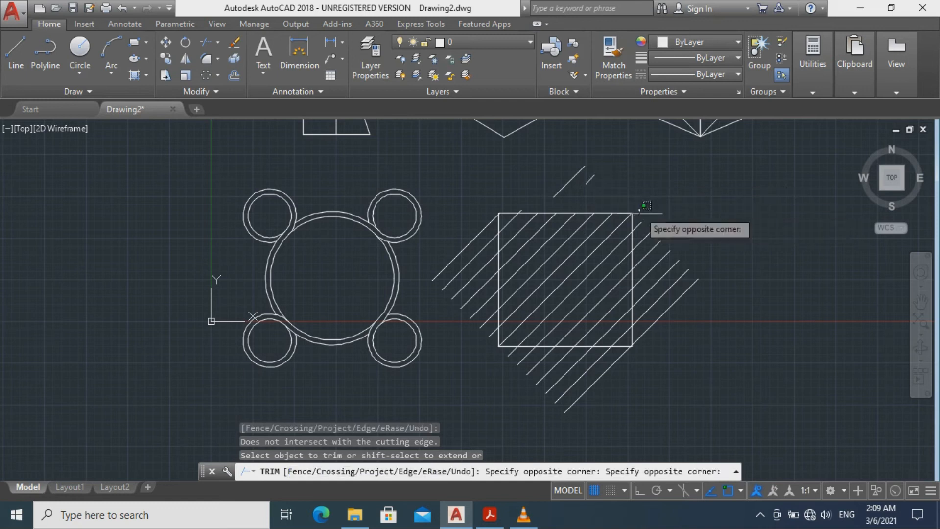
click(673, 334)
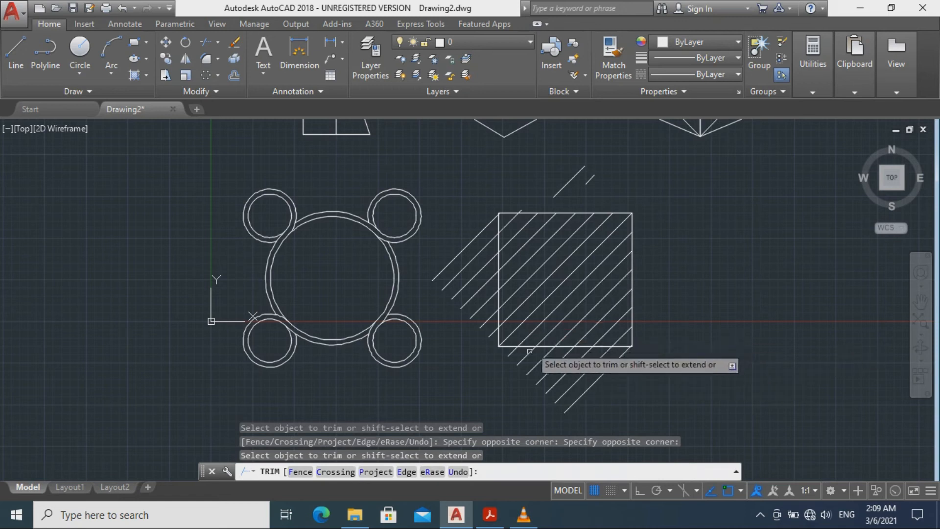
Trim the diagonal line ends below the square's bottom edge and outside its left edge
click(502, 352)
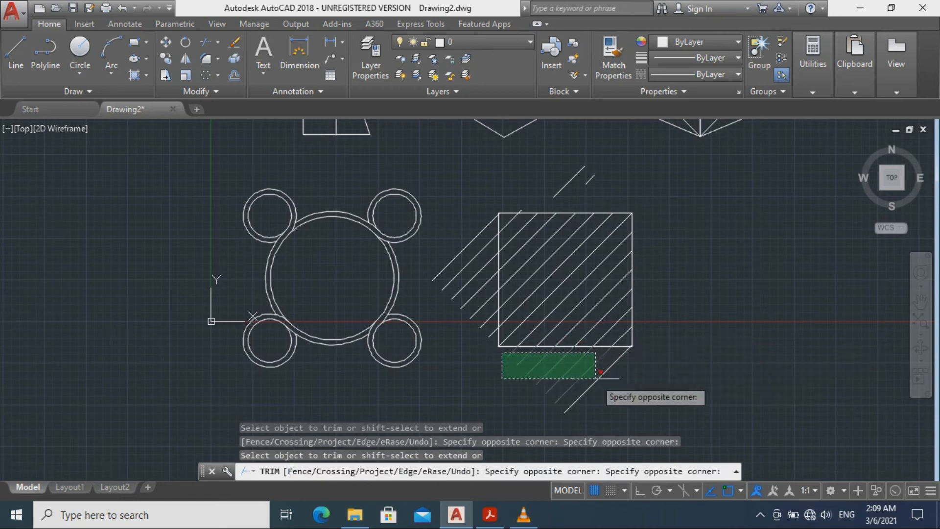
click(630, 389)
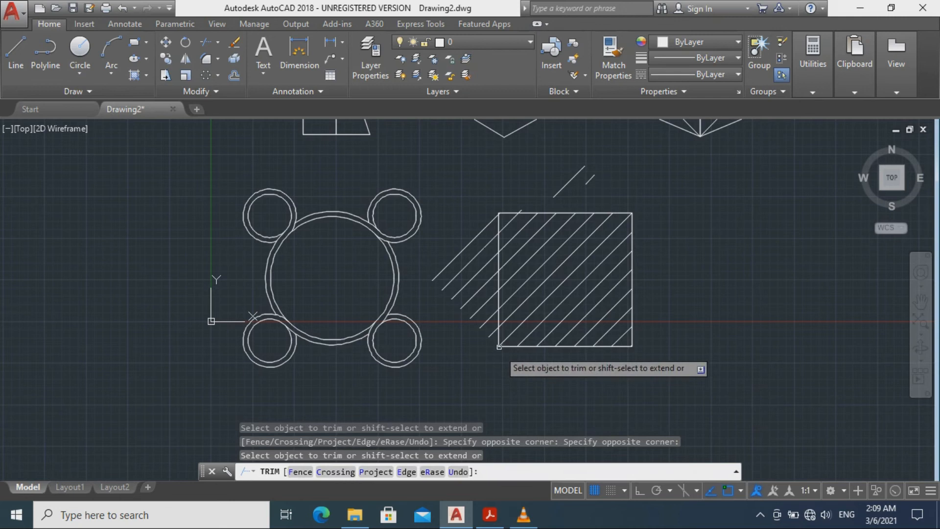
click(495, 344)
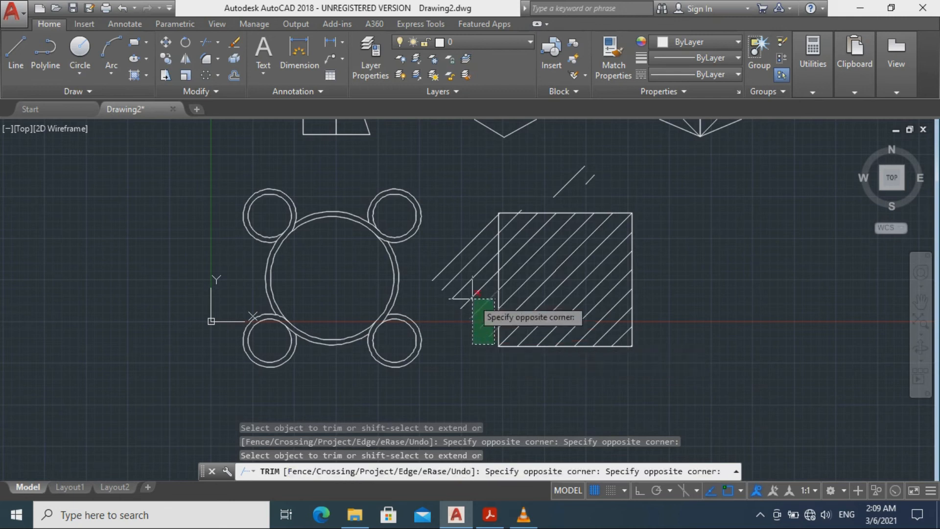
click(453, 215)
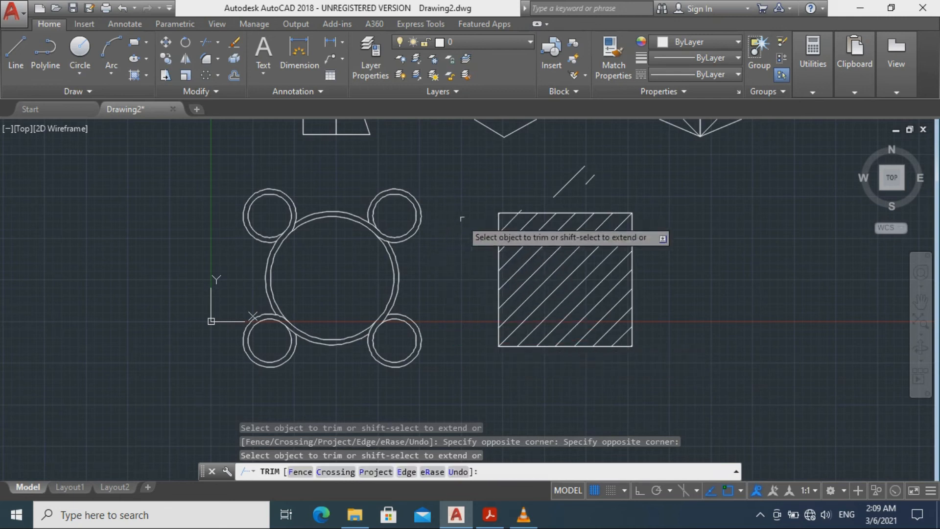
key(Escape)
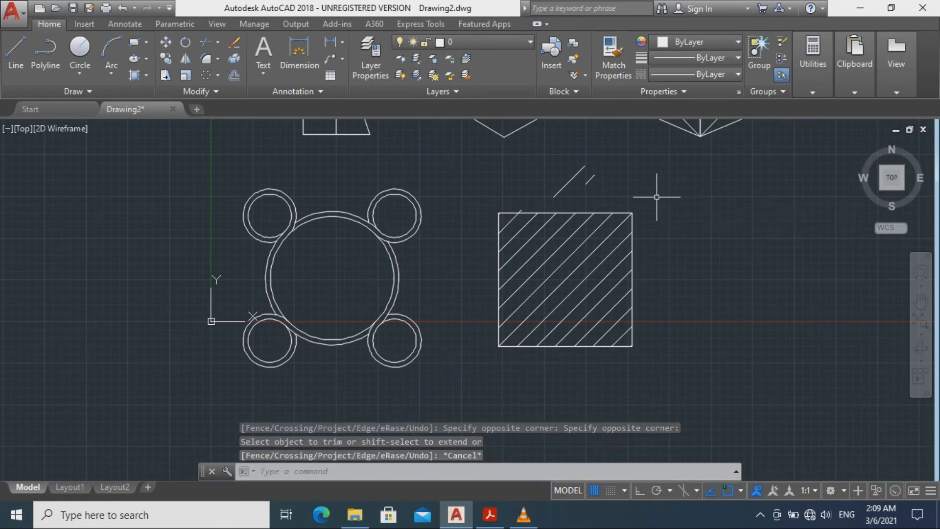
Erase the two loose line fragments left above the square
scroll(658, 205, up, 4)
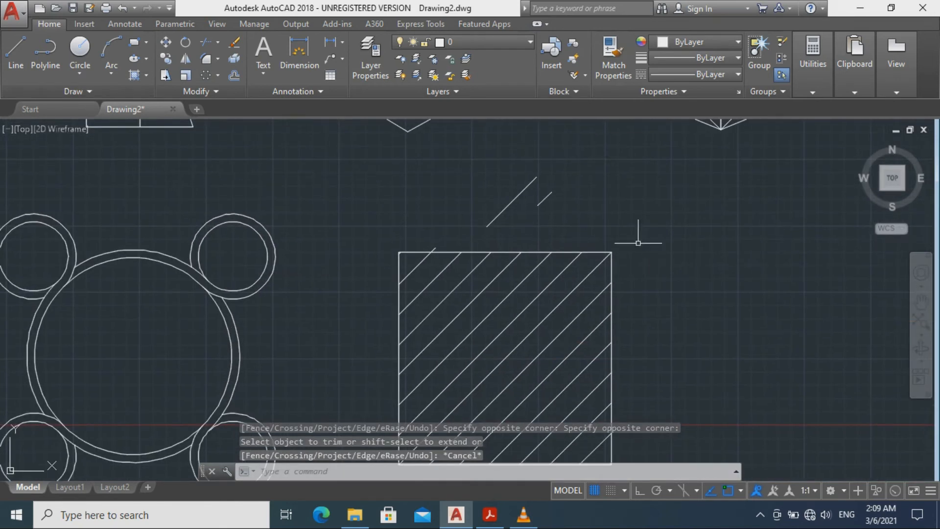
click(509, 206)
click(543, 196)
mouse_move(538, 205)
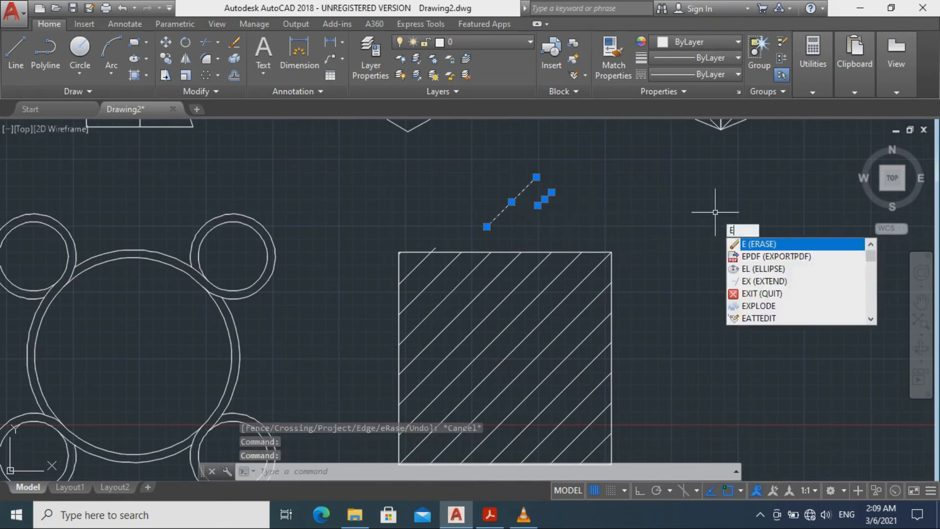
key(Return)
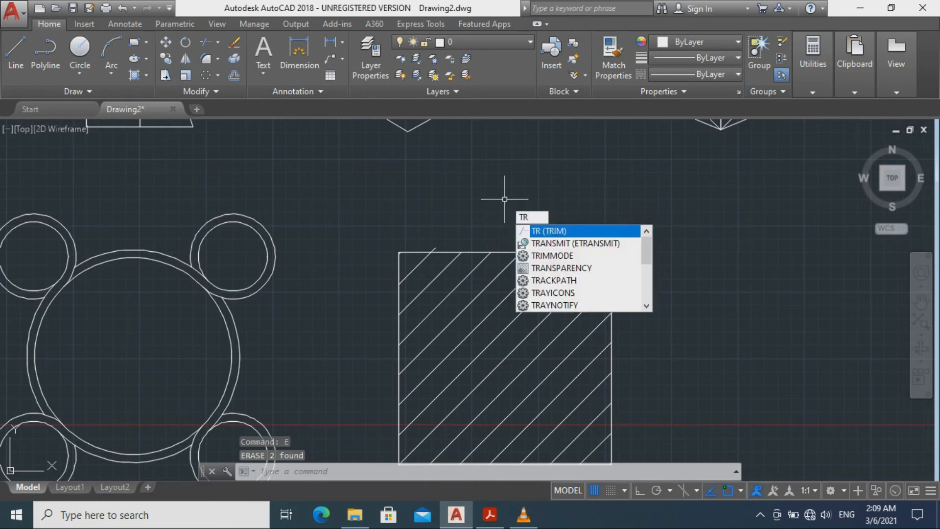
Trim the short line stub that sticks out above the square's top edge near its upper-left corner
key(Return)
key(Return)
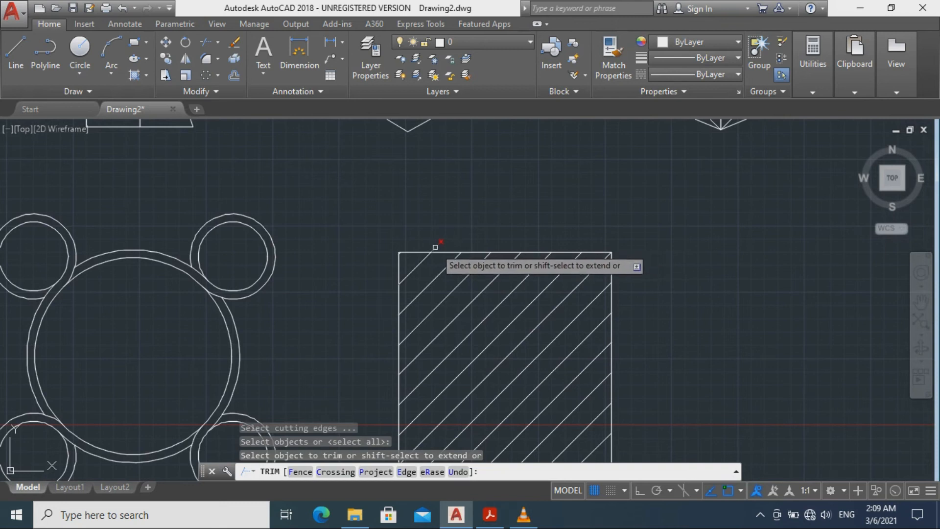
click(436, 246)
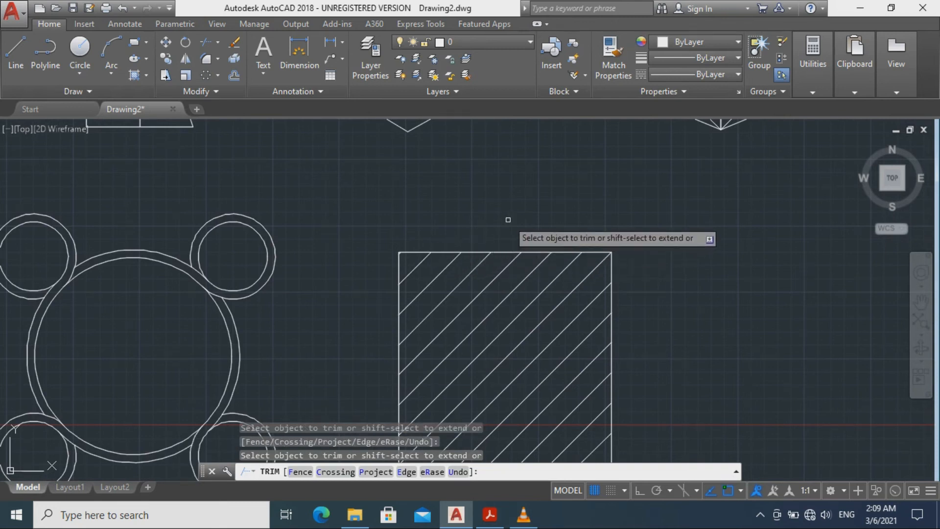
key(Escape)
Copy the square with all its diagonal lines about 68 units horizontally to the right, using the central diagonal's midpoint as base point
scroll(519, 208, down, 2)
mouse_move(532, 197)
middle_down()
mouse_move(571, 168)
mouse_move(553, 171)
middle_up()
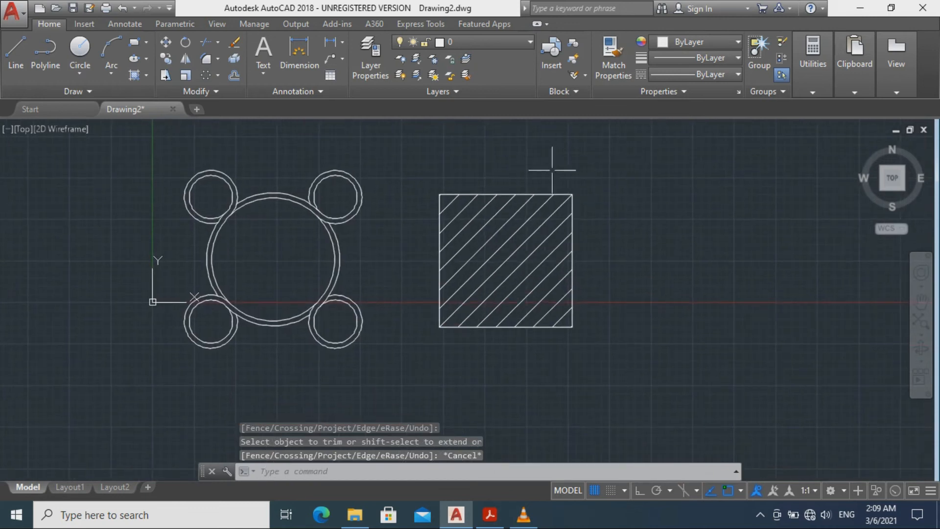
click(421, 178)
click(596, 345)
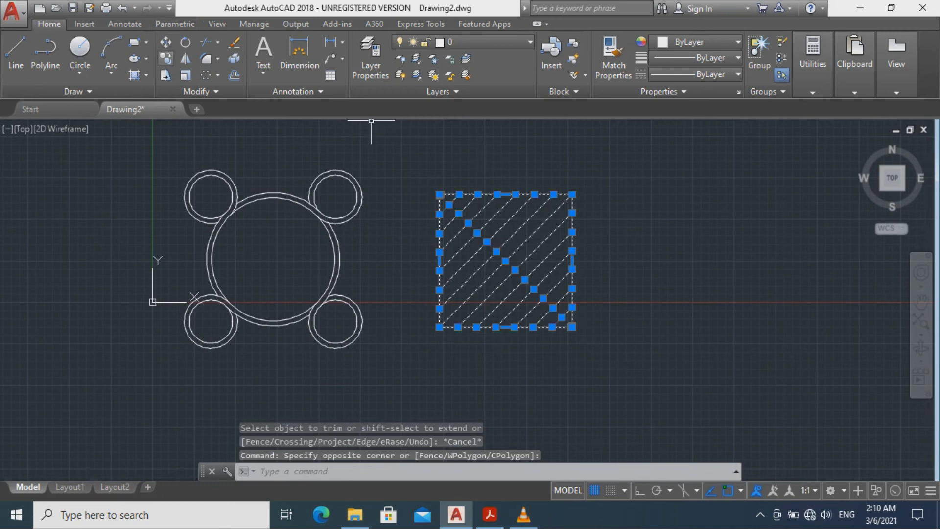
text(CO)
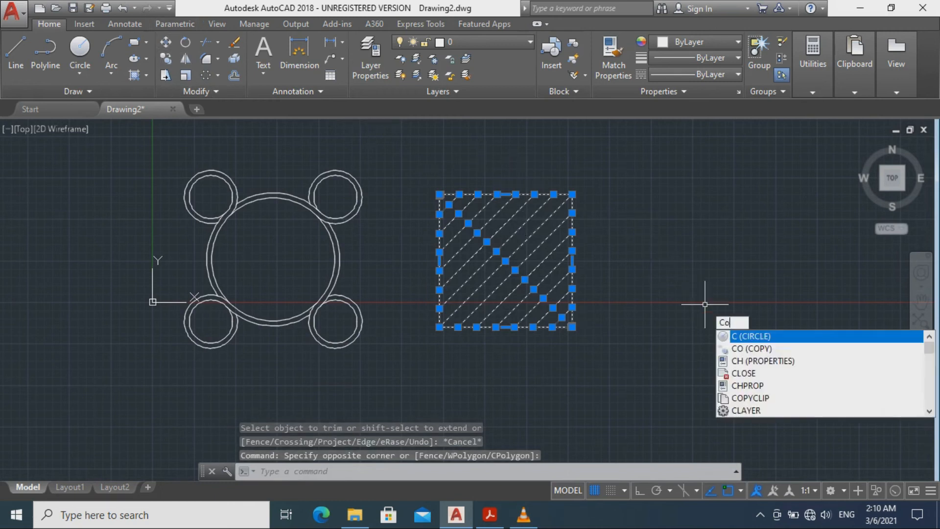
key(Return)
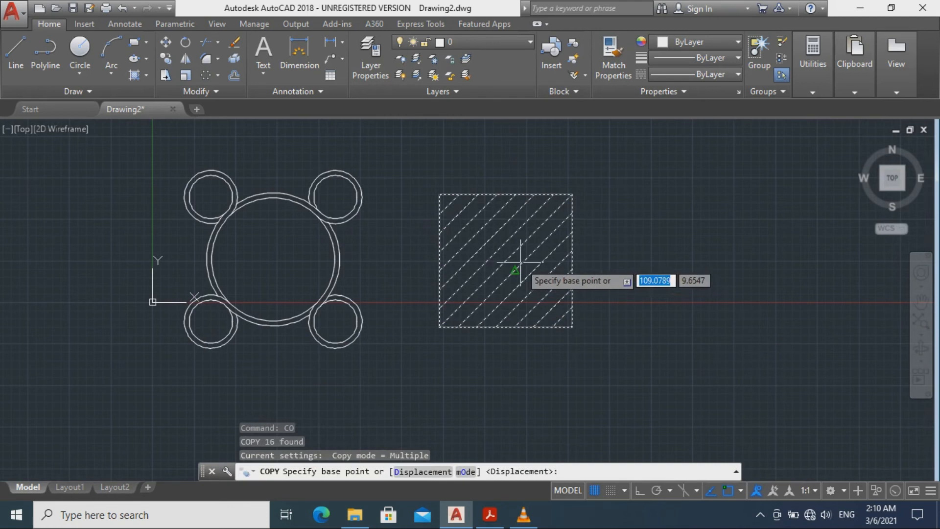
click(505, 261)
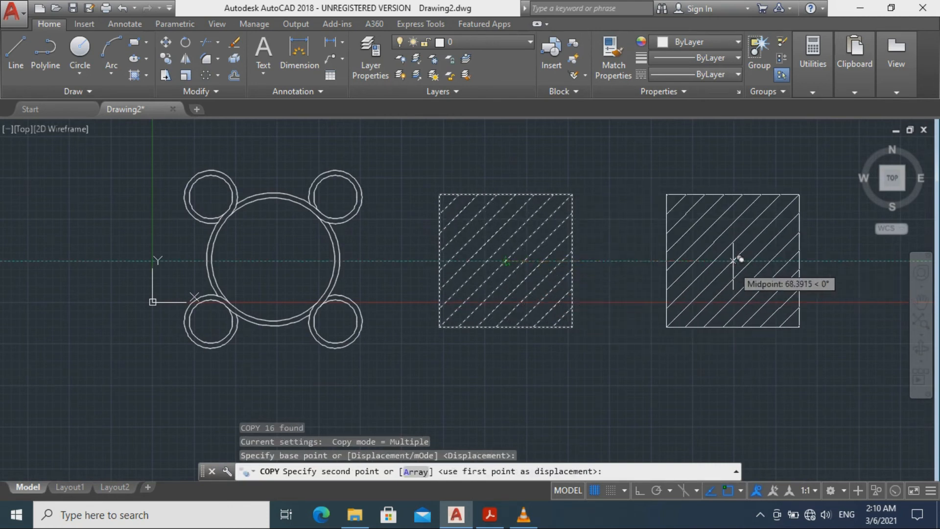
click(733, 262)
key(Escape)
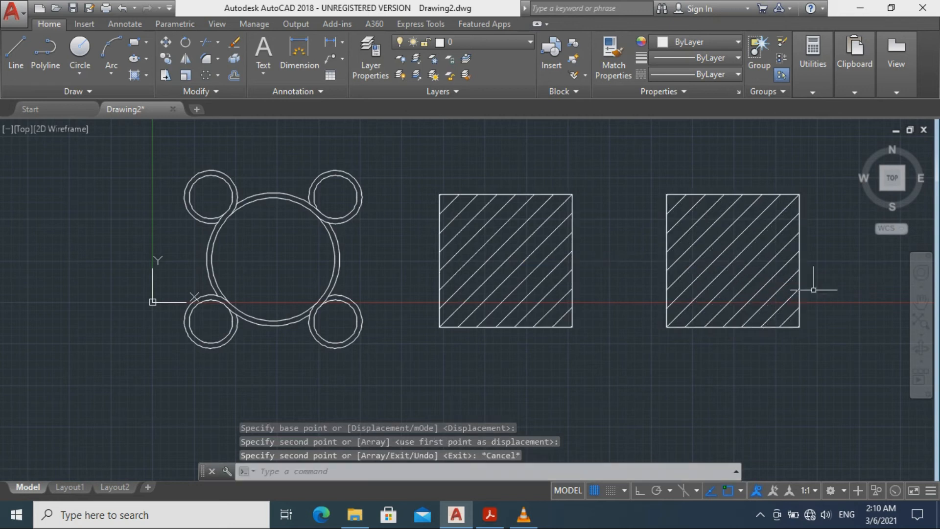
Erase the square outline of the copy on the right, keeping its diagonal lines
click(683, 195)
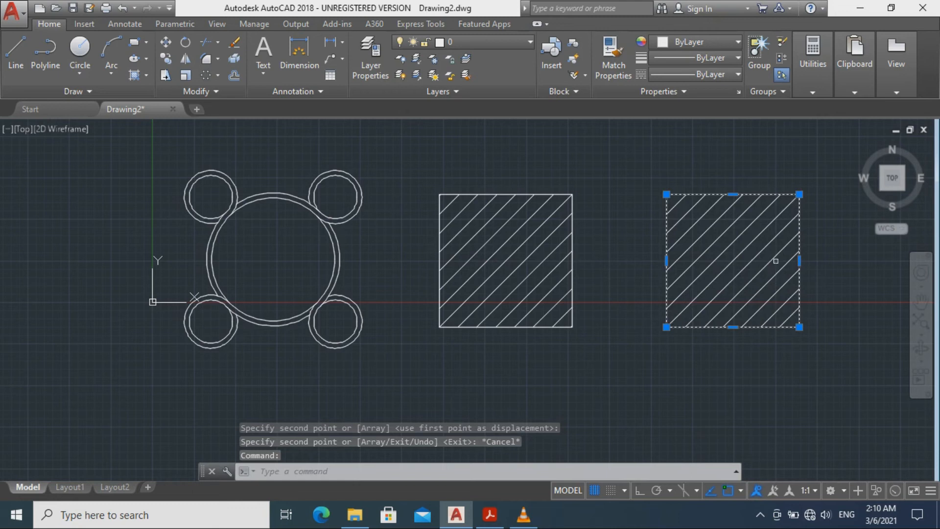
text(e)
key(Return)
Rotate all the copied diagonal lines a quarter turn about the central diagonal's midpoint
middle_drag(843, 264, 699, 262)
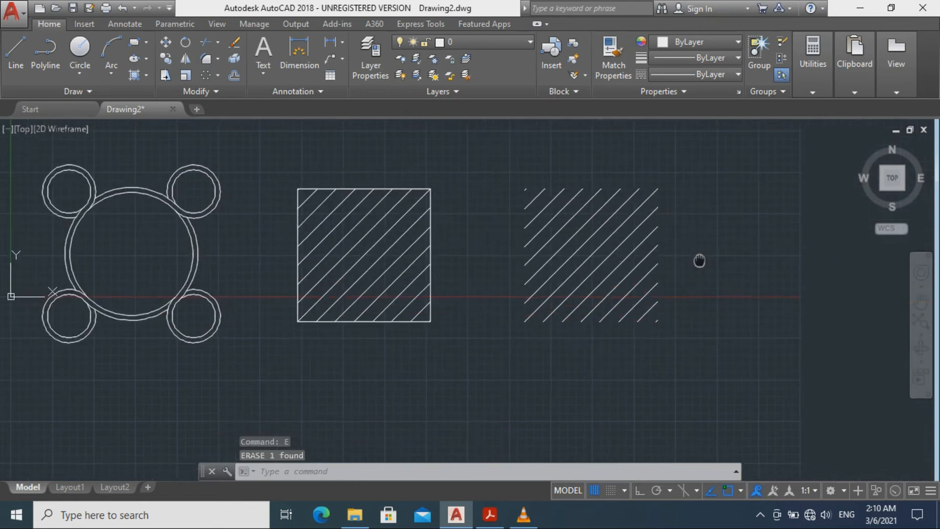
scroll(706, 267, up, 2)
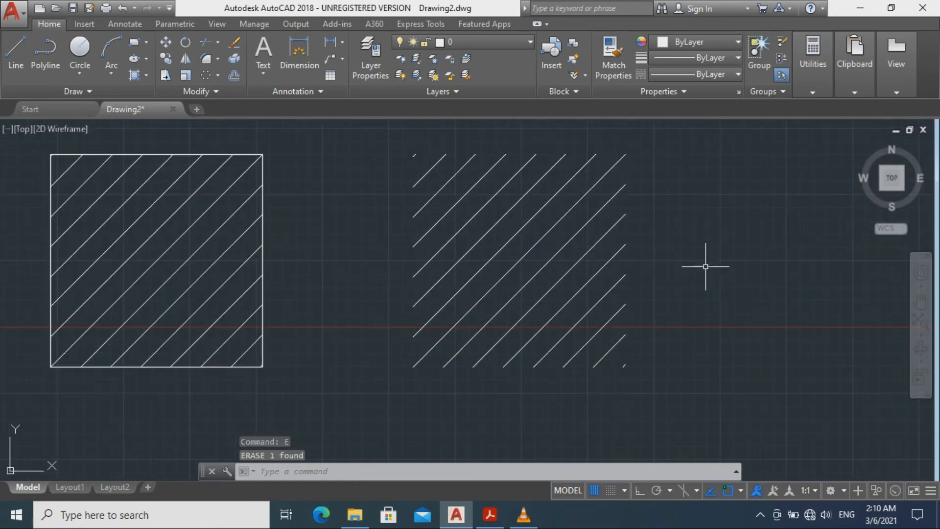
click(394, 143)
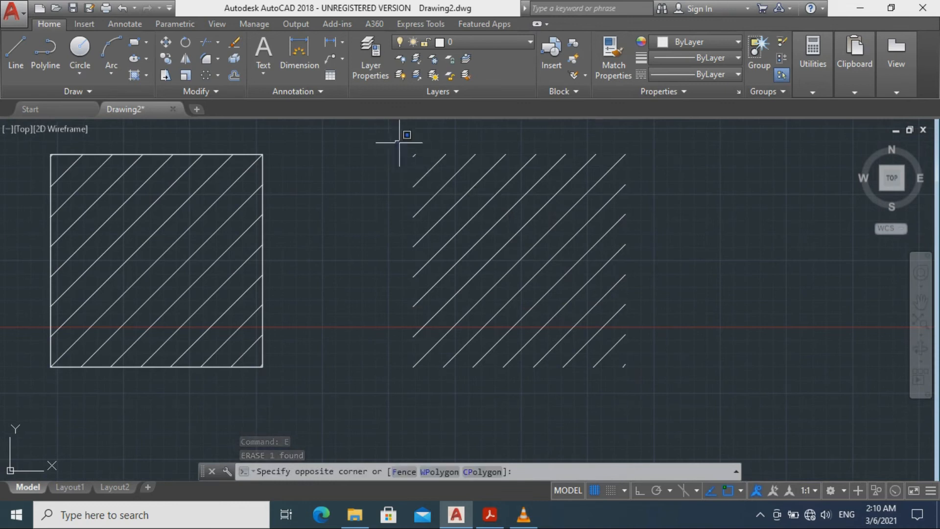
click(656, 395)
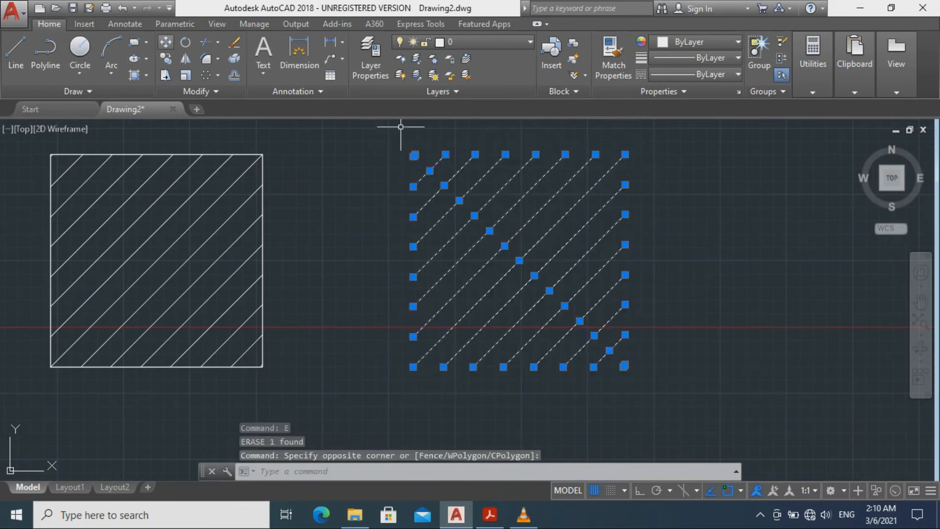
text(RO)
key(Return)
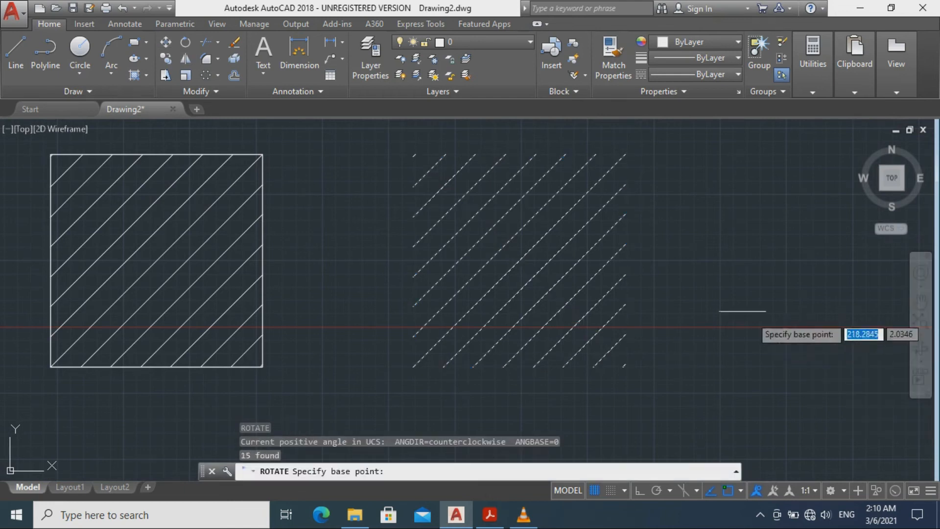
click(519, 261)
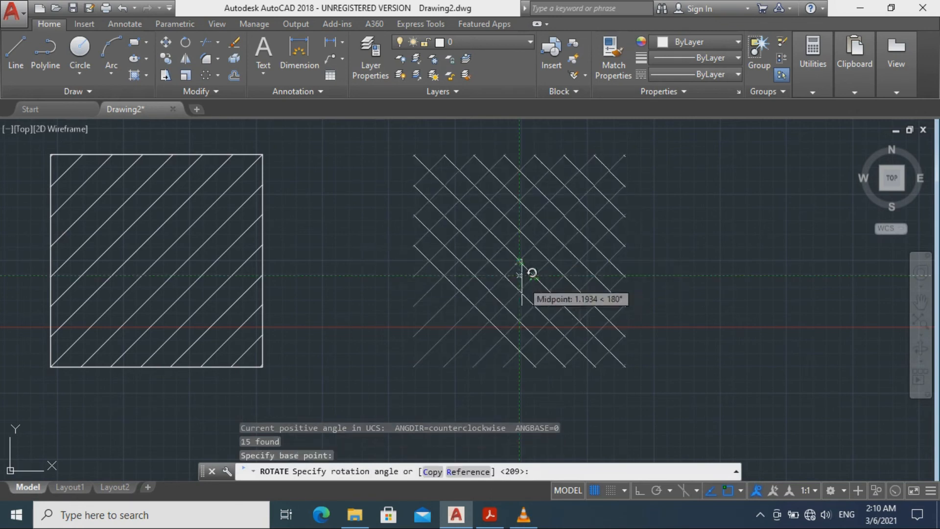
click(516, 284)
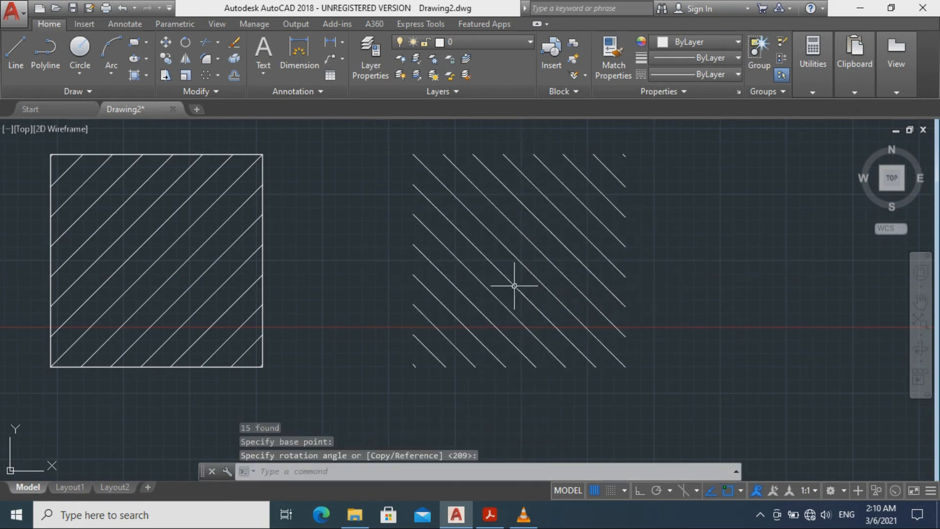
Move the rotated lines onto the original hatched square, from their central diagonal's midpoint to the midpoint of the square's central diagonal
click(389, 136)
click(688, 425)
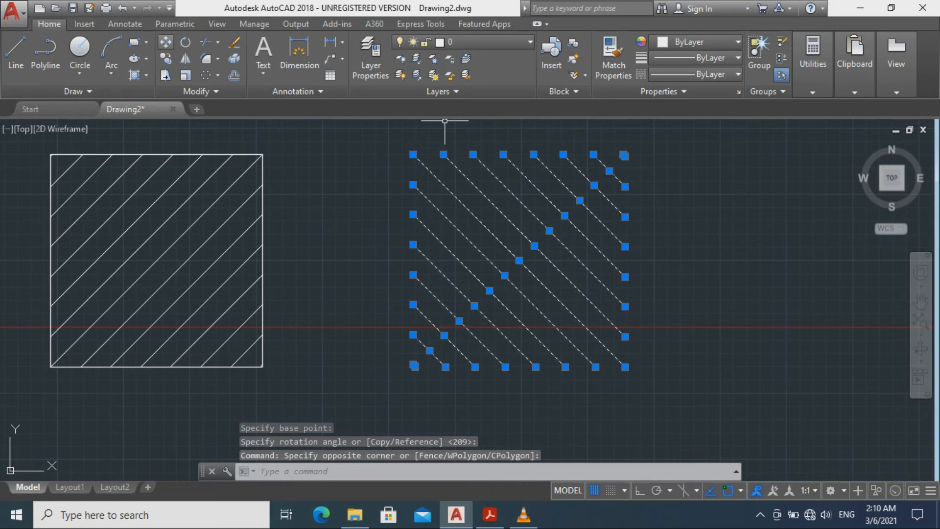
text(m)
key(Return)
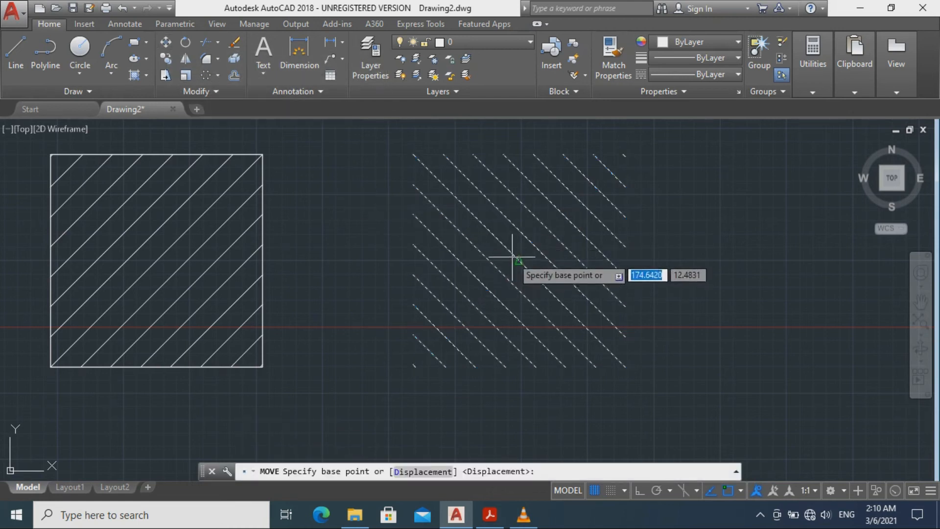
click(519, 260)
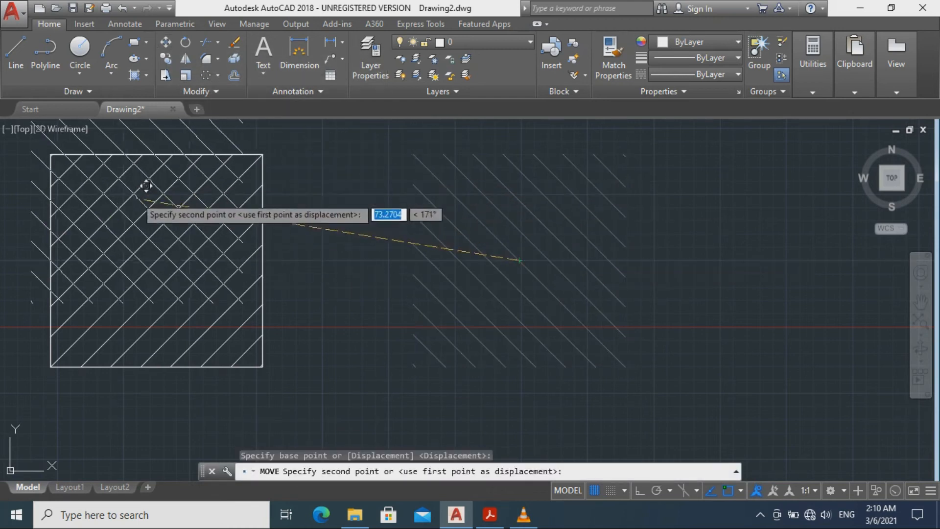
click(163, 252)
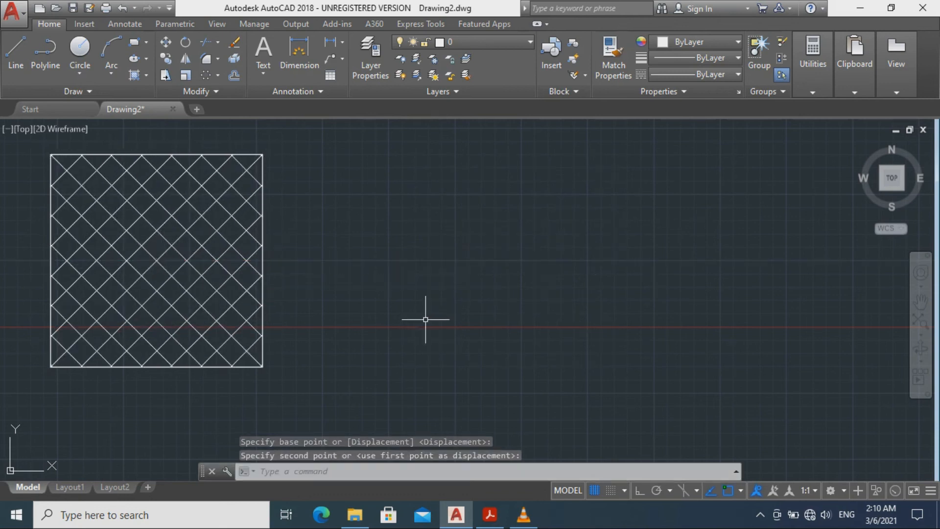
Trim alternate segments of the rising diagonals in the upper part of the square to form staggered bricks
mouse_move(407, 275)
middle_down()
mouse_move(580, 317)
mouse_move(705, 258)
mouse_move(726, 283)
middle_up()
scroll(723, 269, up, 2)
scroll(724, 263, down, 2)
mouse_move(680, 240)
middle_down()
mouse_move(684, 273)
mouse_move(696, 278)
middle_up()
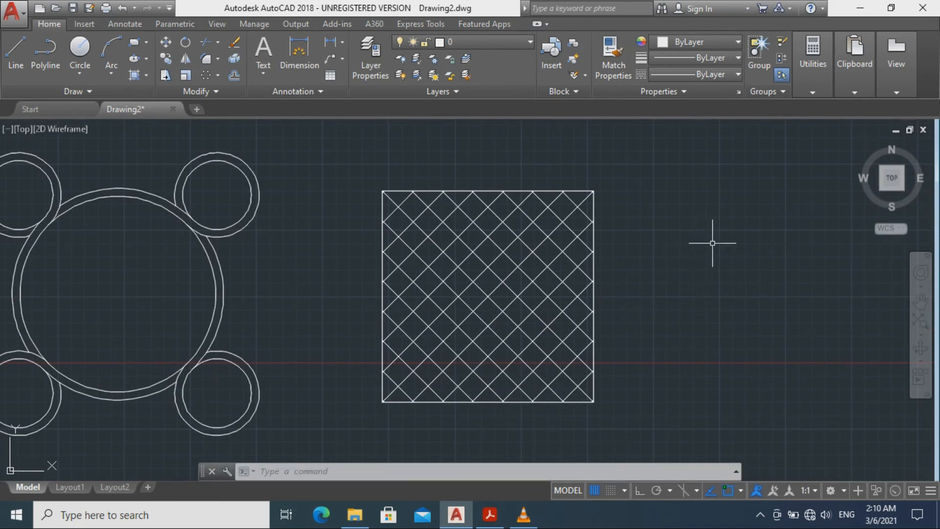
text(r)
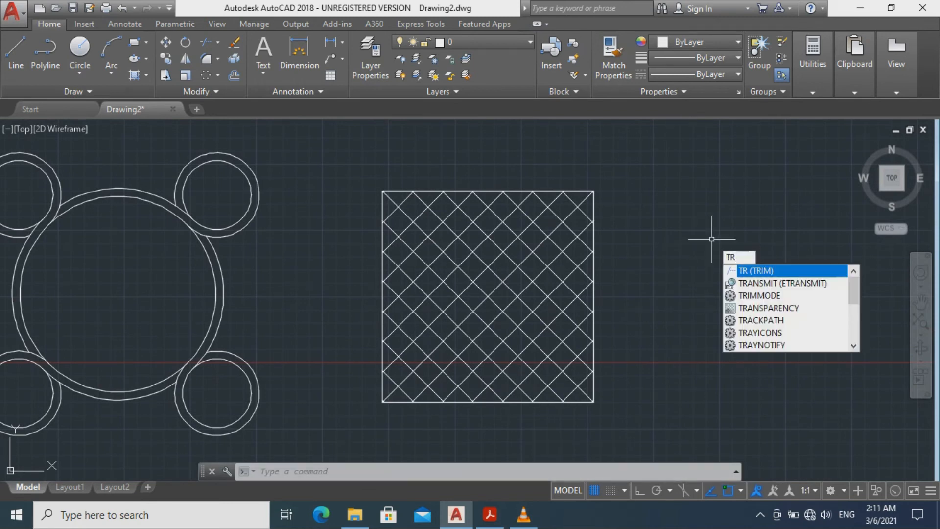
key(Return)
key(Return)
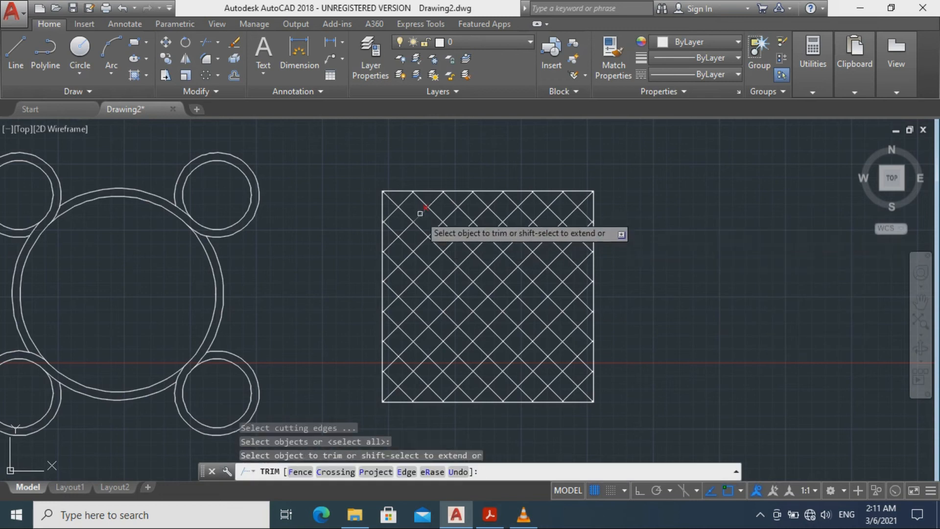
click(407, 199)
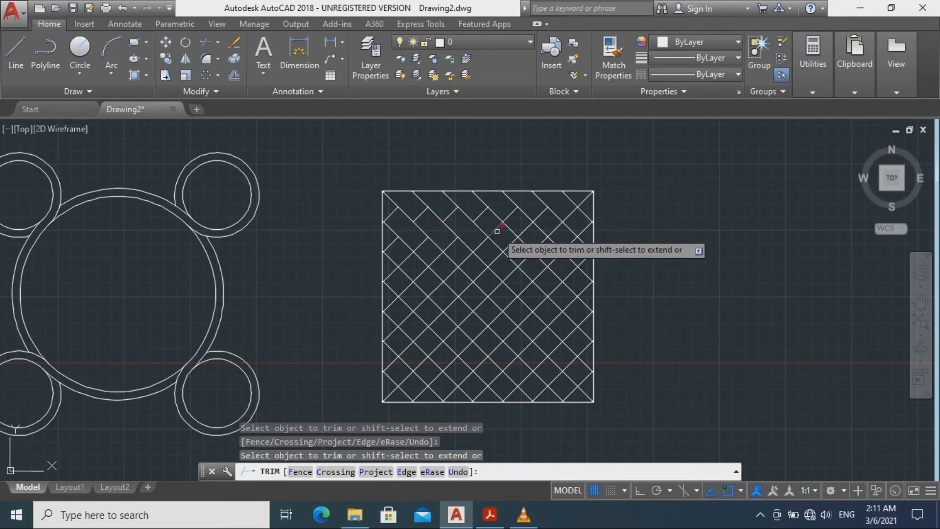
click(533, 222)
click(540, 218)
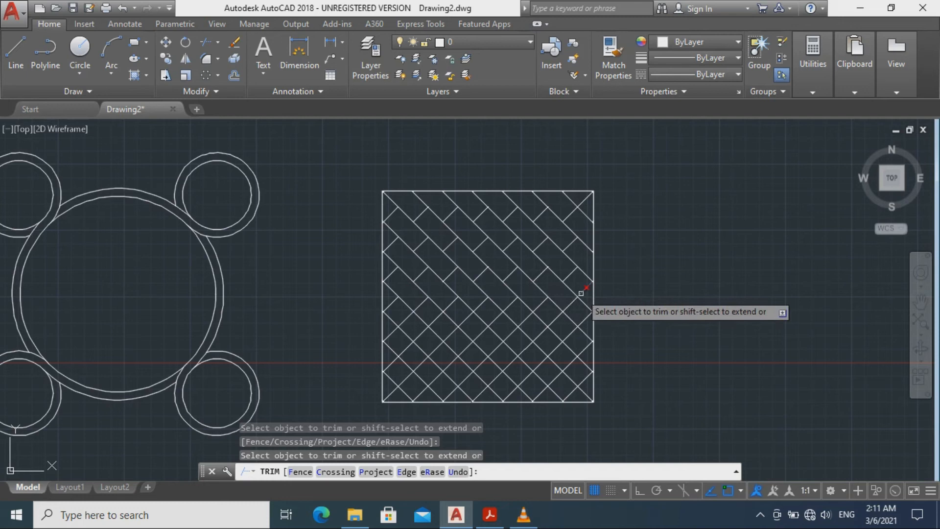
Trim the alternate rising segments in the remaining lower rows to complete the woven brick pattern
click(413, 318)
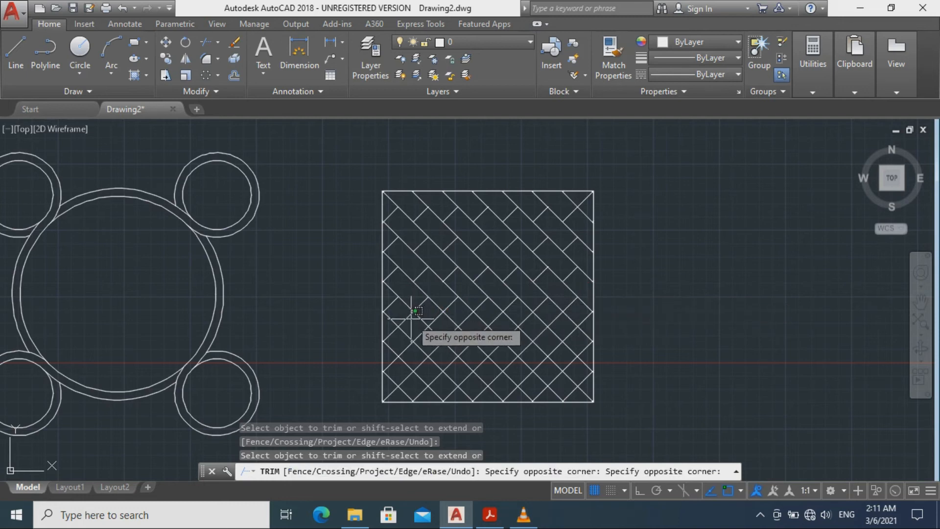
click(403, 316)
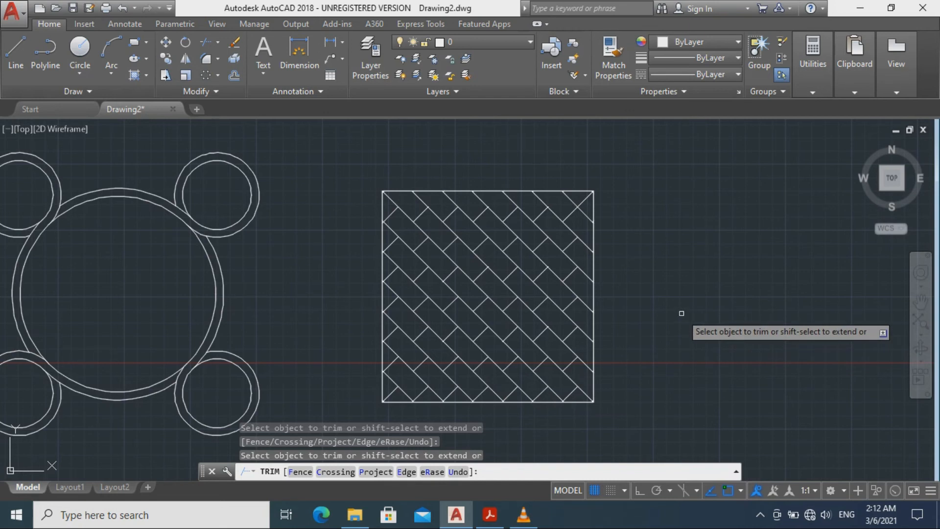
key(Escape)
Move the finished woven square slightly closer to the five-circle figure, using its centre as base point
mouse_move(676, 311)
middle_down()
mouse_move(606, 209)
mouse_move(604, 224)
middle_up()
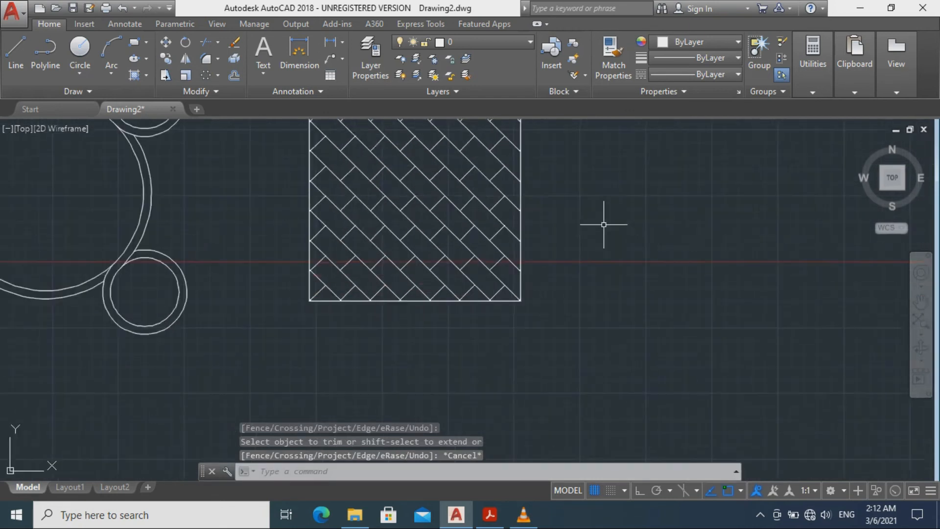
scroll(603, 224, down, 2)
mouse_move(615, 273)
middle_down()
mouse_move(537, 329)
mouse_move(428, 346)
mouse_move(483, 342)
mouse_move(540, 362)
middle_up()
drag(336, 219, 470, 343)
drag(323, 224, 504, 385)
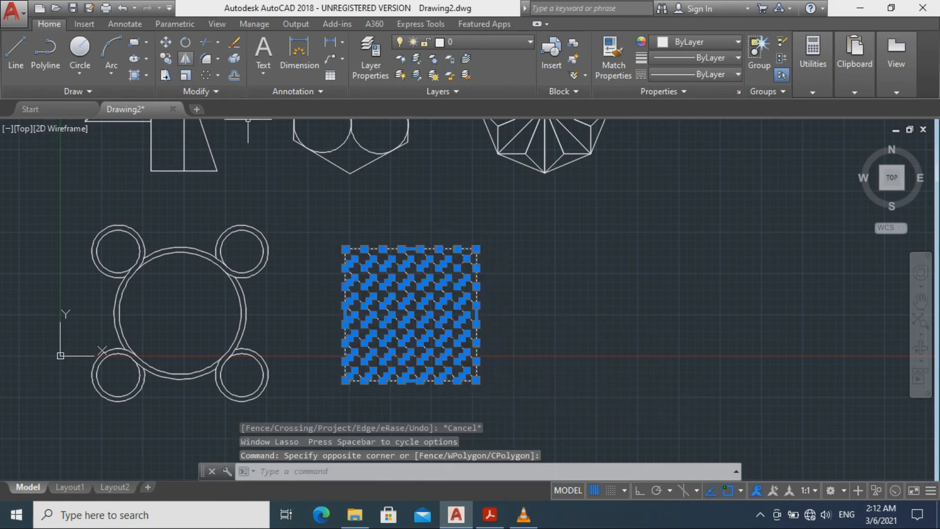
click(166, 42)
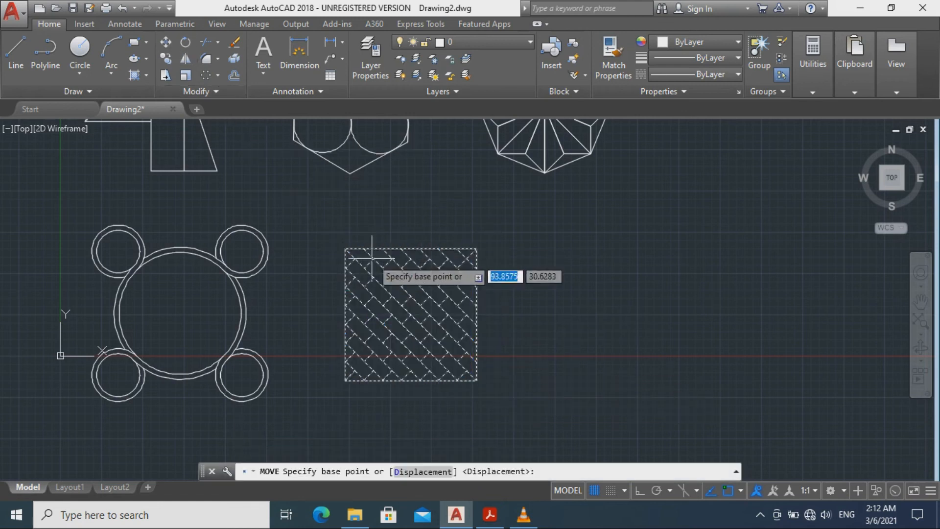
click(410, 316)
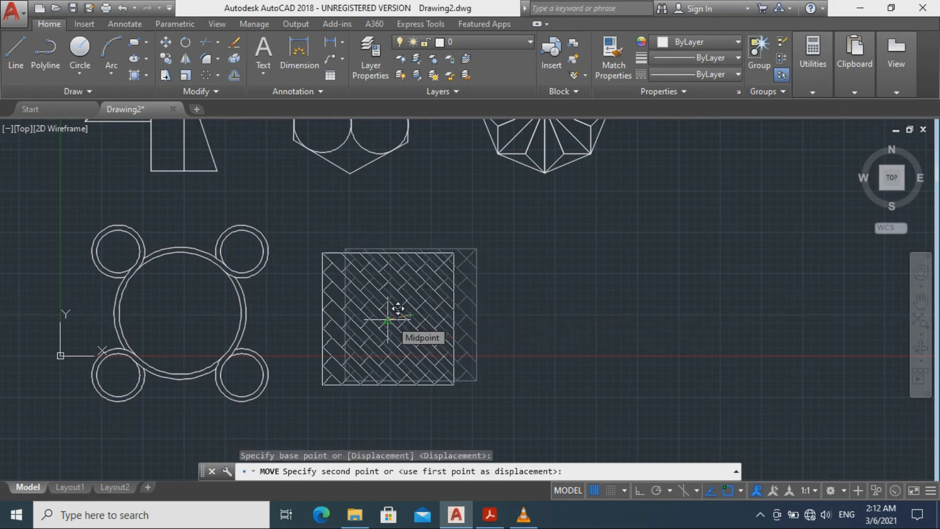
click(391, 319)
Switch to CAD-MODULE.pdf, examine the interlaced loop figure of Exercise 2-3, and return to the AutoCAD drawing
mouse_move(543, 322)
middle_down()
mouse_move(507, 202)
mouse_move(494, 220)
middle_up()
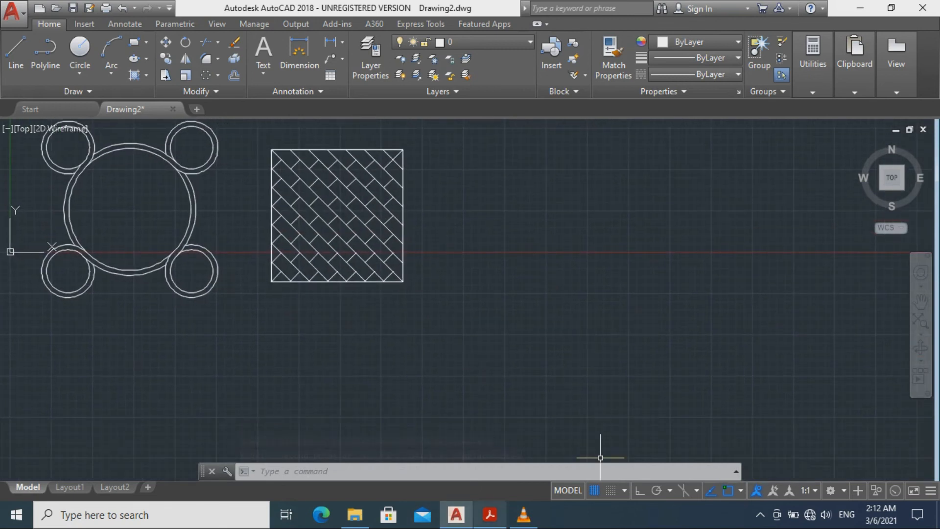
key(alt+Tab)
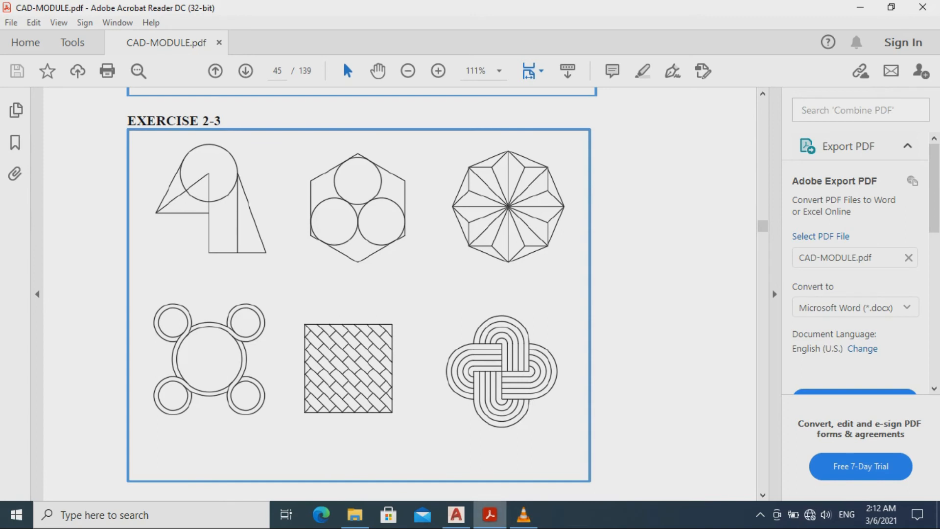
key(alt+Tab)
Draw a circle of radius 10 in the empty area to the right of the woven square
mouse_move(600, 269)
middle_down()
mouse_move(556, 318)
mouse_move(521, 409)
middle_up()
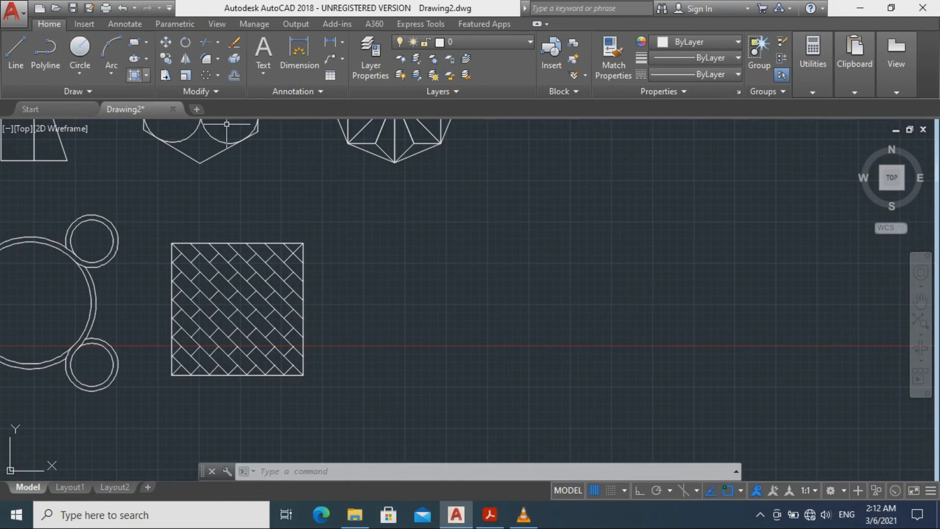
scroll(450, 227, up, 2)
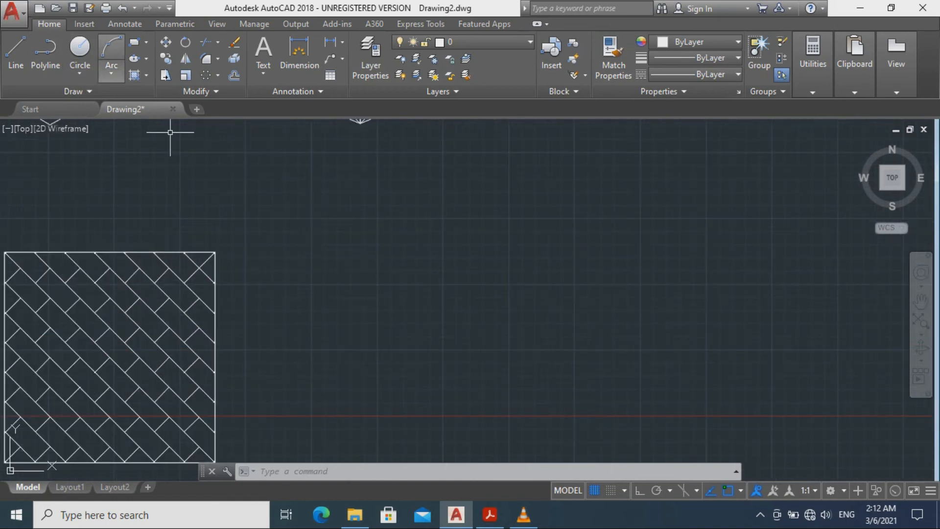
click(80, 49)
click(459, 251)
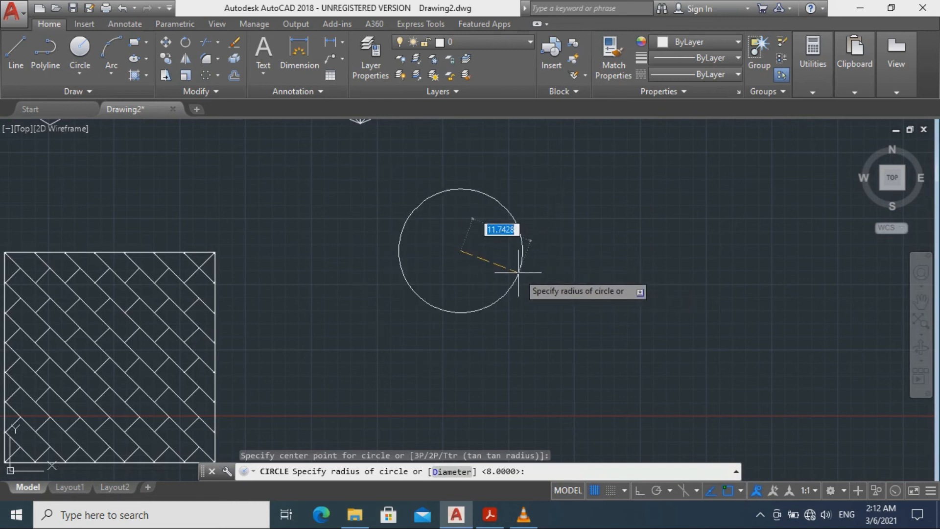
key(Return)
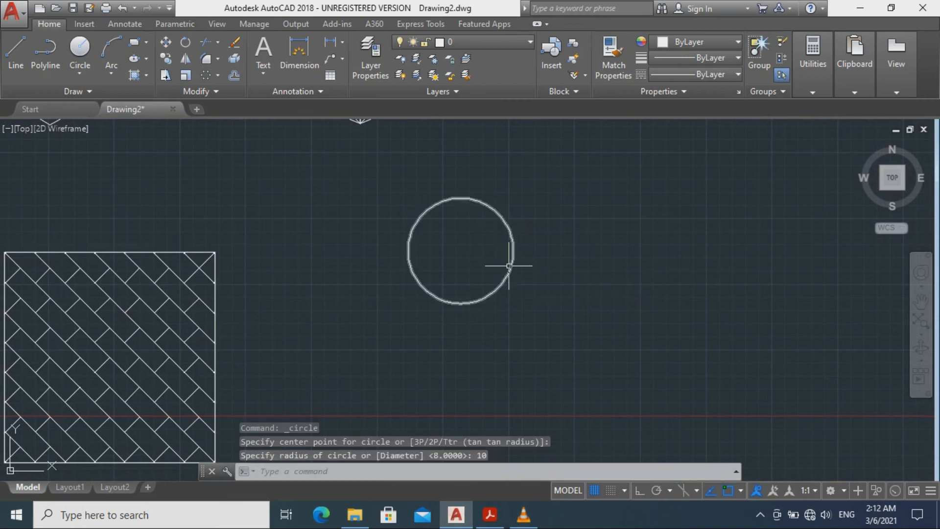
Offset the circle inward three times in succession by 2 units each to make concentric rings
click(512, 270)
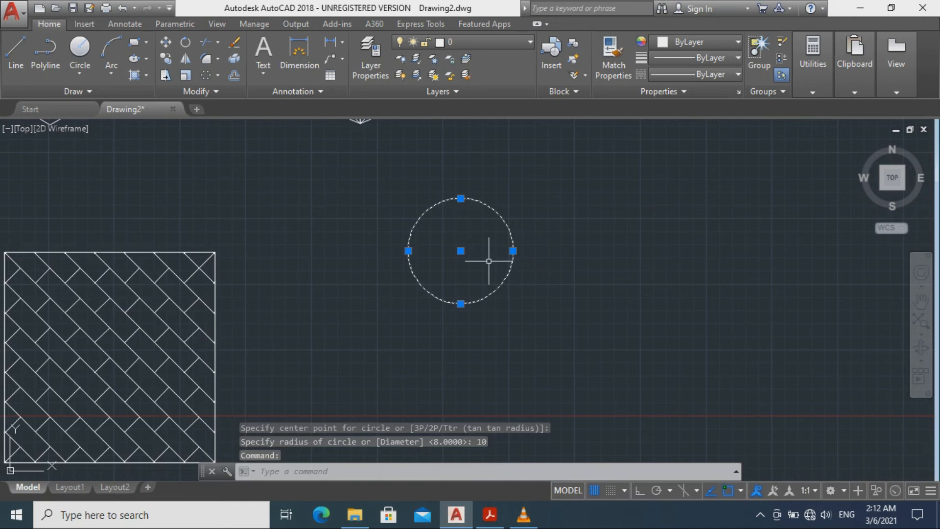
key(Return)
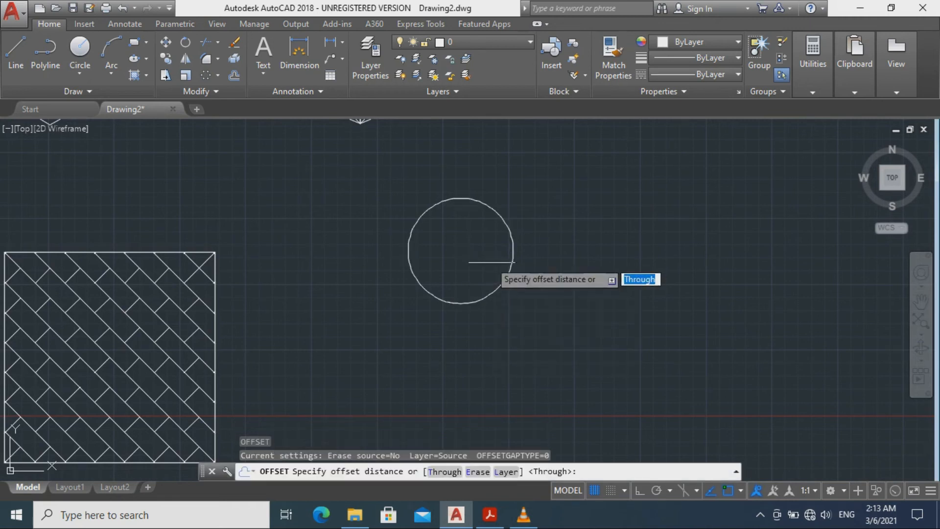
key(Return)
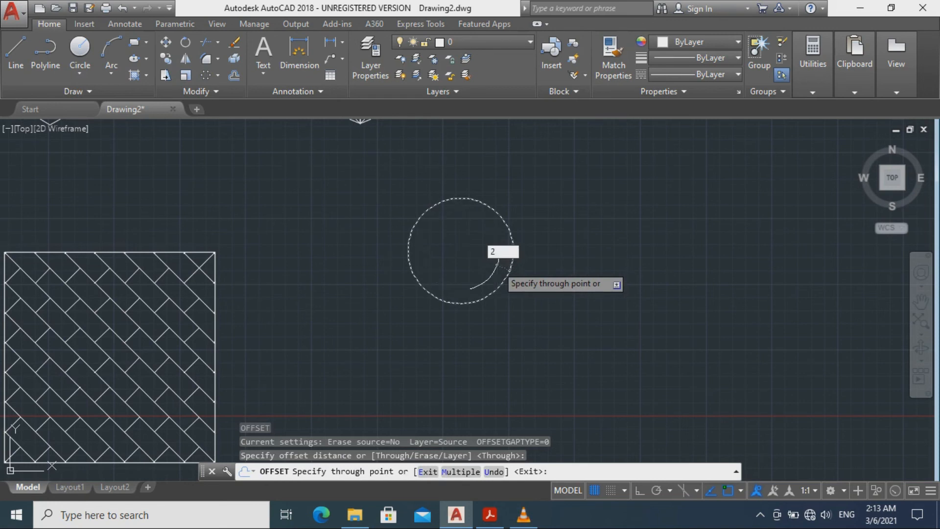
key(Return)
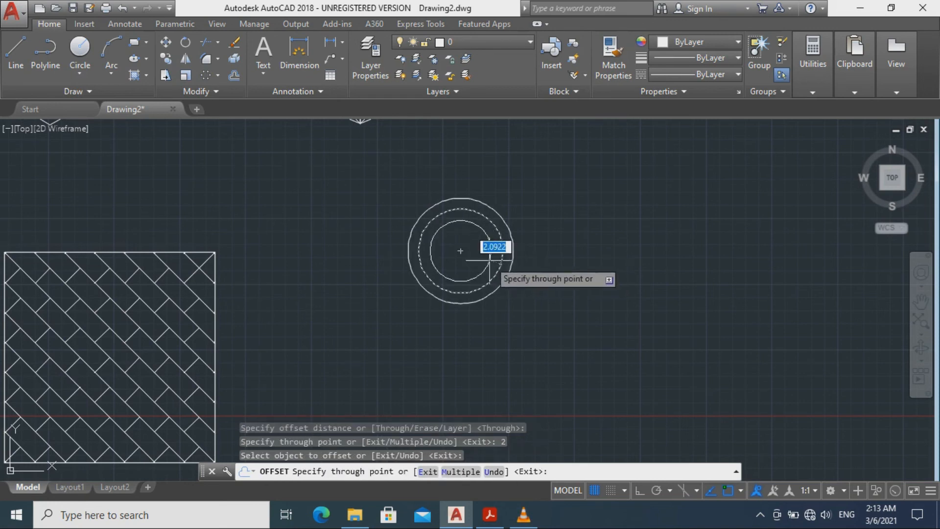
click(486, 258)
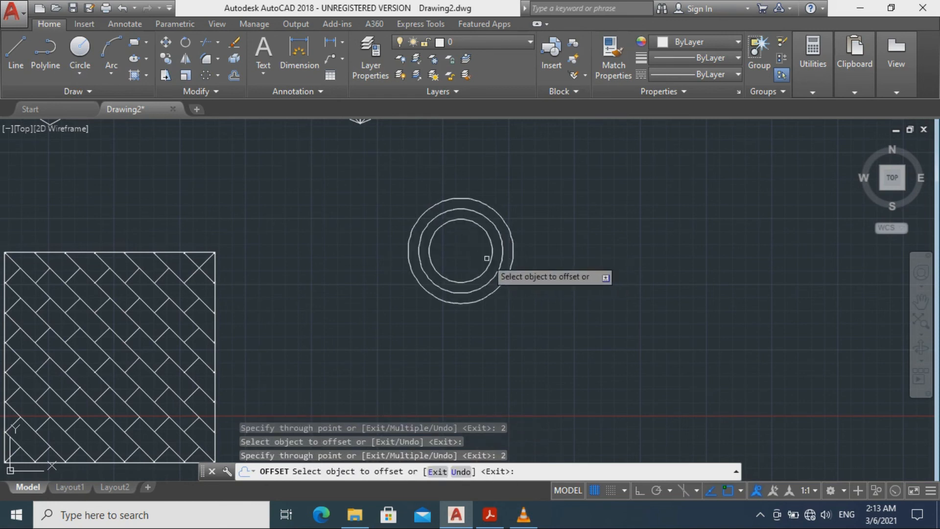
click(487, 263)
text(2)
key(Return)
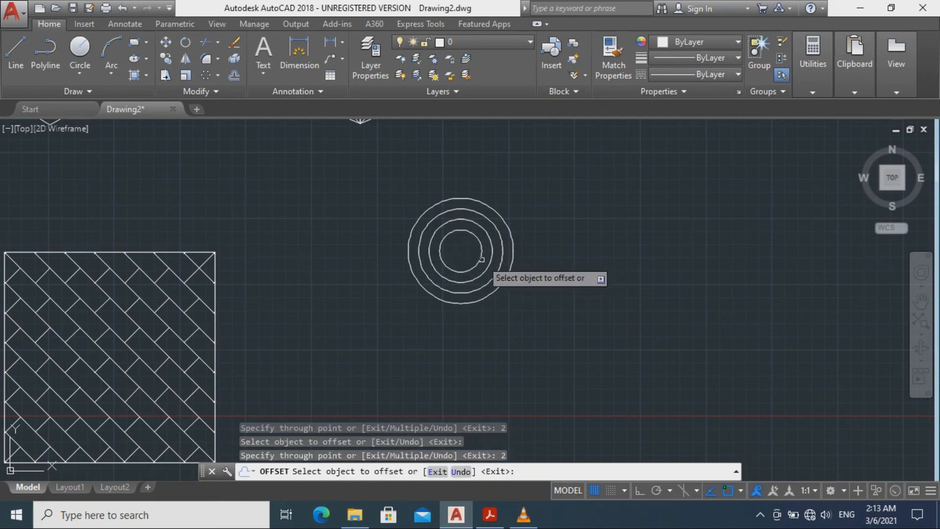
Offset the innermost circle inward by 2 units to add a fifth concentric ring, and end the Offset command
click(482, 259)
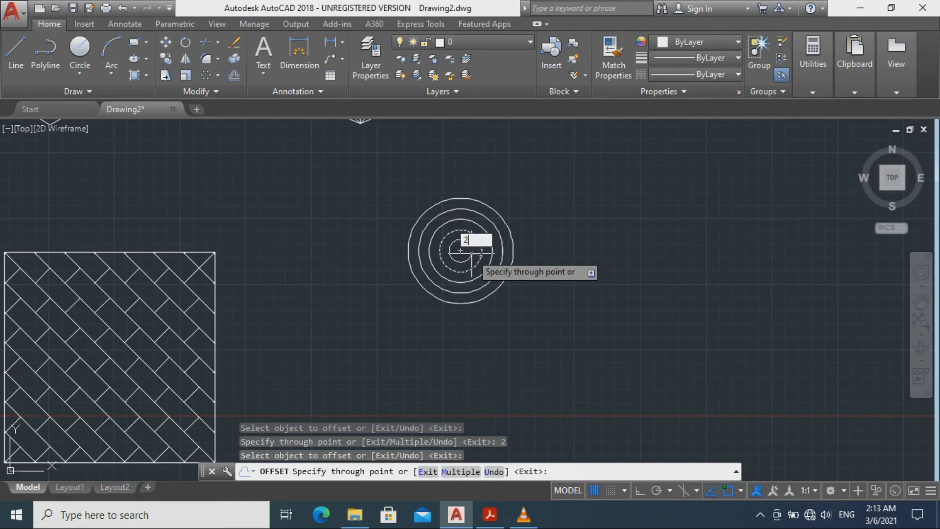
key(Return)
key(Escape)
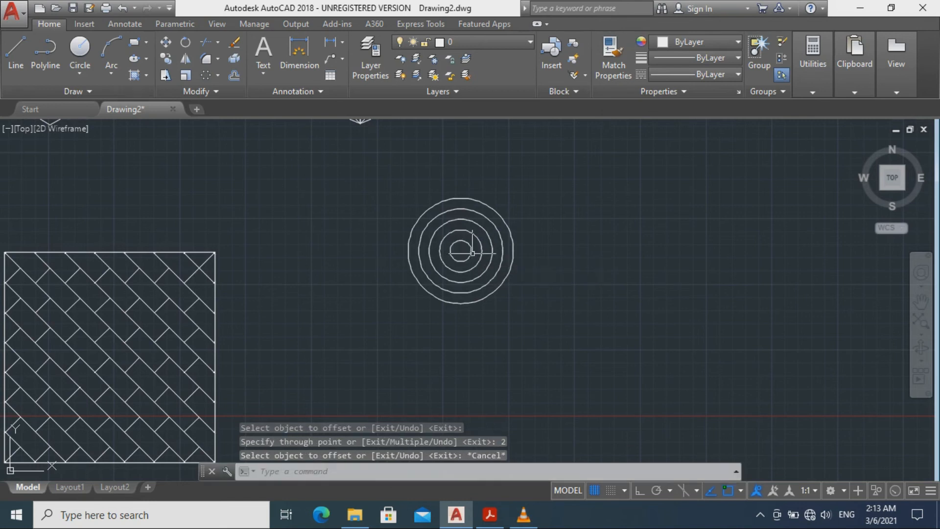
Draw a vertical line from the top quadrant to the bottom quadrant of the outermost circle
scroll(505, 237, up, 2)
mouse_move(511, 237)
middle_down()
mouse_move(595, 268)
mouse_move(604, 250)
middle_up()
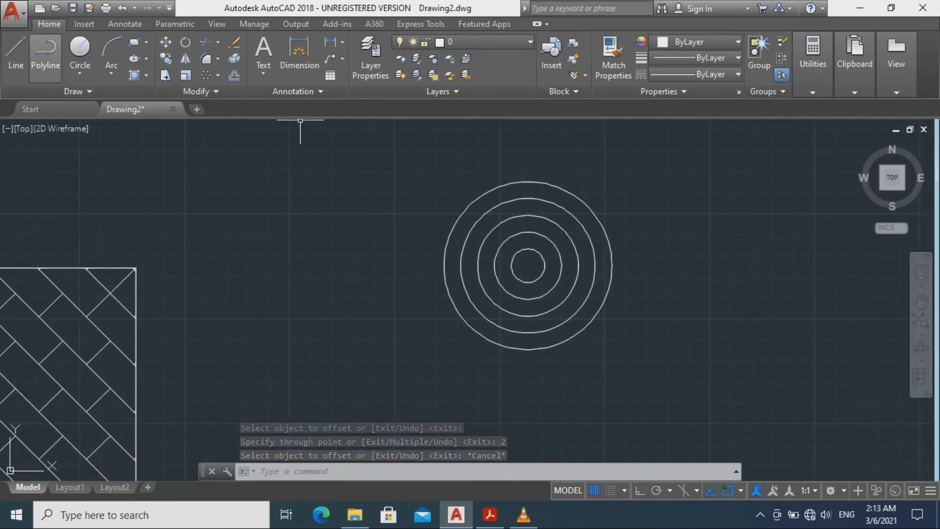
click(16, 52)
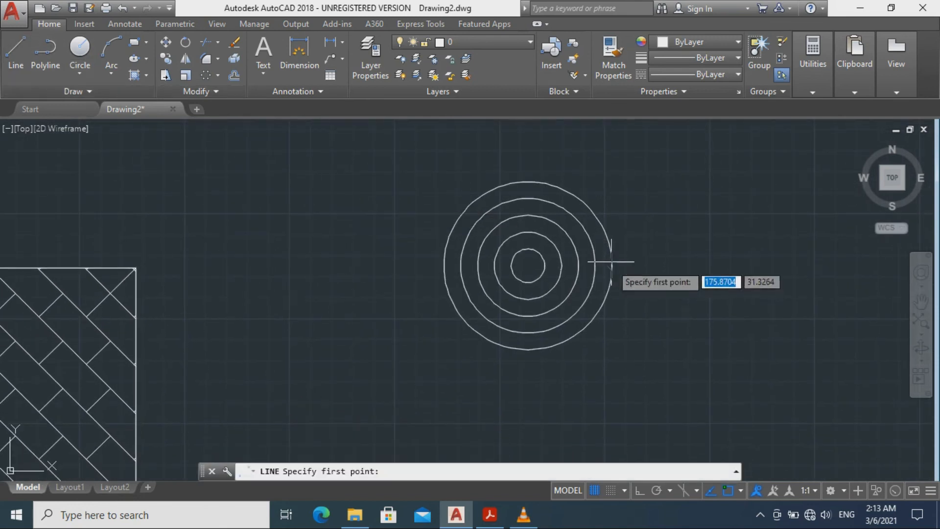
click(528, 181)
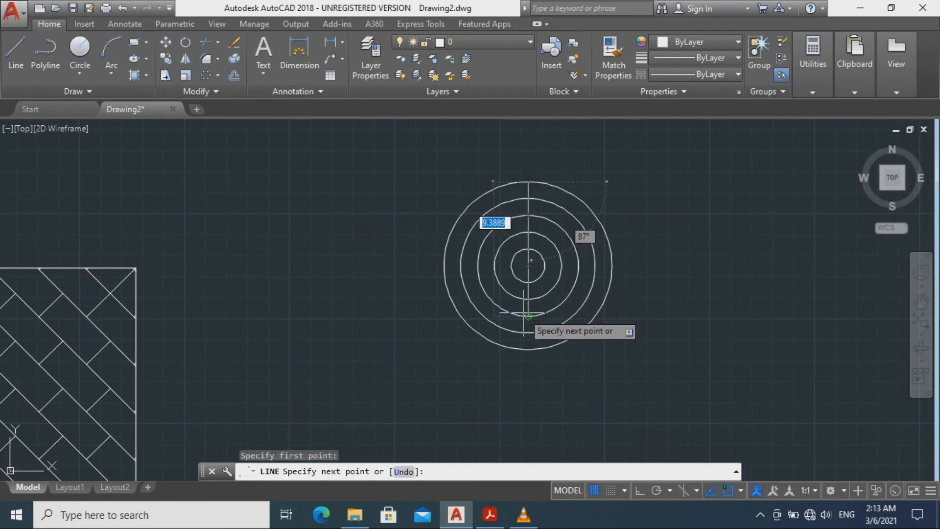
click(529, 350)
key(Escape)
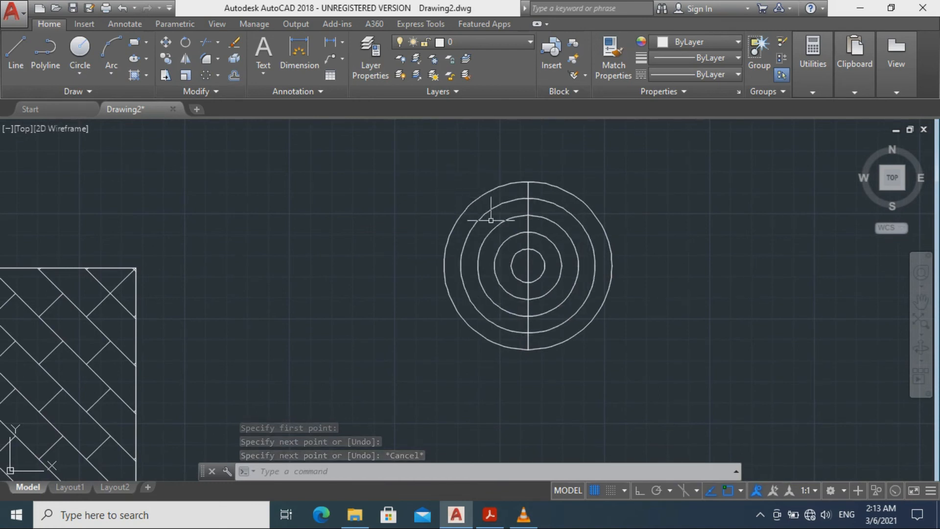
Trim off the left halves of all five concentric circles at the vertical line
text(t)
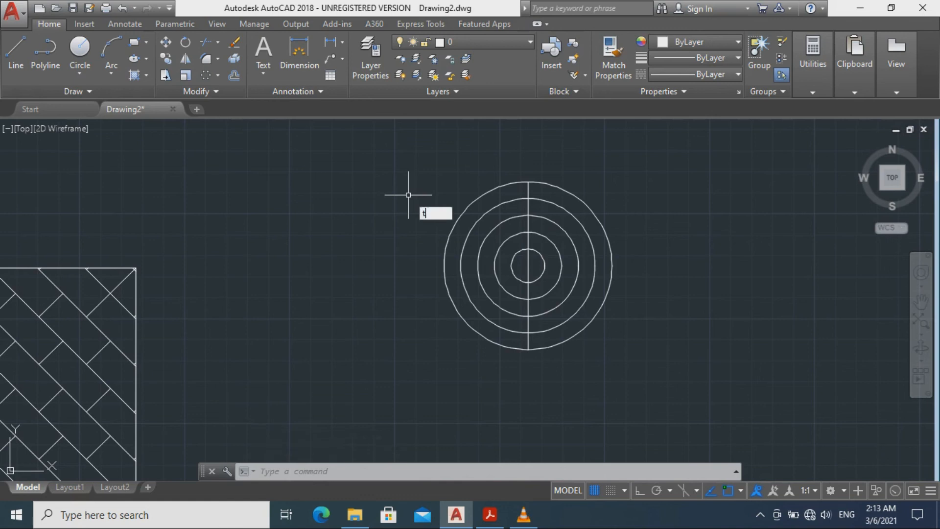
text(r)
key(Return)
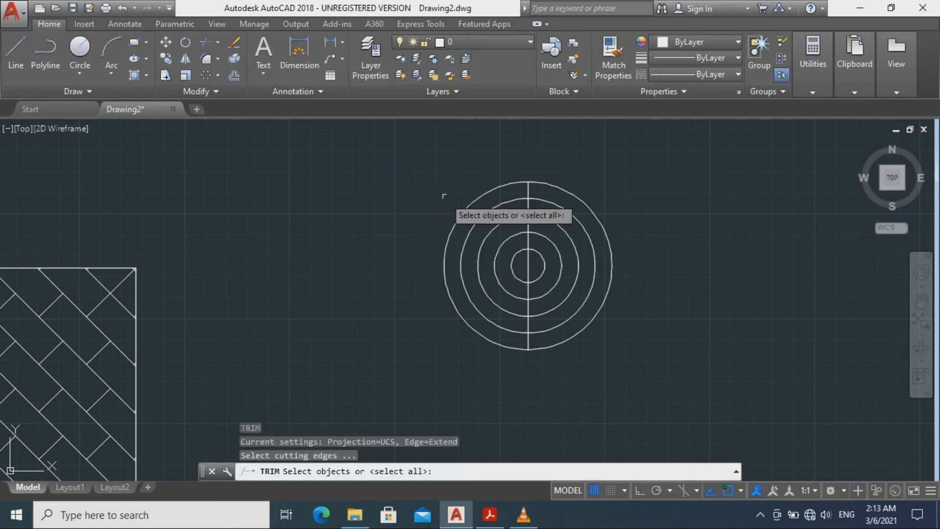
key(Return)
click(471, 160)
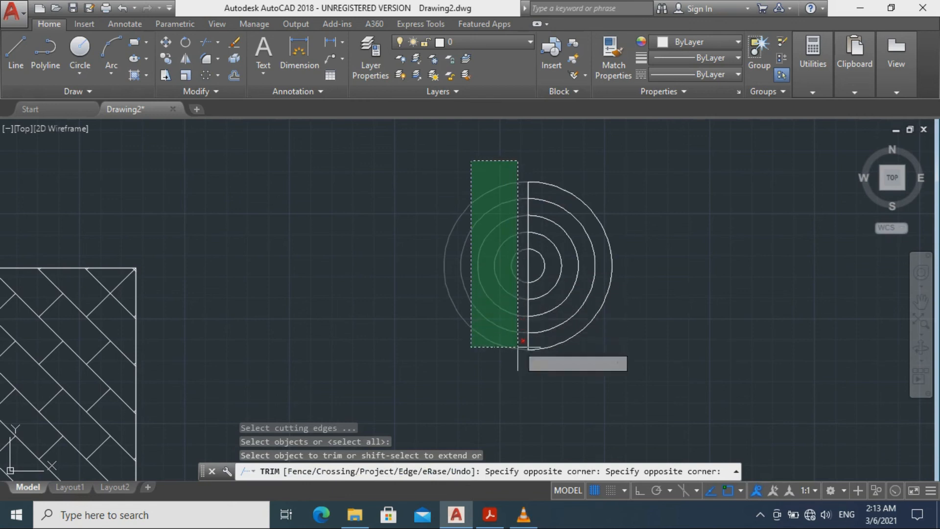
click(519, 358)
Trim away the vertical line's segments between the arc ends, from the outermost arc's upper end down to the second-largest arc's lower end
scroll(526, 264, up, 2)
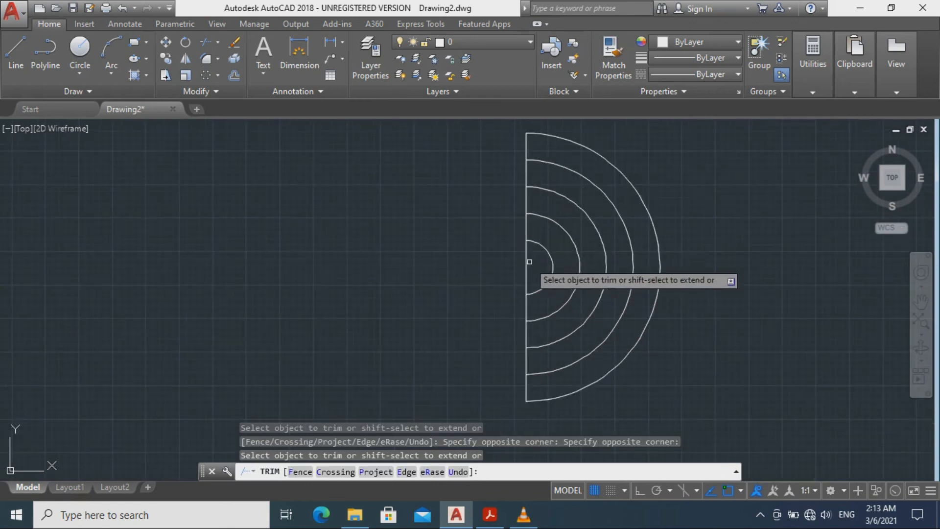
click(526, 146)
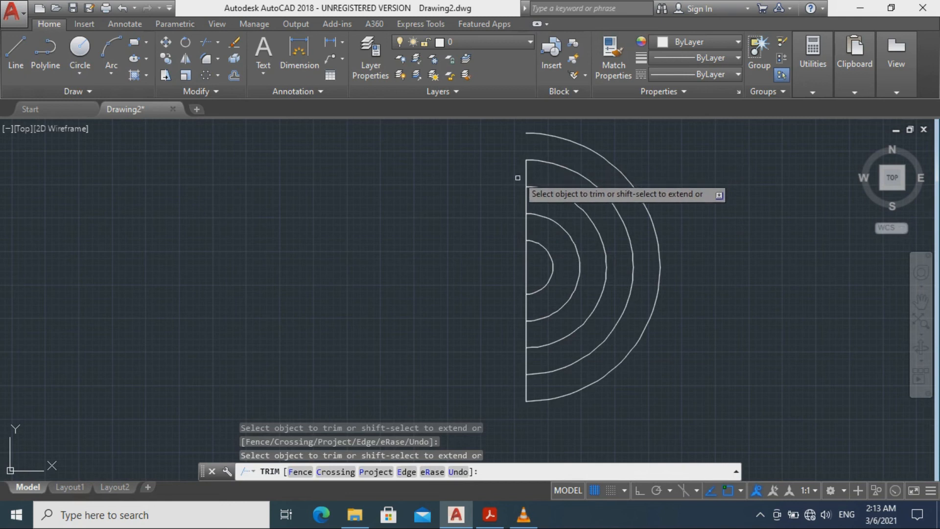
click(523, 179)
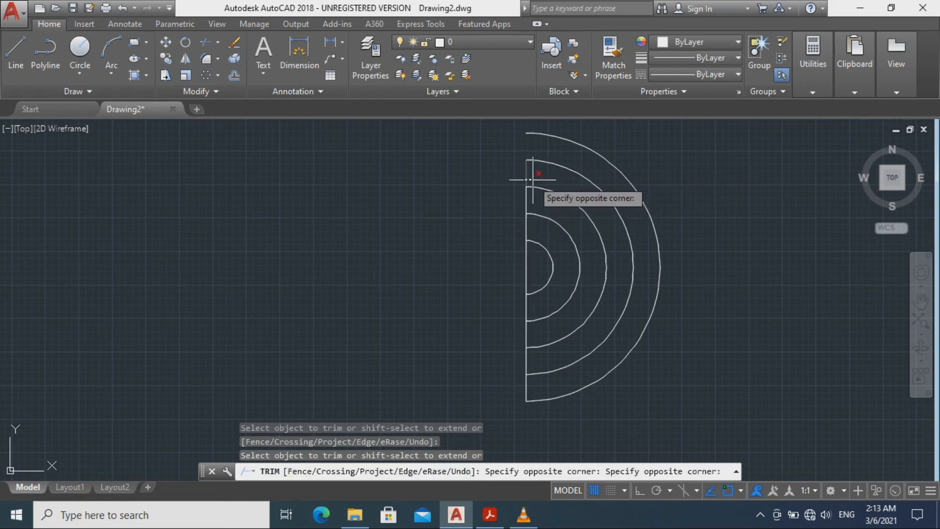
click(531, 178)
click(525, 203)
click(528, 230)
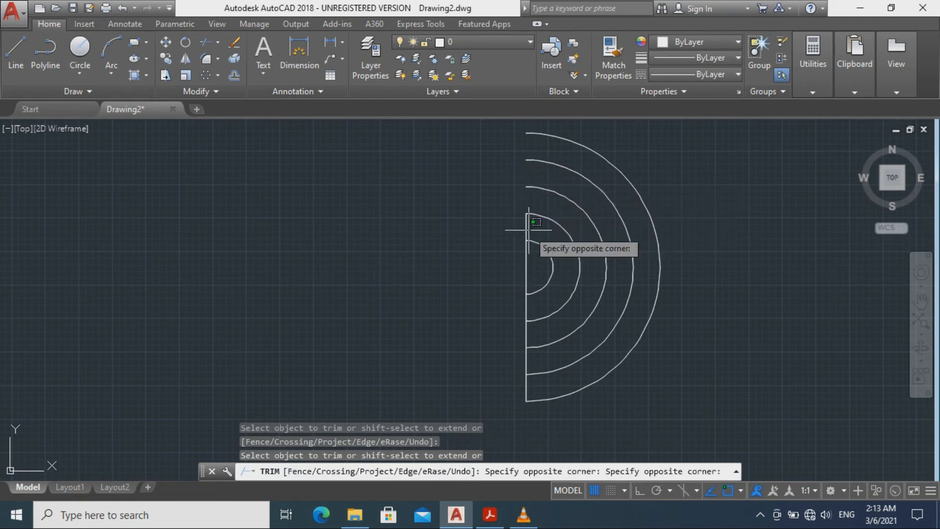
click(533, 223)
click(523, 250)
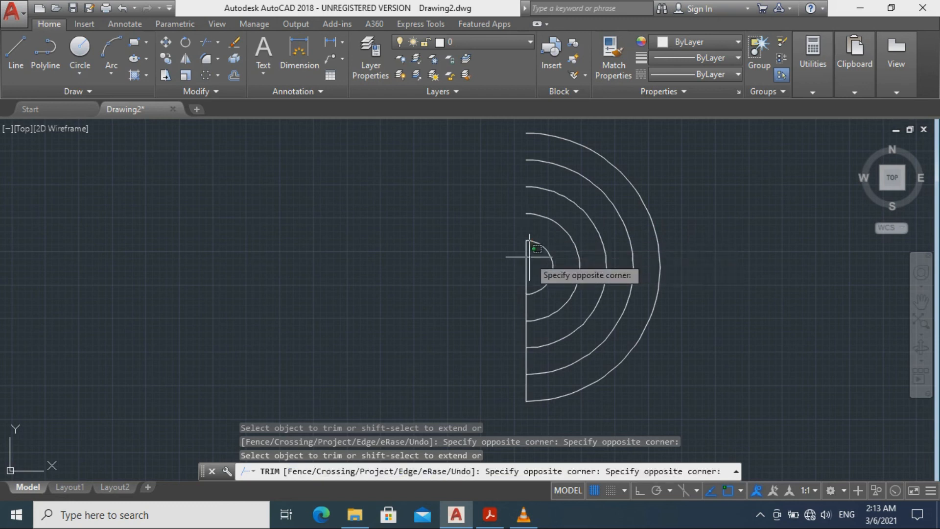
click(522, 295)
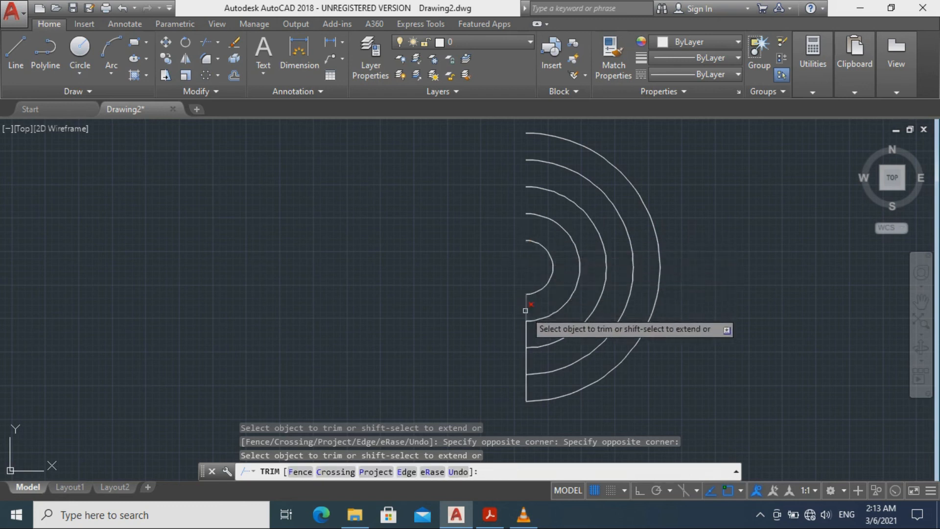
click(531, 334)
click(528, 360)
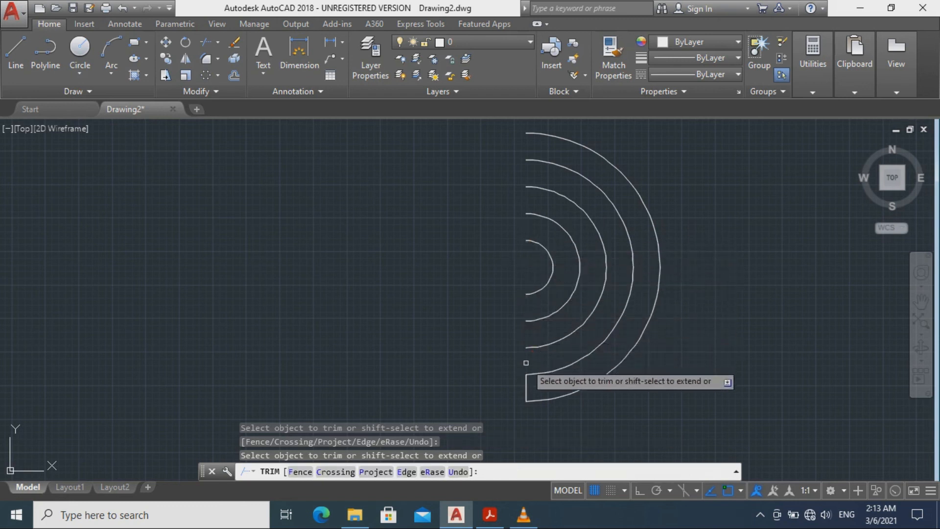
click(524, 386)
End the Trim command and erase the leftover vertical segment between the lower ends of the two outermost arcs
middle_drag(508, 353, 560, 247)
scroll(553, 264, up, 2)
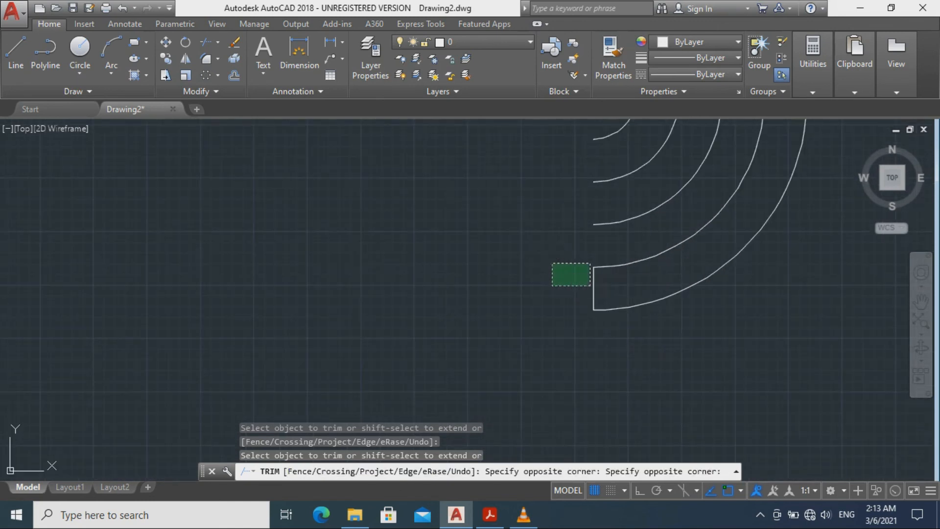
scroll(578, 272, up, 2)
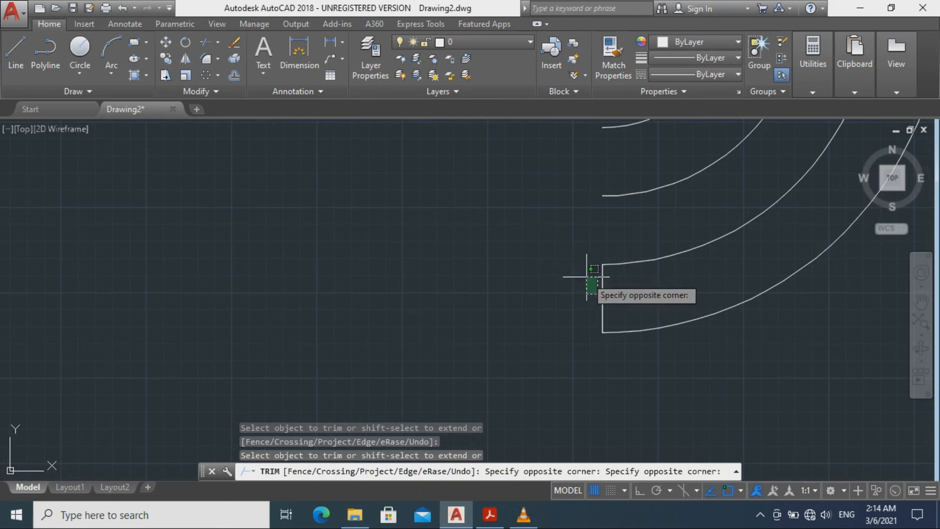
key(Escape)
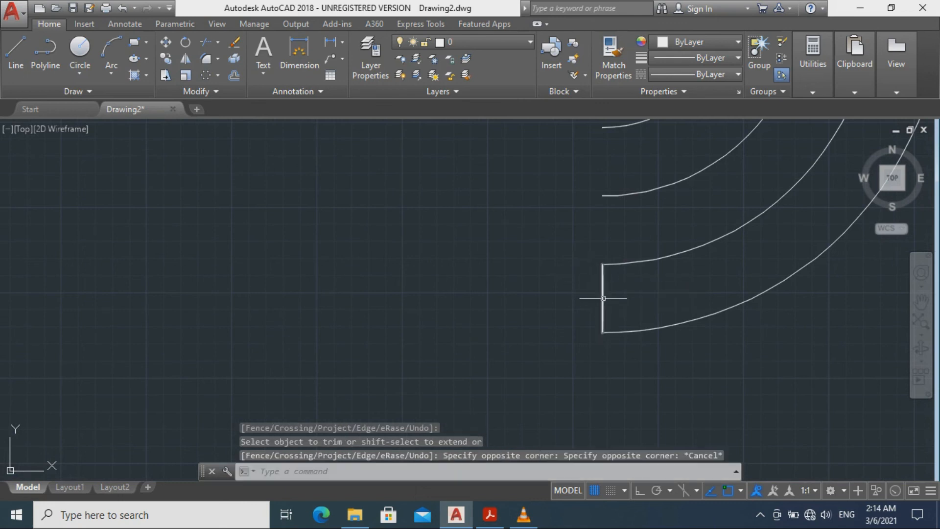
click(603, 297)
text(e)
key(Return)
Draw a horizontal line 10 units long at 180° from the lower end of the outermost arc
scroll(497, 269, down, 2)
middle_drag(498, 252, 467, 307)
scroll(468, 307, down, 2)
mouse_move(468, 309)
middle_down()
mouse_move(474, 356)
mouse_move(508, 300)
middle_up()
scroll(513, 285, up, 2)
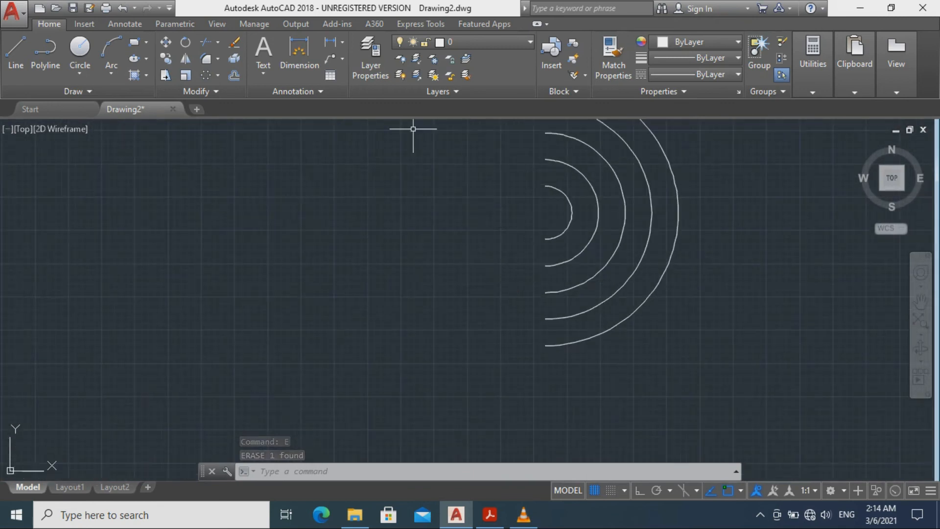
click(15, 53)
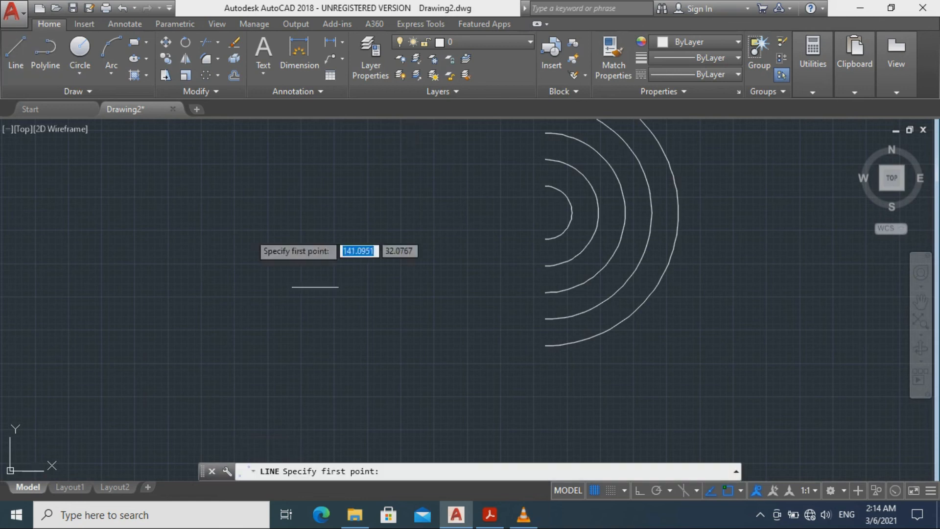
click(545, 345)
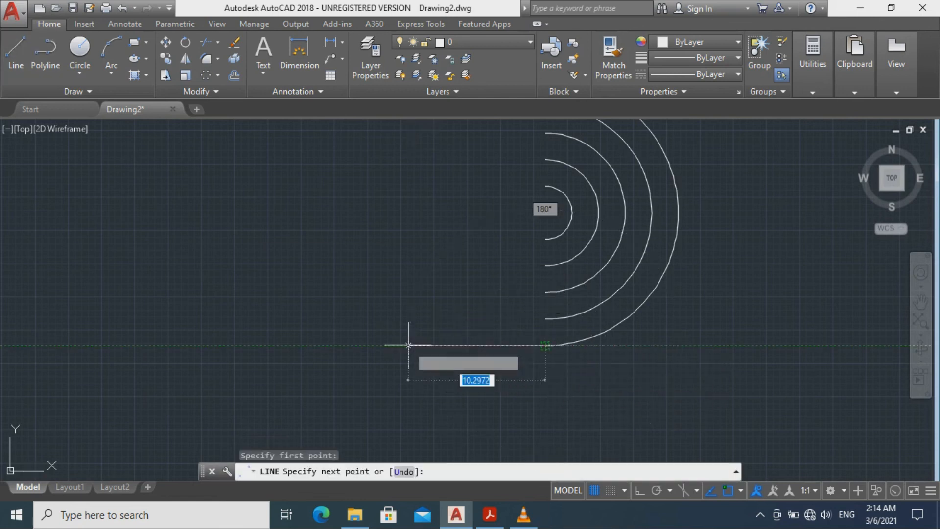
text(10)
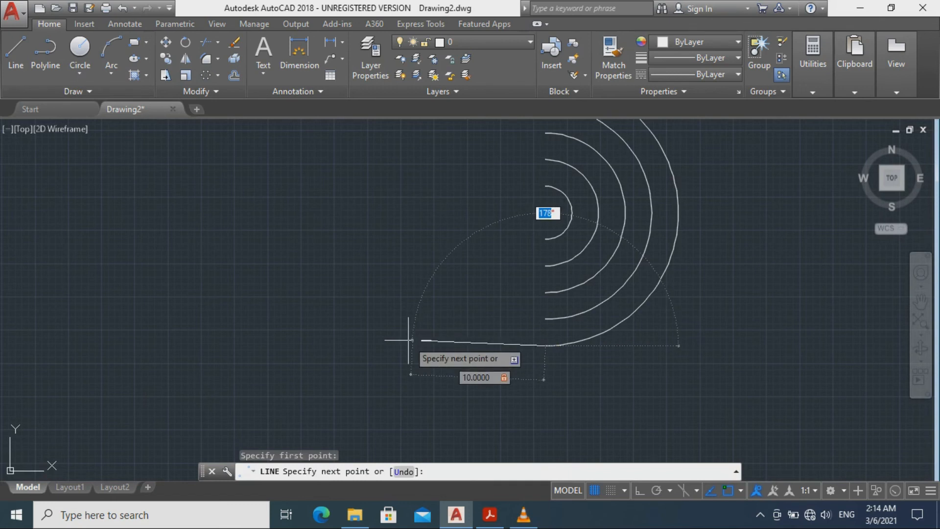
text(180)
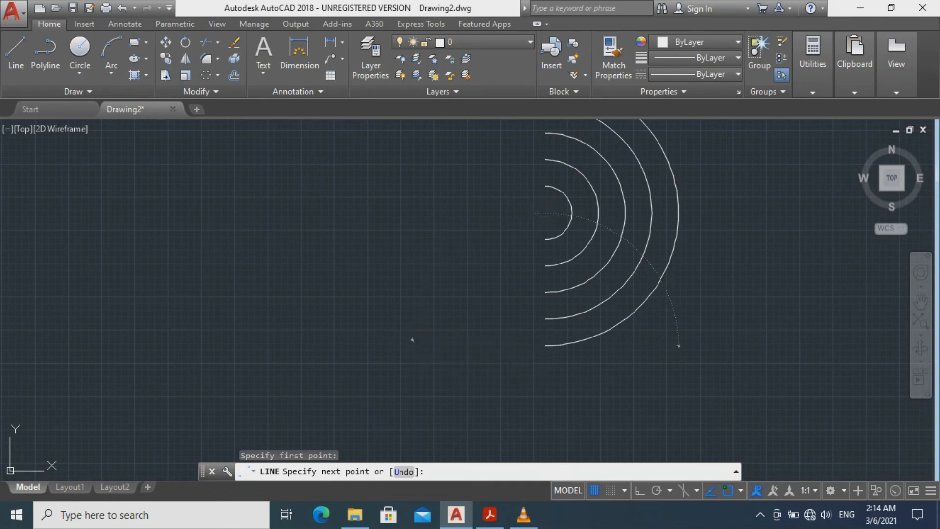
key(Return)
key(Escape)
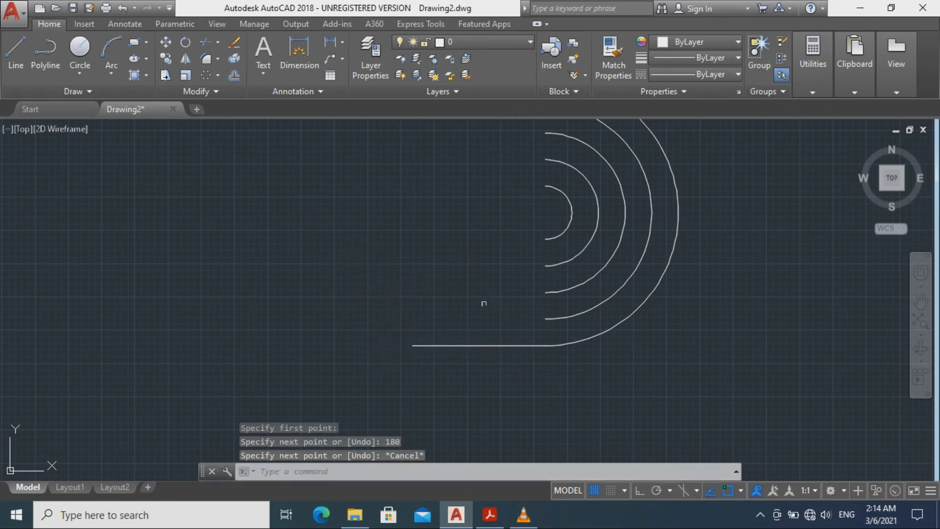
Offset the horizontal line upward by 4 units to meet the lower end of the middle arc
scroll(591, 336, up, 2)
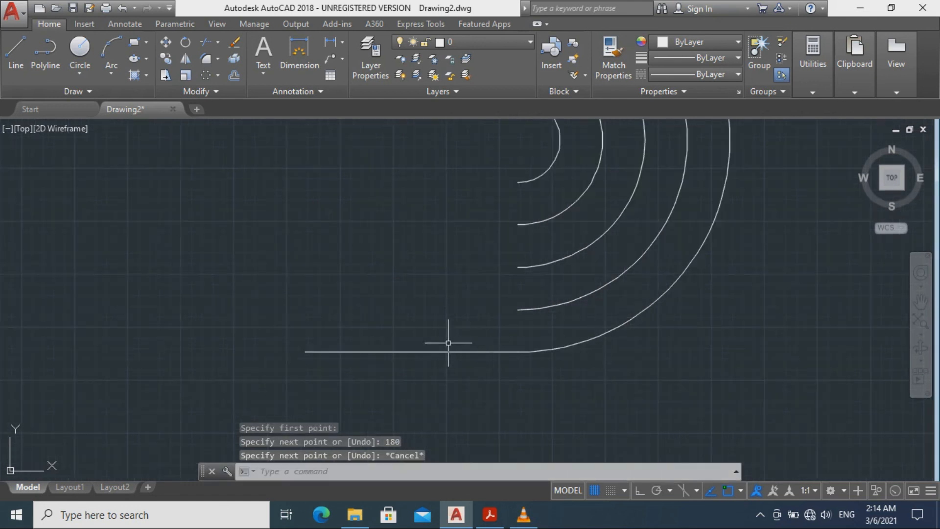
click(479, 352)
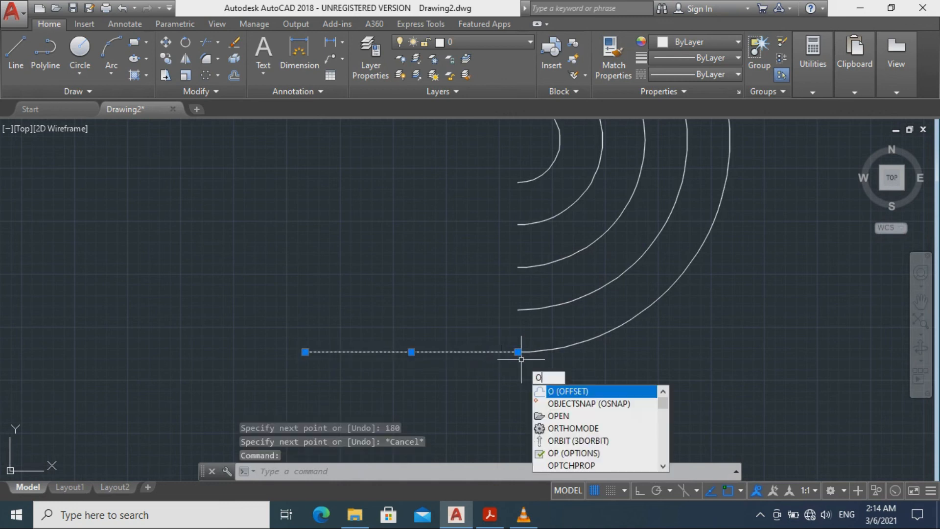
key(Return)
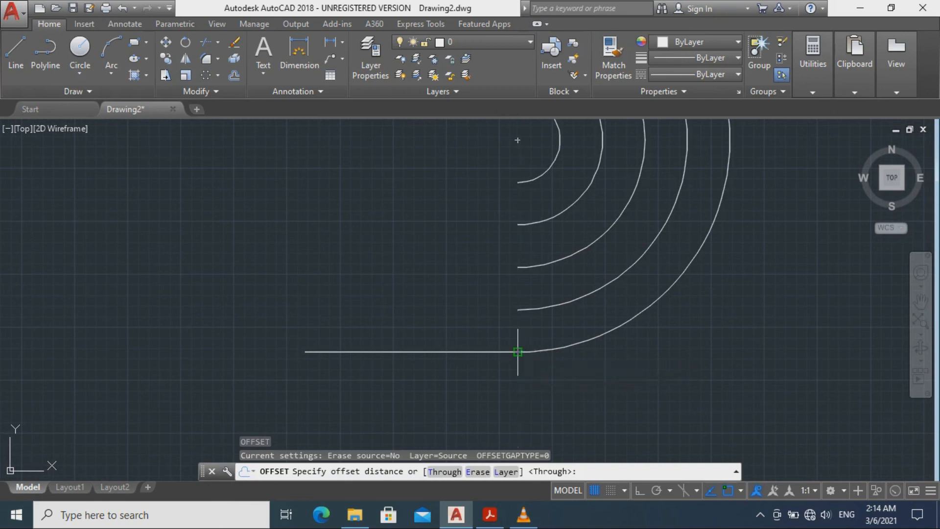
click(411, 352)
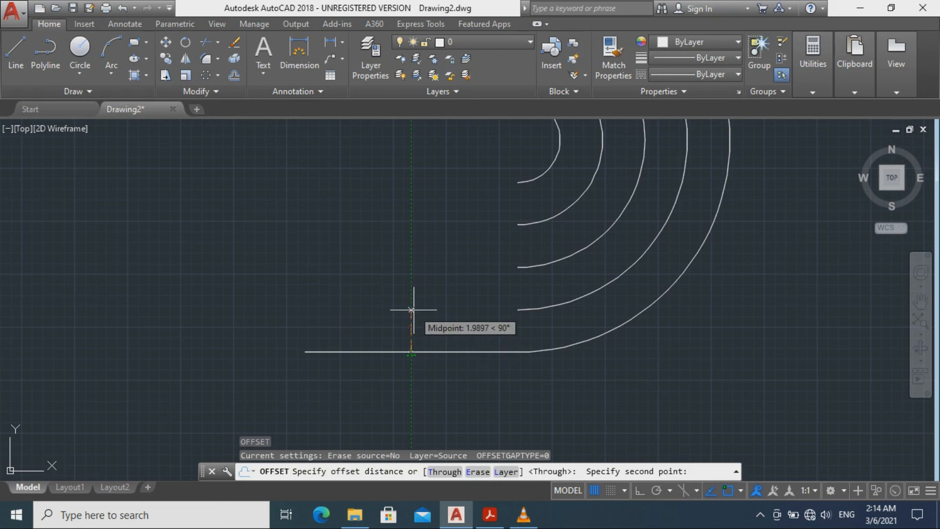
text(4)
key(Return)
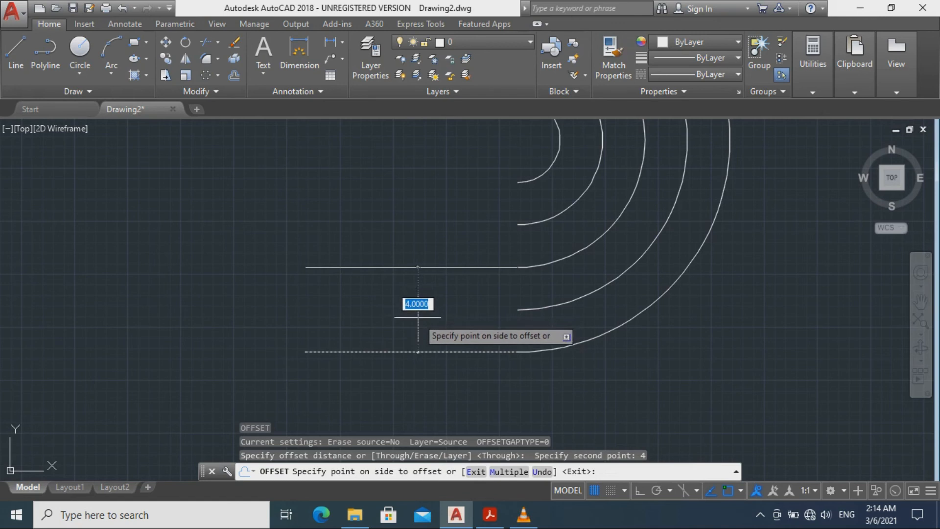
click(418, 317)
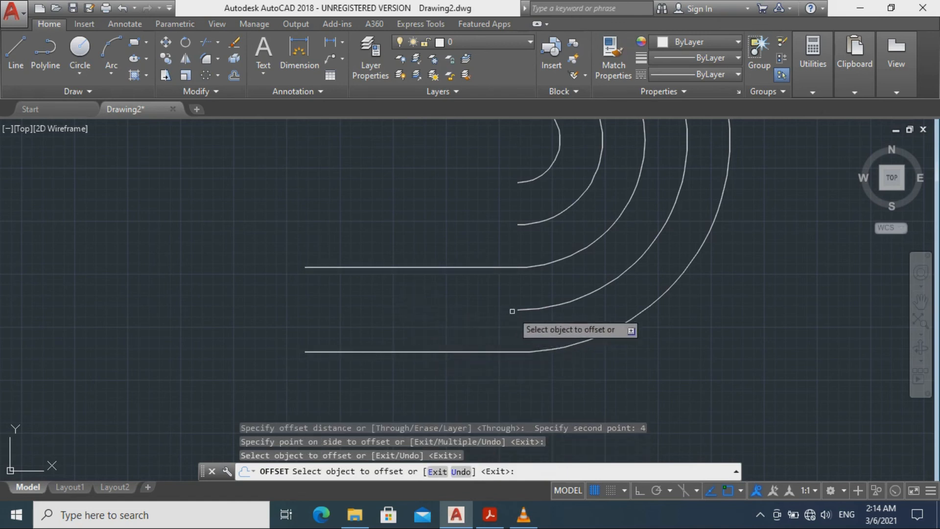
Offset the lower horizontal line upward and the upper horizontal line downward, each by 4 units
click(446, 351)
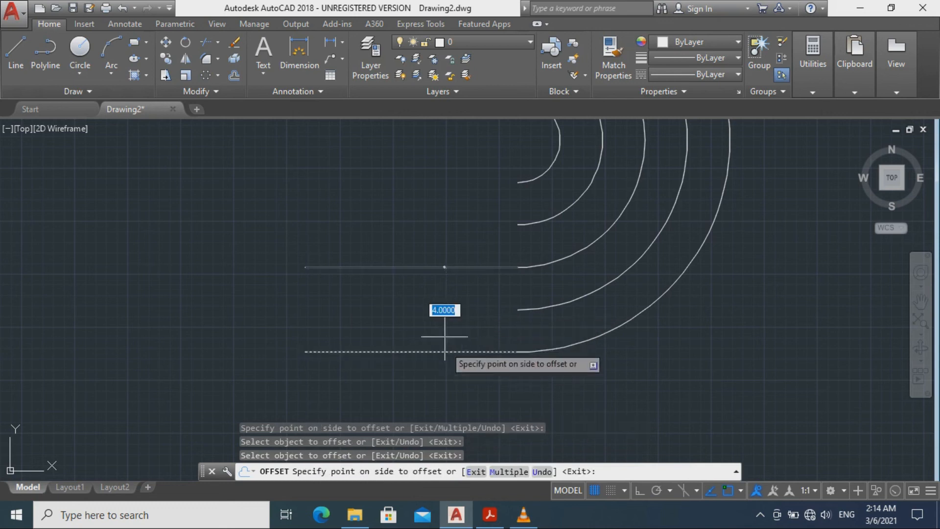
click(494, 309)
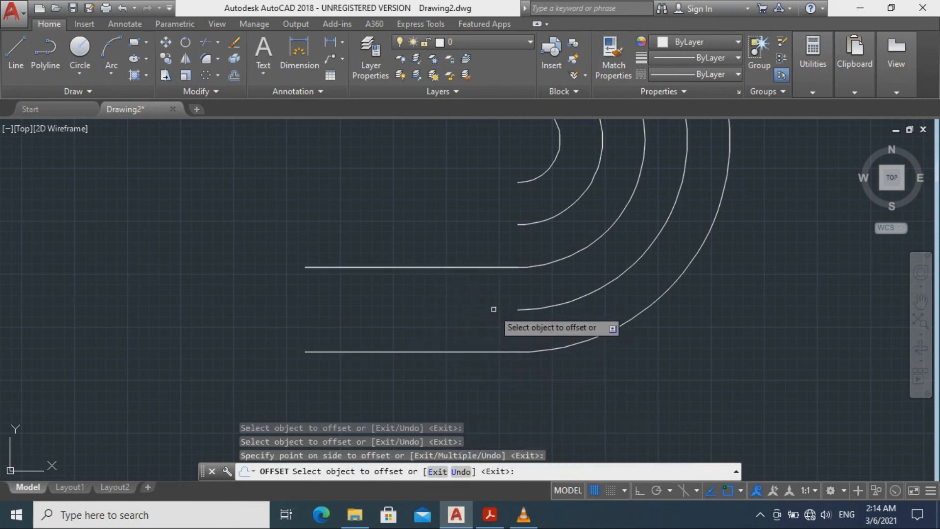
click(477, 267)
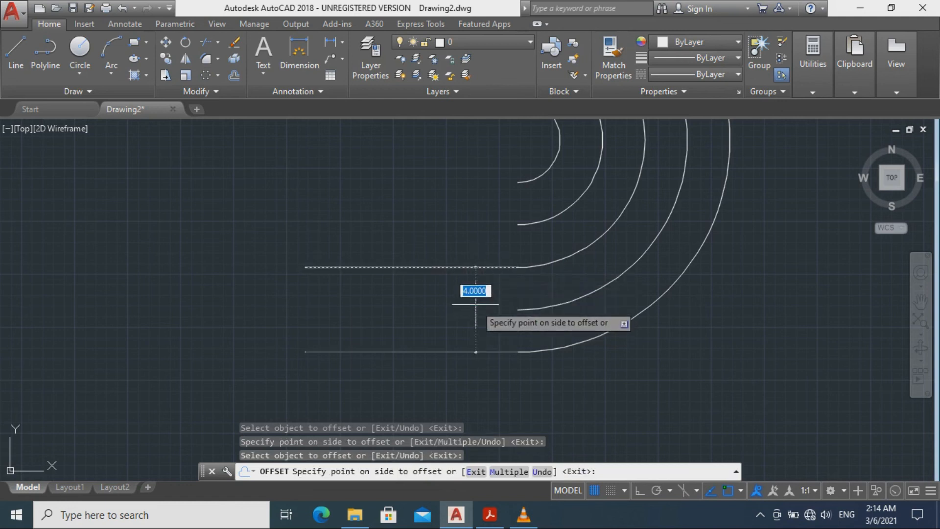
click(505, 310)
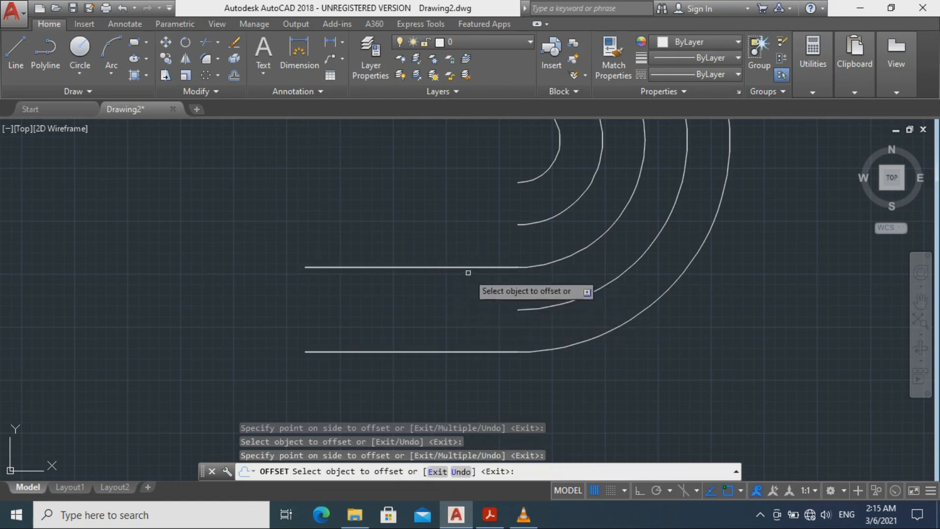
key(Escape)
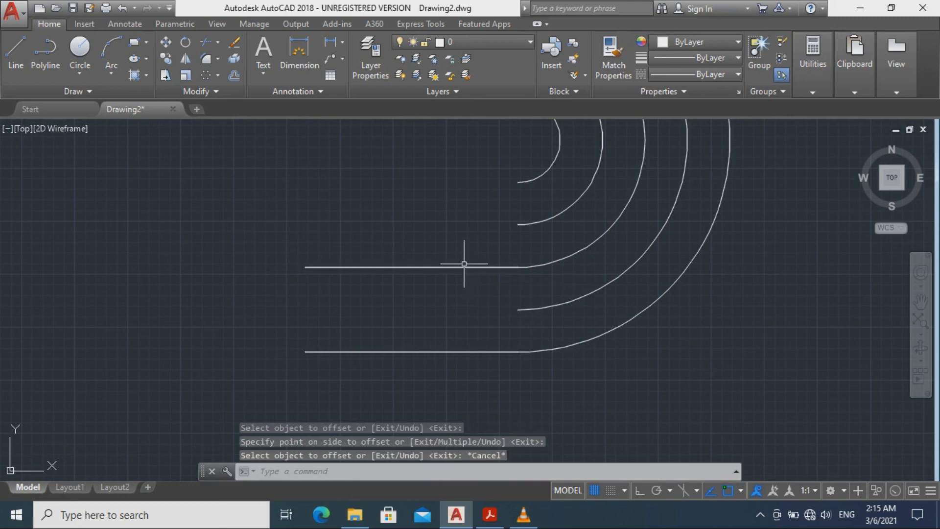
click(464, 264)
key(Escape)
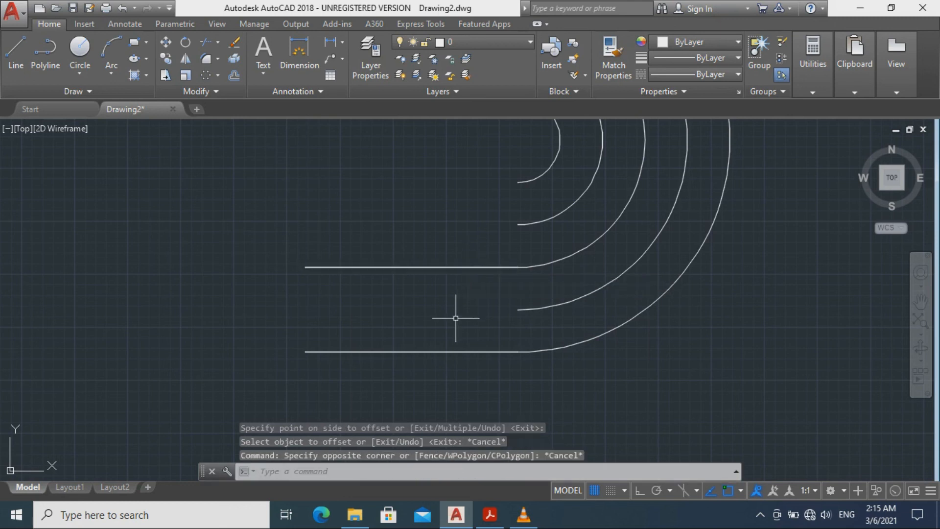
click(442, 351)
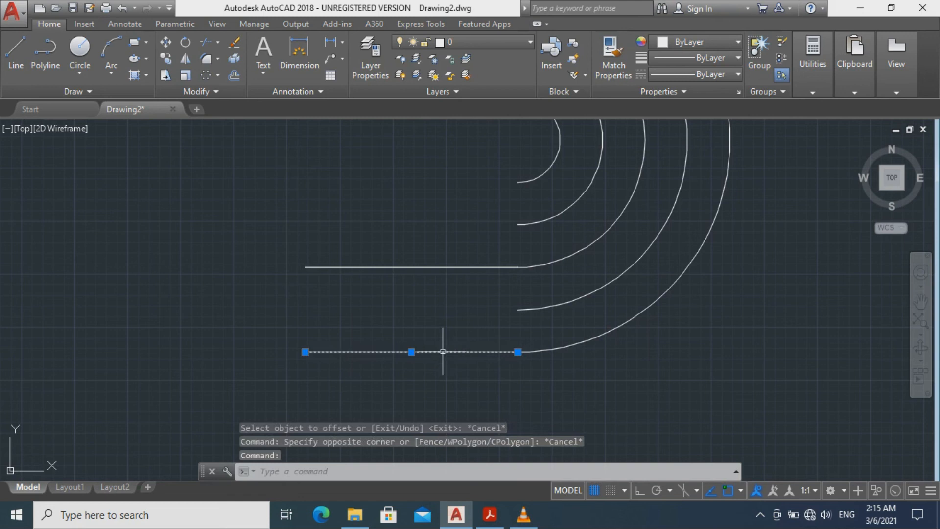
text(o)
key(Return)
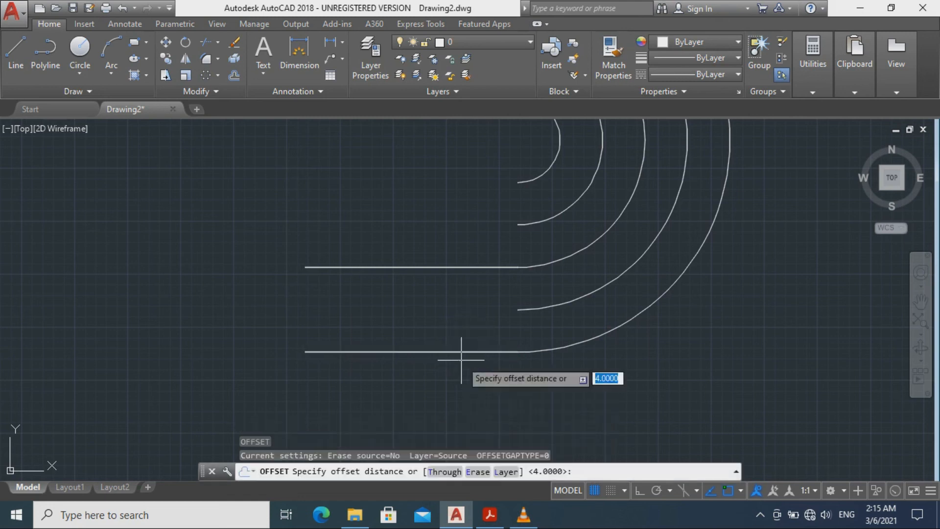
click(517, 352)
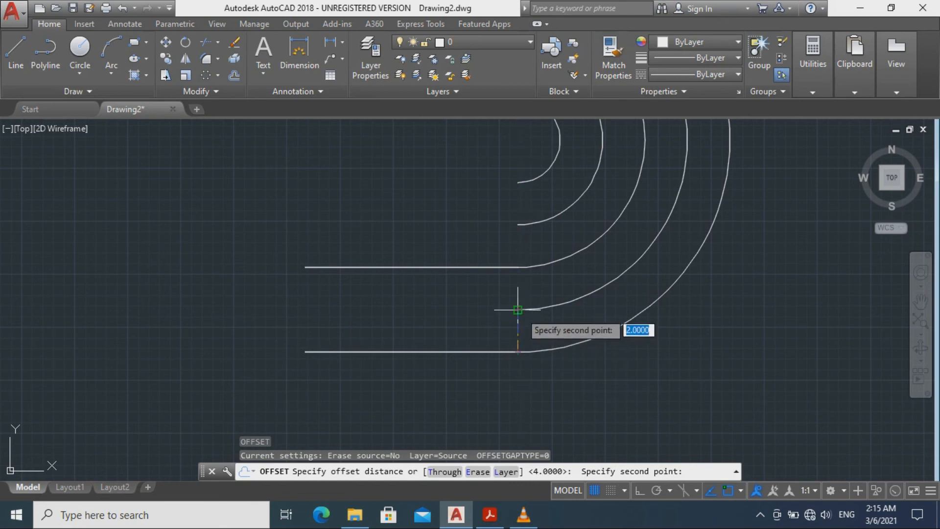
click(518, 309)
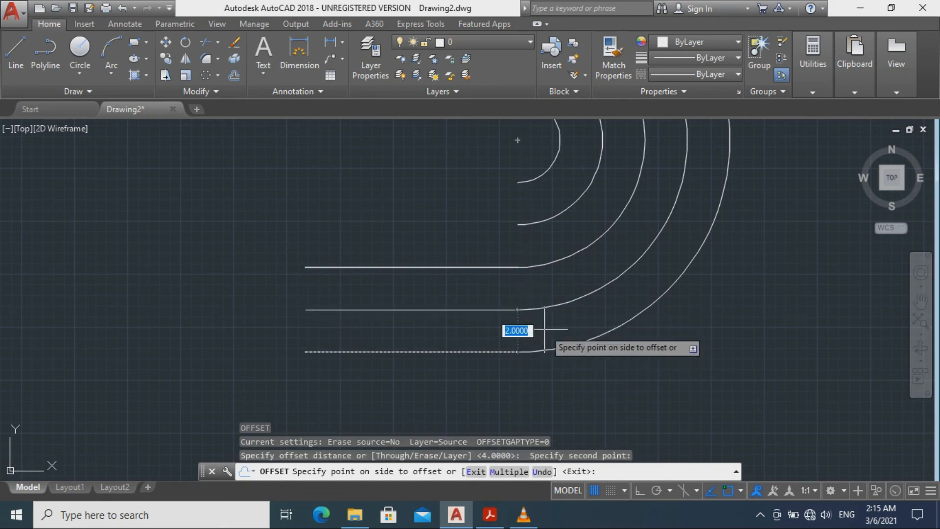
key(Escape)
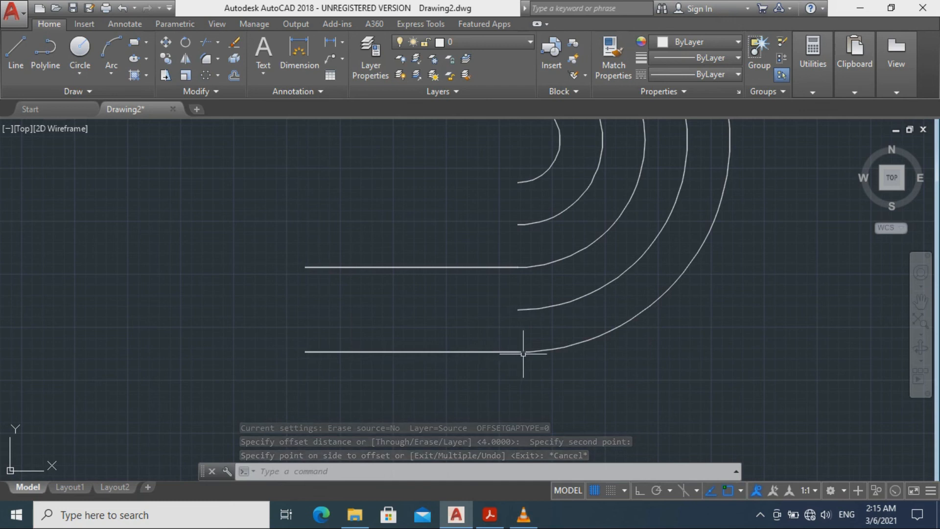
Try to offset the lowest horizontal line upward by the distance between the lower ends of the two outermost arcs
click(500, 351)
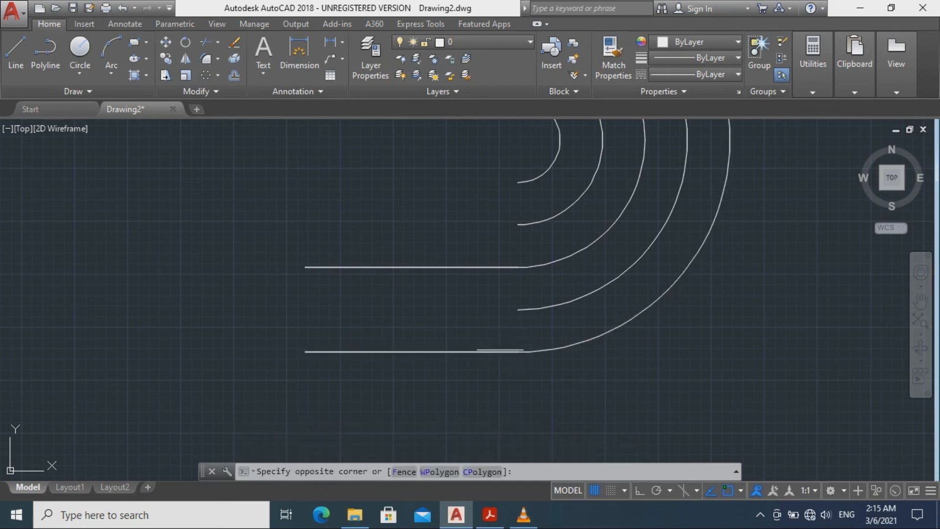
click(504, 351)
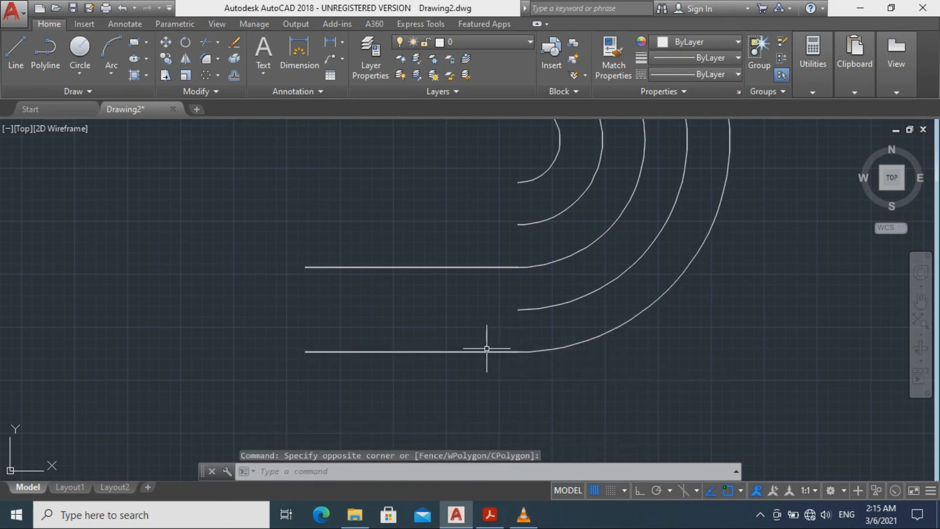
click(485, 351)
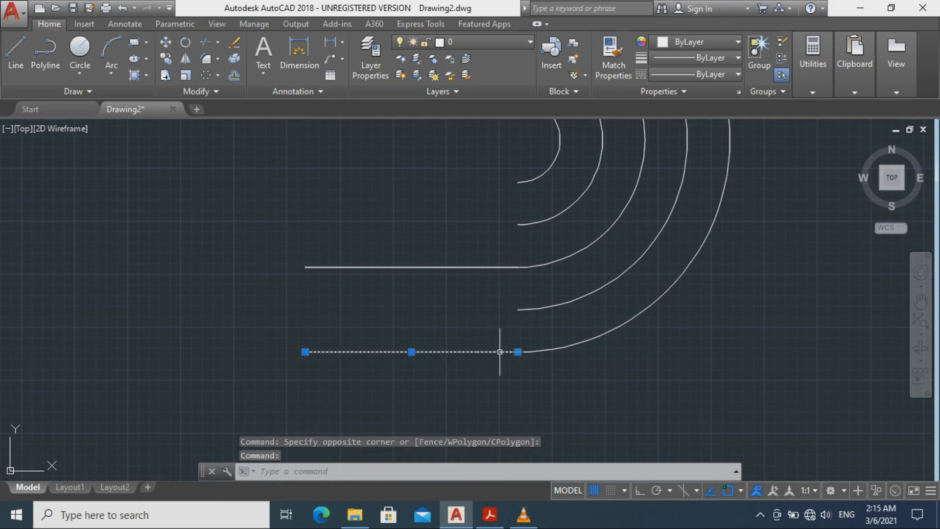
key(Return)
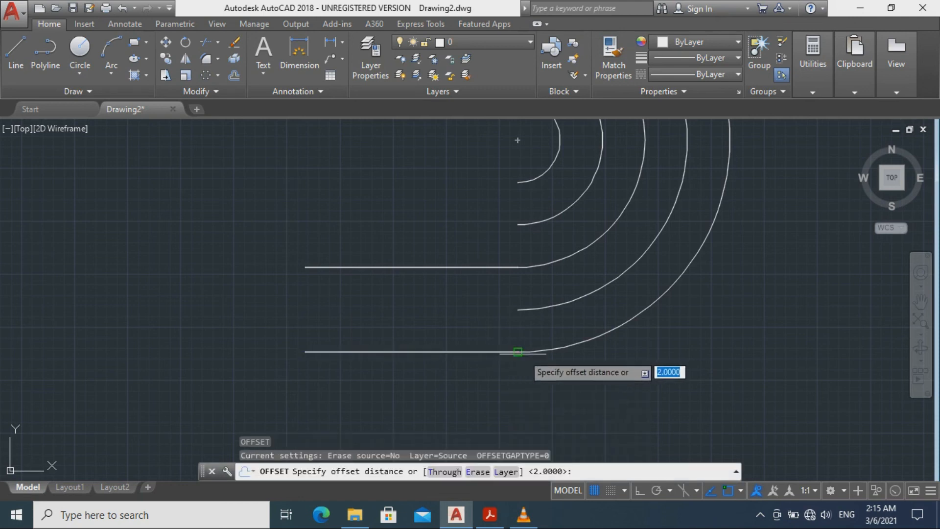
click(517, 351)
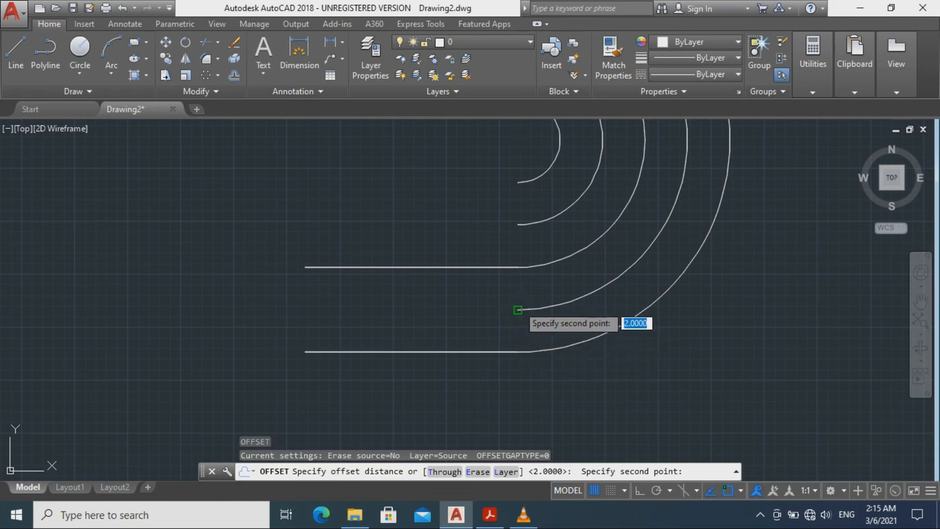
click(518, 310)
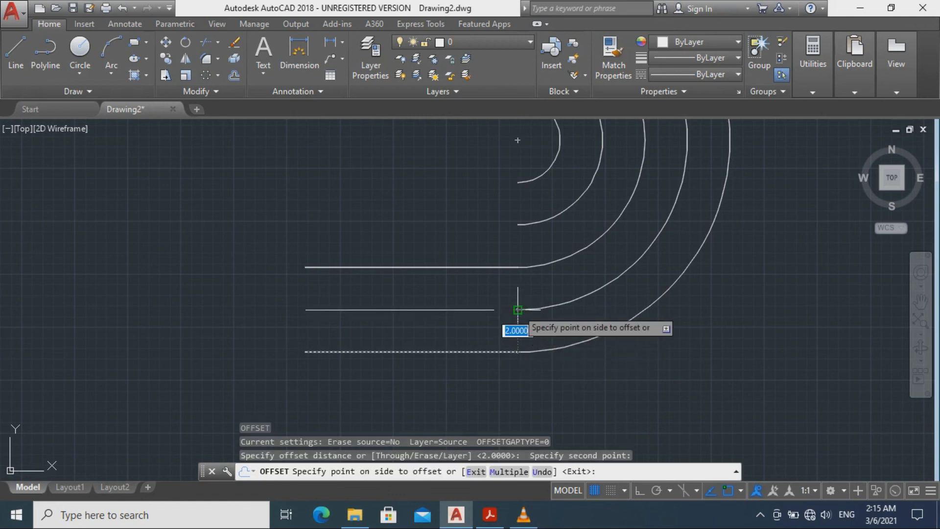
key(Return)
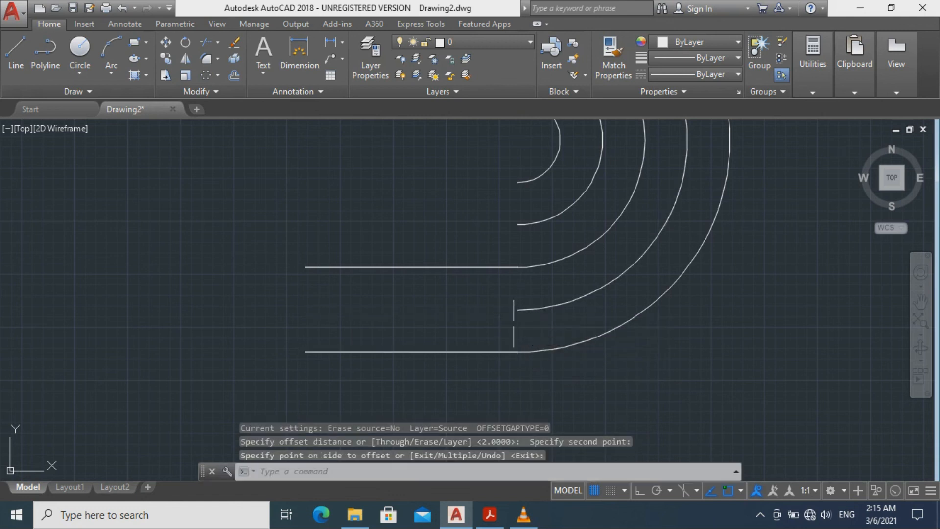
click(514, 352)
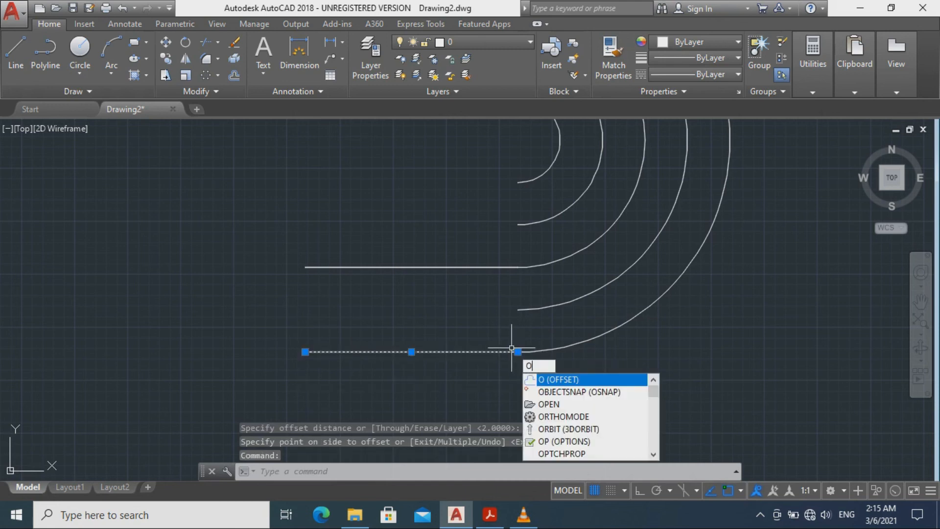
key(Return)
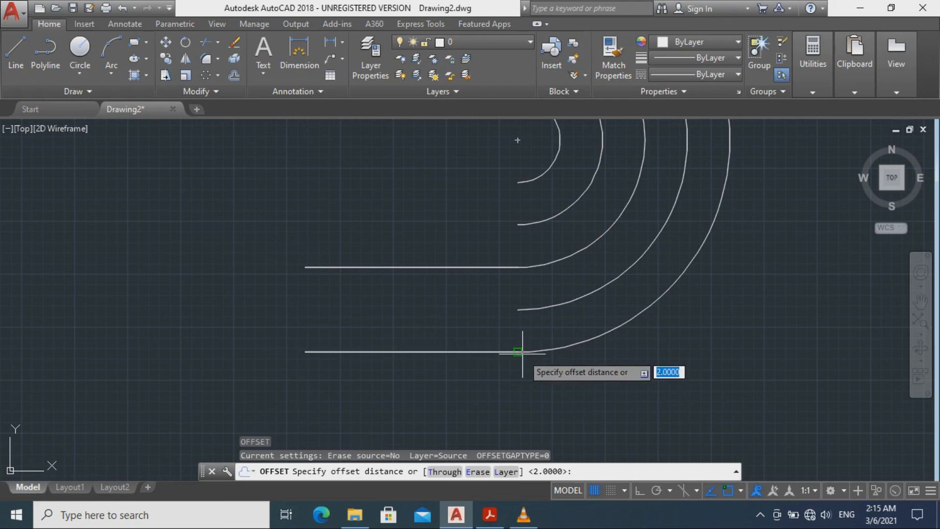
click(411, 351)
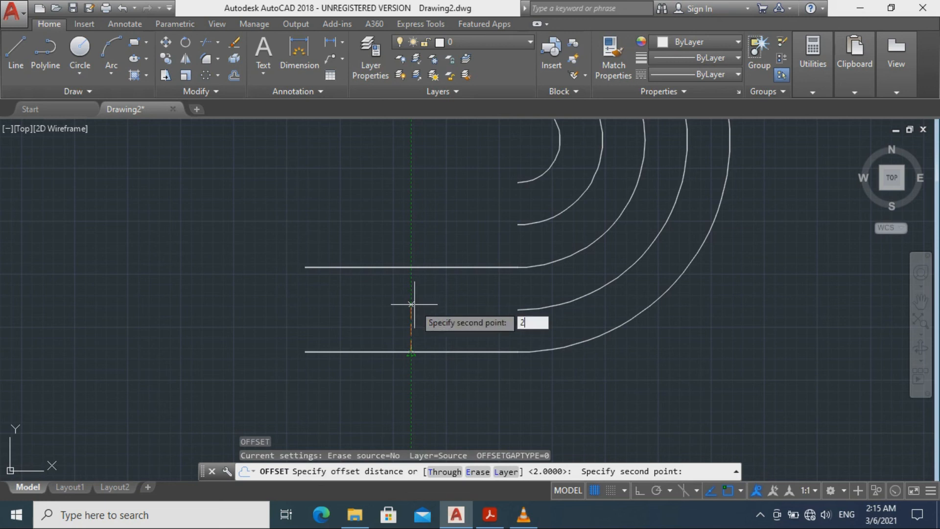
text(2)
key(Return)
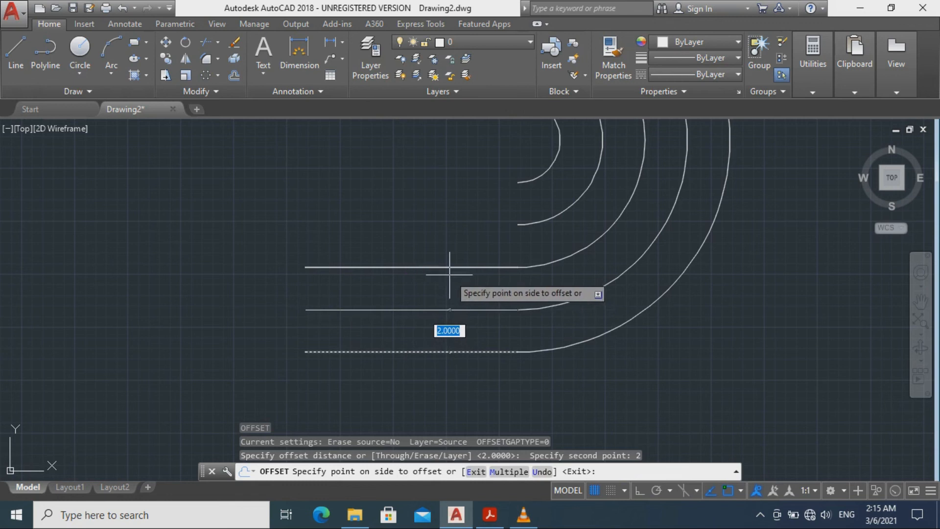
key(Escape)
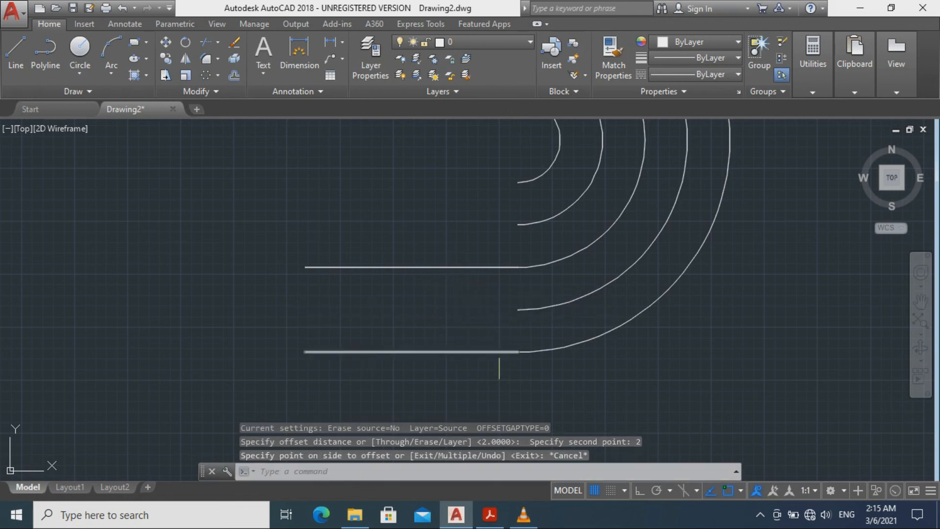
Offset the lowest horizontal line upward by 2 units to meet the lower end of the second-outermost arc
click(496, 351)
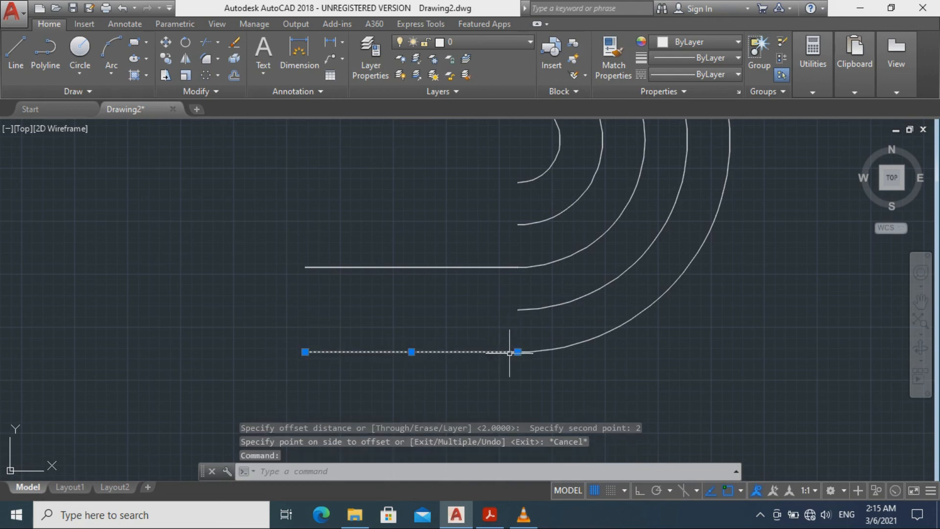
text(o)
key(Return)
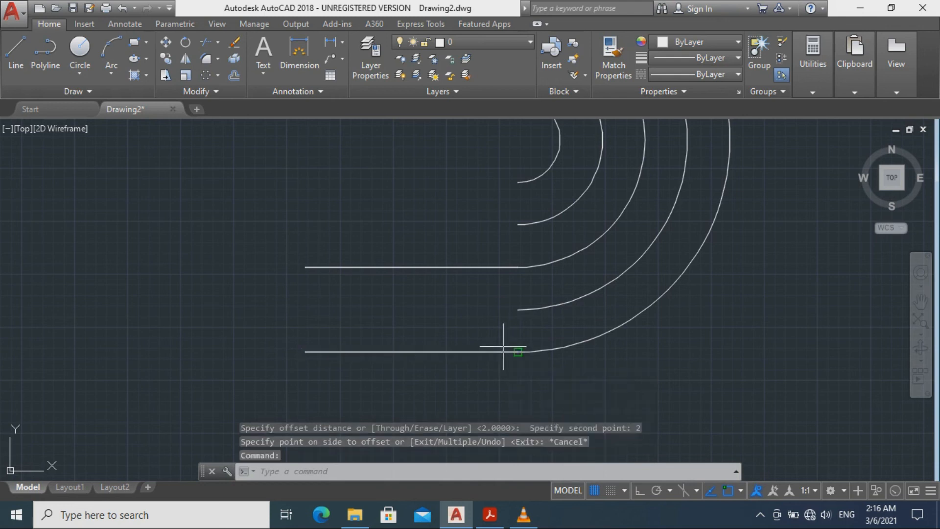
click(518, 352)
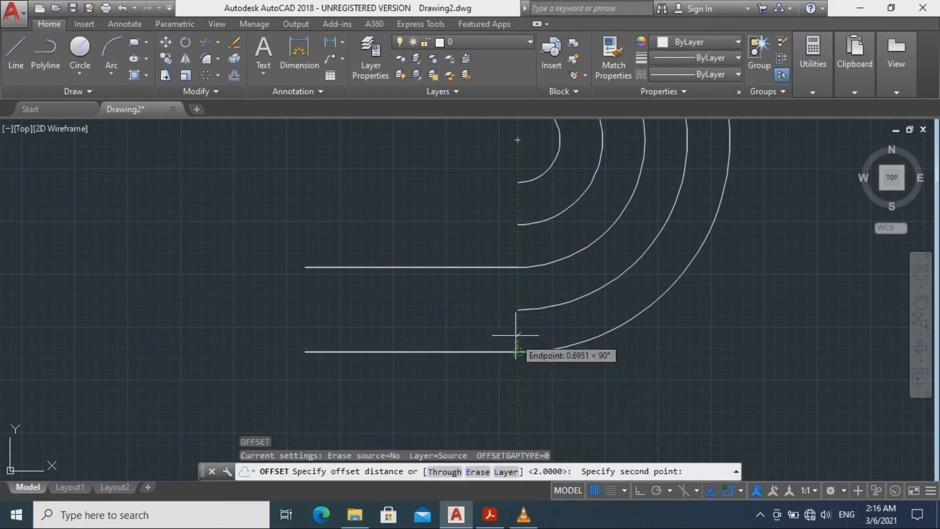
click(514, 309)
click(512, 304)
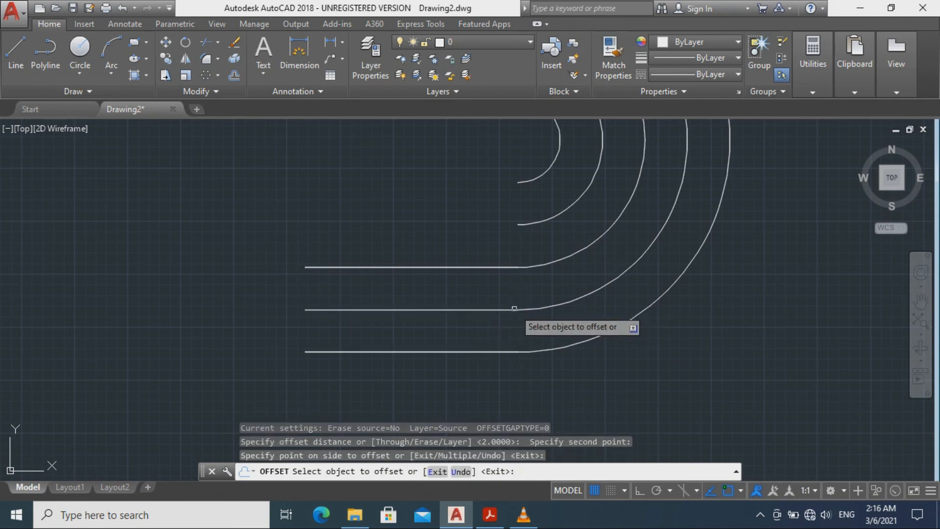
Offset the horizontal line at the middle arc upward three times in succession, 2 units each, up to the arcs' centre level
click(495, 266)
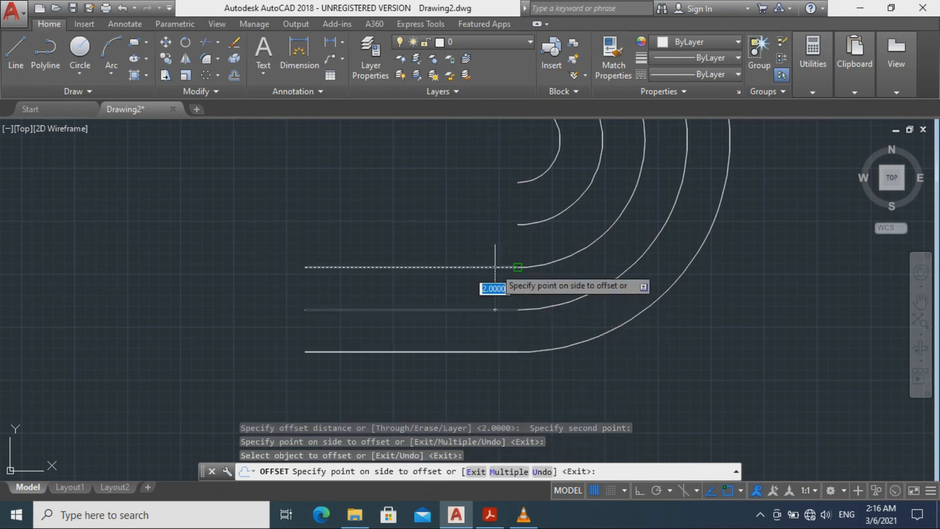
click(502, 227)
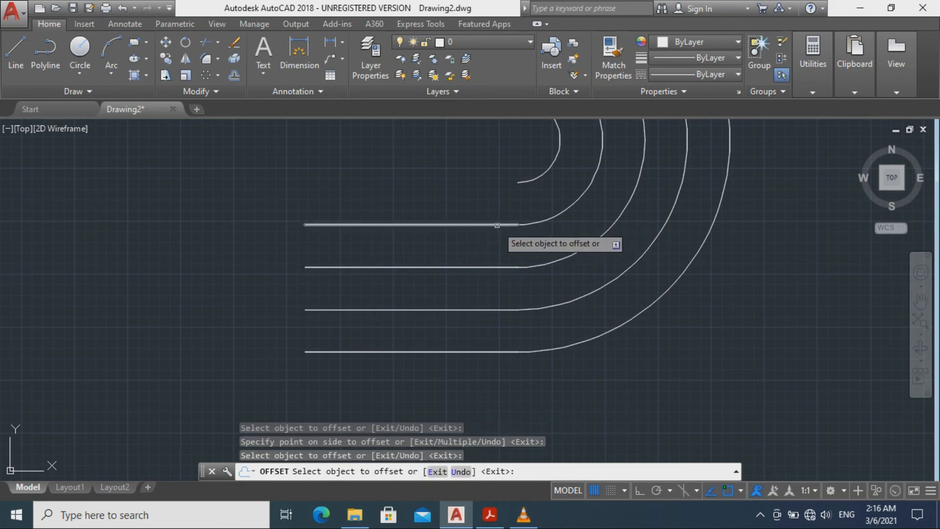
scroll(488, 289, up, 2)
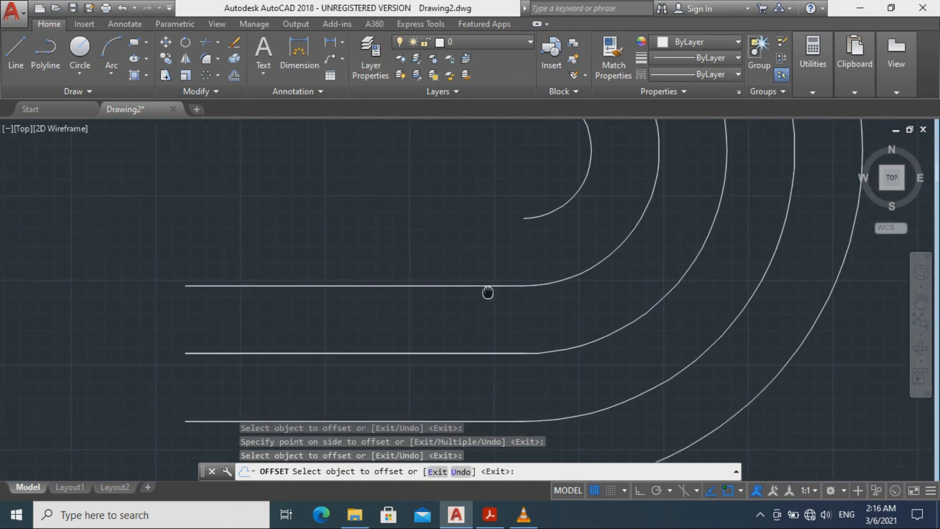
click(483, 292)
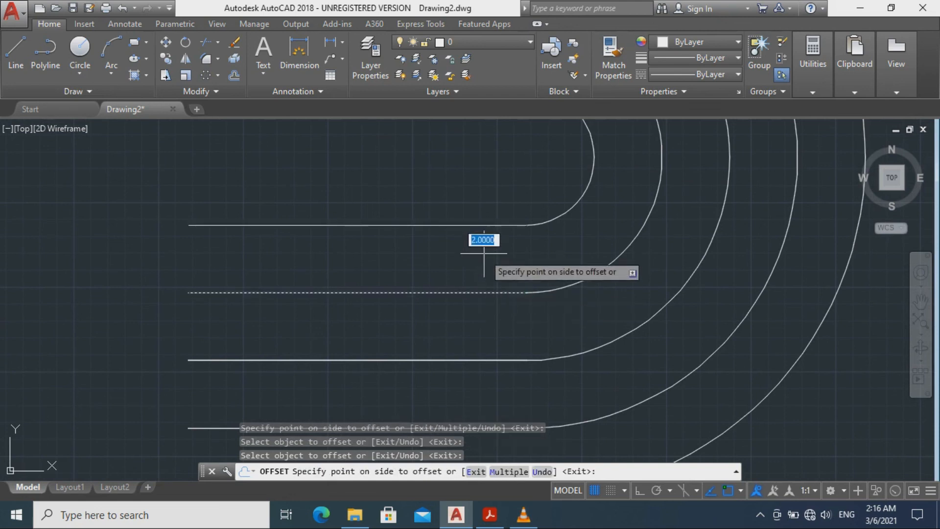
click(485, 240)
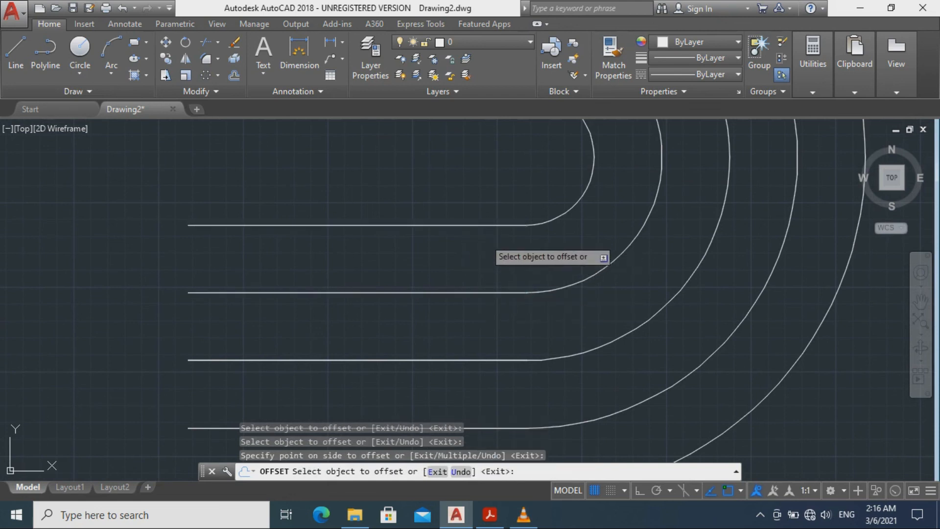
click(483, 225)
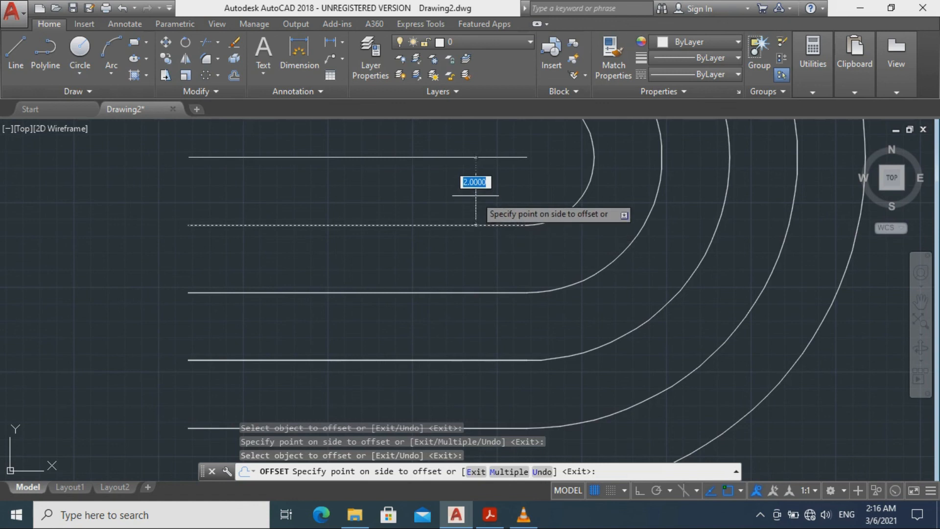
click(478, 193)
scroll(482, 202, down, 6)
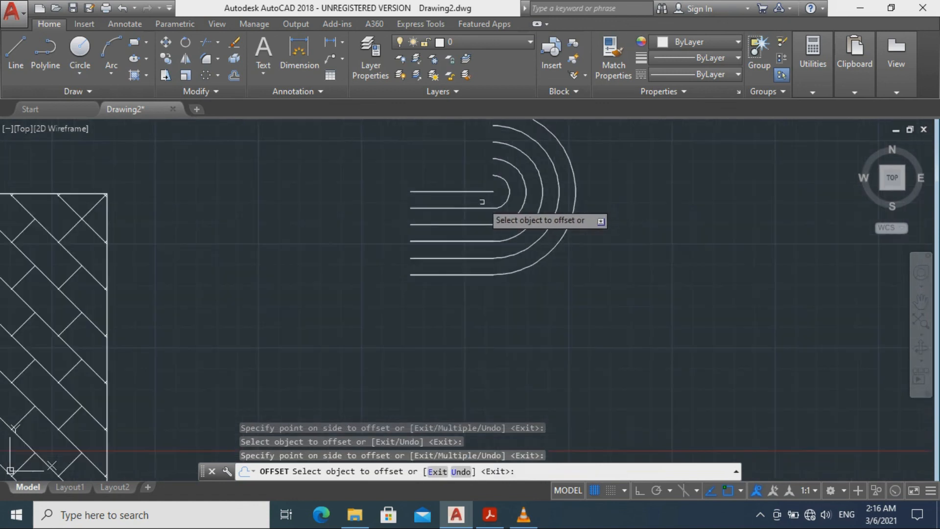
middle_drag(478, 214, 523, 274)
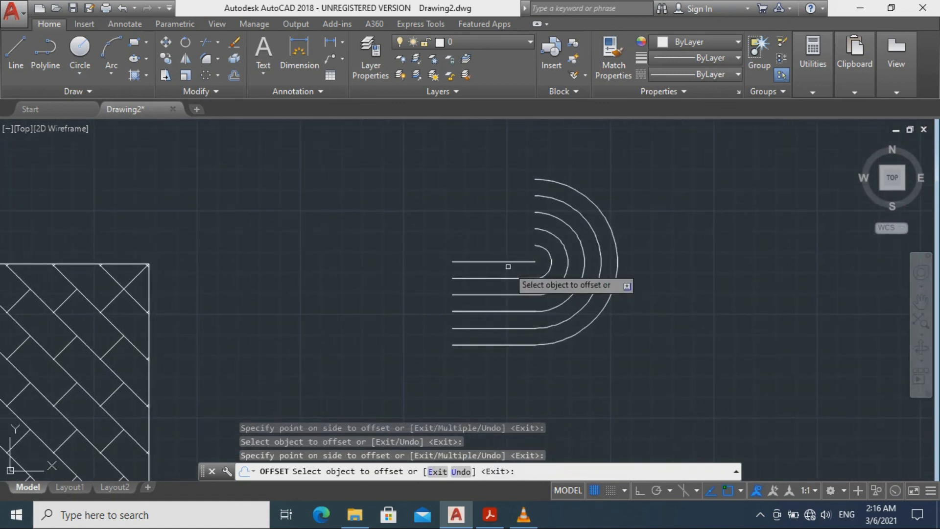
key(Escape)
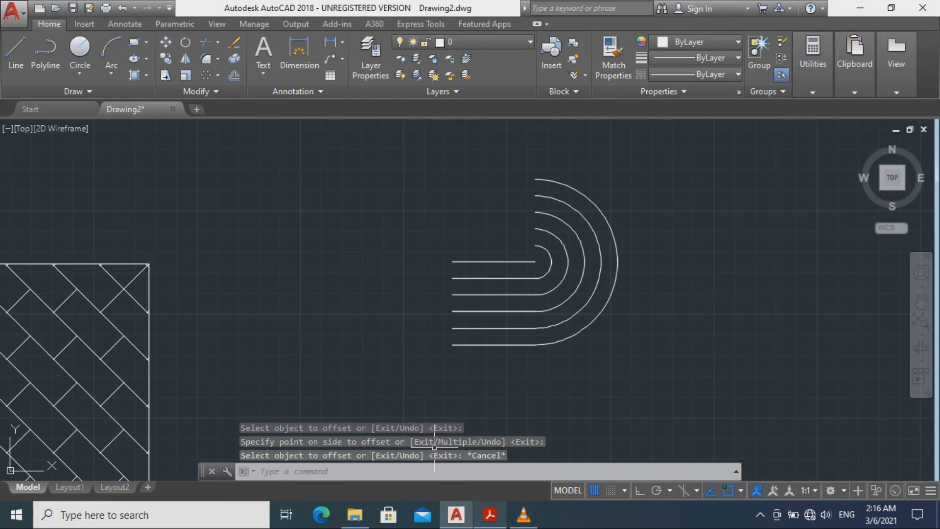
Polar-array the half-circles and their parallel lines around the left end of the top line, with 4 items over 360 degrees
click(490, 514)
click(489, 515)
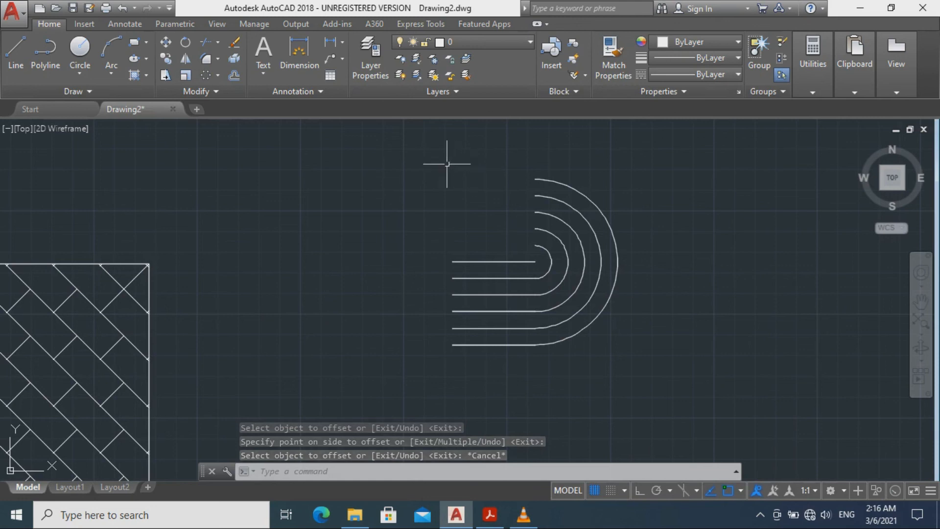
click(444, 163)
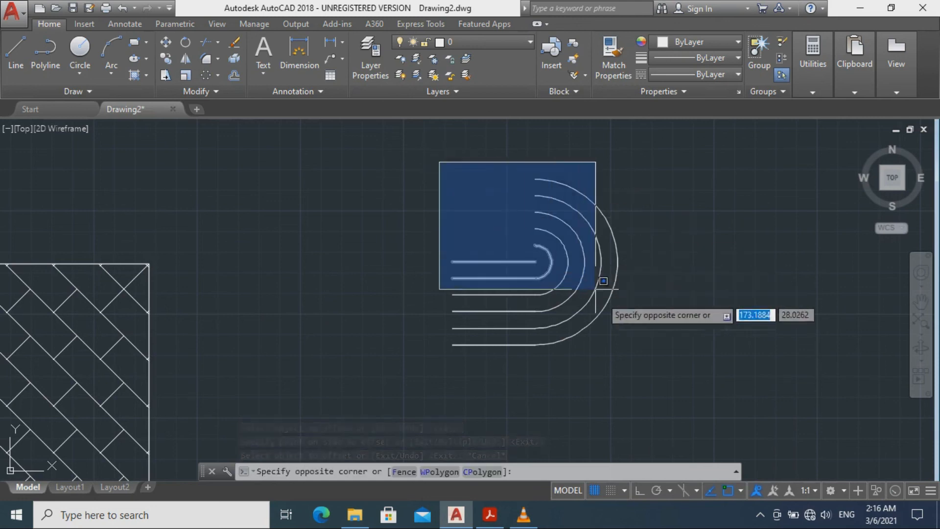
click(635, 375)
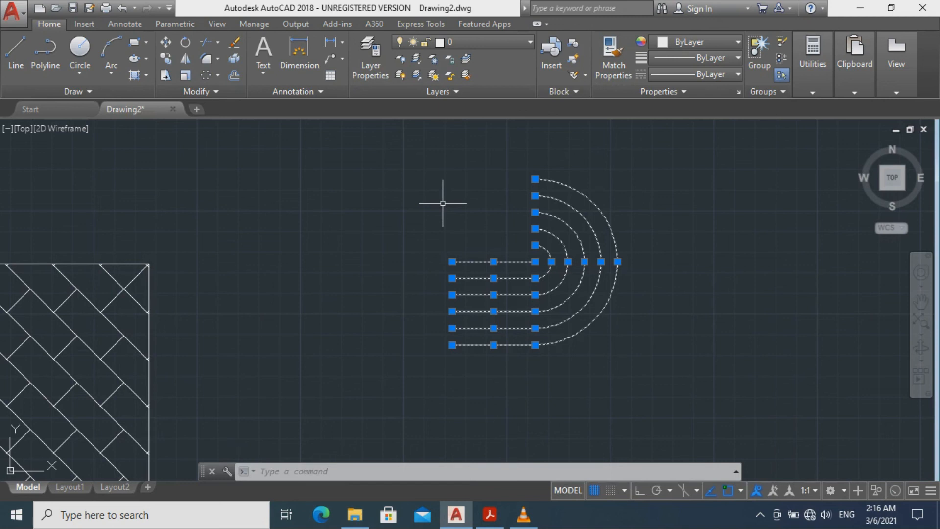
text(a)
key(Up)
key(Return)
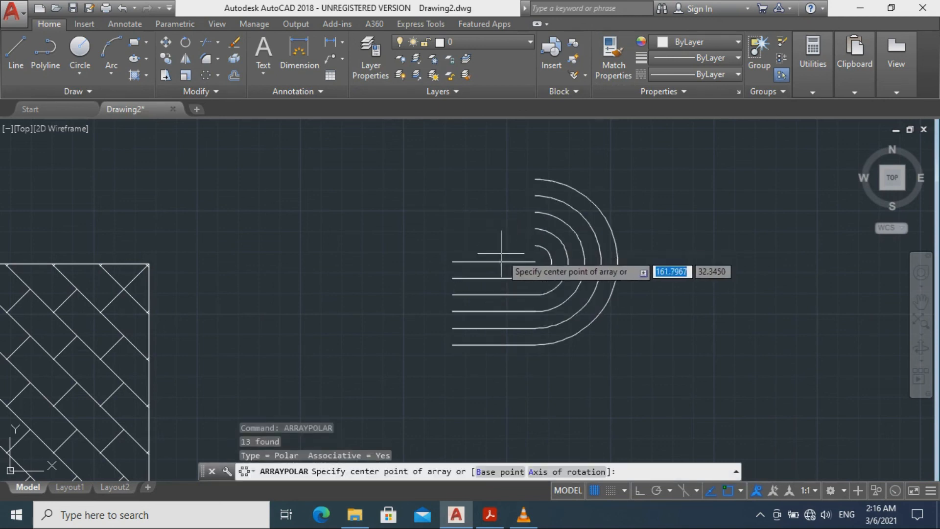
click(452, 262)
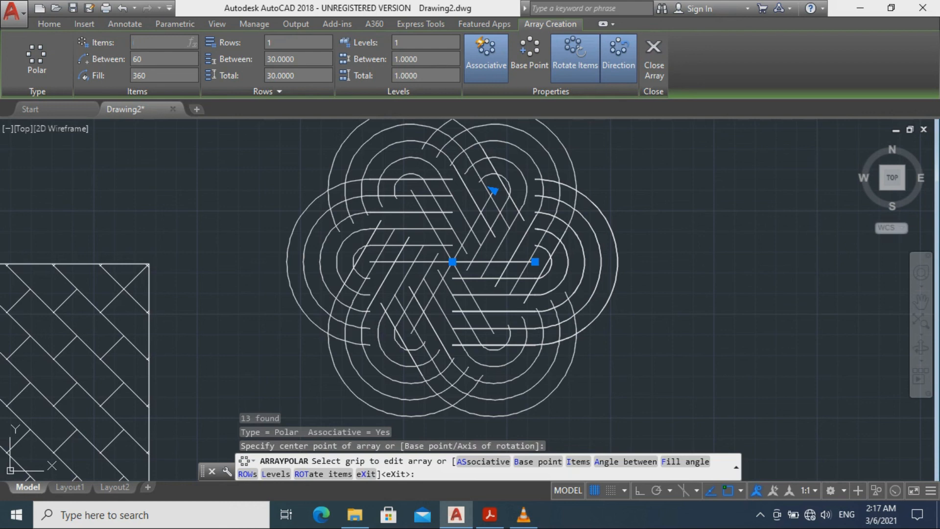
key(Return)
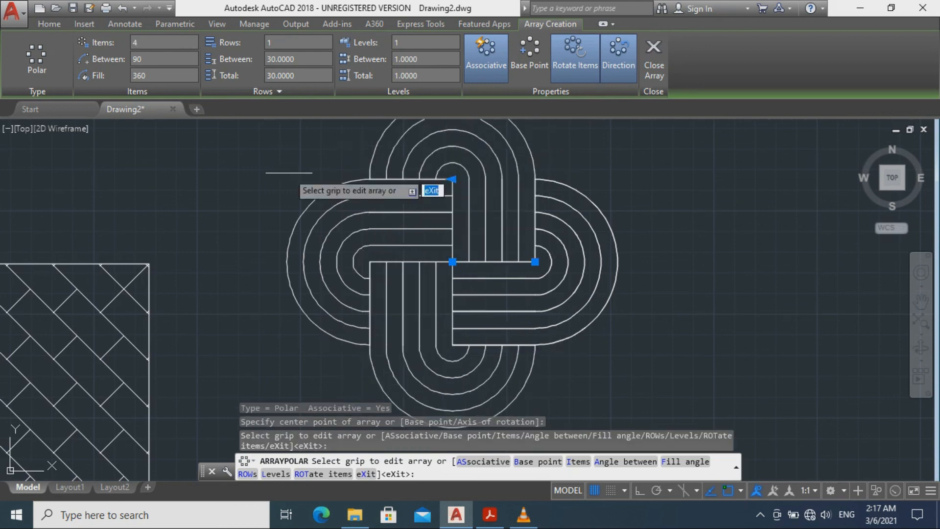
scroll(536, 264, down, 2)
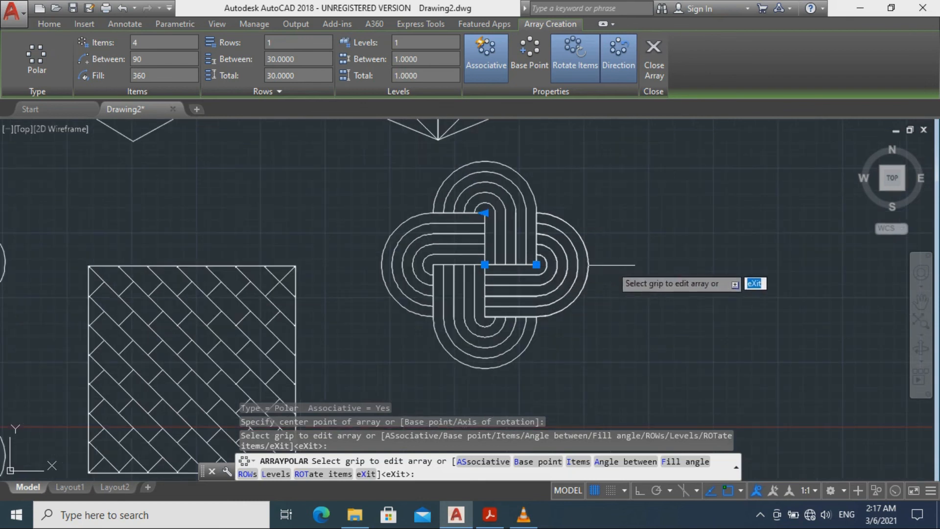
key(Escape)
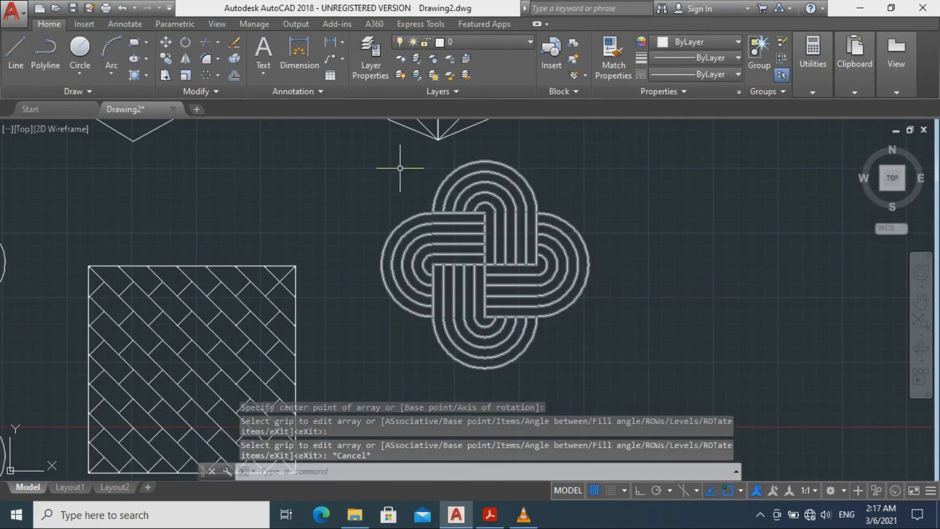
Move the interlaced loop figure from its centre straight down to sit beside the herringbone square
click(379, 151)
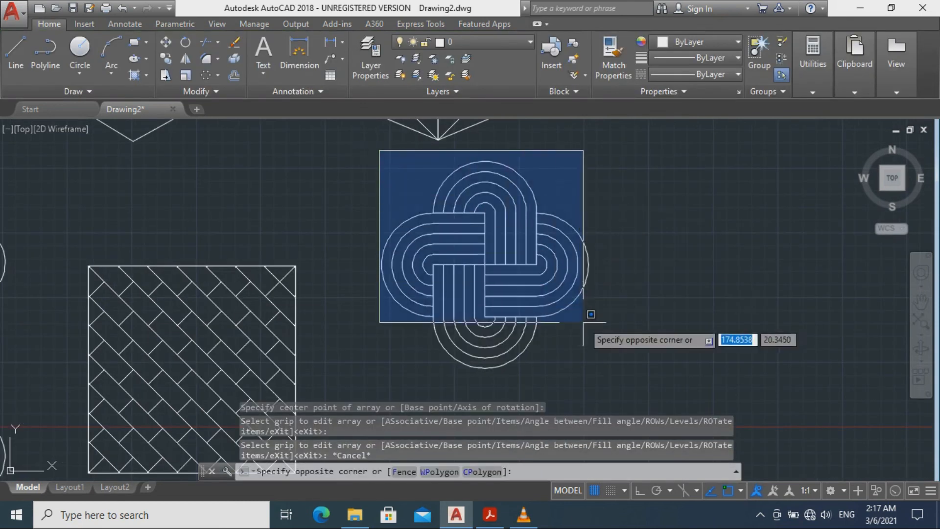
click(612, 388)
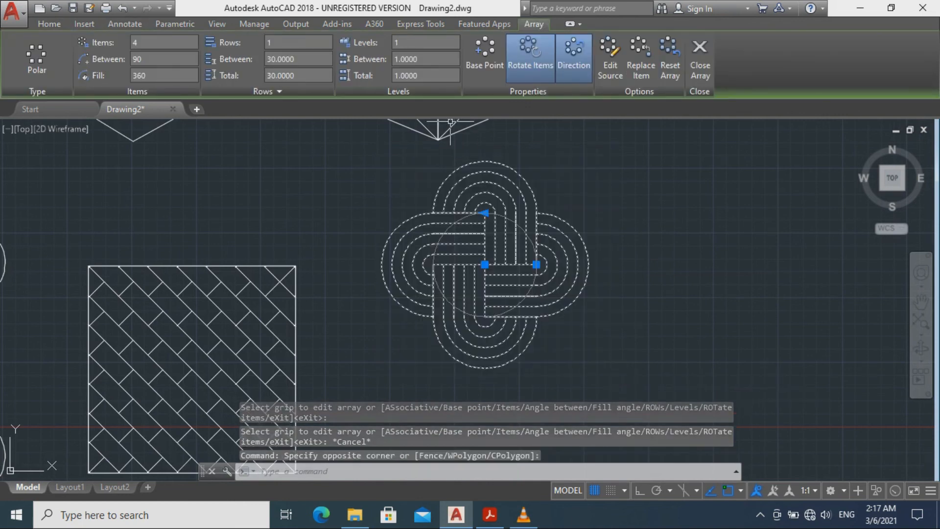
click(49, 24)
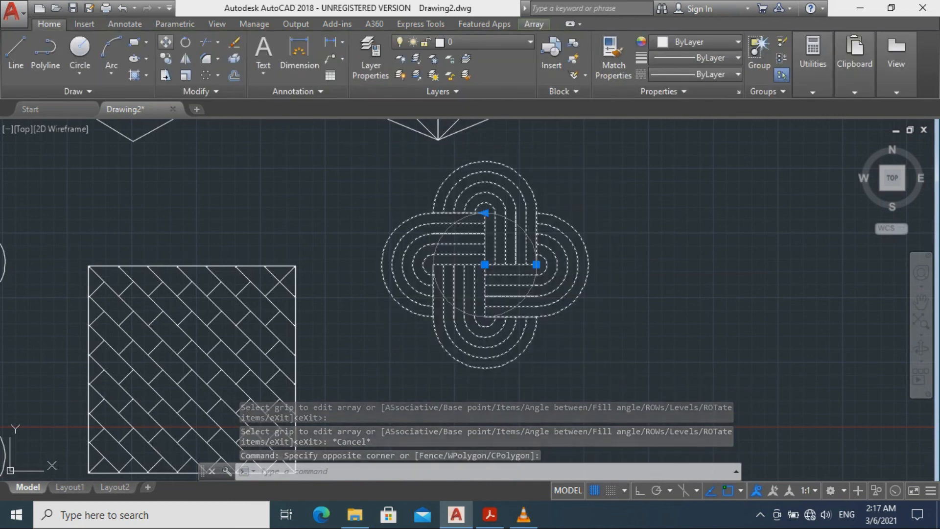
click(165, 41)
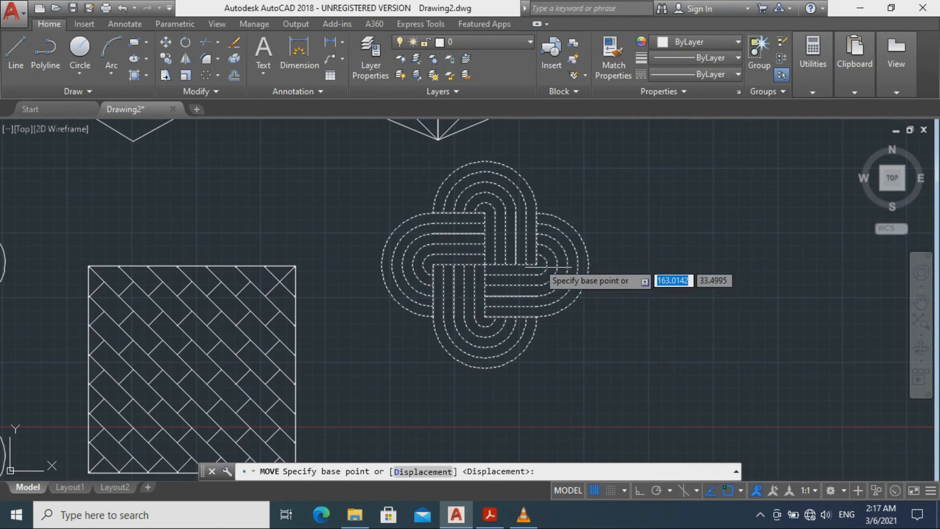
click(485, 265)
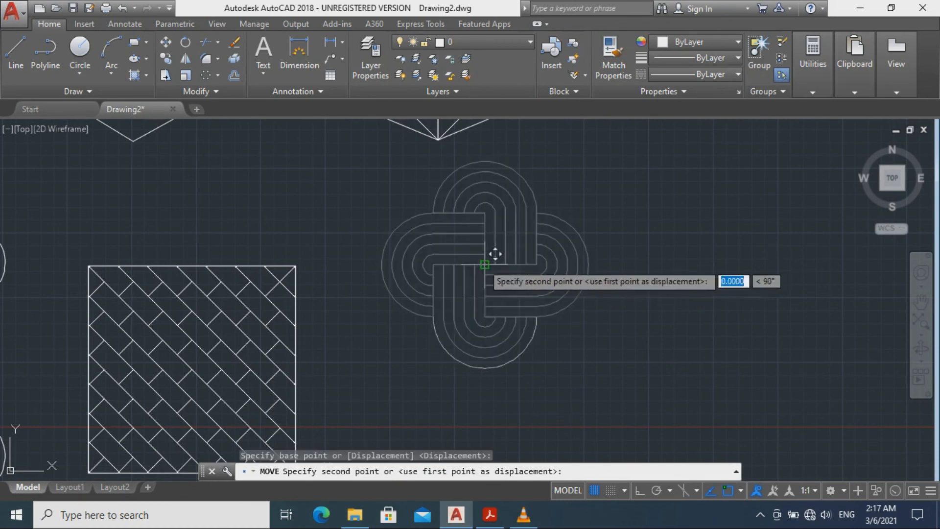
click(477, 349)
Move the interlaced loop figure another 2 units down to level it with the herringbone square
scroll(641, 371, down, 2)
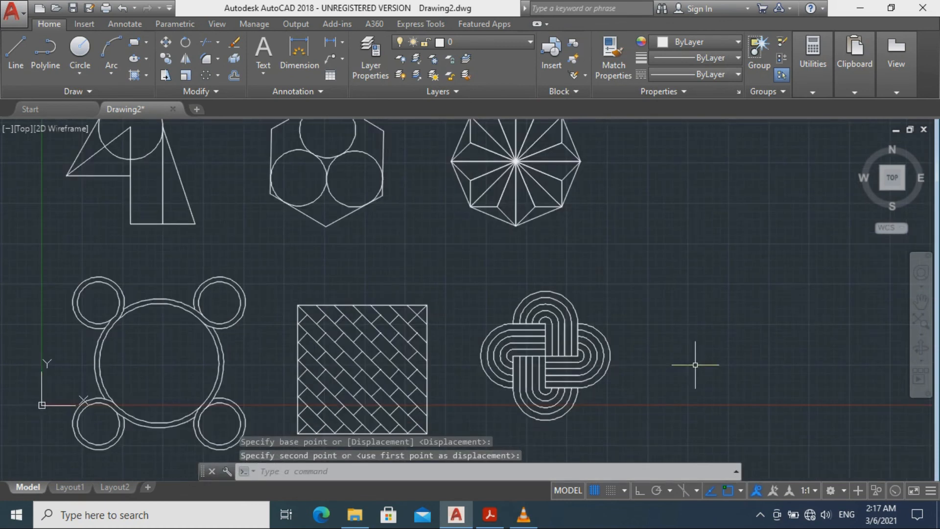
middle_drag(698, 367, 740, 241)
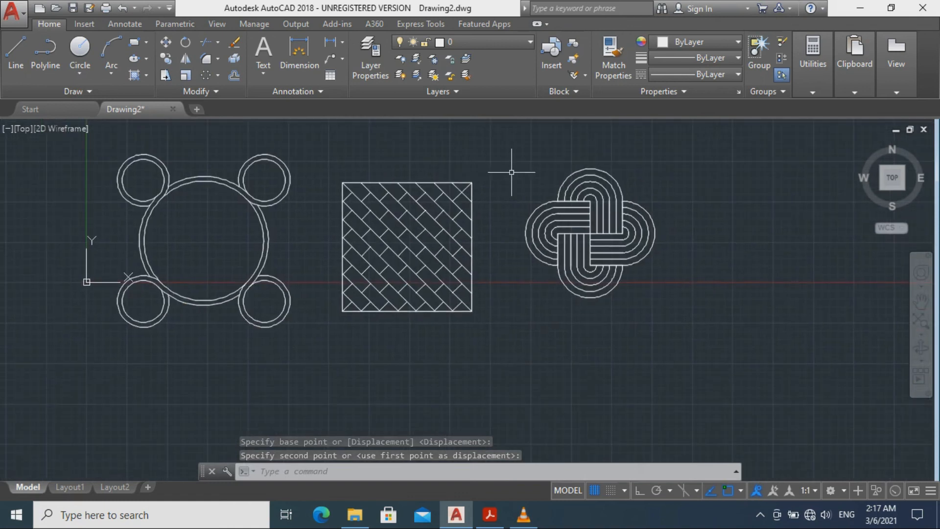
scroll(509, 172, up, 2)
click(524, 158)
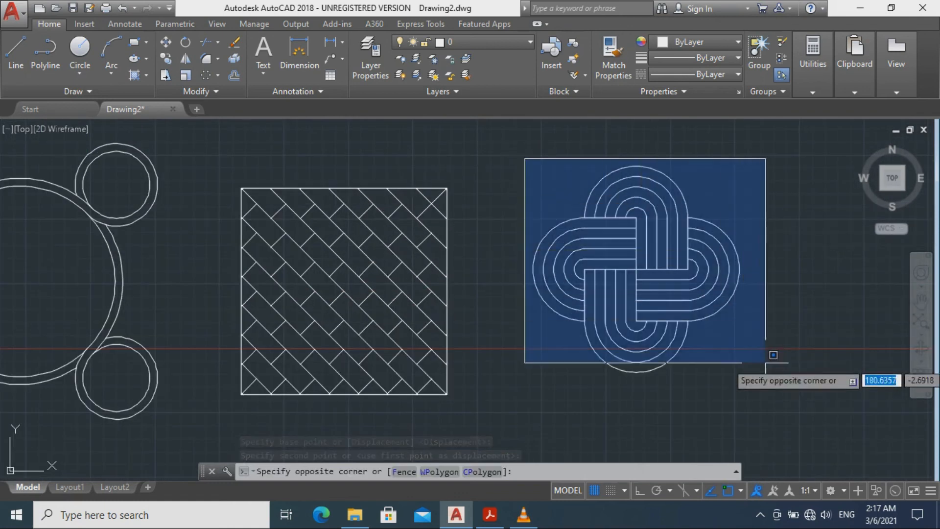
click(858, 404)
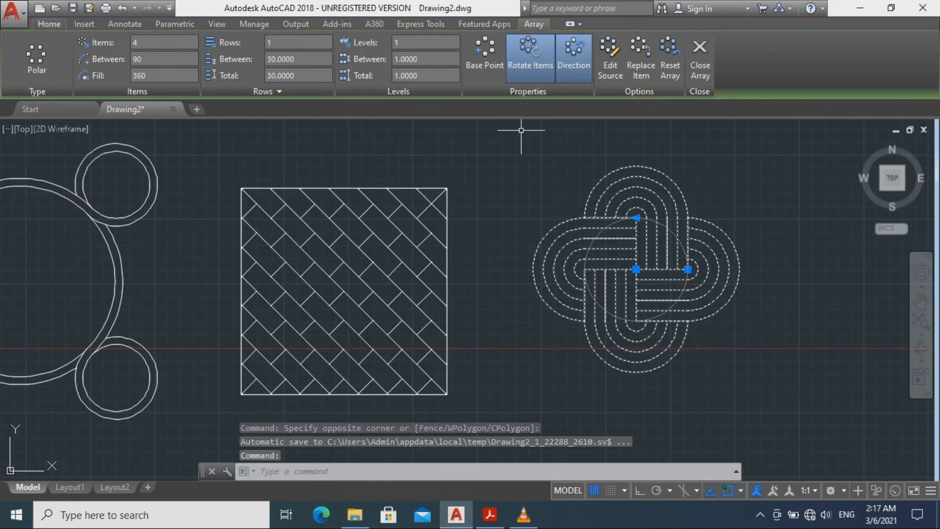
text(m)
key(Return)
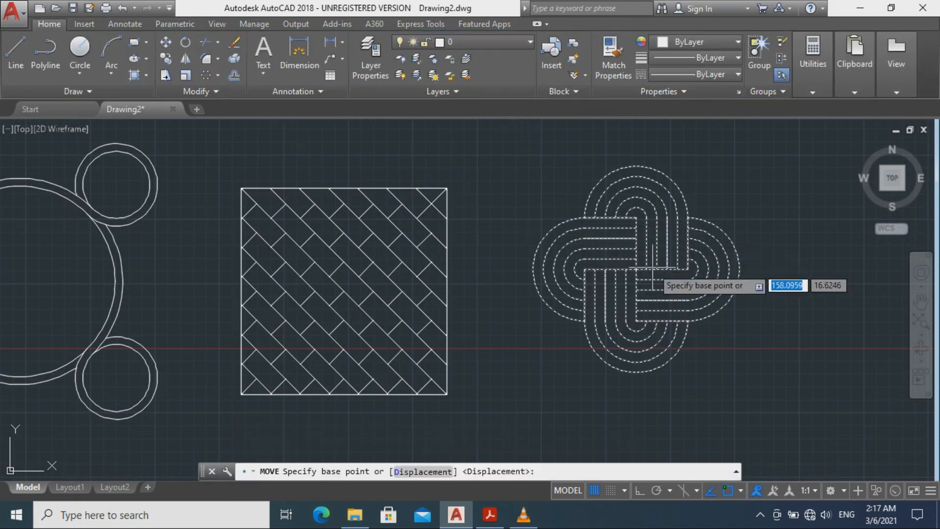
click(639, 268)
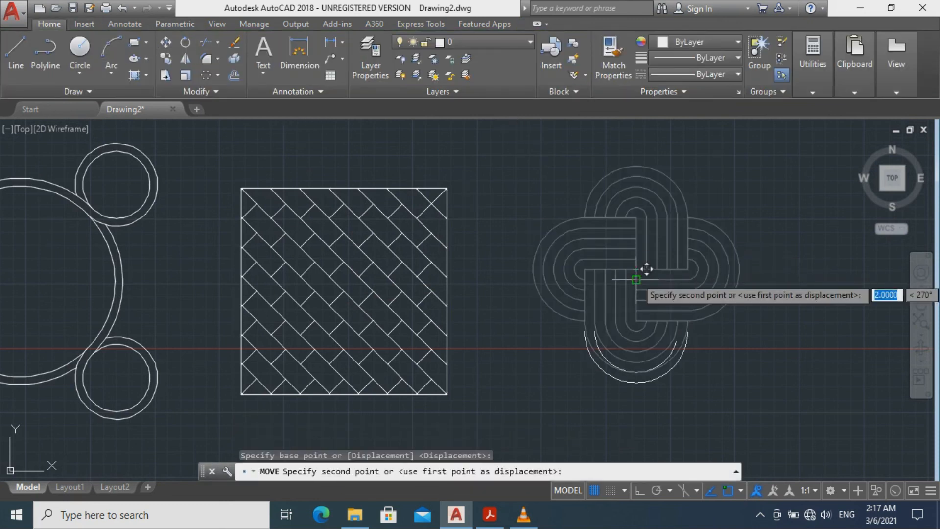
click(636, 277)
scroll(636, 277, down, 4)
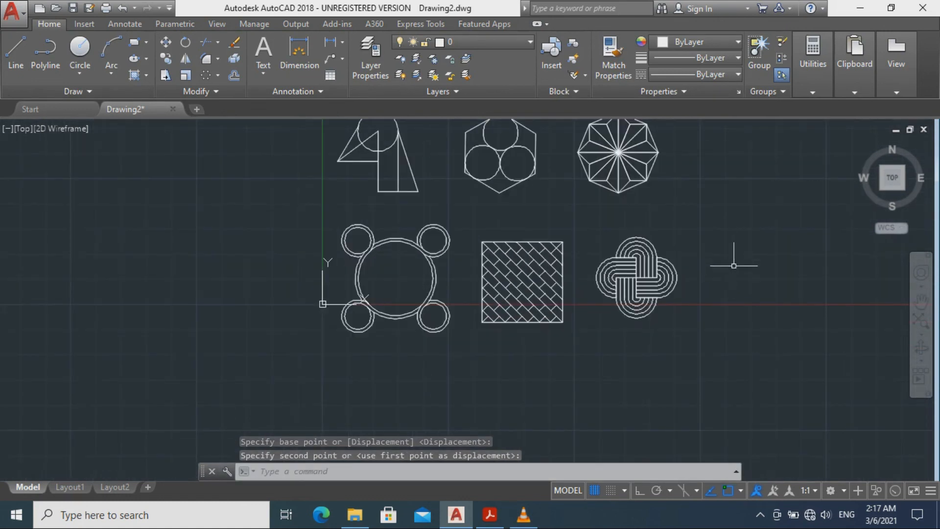
Move the interlaced loop figure 6 units left, closer to the herringbone square
drag(586, 210, 708, 338)
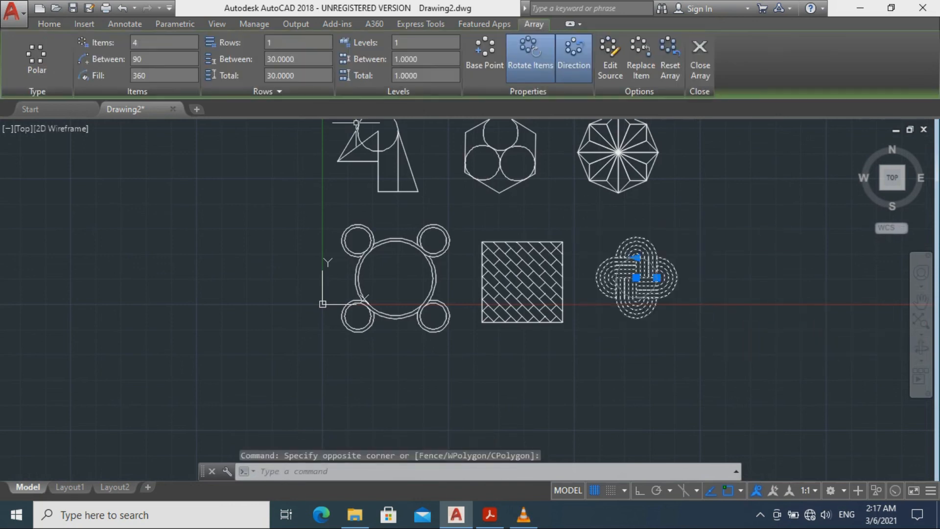
click(49, 24)
click(165, 43)
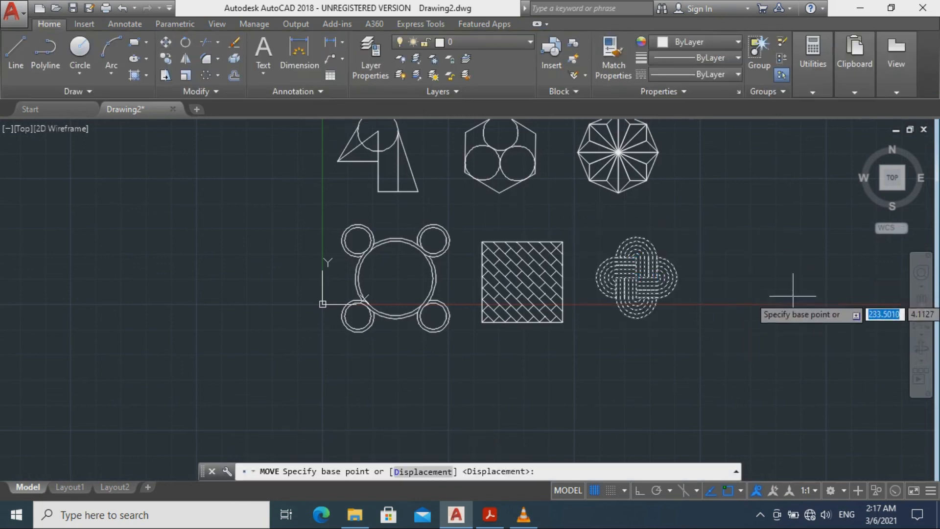
click(626, 278)
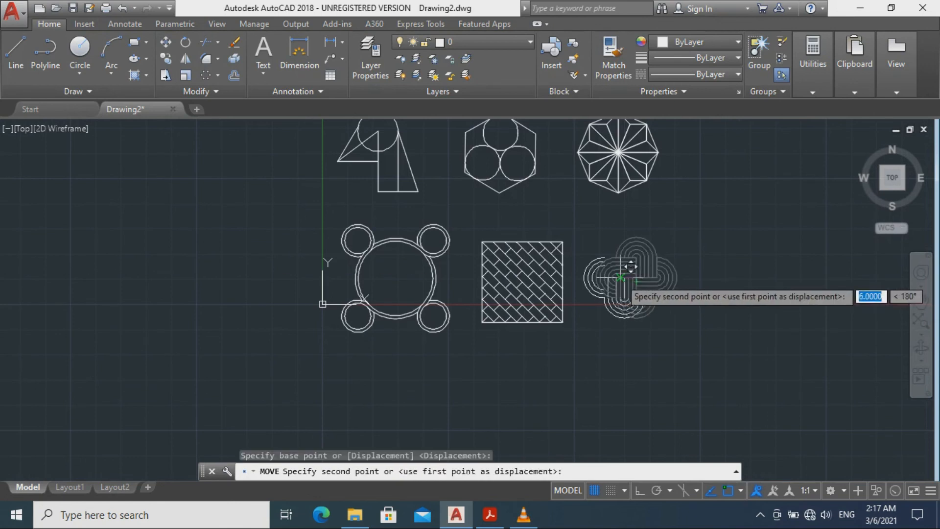
click(619, 278)
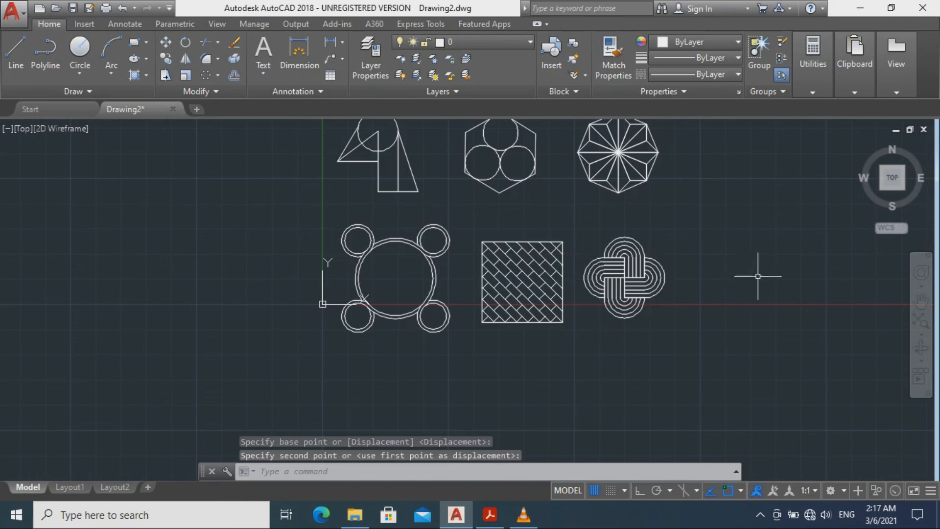
Examine all six figures in model space for their shapes and their alignment in two rows
scroll(758, 276, down, 2)
scroll(756, 269, up, 2)
middle_drag(745, 258, 707, 305)
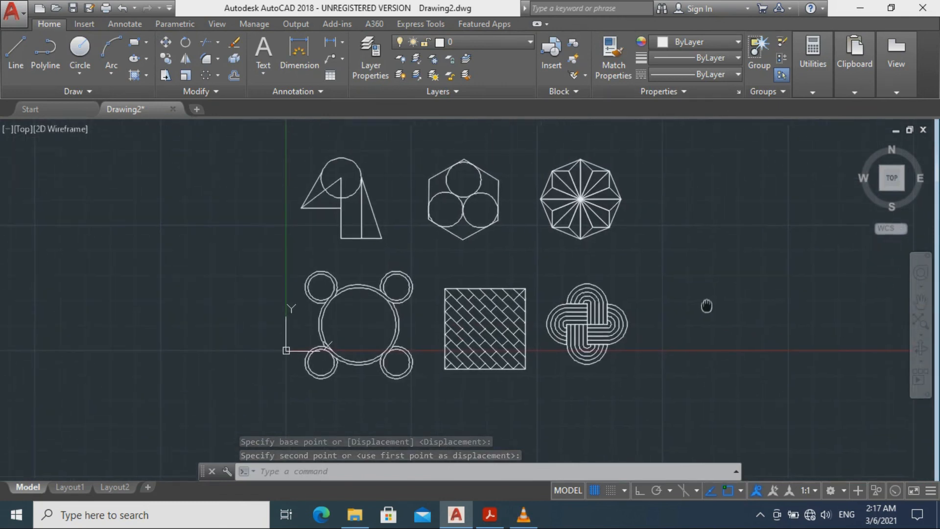
scroll(715, 282, up, 2)
scroll(714, 279, down, 2)
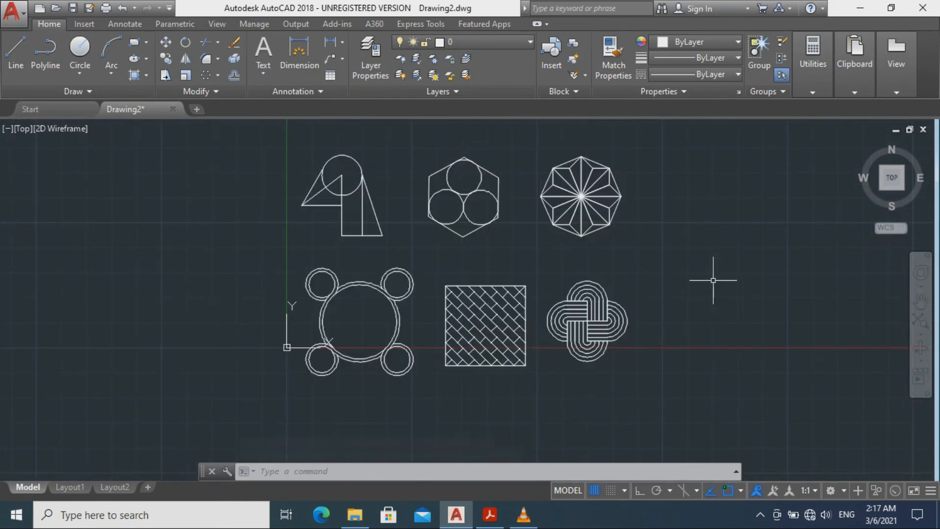
scroll(713, 280, up, 2)
scroll(730, 266, down, 2)
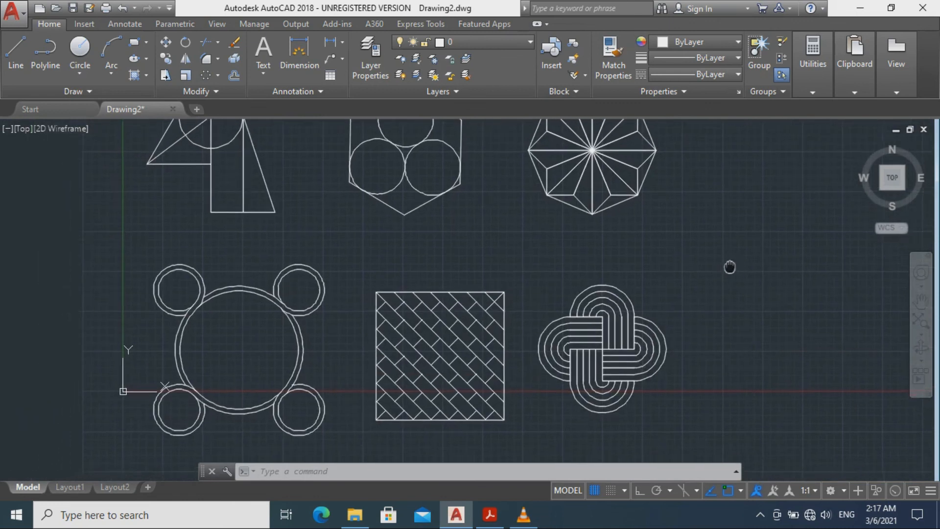
scroll(734, 259, up, 4)
scroll(734, 257, down, 6)
scroll(732, 257, up, 2)
scroll(730, 251, up, 2)
middle_drag(730, 250, 753, 278)
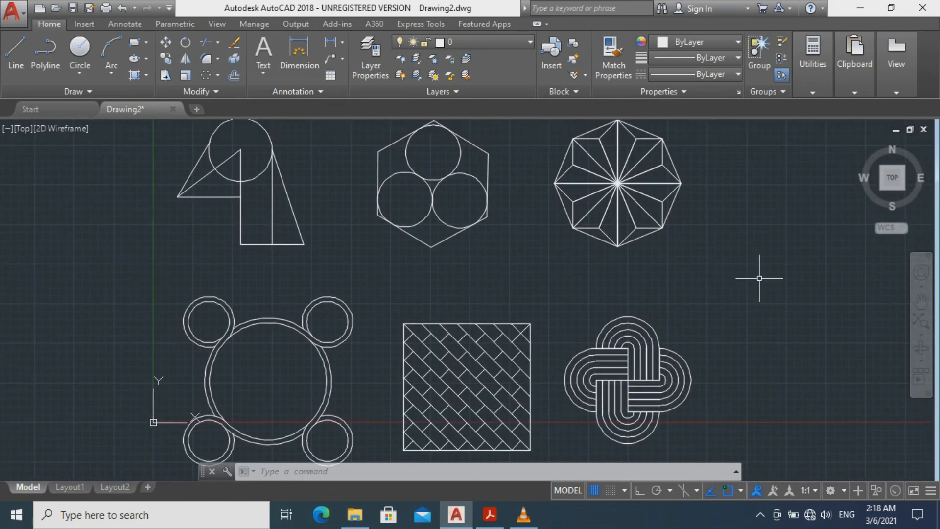
middle_drag(756, 269, 756, 278)
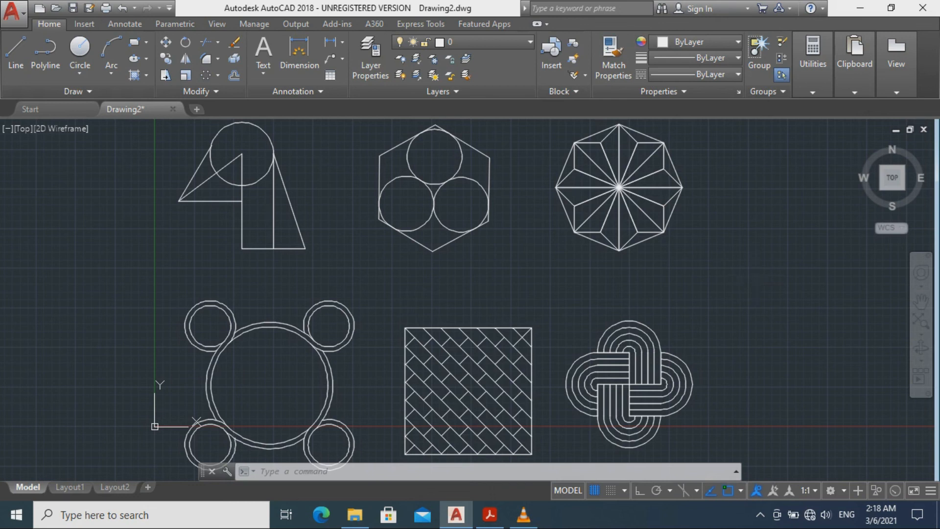
Open Layout1 and examine how the six figures fit in the sheet's viewport
click(69, 486)
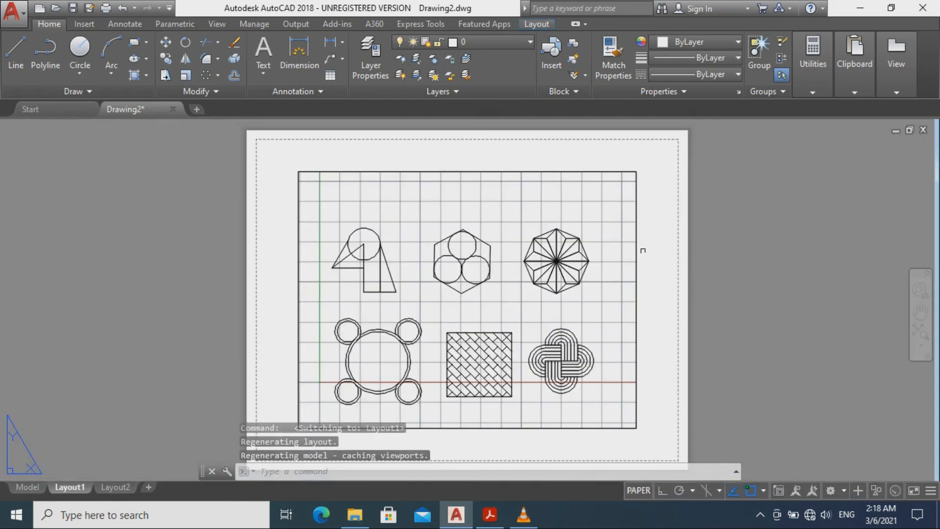
scroll(638, 256, up, 2)
middle_drag(640, 242, 758, 160)
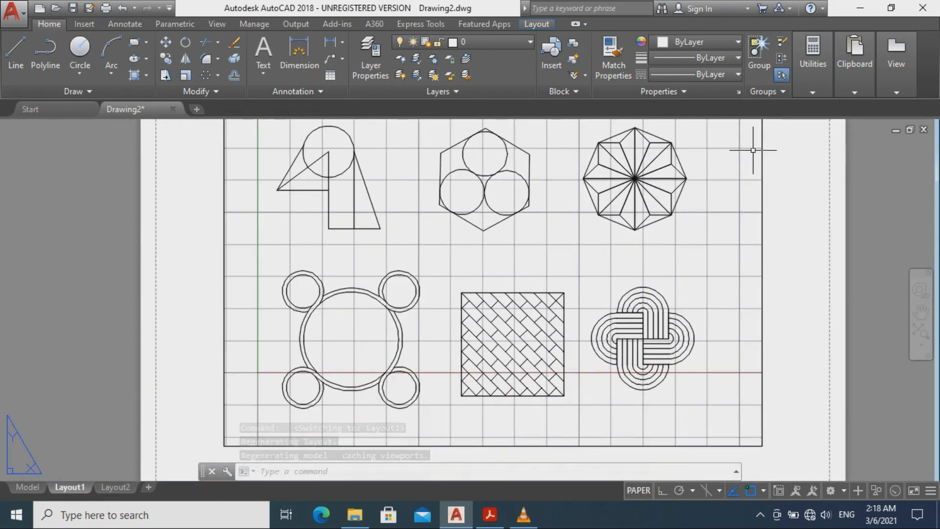
scroll(712, 222, down, 2)
scroll(712, 221, down, 2)
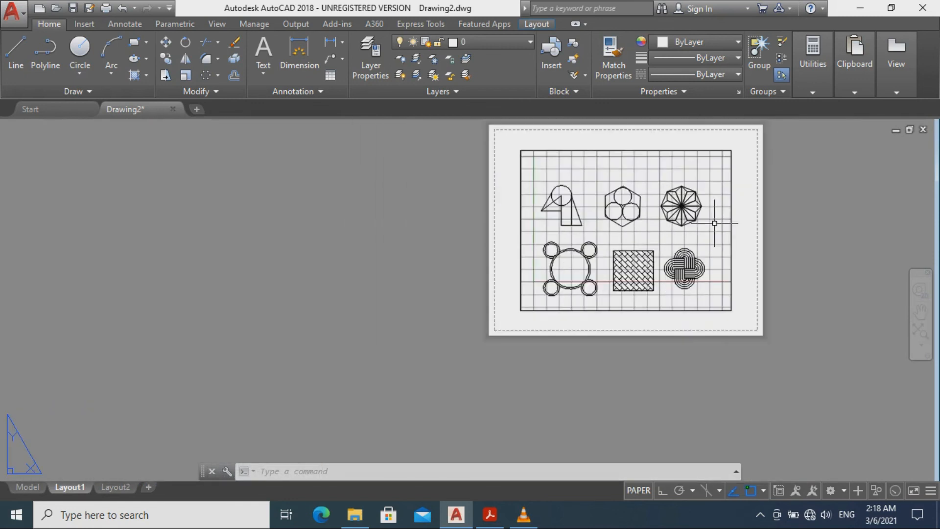
middle_drag(699, 222, 586, 256)
scroll(584, 255, up, 2)
scroll(580, 248, up, 2)
scroll(580, 248, down, 2)
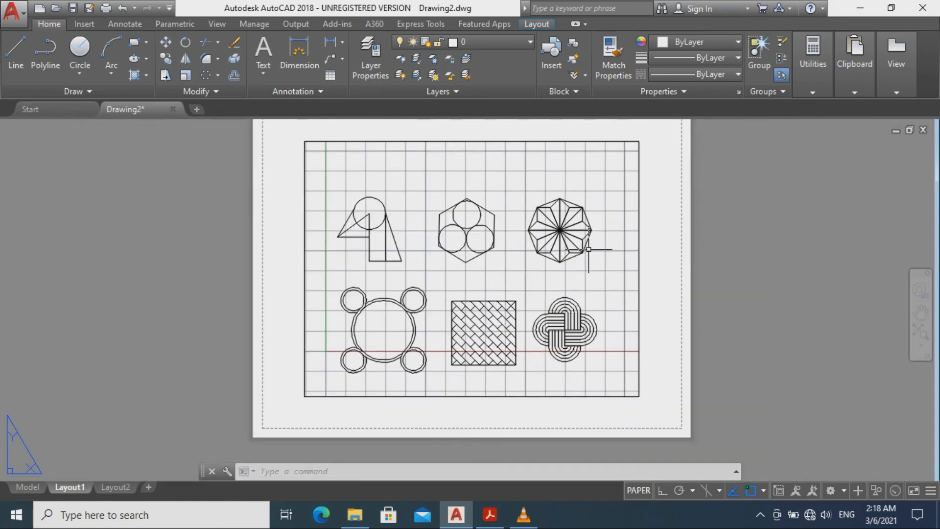